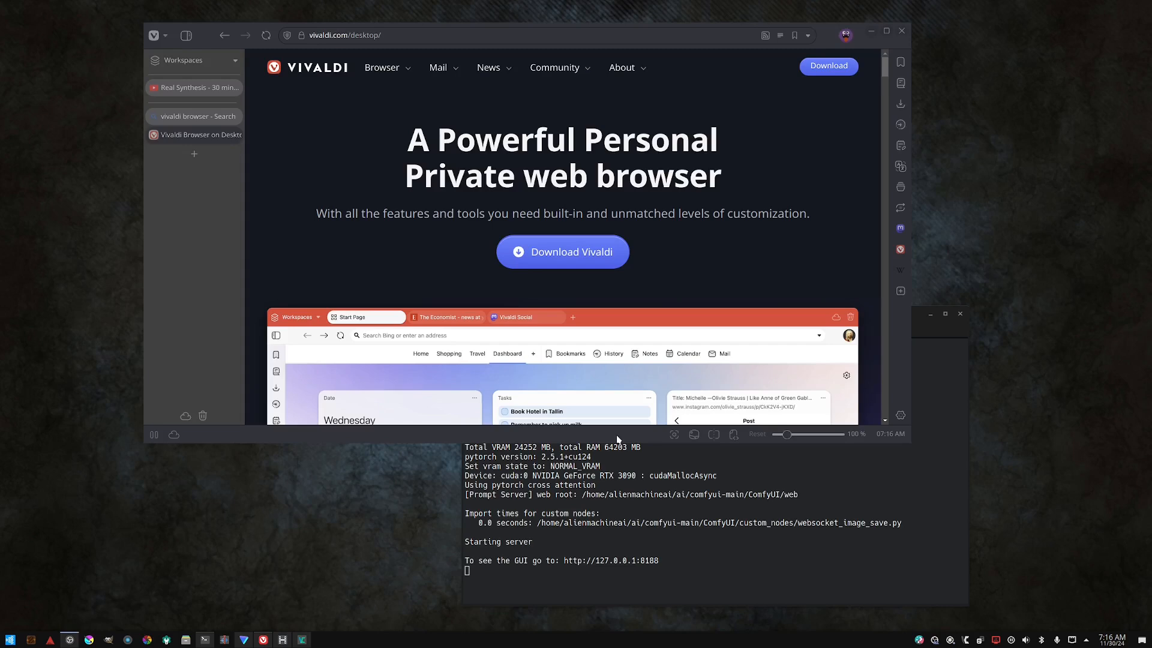
- Scroll through the Vivaldi desktop download page and return to its top
{"action": "left_click", "coordinate": [932, 315]}
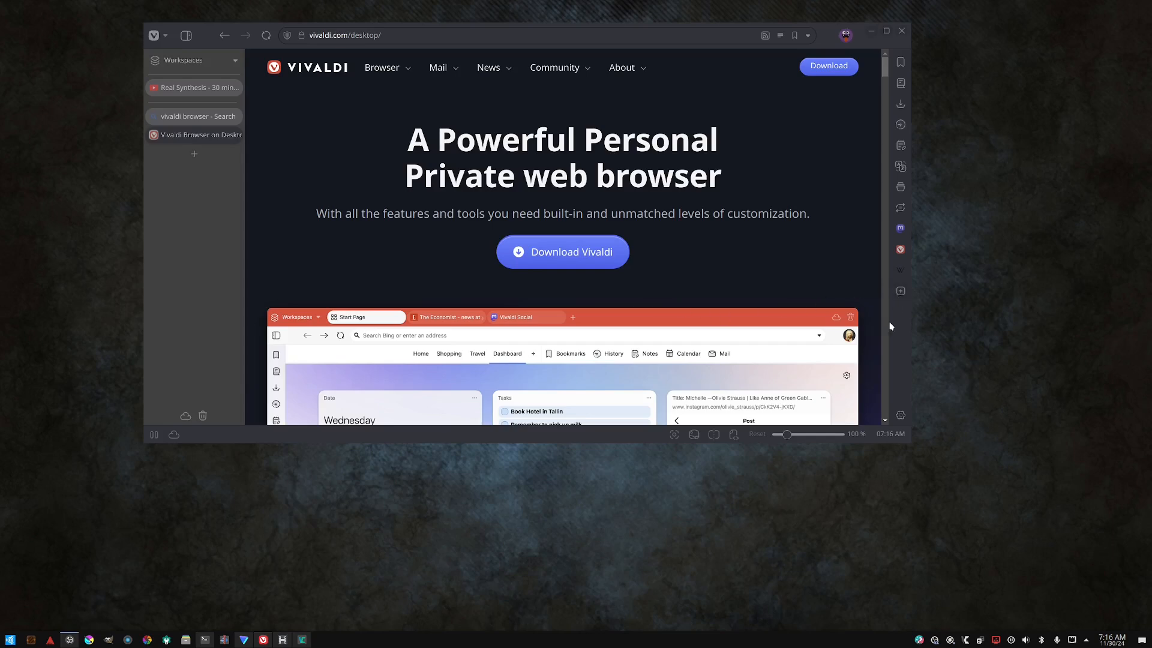
{"action": "scroll", "coordinate": [680, 293], "scroll_direction": "down", "scroll_amount": 10}
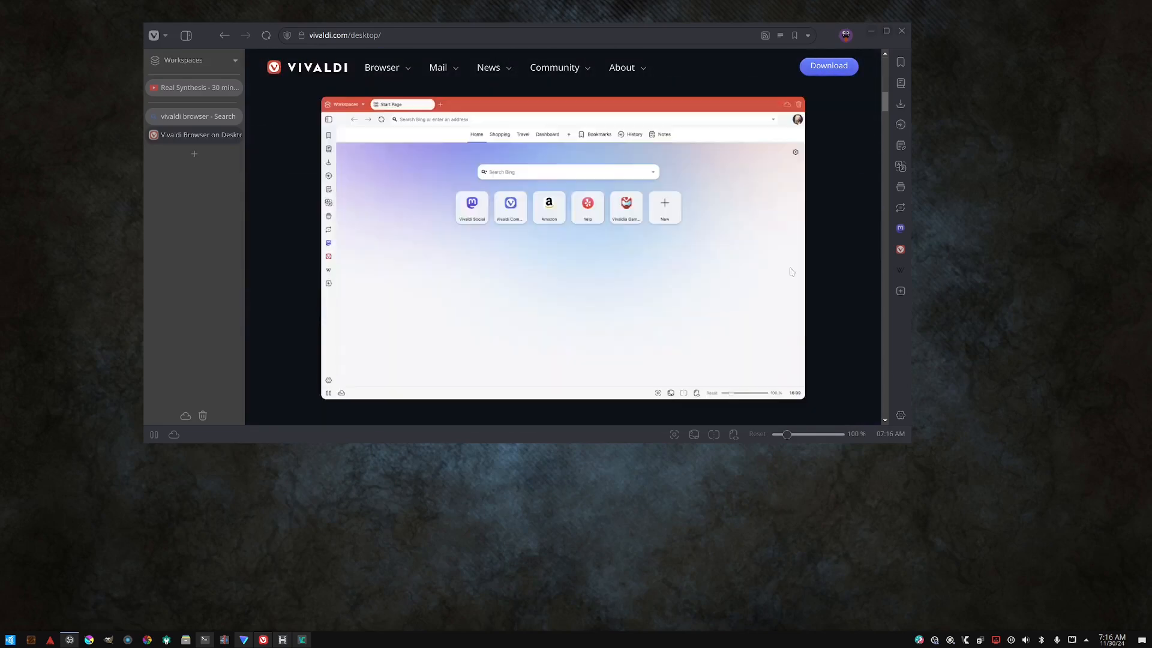
{"action": "scroll", "coordinate": [799, 265], "scroll_direction": "down", "scroll_amount": 15}
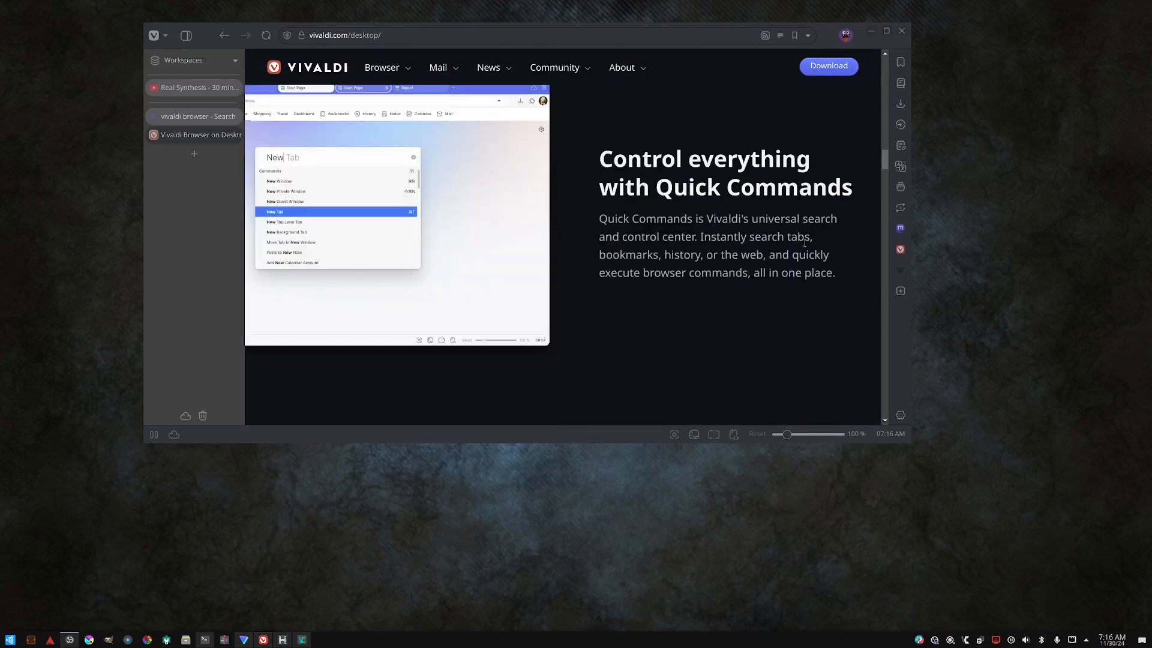
{"action": "left_click_drag", "start_coordinate": [884, 158], "coordinate": [898, 45]}
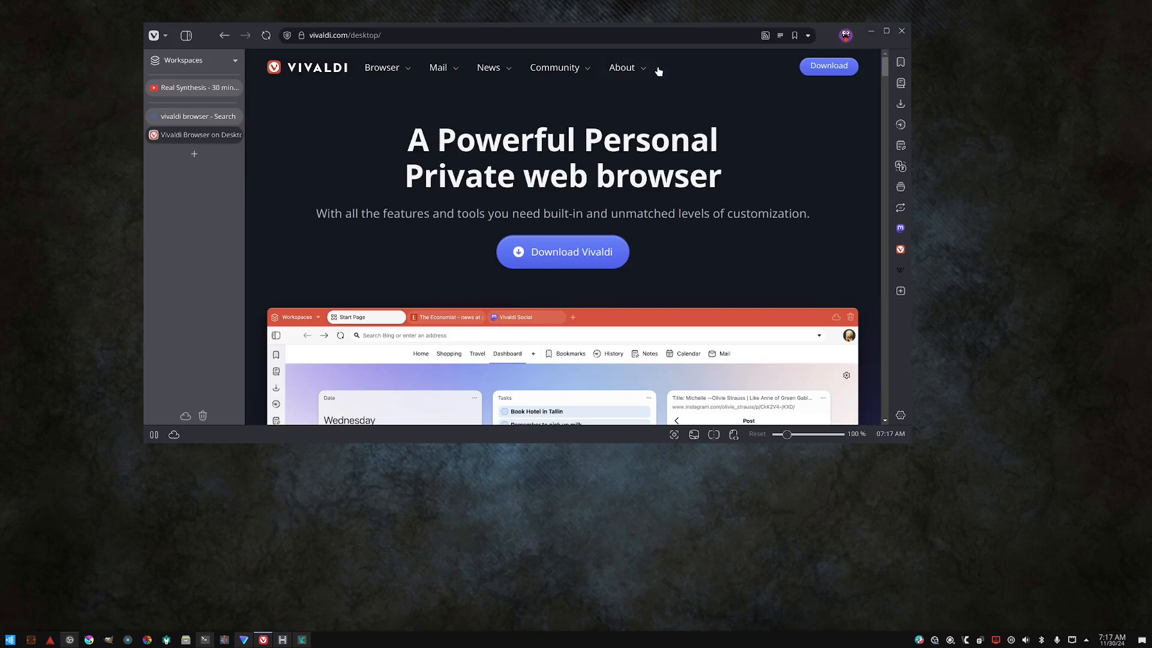
- Start creating a new browser profile from the profile menu and name it AlienMachineAI
{"action": "left_click", "coordinate": [842, 36]}
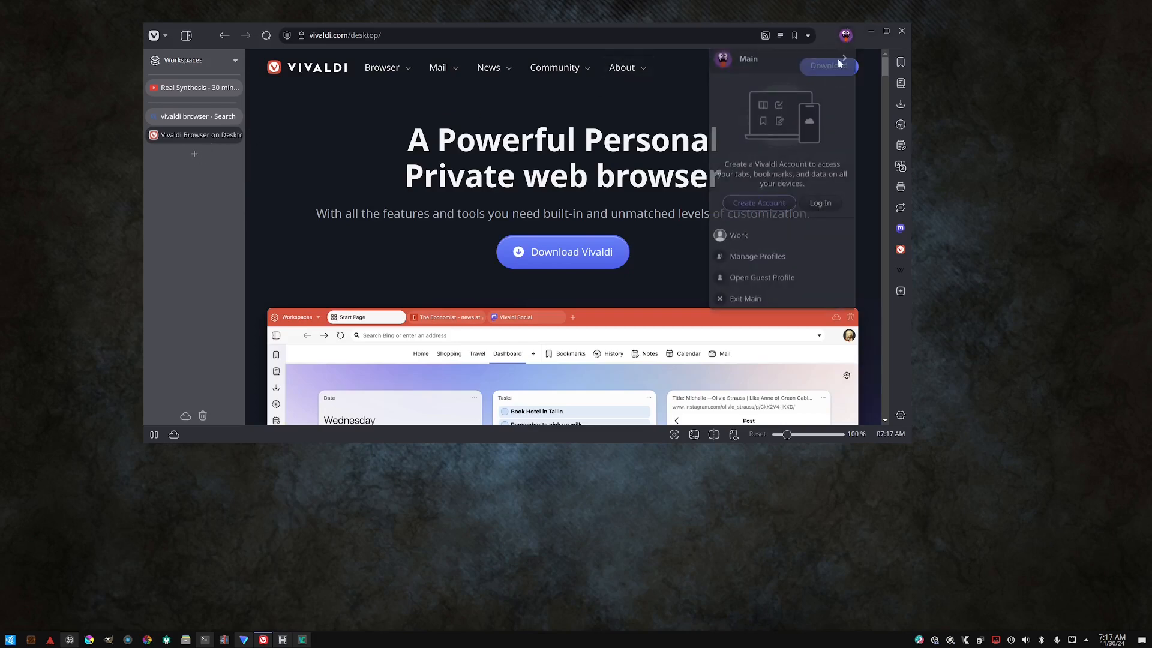
{"action": "left_click", "coordinate": [758, 257]}
{"action": "left_click", "coordinate": [743, 146]}
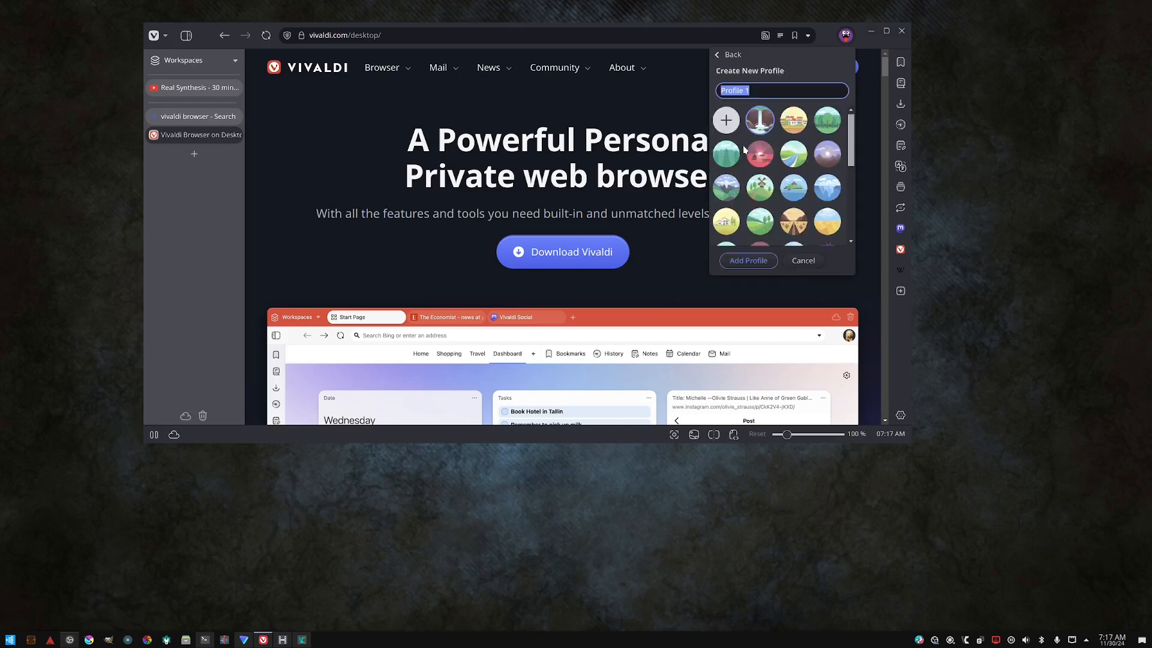
{"action": "scroll", "coordinate": [784, 158], "scroll_direction": "down", "scroll_amount": 4}
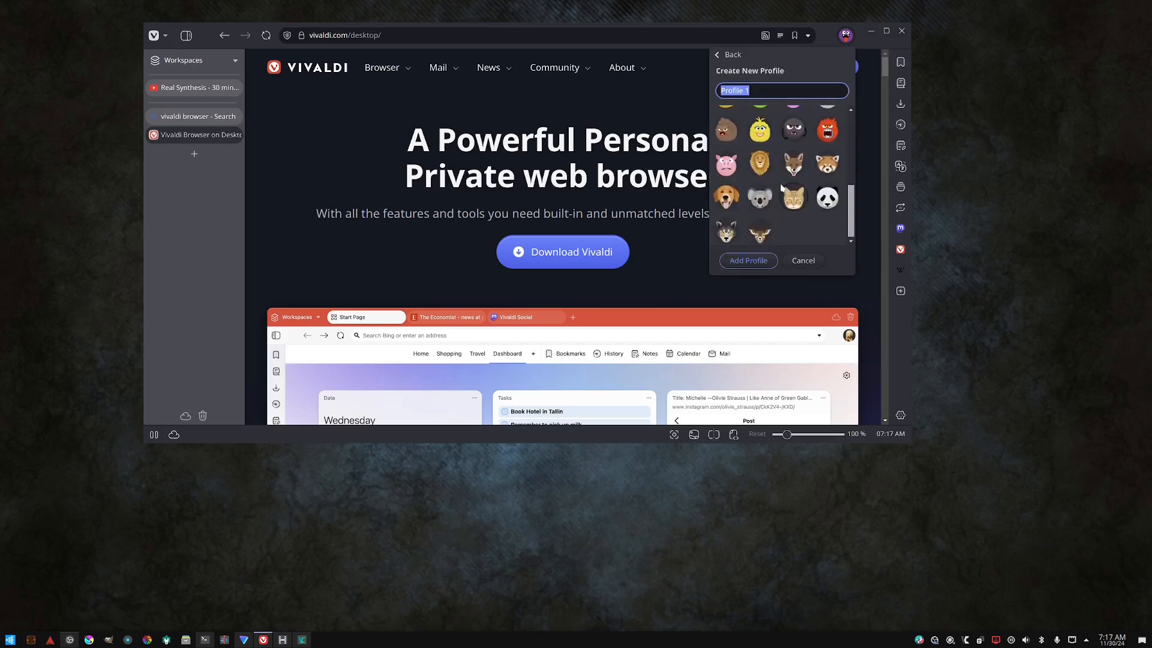
{"action": "scroll", "coordinate": [783, 187], "scroll_direction": "up", "scroll_amount": 4}
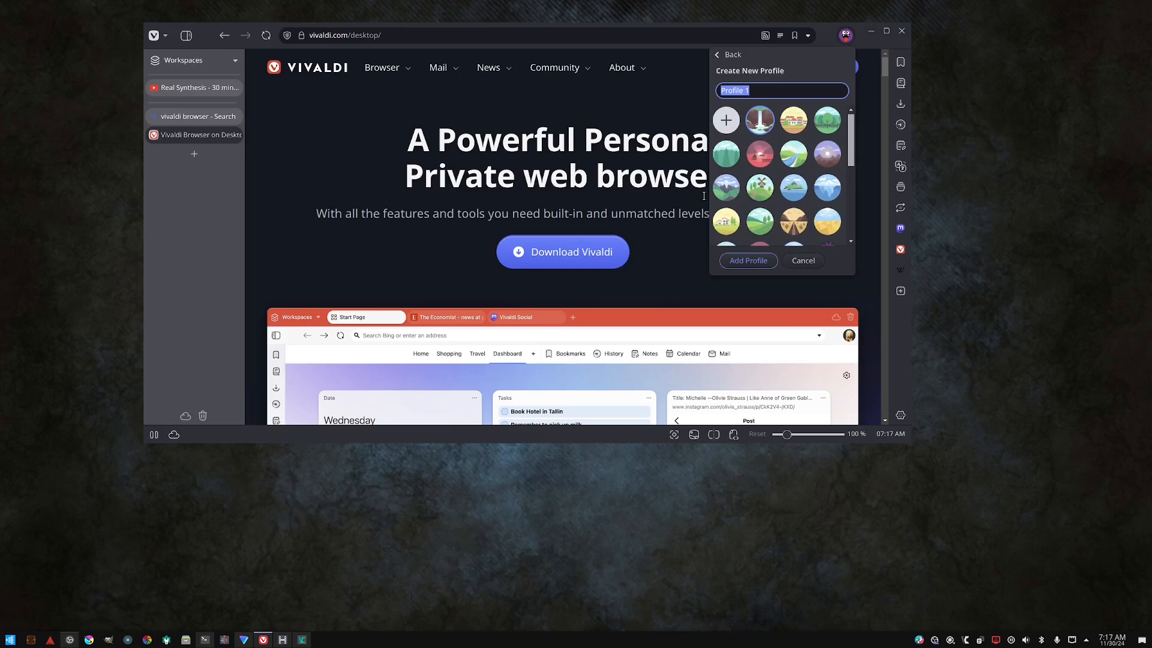
{"action": "type", "text": "AlienMachineAI"}
- Pick the green monster avatar for the new profile and add the profile
{"action": "scroll", "coordinate": [752, 234], "scroll_direction": "down", "scroll_amount": 2}
{"action": "scroll", "coordinate": [750, 231], "scroll_direction": "down", "scroll_amount": 2}
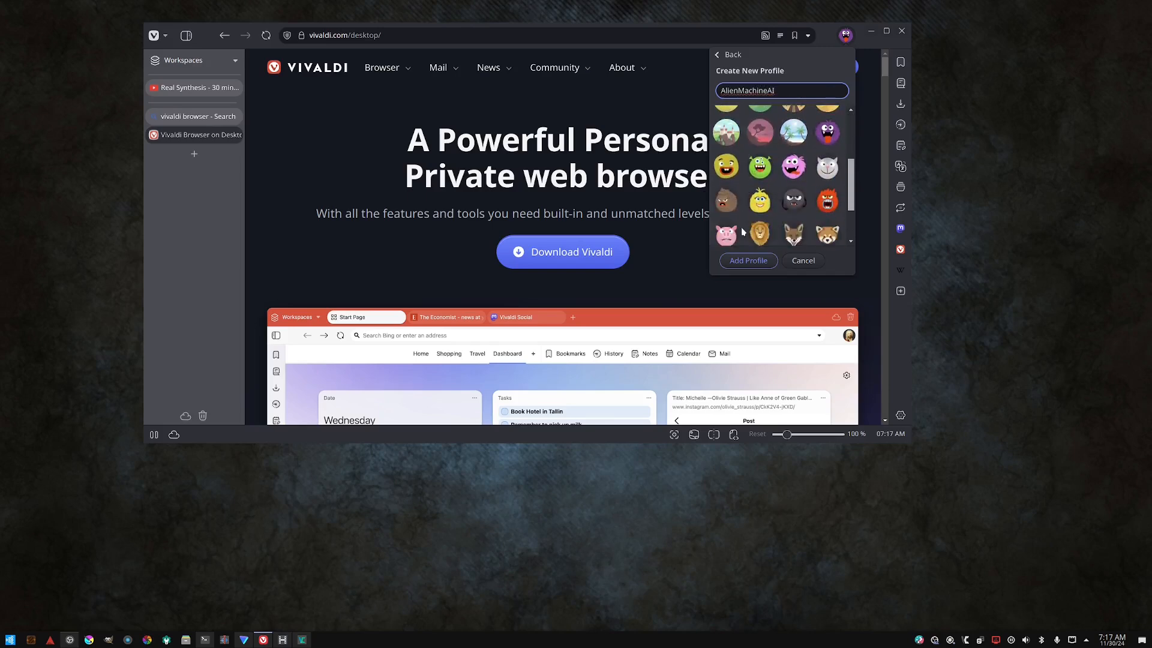
{"action": "left_click", "coordinate": [759, 154]}
{"action": "scroll", "coordinate": [760, 174], "scroll_direction": "down", "scroll_amount": 2}
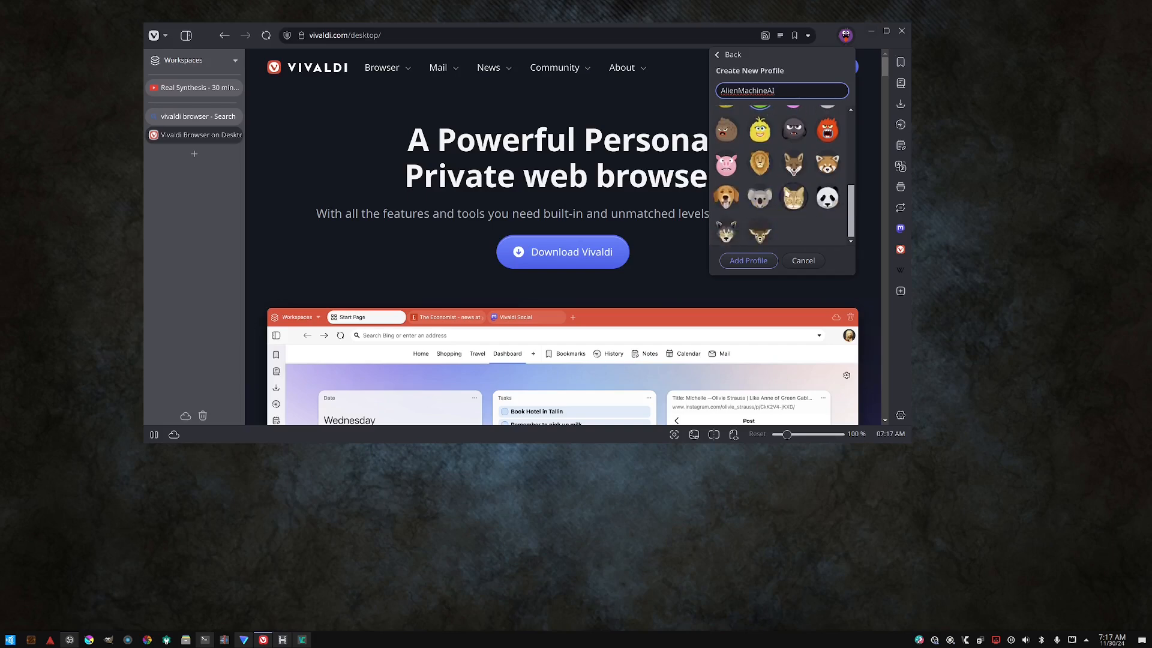
{"action": "scroll", "coordinate": [768, 204], "scroll_direction": "up", "scroll_amount": 4}
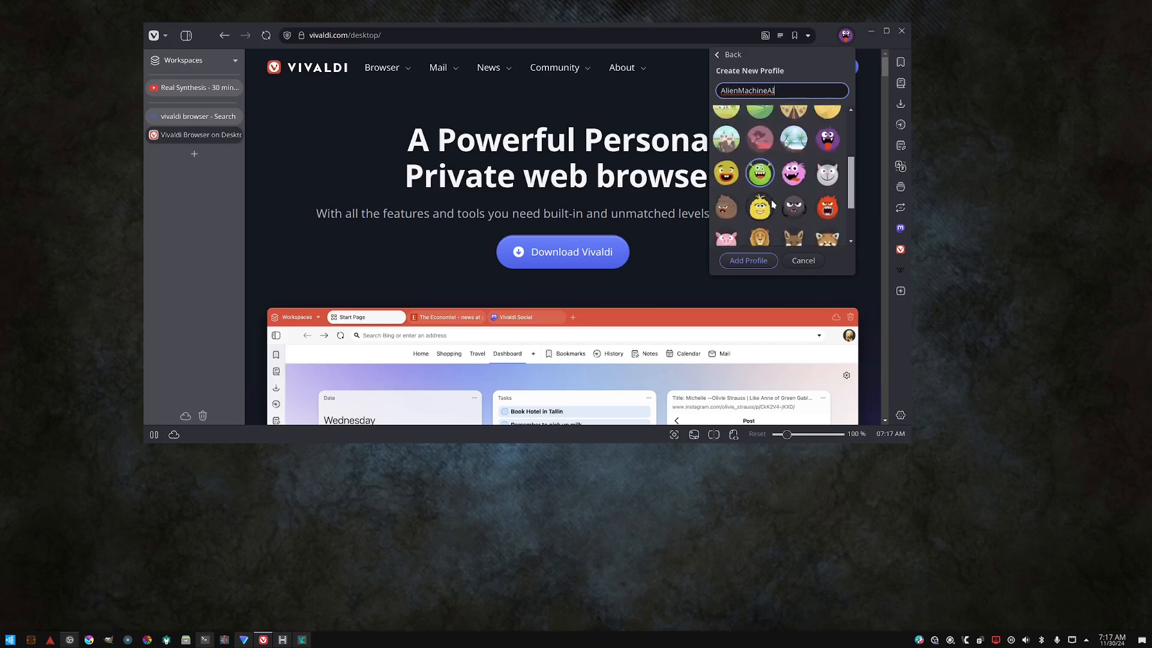
{"action": "left_click", "coordinate": [744, 261]}
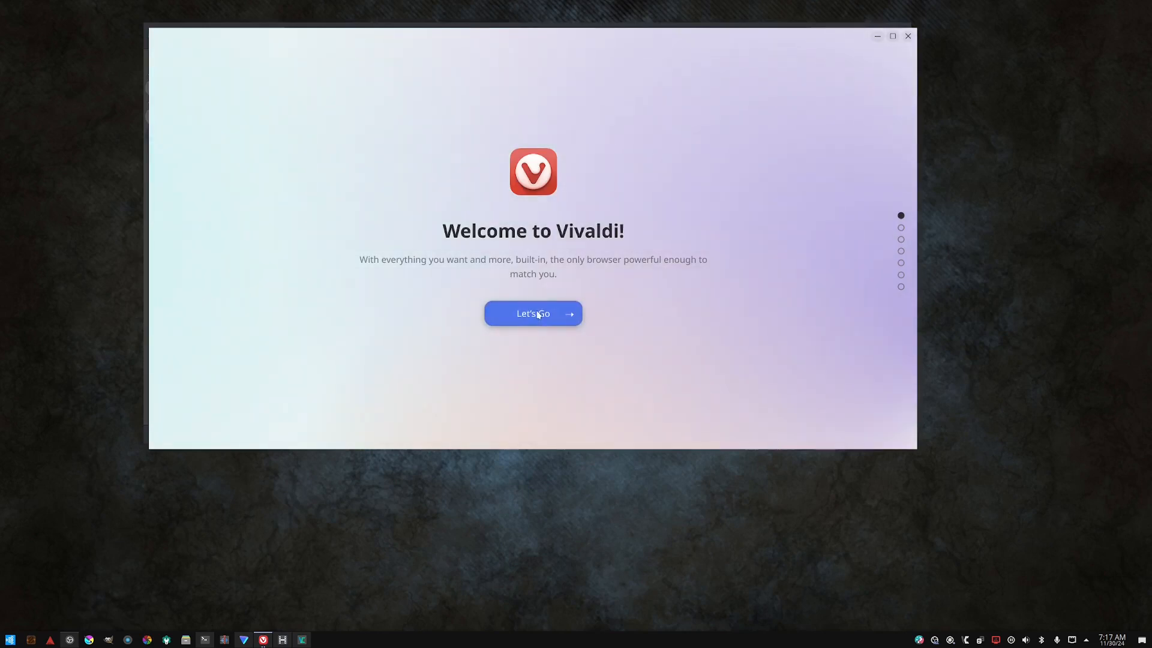
- Begin the welcome setup and choose the Dark theme
{"action": "left_click", "coordinate": [538, 315]}
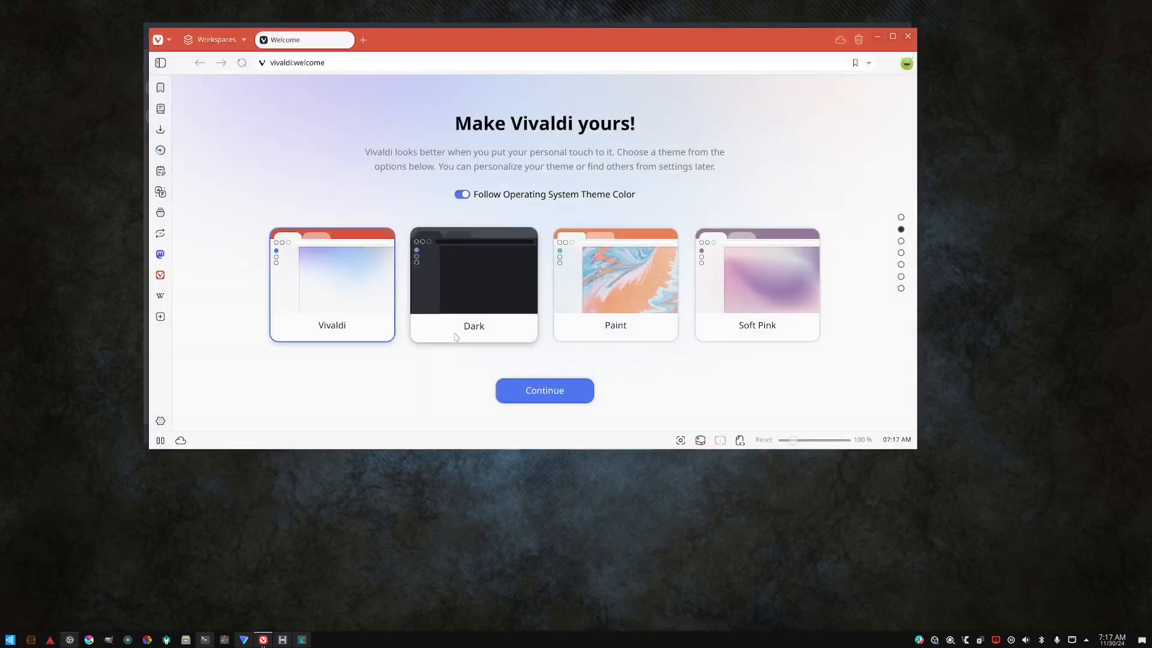
{"action": "left_click", "coordinate": [473, 299]}
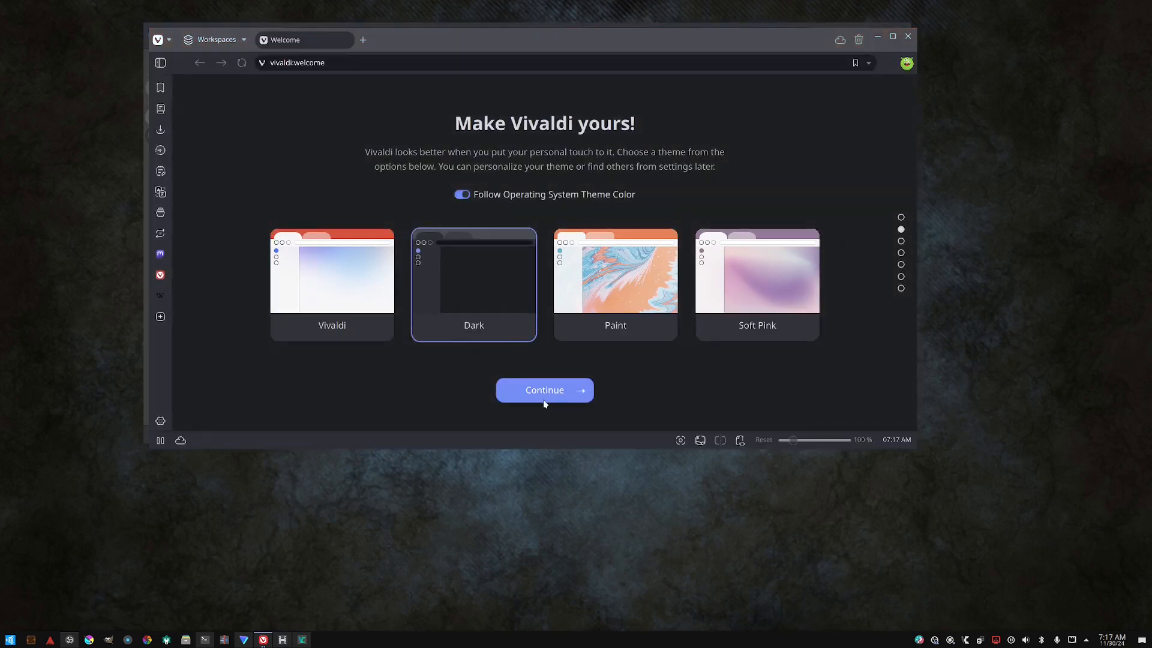
{"action": "left_click", "coordinate": [532, 388]}
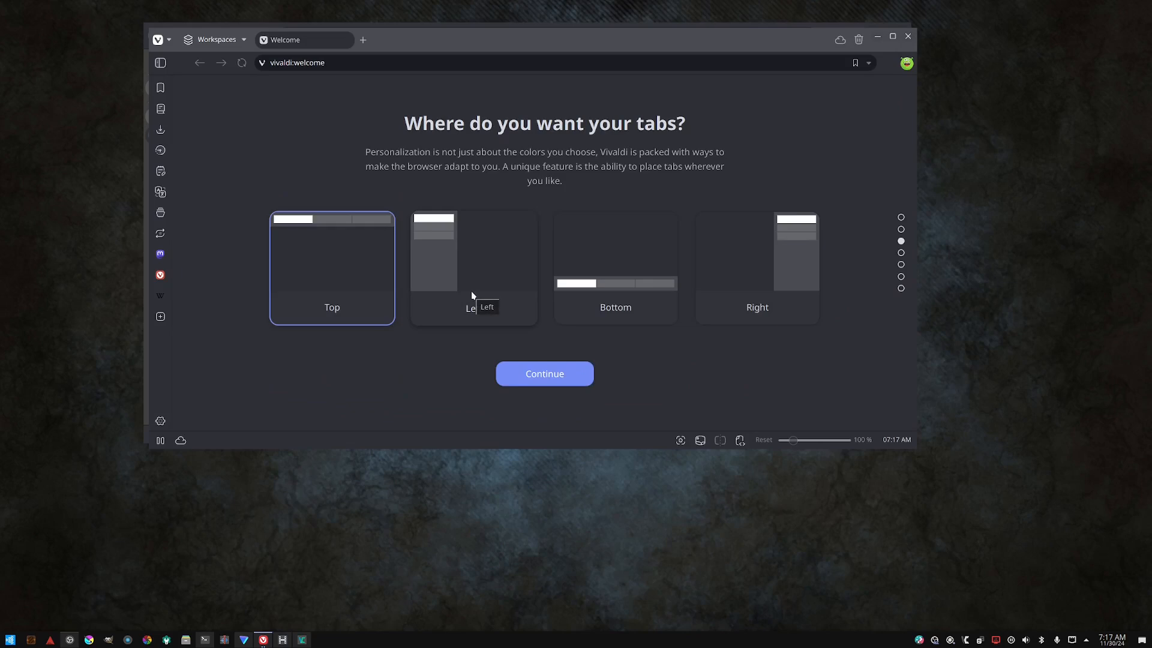
- Place the tabs on the left, widen the tab bar slightly, and continue
{"action": "left_click", "coordinate": [472, 295]}
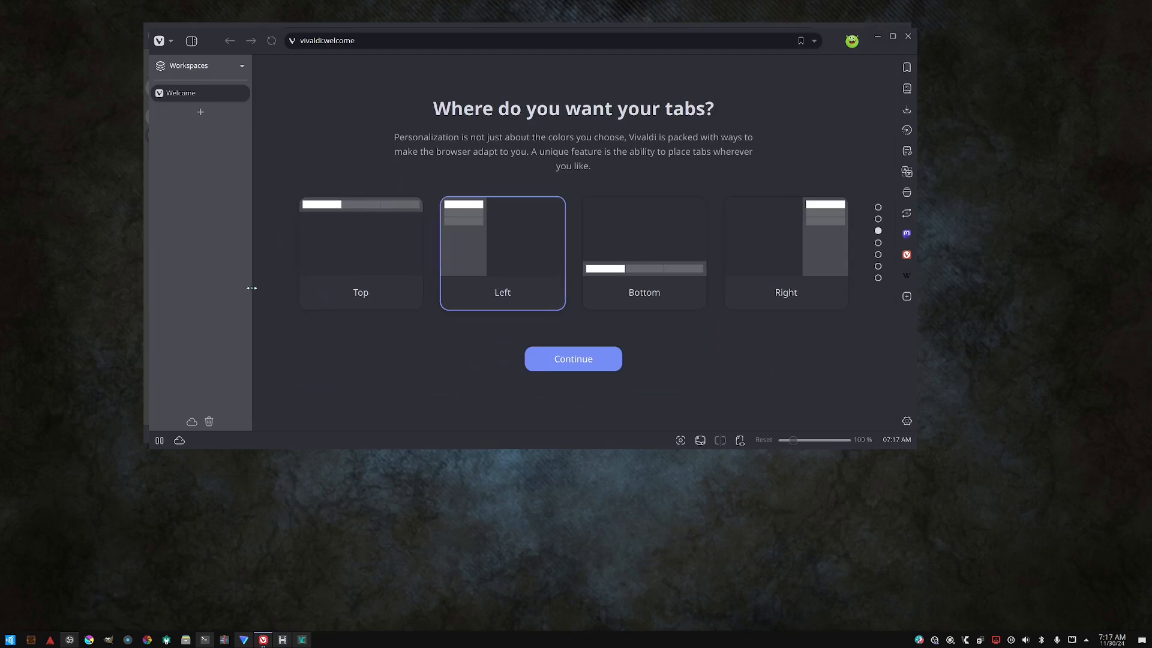
{"action": "mouse_move", "coordinate": [249, 288]}
{"action": "left_mouse_down"}
{"action": "mouse_move", "coordinate": [139, 281]}
{"action": "mouse_move", "coordinate": [262, 269]}
{"action": "left_mouse_up"}
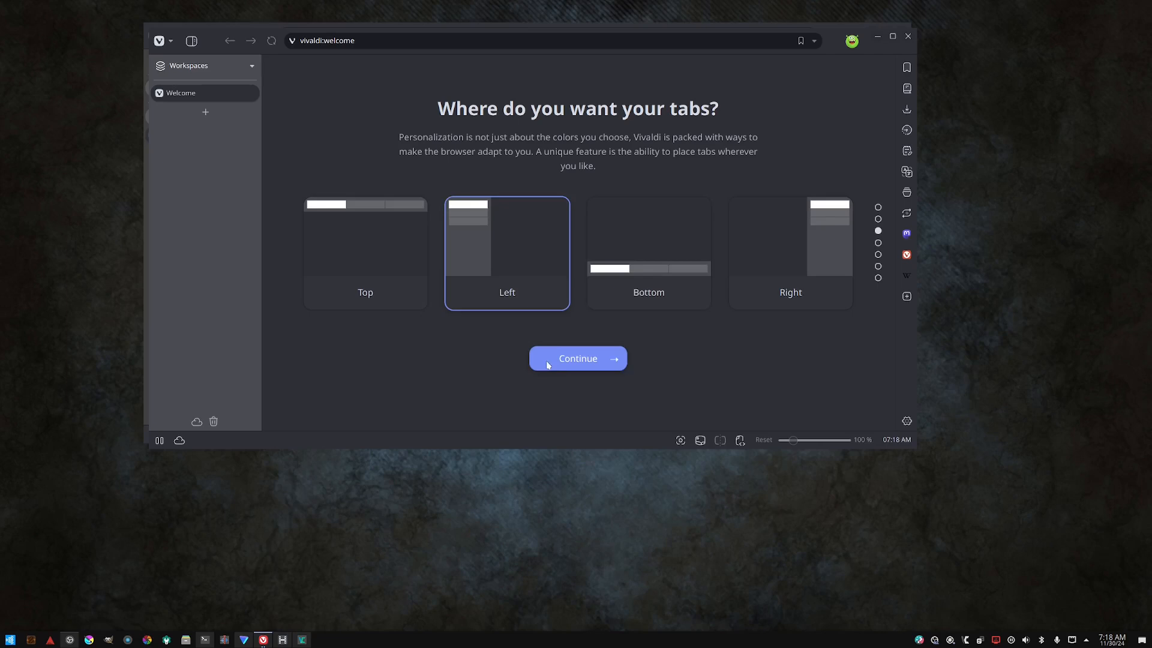
{"action": "left_click", "coordinate": [568, 358]}
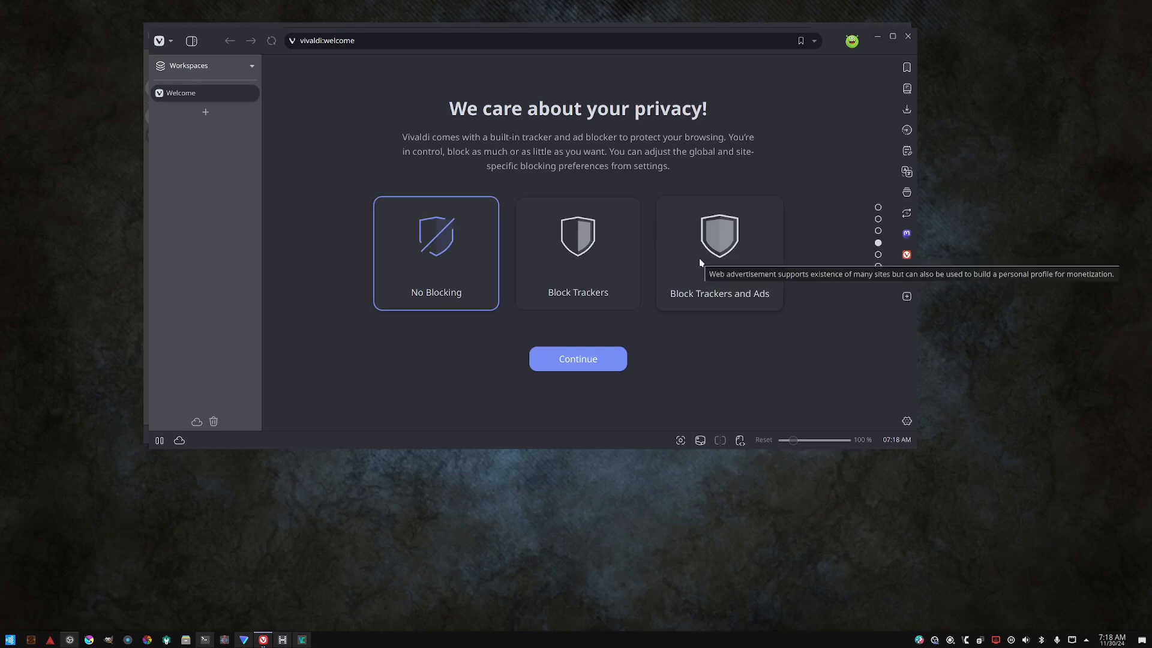
- Choose Block Trackers and Ads privacy protection and continue
{"action": "left_click", "coordinate": [700, 262]}
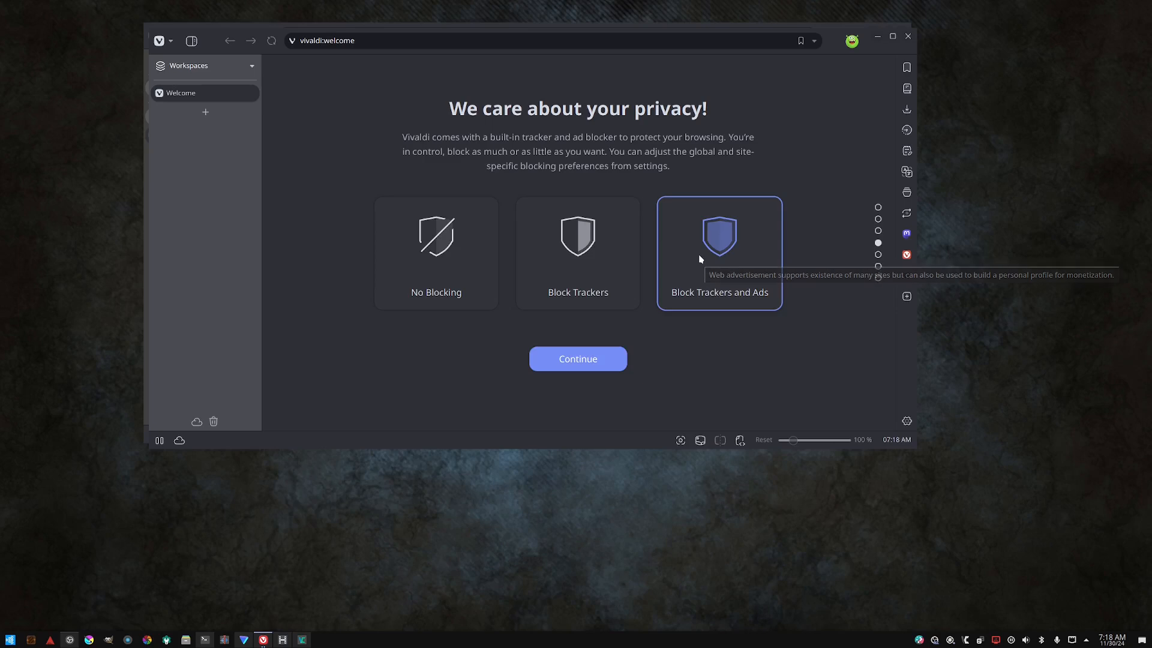
{"action": "left_click", "coordinate": [600, 355]}
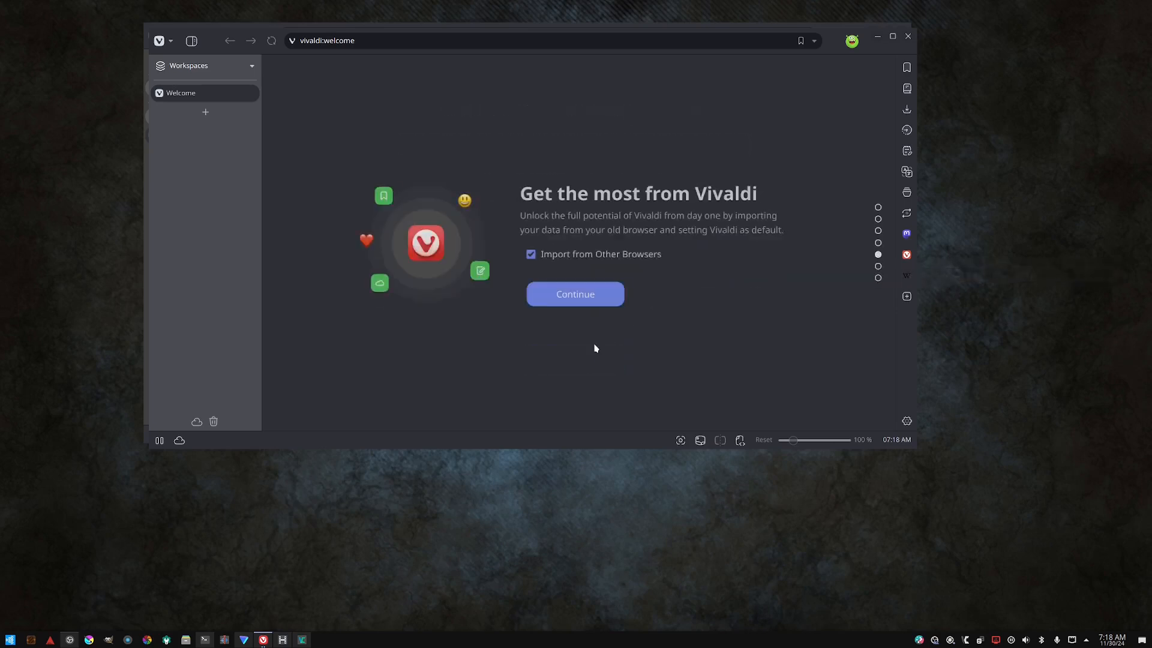
- Turn off importing from other browsers and start browsing with the Browser-only package
{"action": "left_click", "coordinate": [562, 257]}
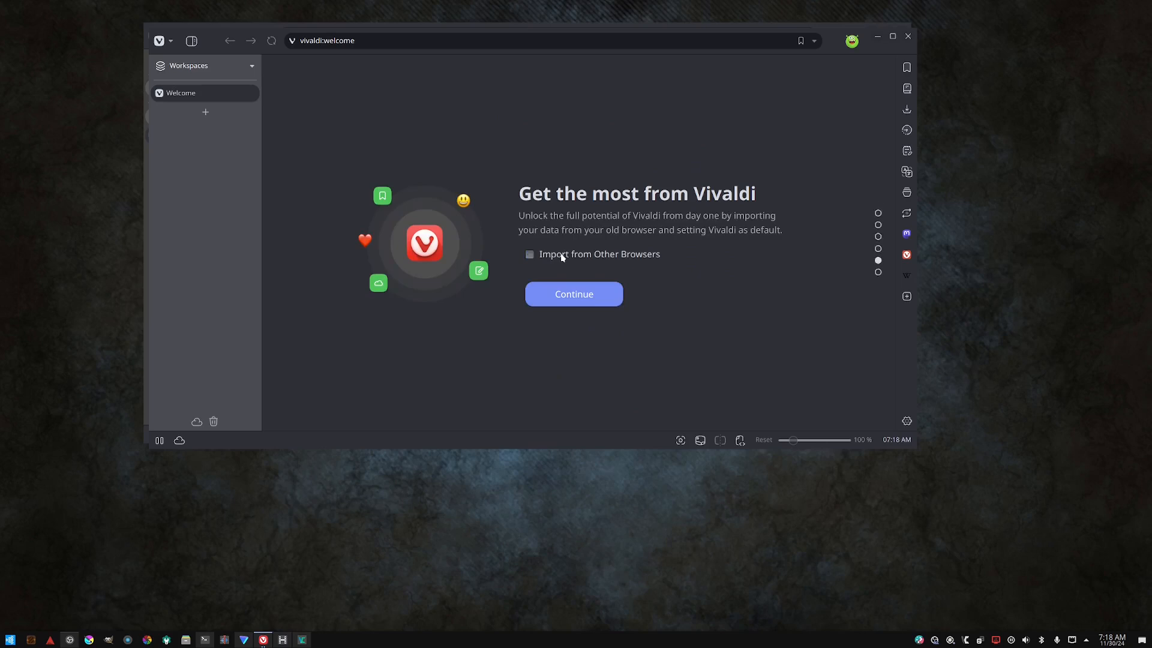
{"action": "left_click", "coordinate": [580, 298]}
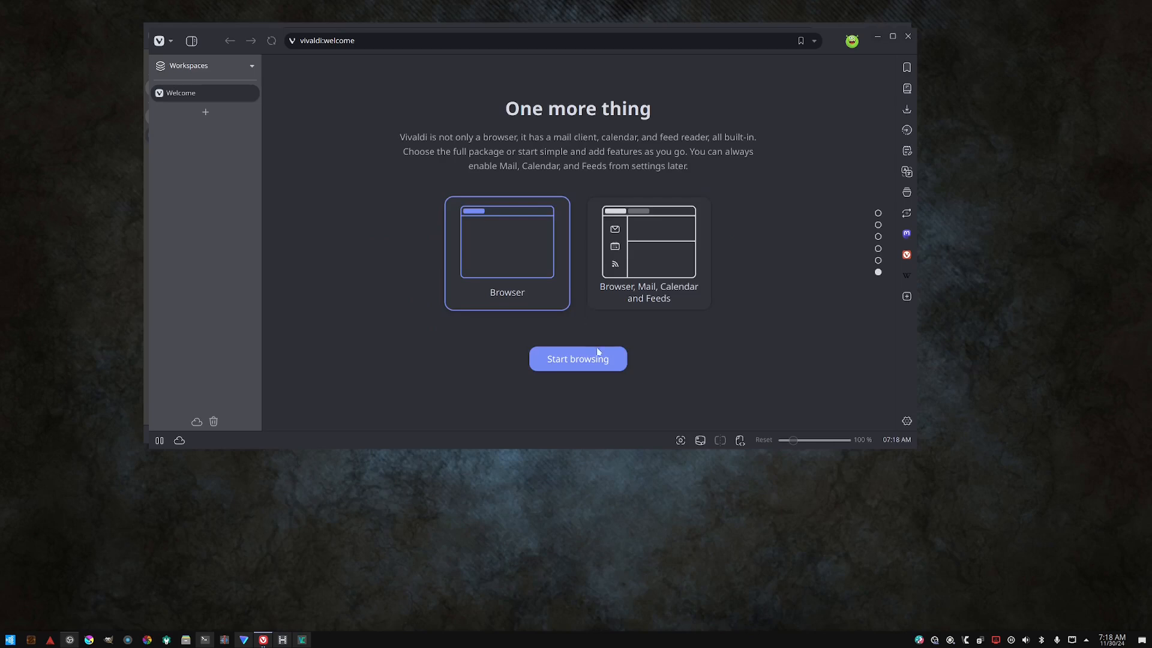
{"action": "left_click", "coordinate": [593, 361]}
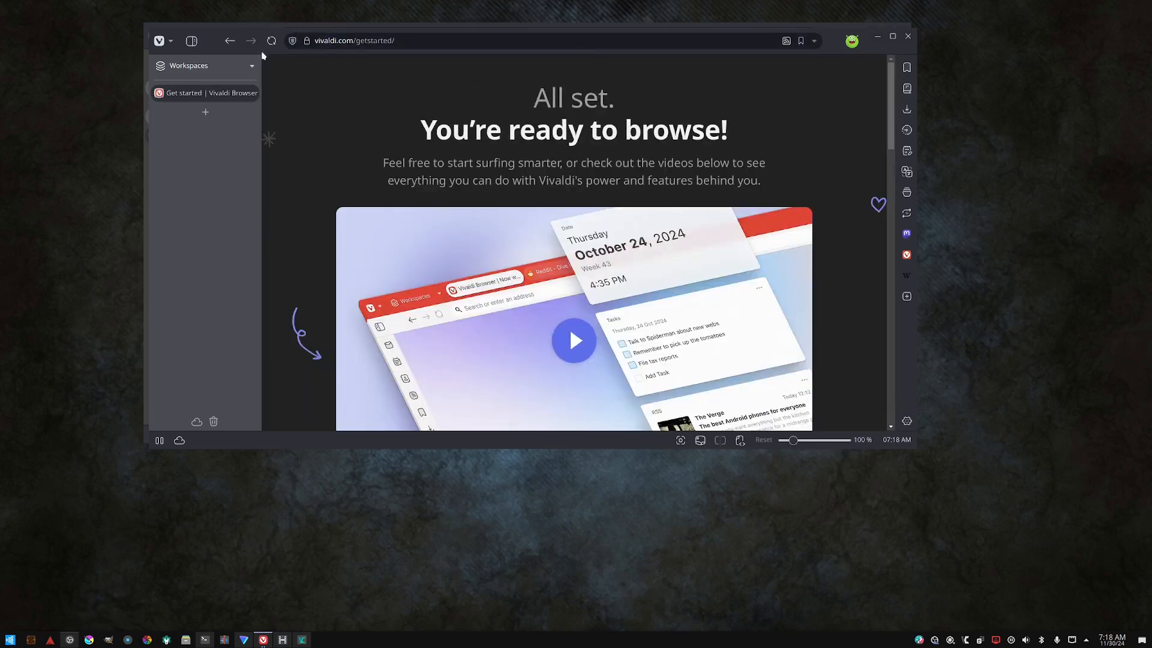
- Open the browser Settings window to view the General options, then close it
{"action": "left_click_drag", "start_coordinate": [254, 51], "coordinate": [280, 81]}
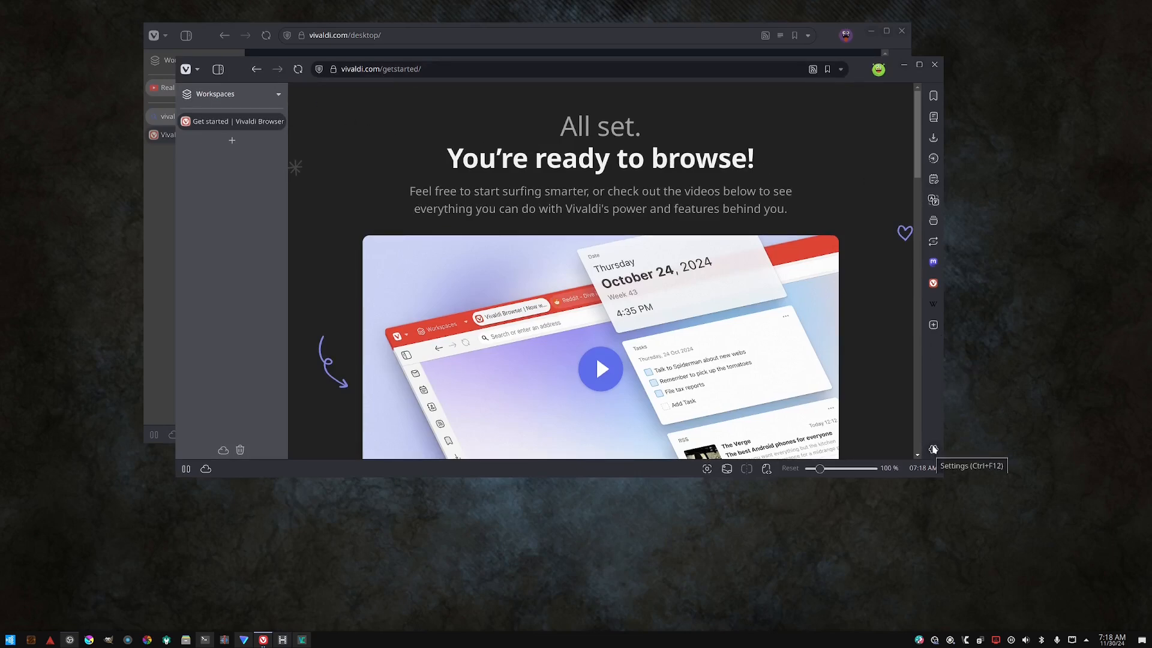
{"action": "left_click", "coordinate": [933, 449]}
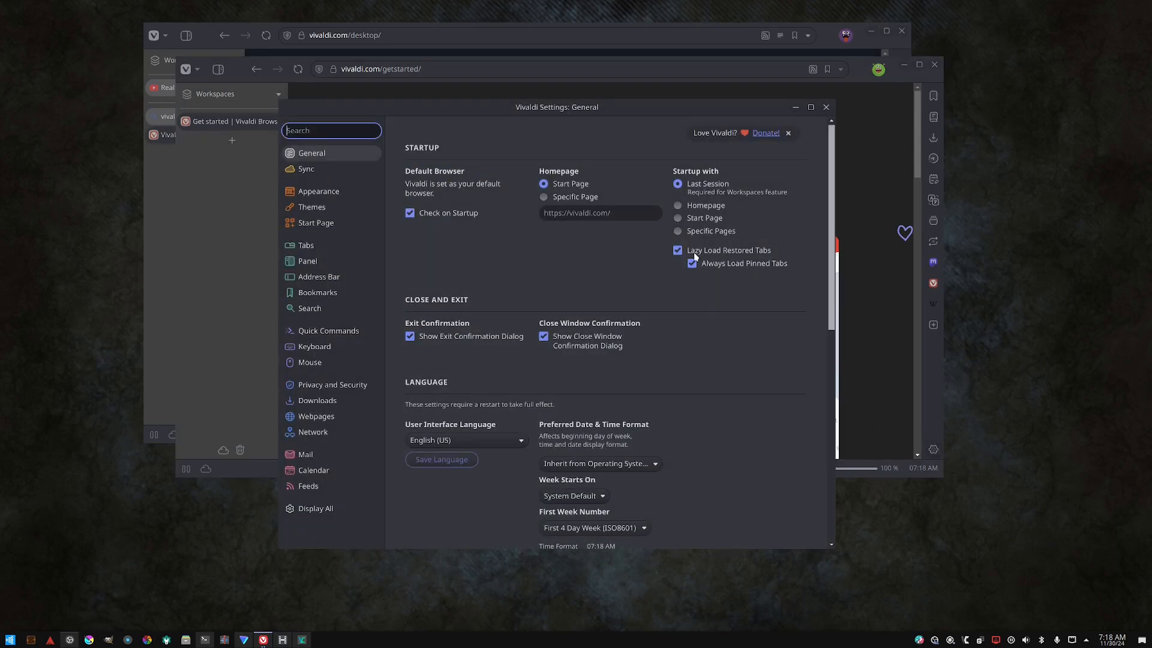
{"action": "left_click_drag", "start_coordinate": [569, 108], "coordinate": [607, 103]}
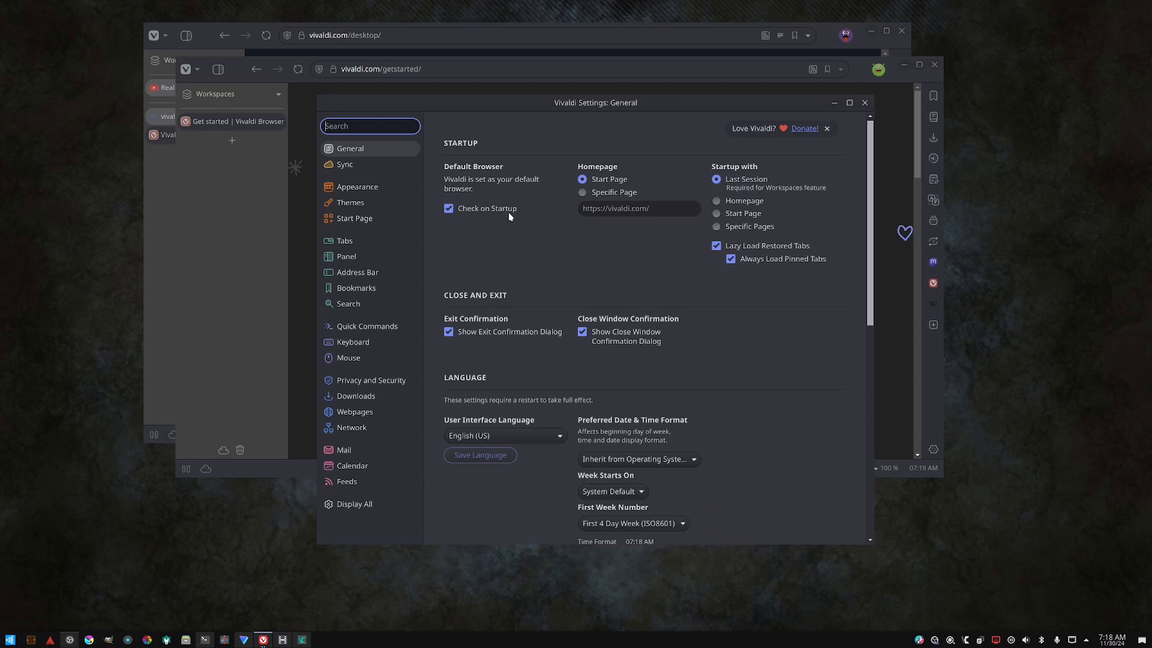
{"action": "left_click_drag", "start_coordinate": [522, 96], "coordinate": [491, 170]}
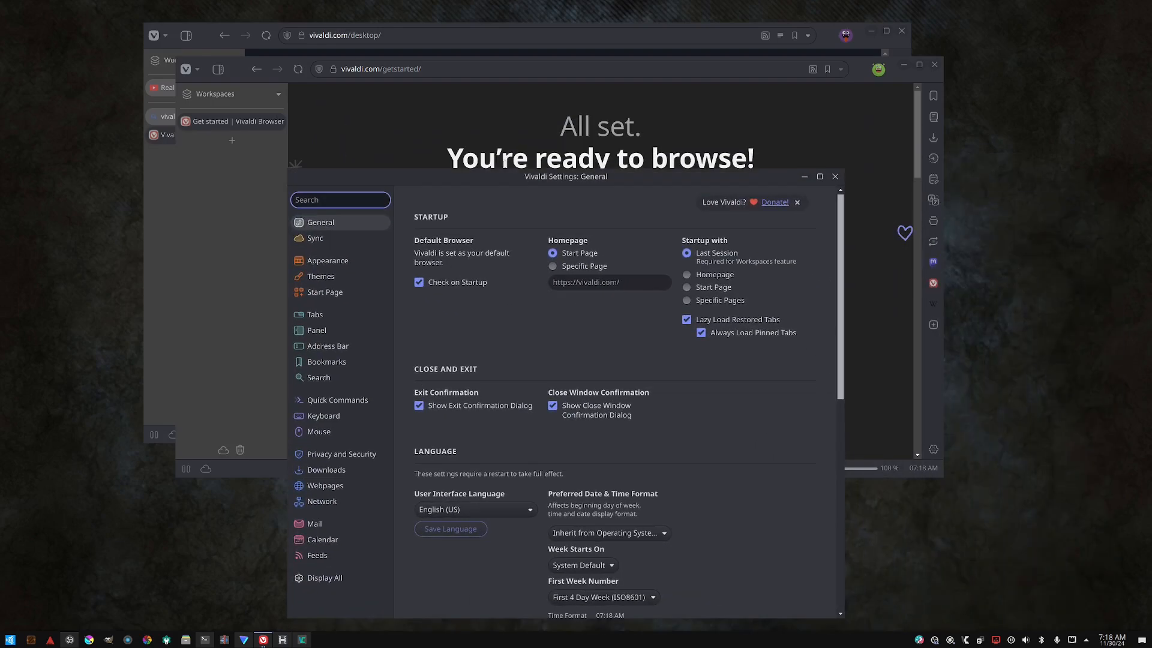
{"action": "left_click", "coordinate": [834, 177]}
- Open each side panel in turn, including Bookmarks, Reading List, Downloads, History, Notes, Sessions and the Vivaldi web panel
{"action": "left_click", "coordinate": [934, 97]}
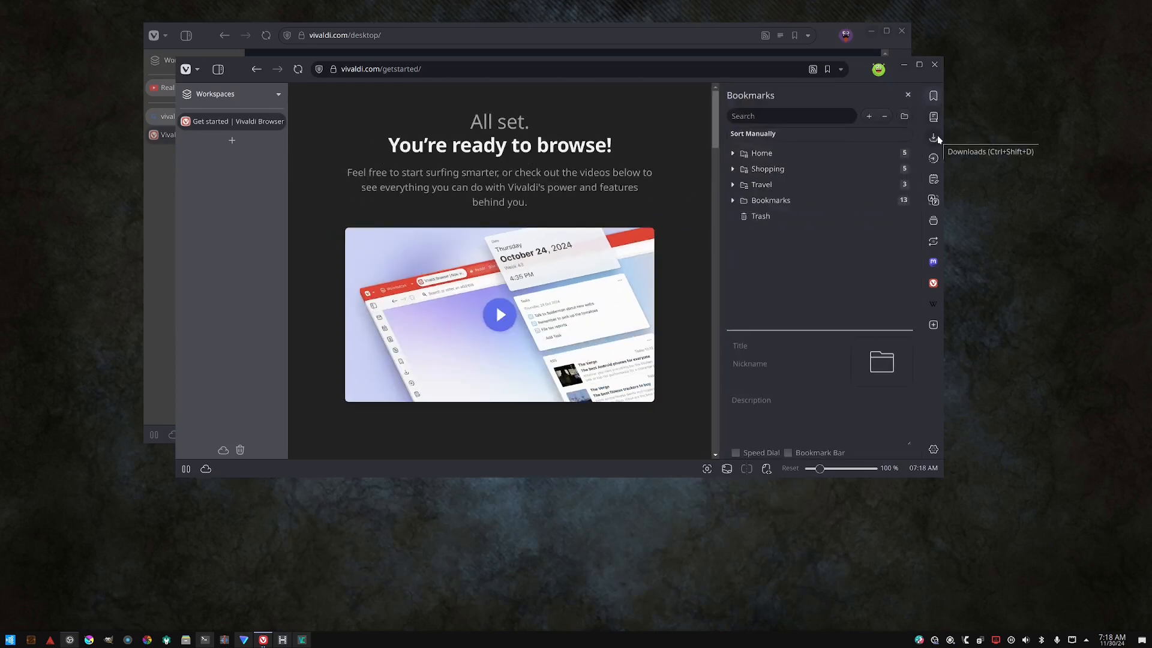
{"action": "left_click", "coordinate": [933, 102]}
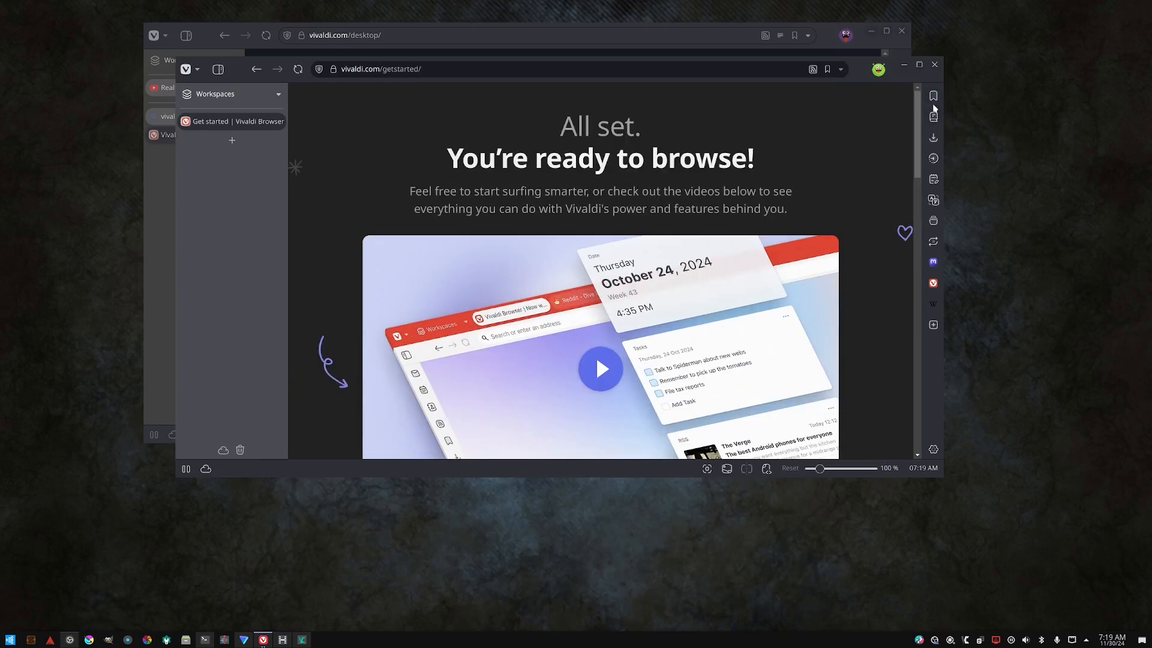
{"action": "left_click", "coordinate": [933, 102]}
{"action": "left_click", "coordinate": [934, 116]}
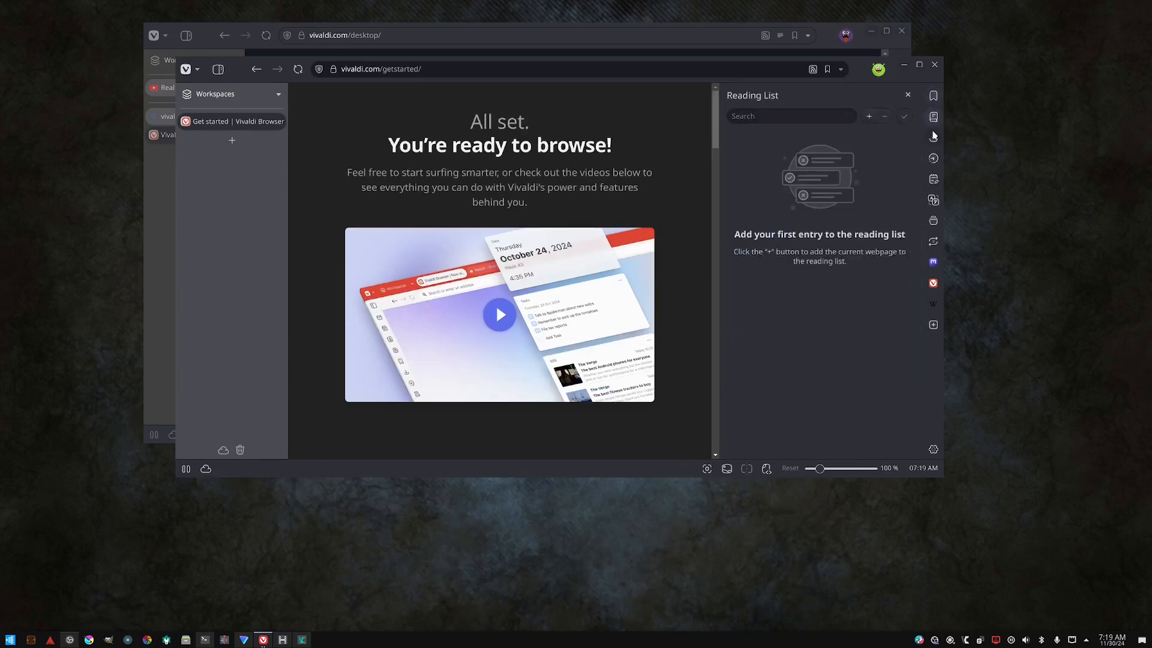
{"action": "left_click", "coordinate": [934, 142]}
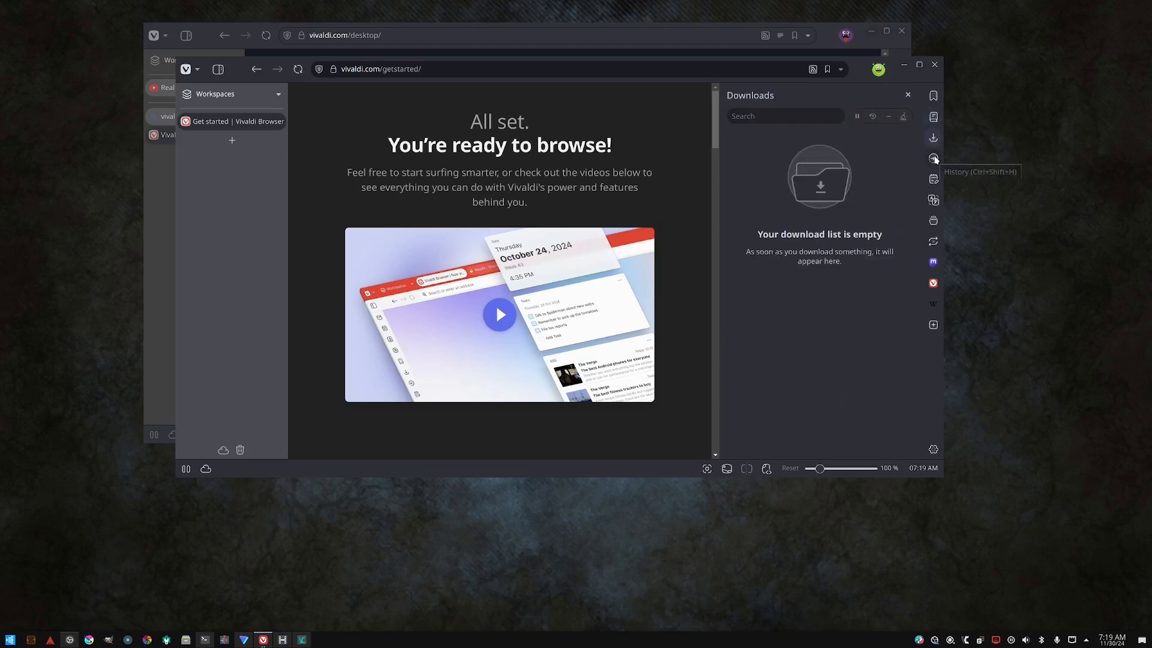
{"action": "left_click", "coordinate": [934, 159]}
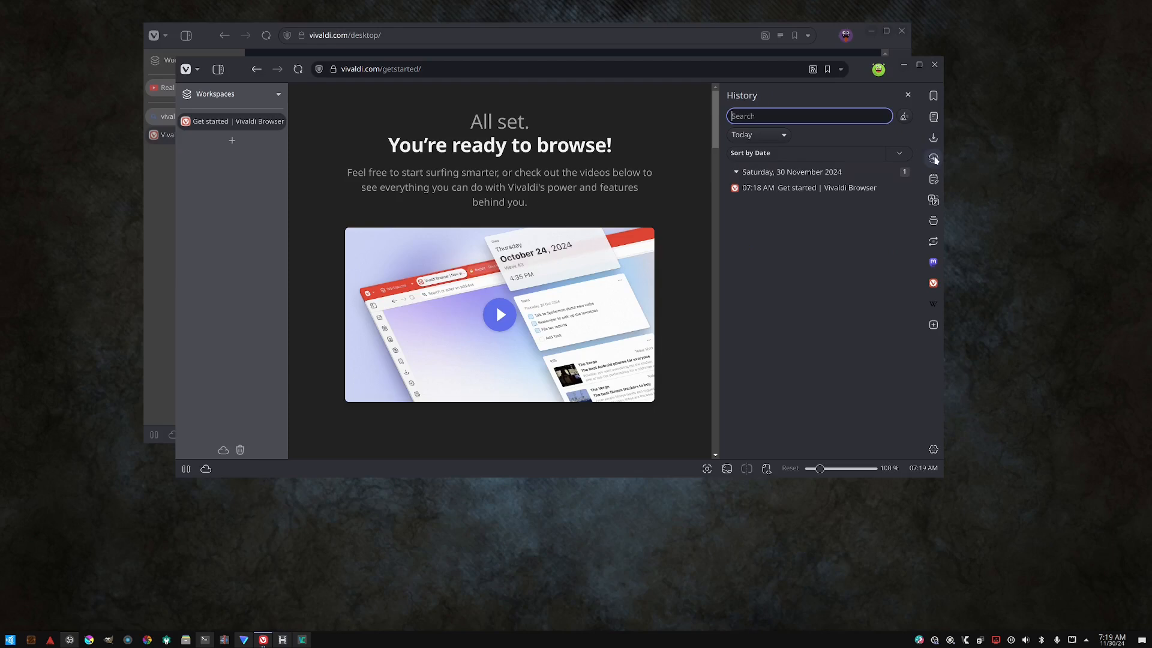
{"action": "left_click", "coordinate": [934, 180]}
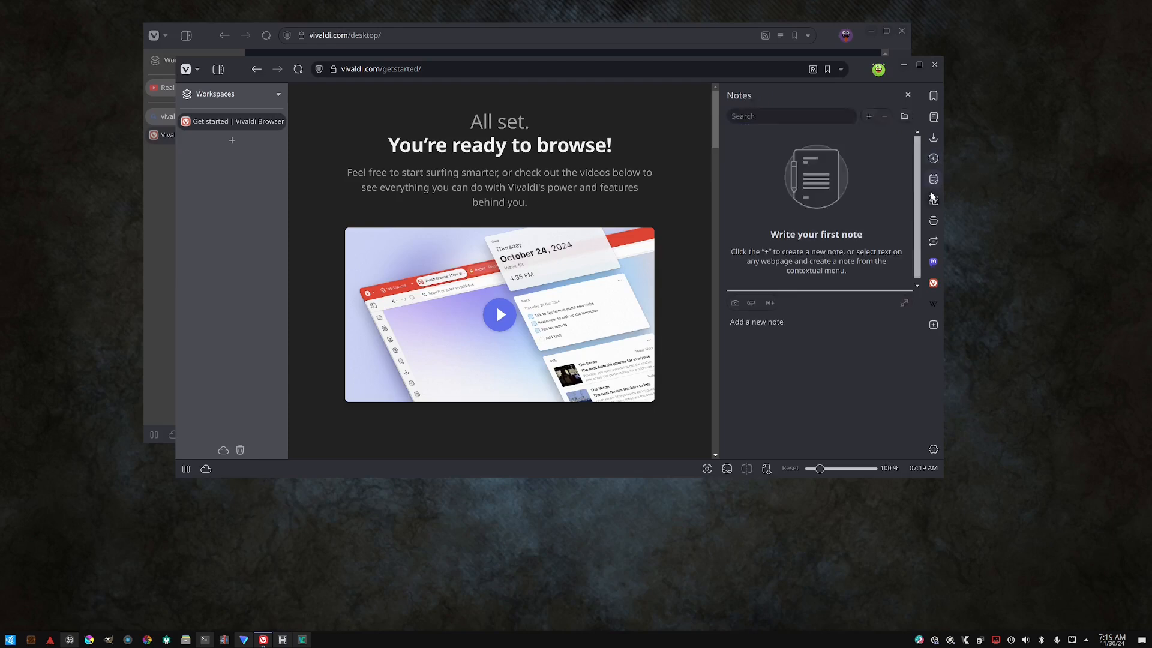
{"action": "left_click", "coordinate": [933, 200]}
{"action": "left_click", "coordinate": [935, 222]}
{"action": "left_click", "coordinate": [933, 244]}
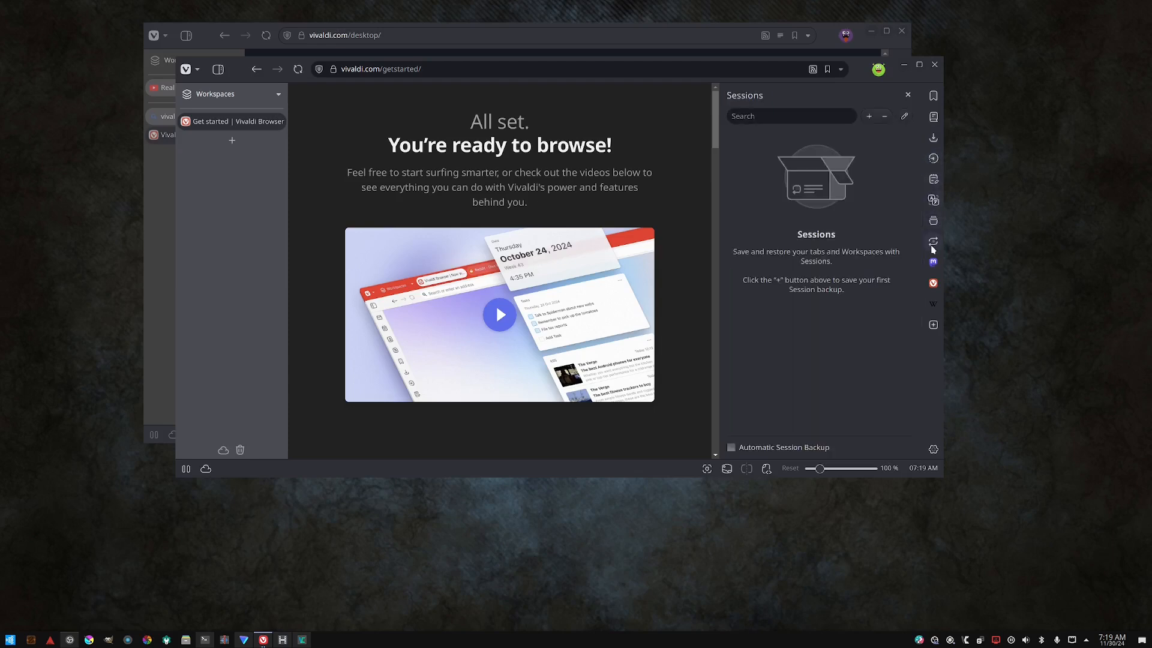
{"action": "left_click", "coordinate": [934, 281]}
{"action": "left_click", "coordinate": [934, 284]}
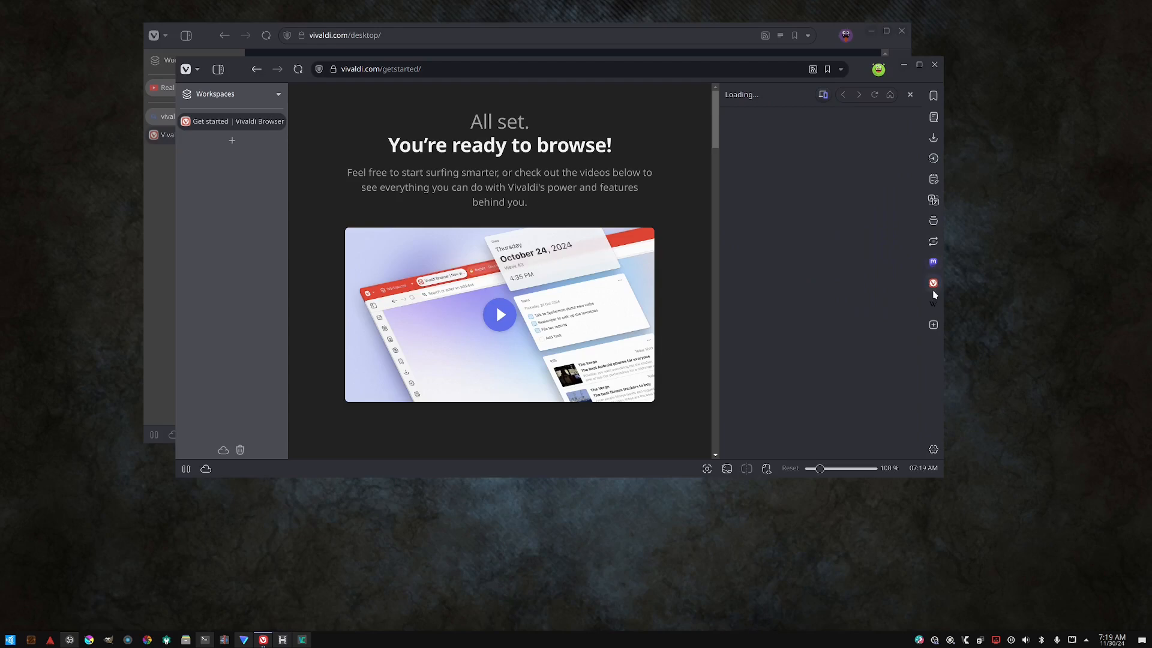
- Open the Vivaldi, Window, Notes and History side panels in turn
{"action": "left_click", "coordinate": [935, 304]}
{"action": "left_click", "coordinate": [935, 220]}
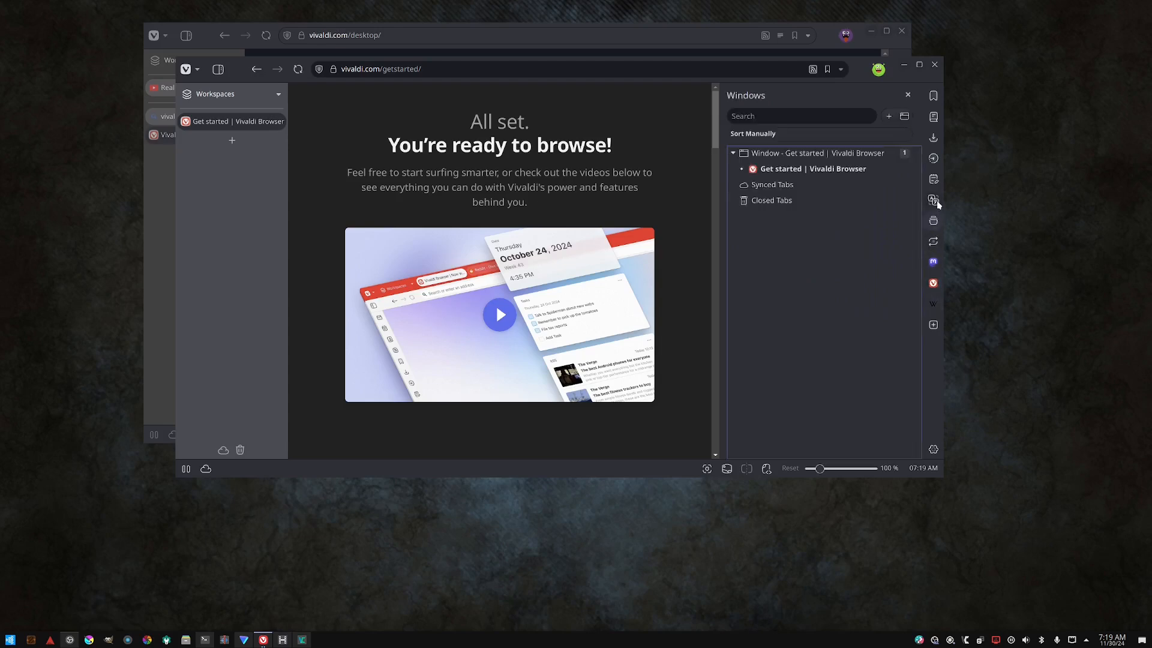
{"action": "left_click", "coordinate": [935, 202]}
{"action": "left_click", "coordinate": [933, 183]}
{"action": "left_click", "coordinate": [932, 159]}
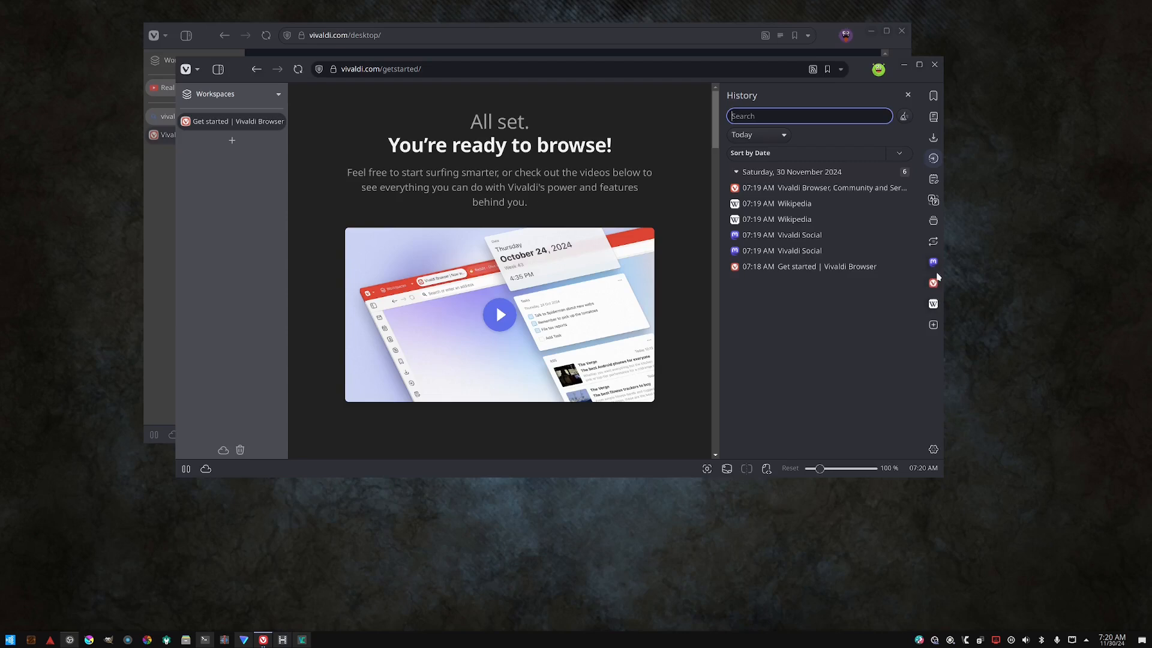
- Open the Add Web Panel popup and try to clear the address in its field
{"action": "left_click", "coordinate": [933, 324]}
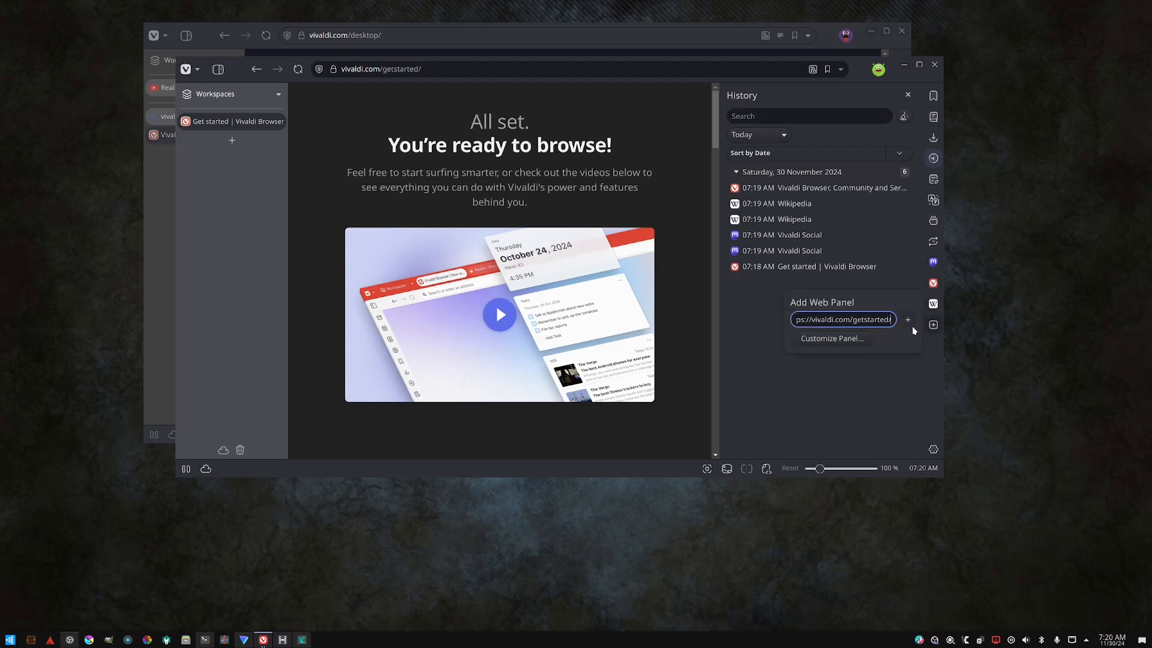
{"action": "triple_click", "coordinate": [852, 320]}
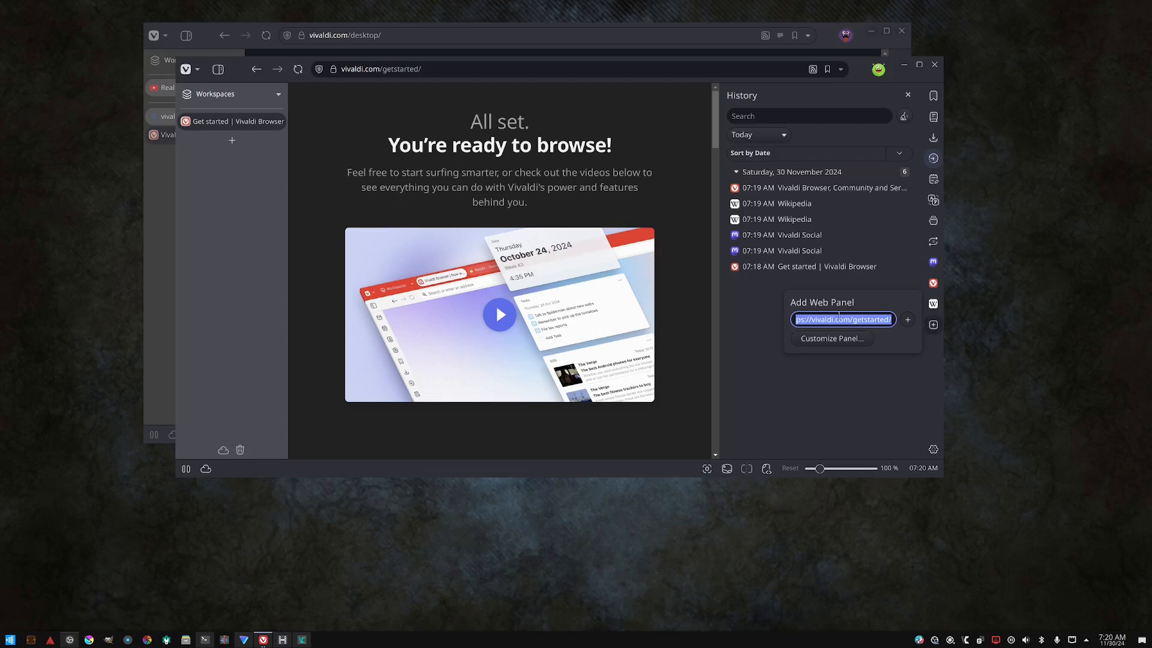
{"action": "left_click", "coordinate": [897, 362]}
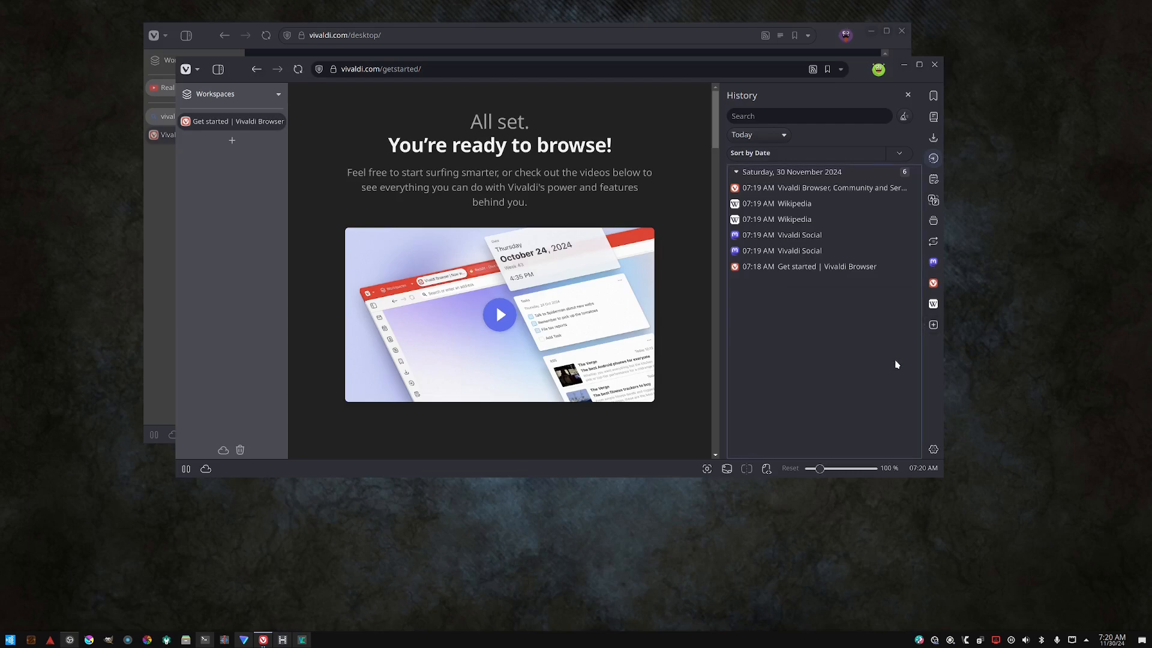
{"action": "left_click", "coordinate": [928, 326]}
{"action": "double_click", "coordinate": [838, 320]}
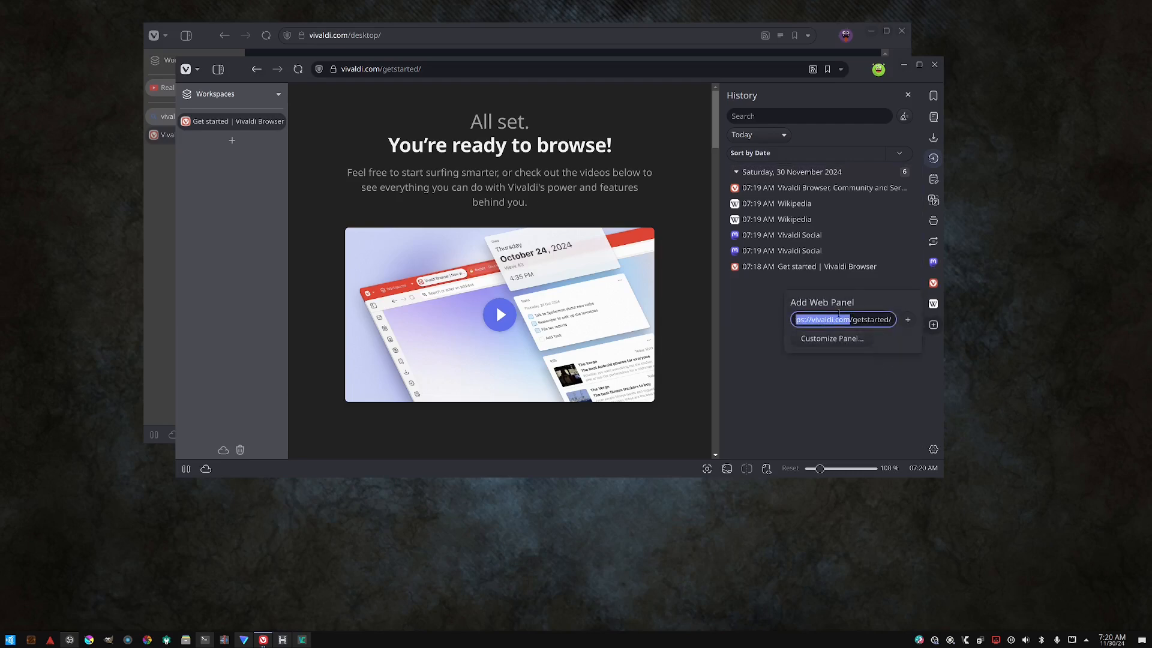
{"action": "type", "text": "f"}
{"action": "double_click", "coordinate": [842, 320]}
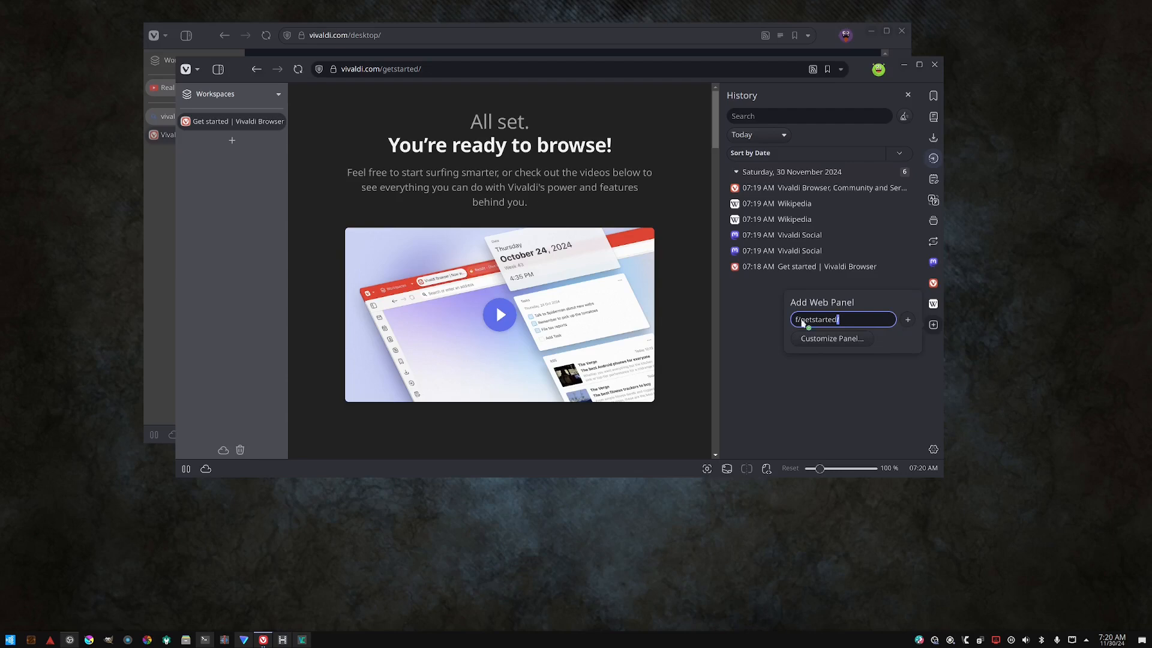
{"action": "triple_click", "coordinate": [830, 314]}
{"action": "left_click", "coordinate": [204, 639]}
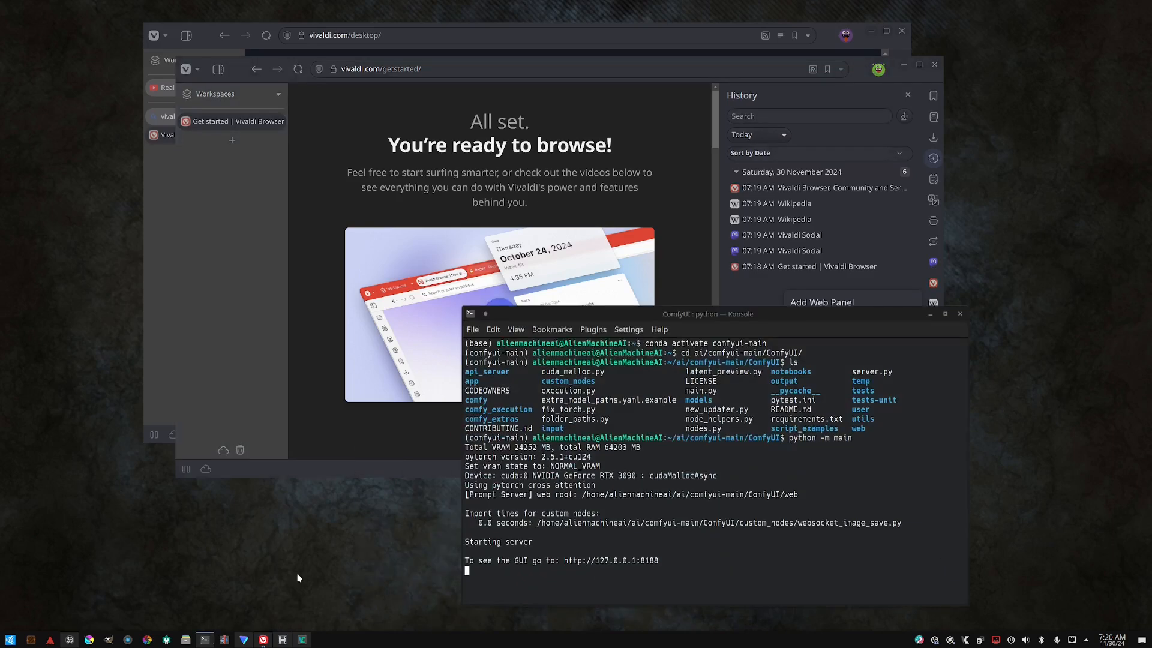
{"action": "left_click_drag", "start_coordinate": [664, 559], "coordinate": [568, 557]}
{"action": "right_click", "coordinate": [568, 559]}
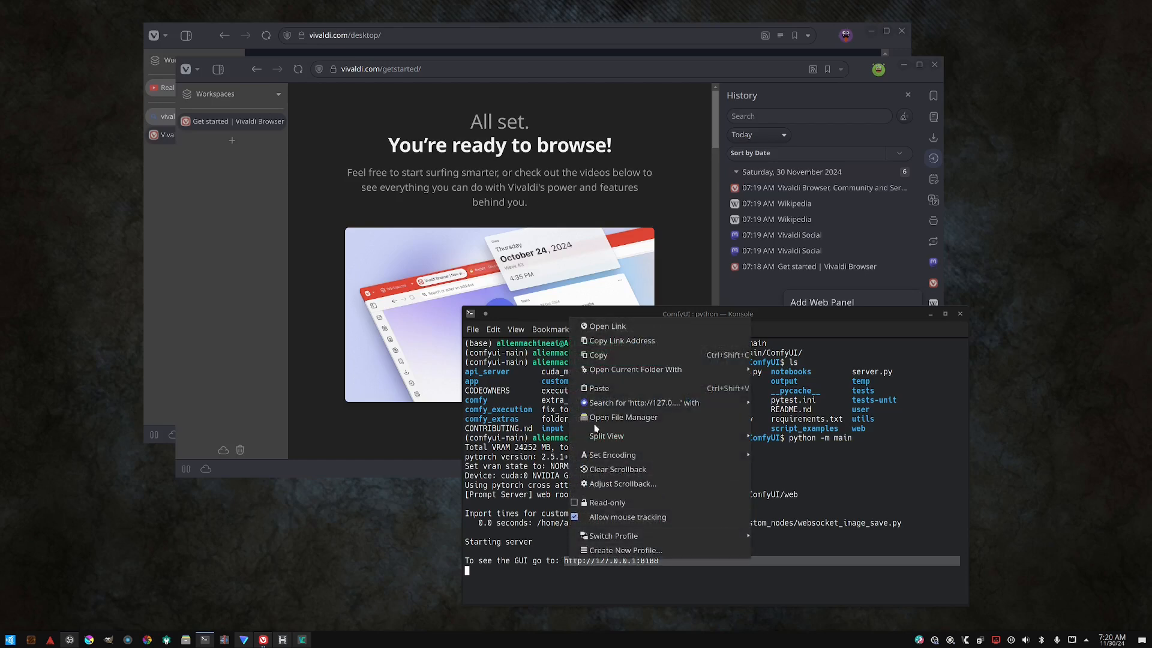
{"action": "left_click", "coordinate": [592, 356]}
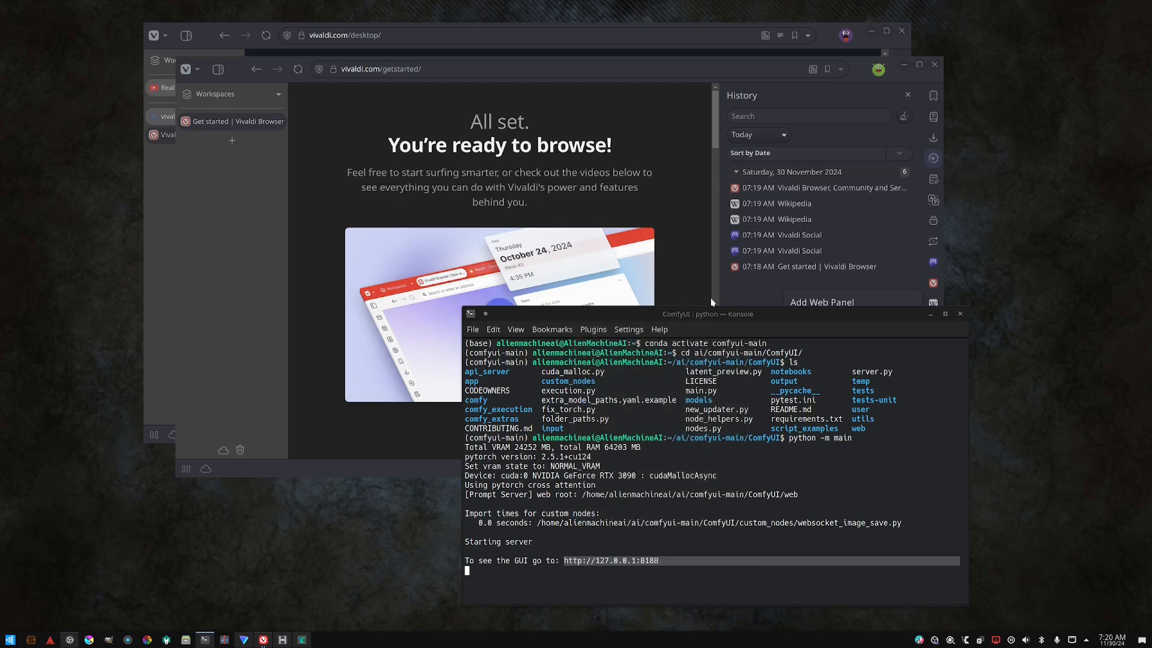
{"action": "left_click", "coordinate": [815, 304]}
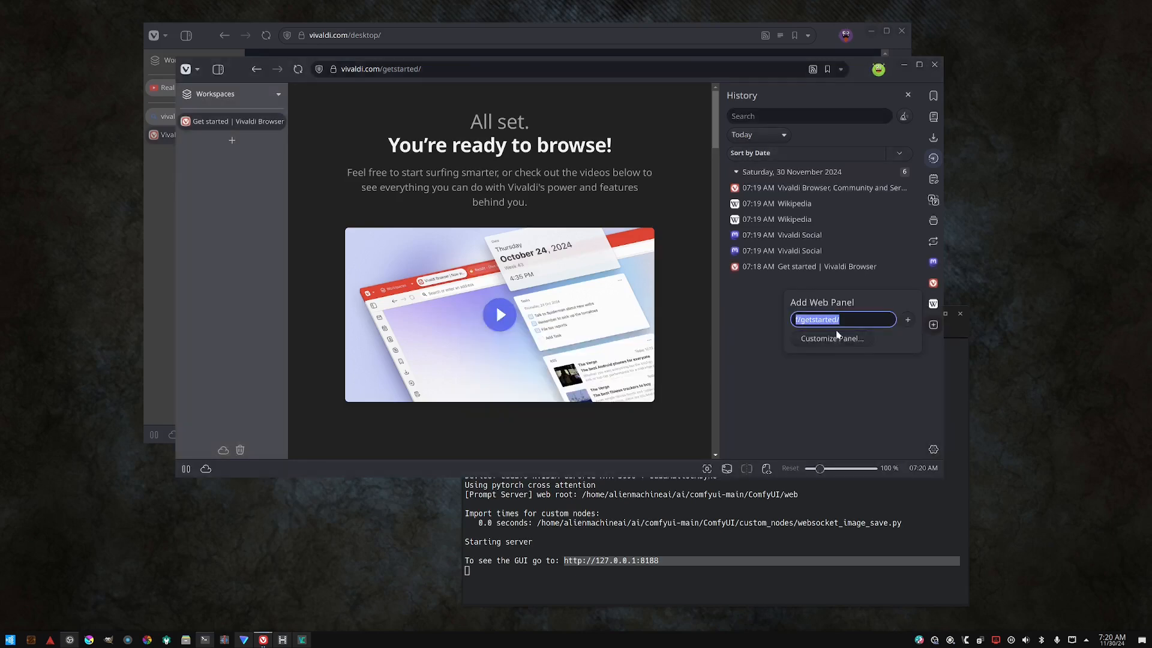
{"action": "key", "text": "ctrl+v"}
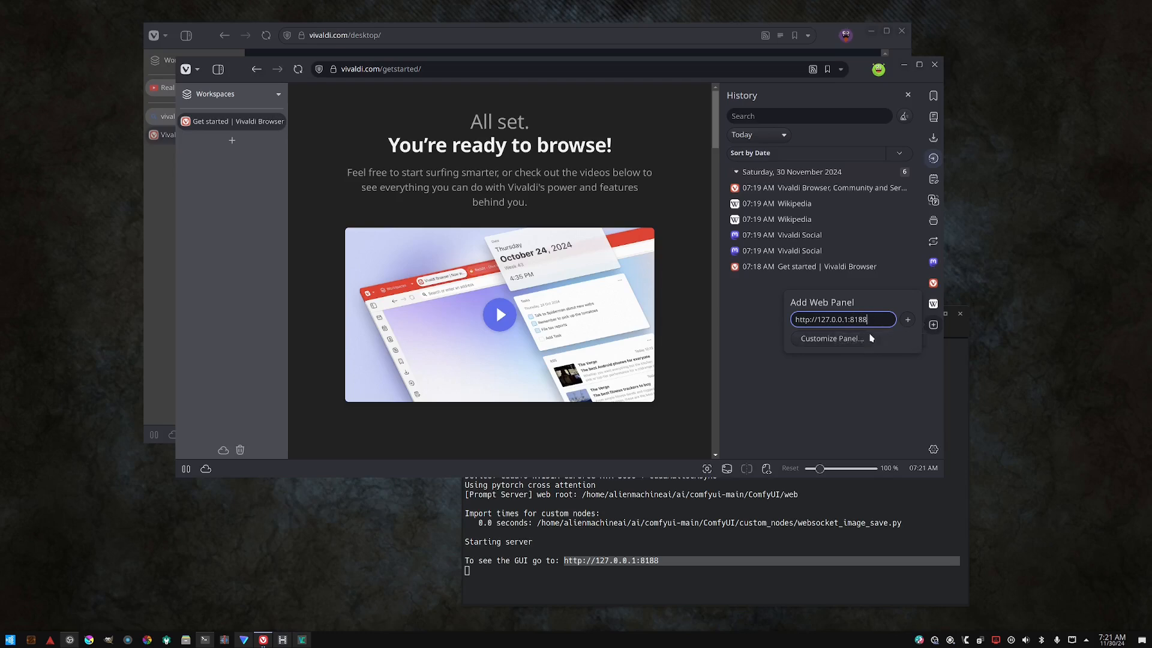
{"action": "left_click", "coordinate": [906, 322]}
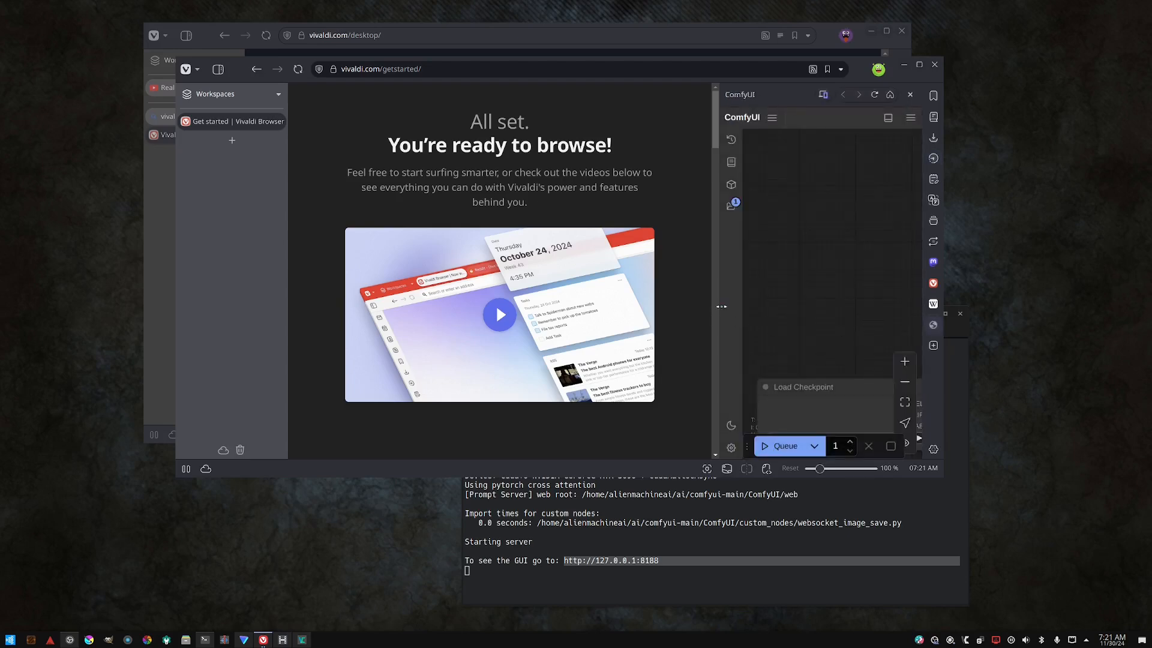
- Resize the ComfyUI web panel and zoom around its workflow graph
{"action": "left_click_drag", "start_coordinate": [722, 306], "coordinate": [488, 307]}
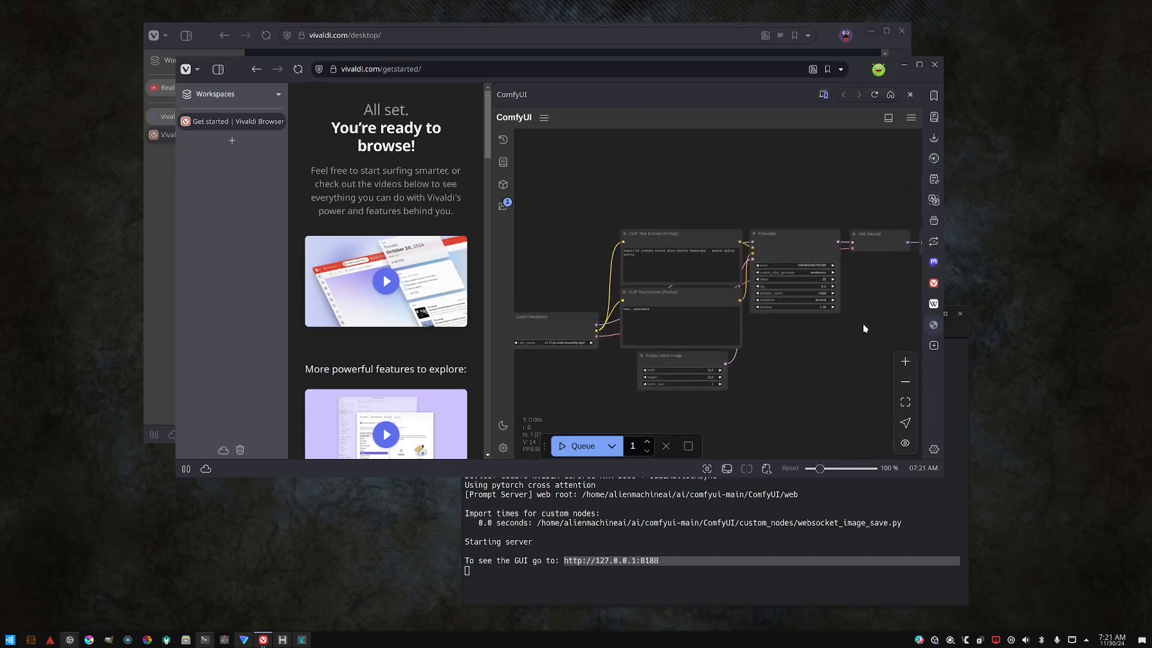
{"action": "scroll", "coordinate": [864, 327], "scroll_direction": "down", "scroll_amount": 3}
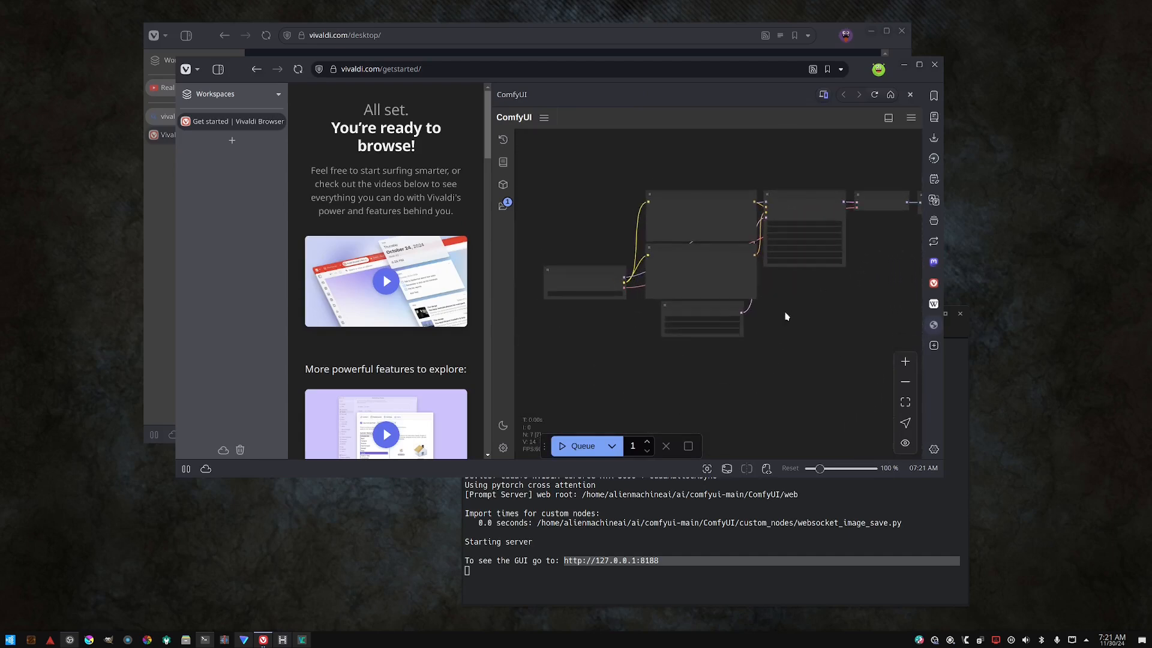
{"action": "scroll", "coordinate": [786, 316], "scroll_direction": "up", "scroll_amount": 2}
{"action": "scroll", "coordinate": [858, 298], "scroll_direction": "up", "scroll_amount": 1}
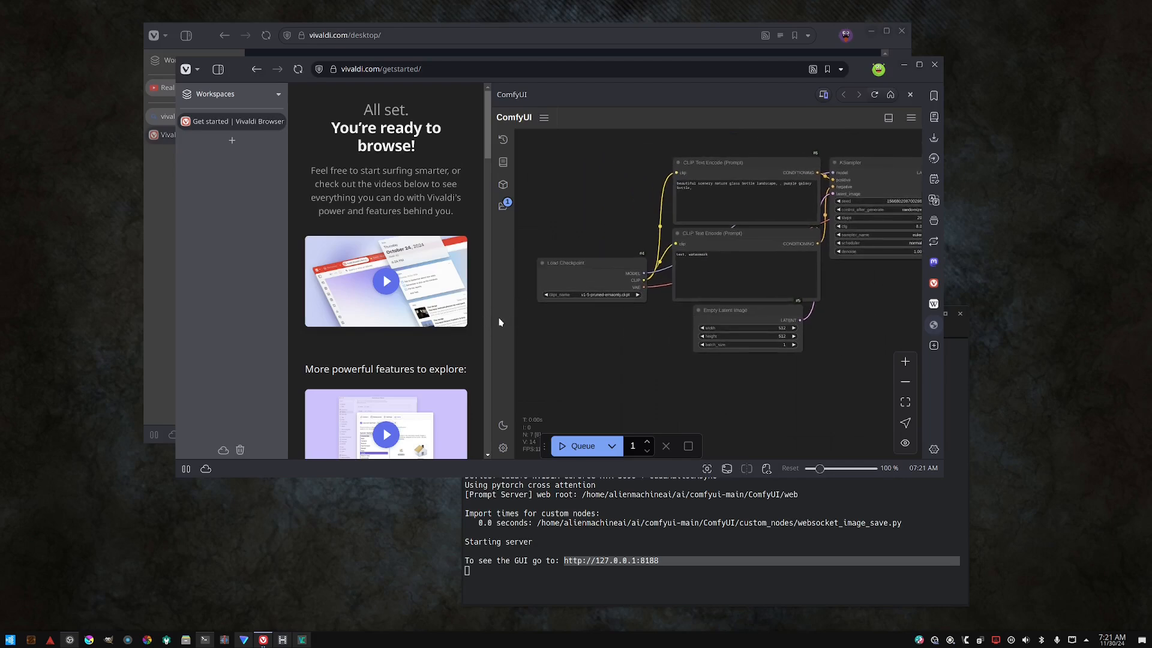
{"action": "left_click_drag", "start_coordinate": [491, 314], "coordinate": [690, 313]}
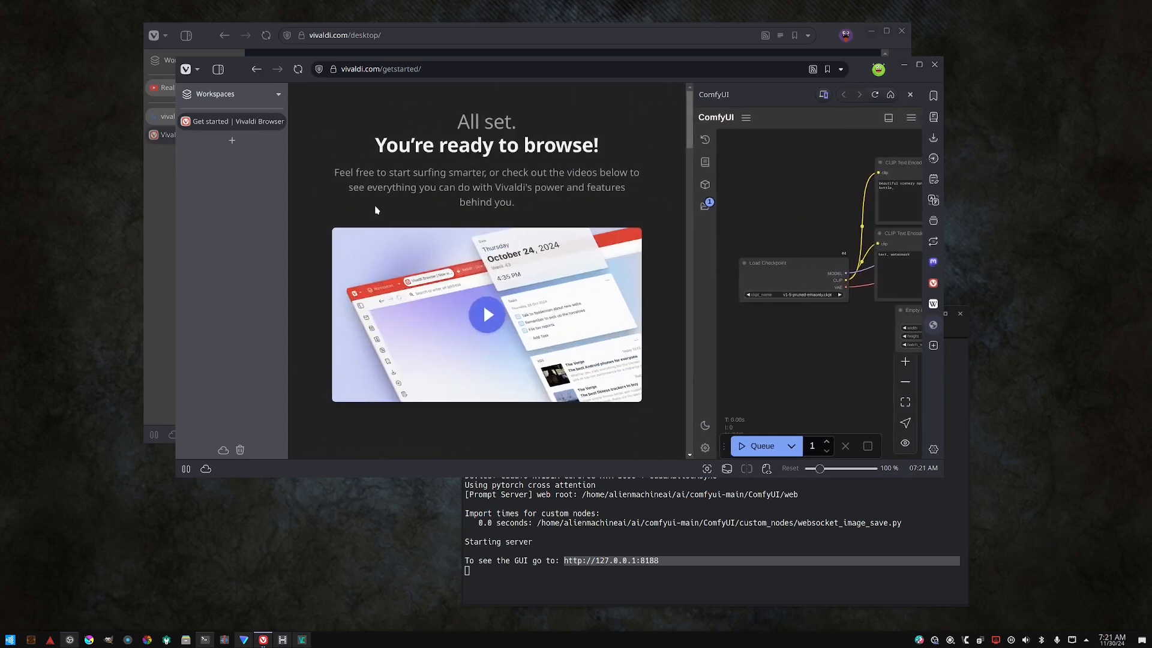
{"action": "left_click", "coordinate": [232, 141]}
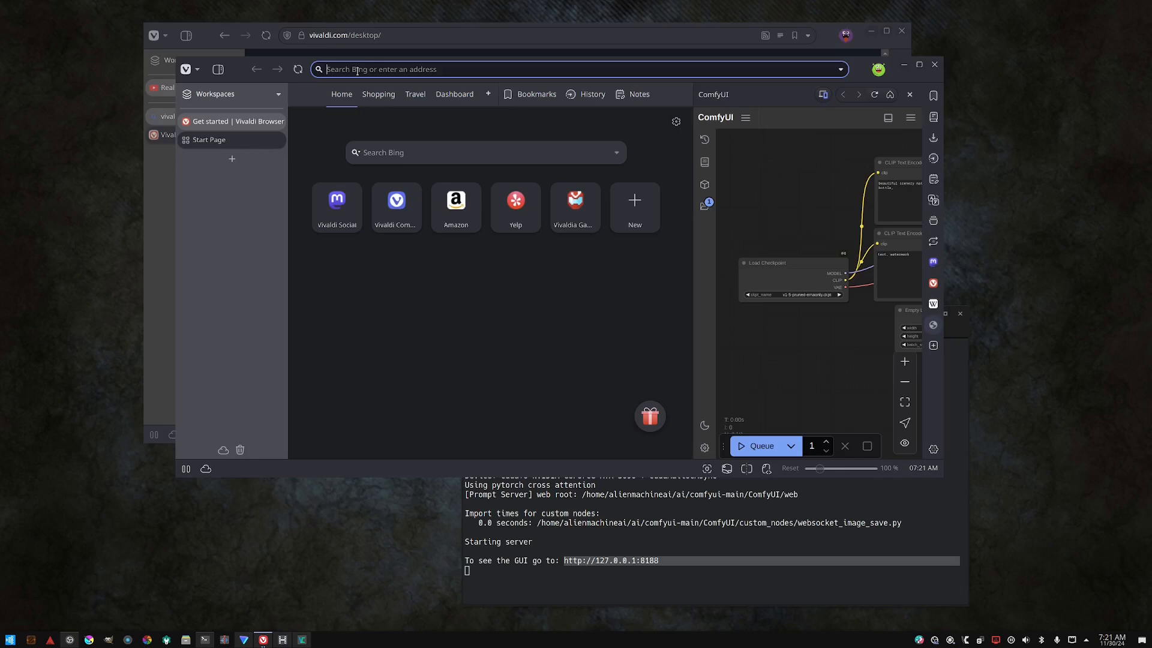
{"action": "key", "text": "ctrl+v"}
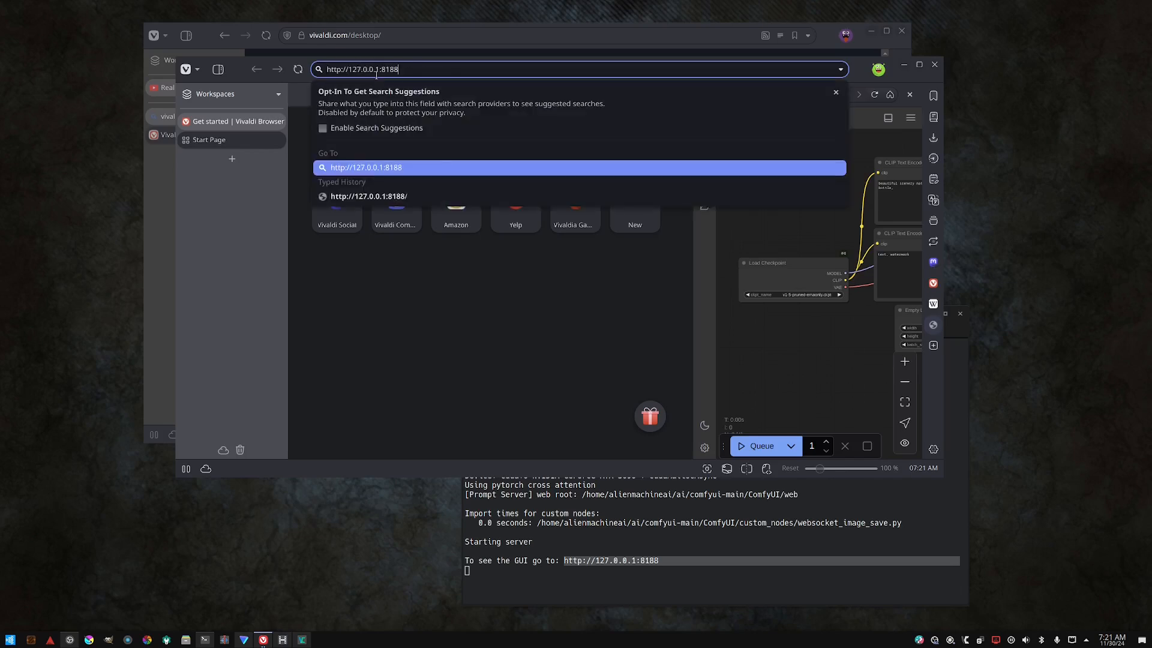
{"action": "key", "text": "Return"}
- Compare the ComfyUI workflow in the tab and the web panel, resizing the panel and panning and zooming both canvases
{"action": "scroll", "coordinate": [635, 229], "scroll_direction": "down", "scroll_amount": 15}
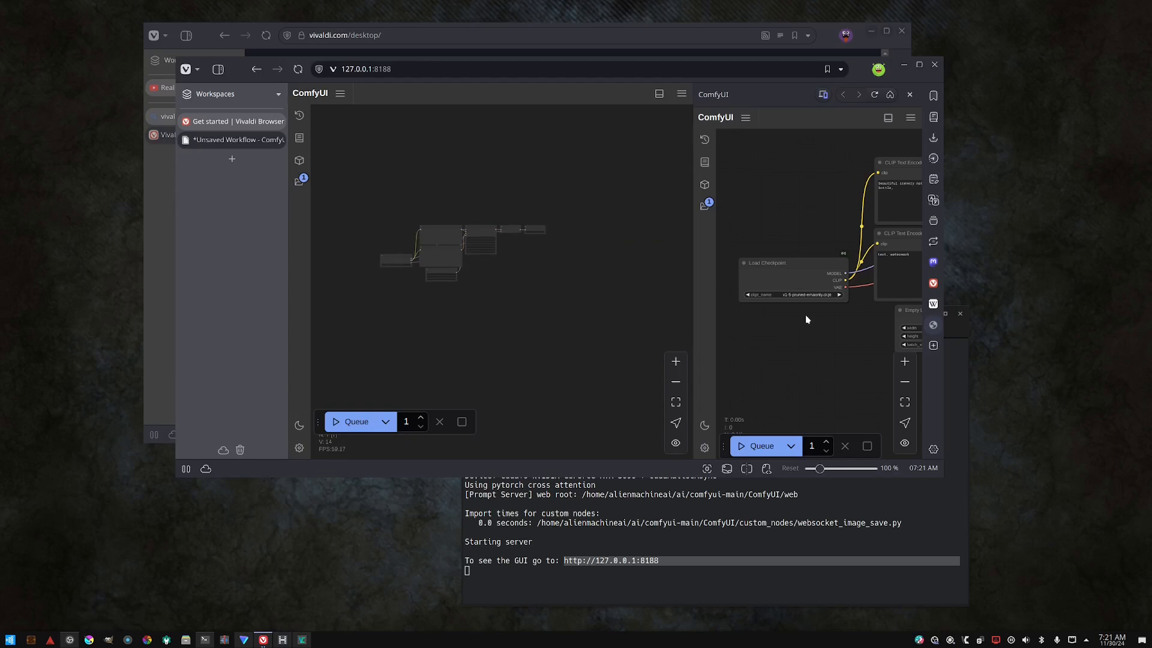
{"action": "scroll", "coordinate": [805, 314], "scroll_direction": "up", "scroll_amount": 5}
{"action": "left_click_drag", "start_coordinate": [695, 322], "coordinate": [567, 323]}
{"action": "left_click_drag", "start_coordinate": [658, 324], "coordinate": [669, 347]}
{"action": "left_click_drag", "start_coordinate": [883, 365], "coordinate": [787, 318]}
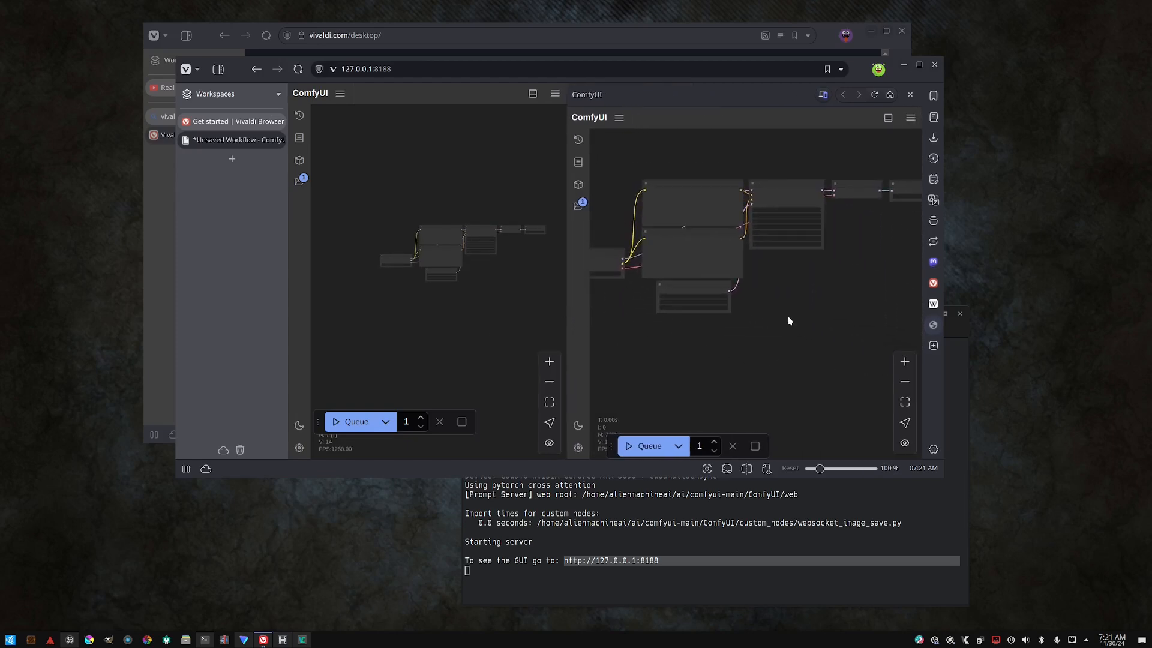
{"action": "scroll", "coordinate": [810, 309], "scroll_direction": "down", "scroll_amount": 3}
{"action": "left_click_drag", "start_coordinate": [862, 305], "coordinate": [777, 296]}
{"action": "scroll", "coordinate": [788, 302], "scroll_direction": "up", "scroll_amount": 1}
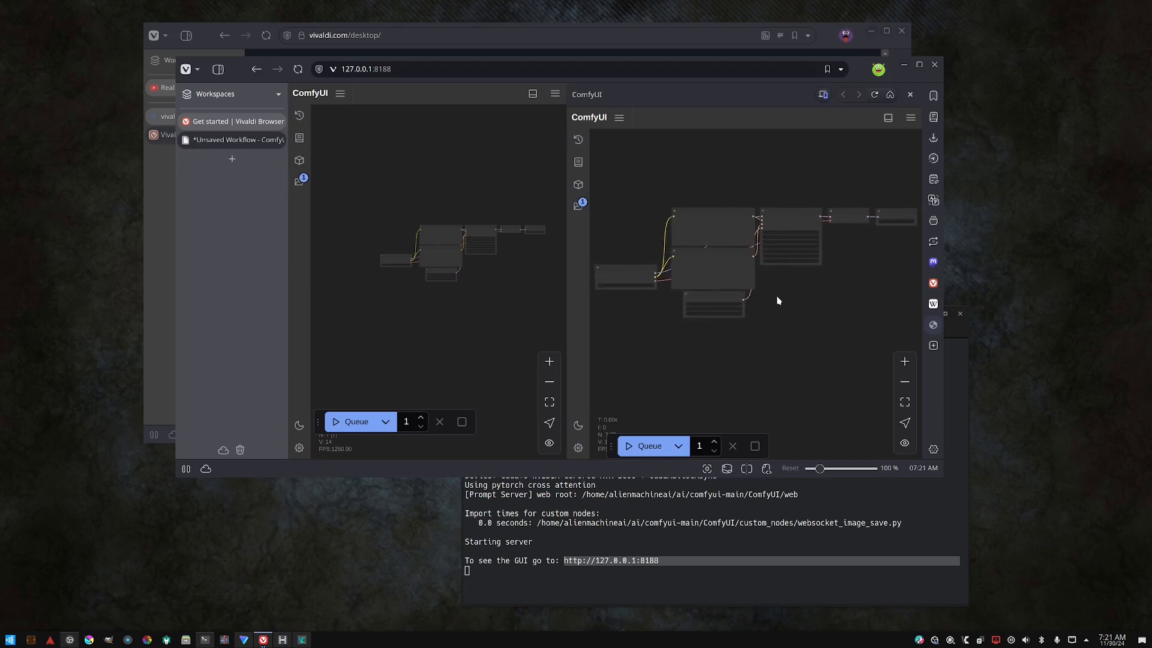
{"action": "mouse_move", "coordinate": [477, 302]}
{"action": "left_mouse_down"}
{"action": "mouse_move", "coordinate": [449, 270]}
{"action": "mouse_move", "coordinate": [483, 297]}
{"action": "left_mouse_up"}
{"action": "scroll", "coordinate": [496, 264], "scroll_direction": "up", "scroll_amount": 5}
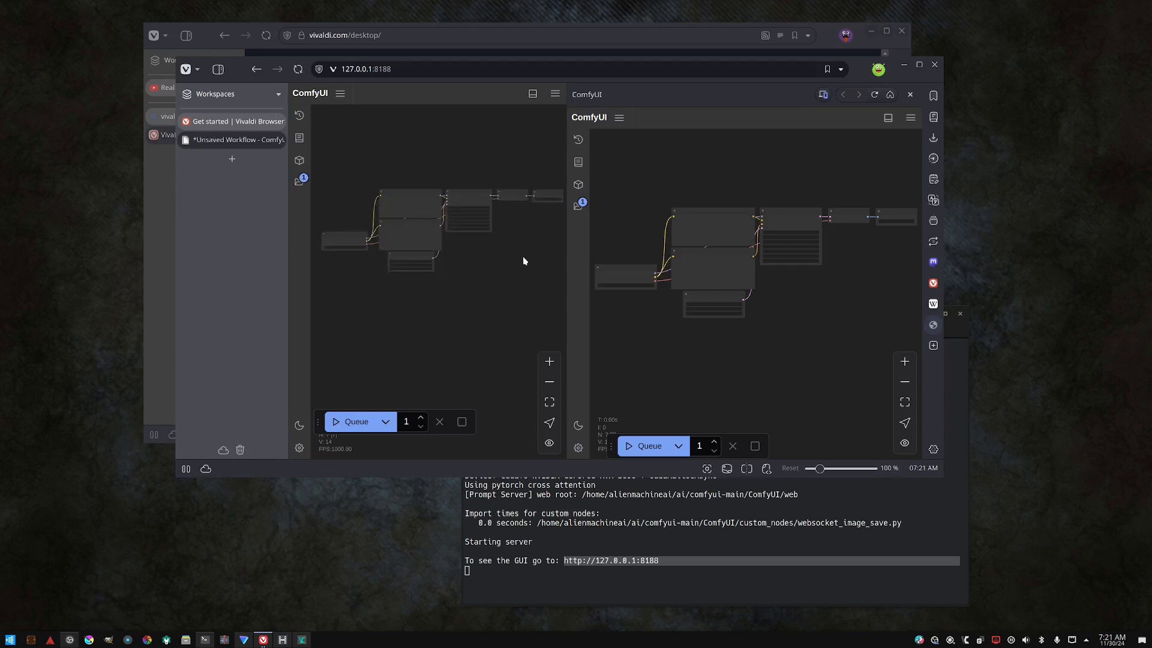
{"action": "scroll", "coordinate": [522, 262], "scroll_direction": "down", "scroll_amount": 2}
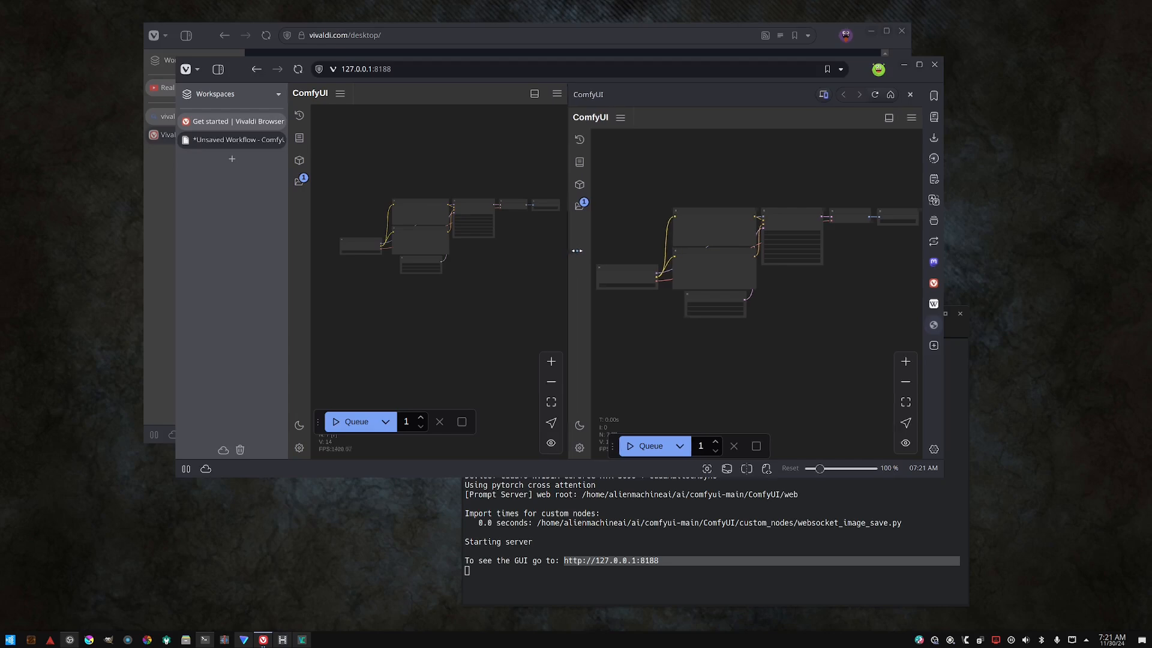
{"action": "left_click_drag", "start_coordinate": [566, 254], "coordinate": [773, 313]}
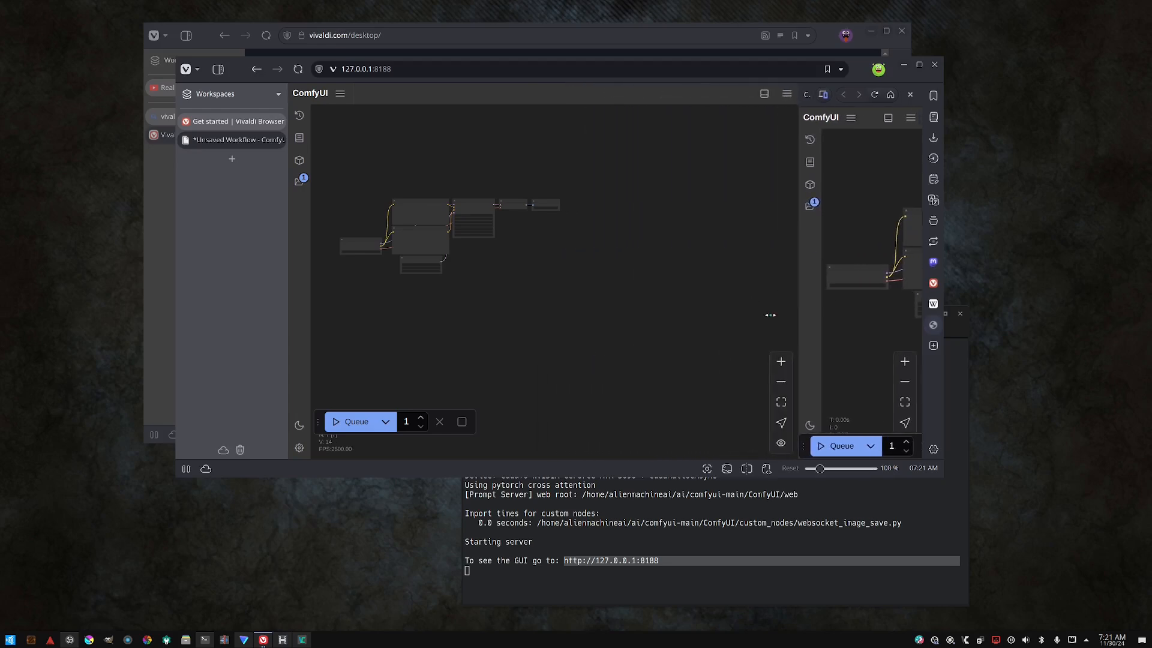
- Maximise the browser window and widen the ComfyUI web panel to about a third of the screen
{"action": "left_click", "coordinate": [919, 64]}
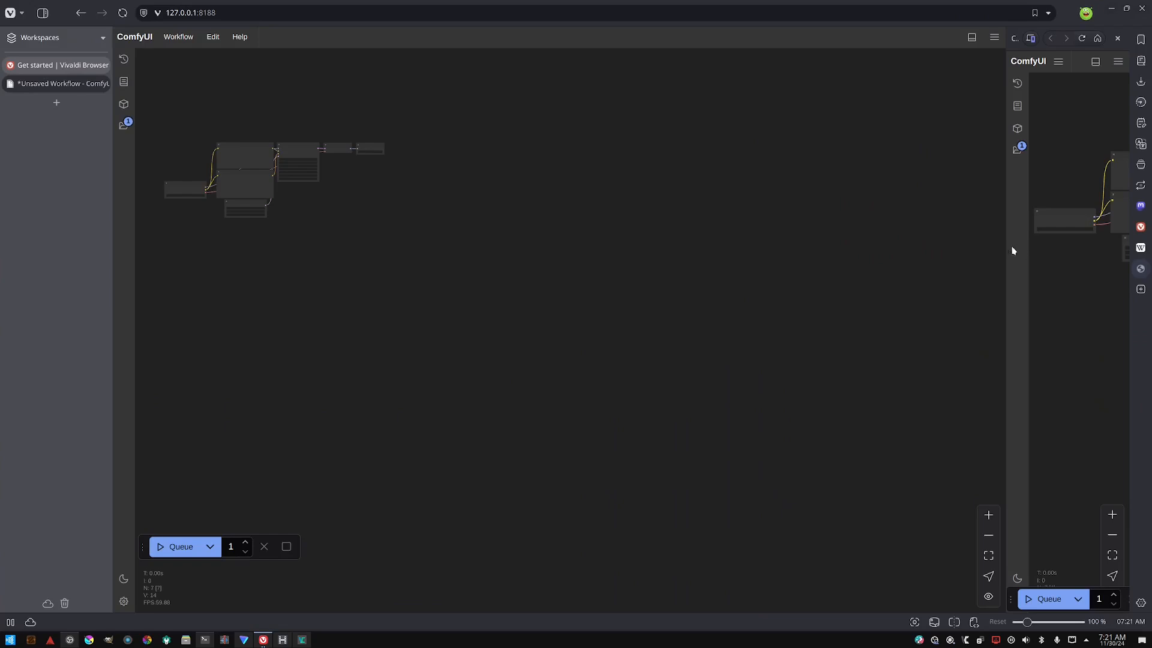
{"action": "left_click_drag", "start_coordinate": [1004, 241], "coordinate": [796, 237]}
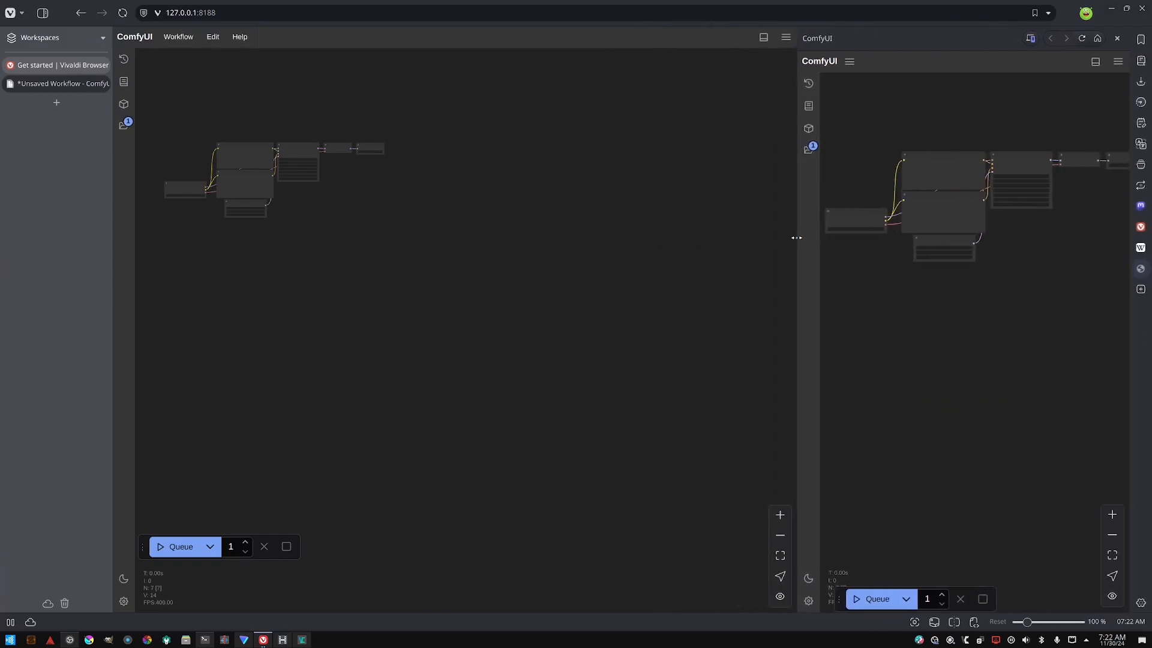
{"action": "left_click_drag", "start_coordinate": [518, 247], "coordinate": [660, 299]}
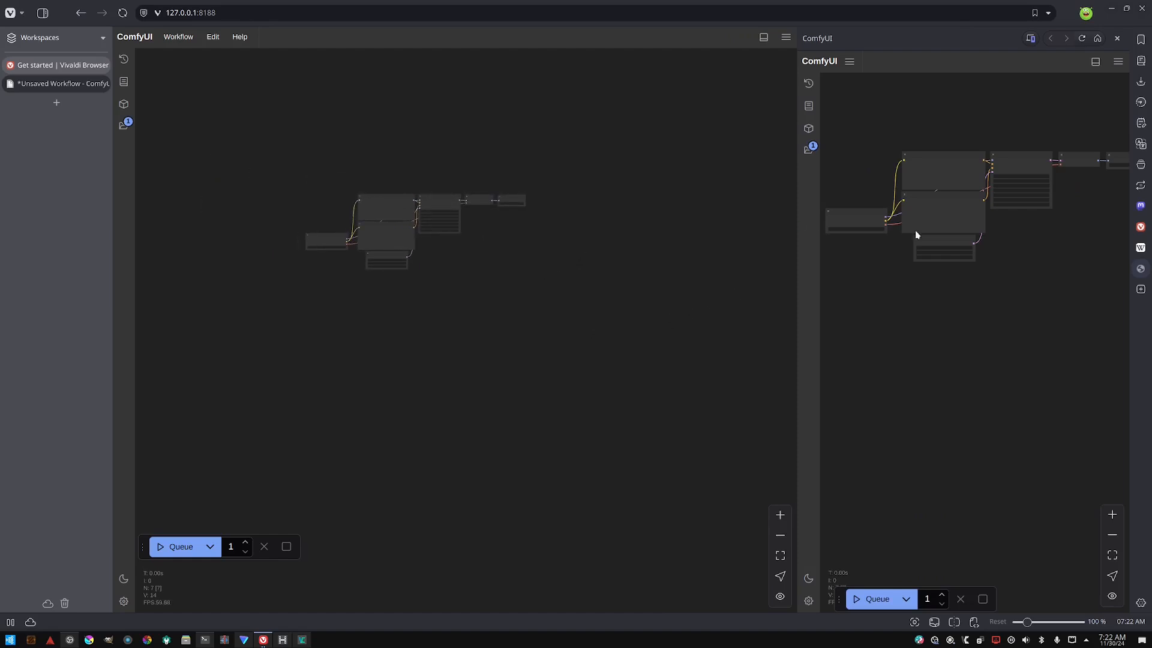
- Open the browser Settings window, move it up, and view the General and Sync sections
{"action": "left_click", "coordinate": [1140, 601]}
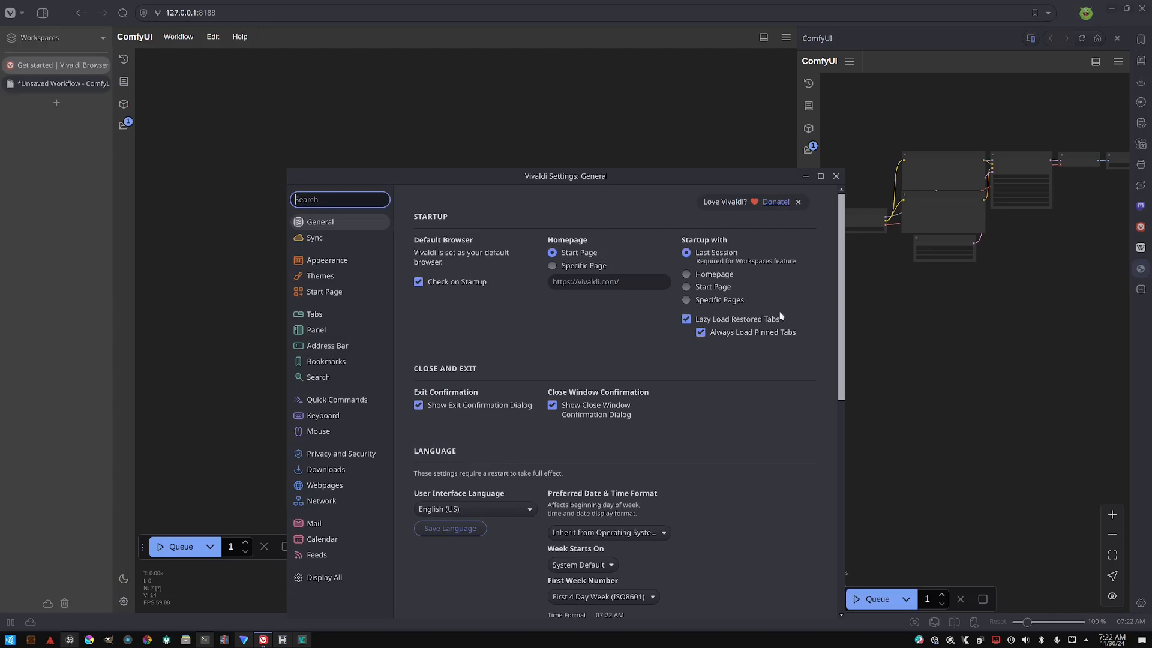
{"action": "left_click_drag", "start_coordinate": [660, 181], "coordinate": [665, 86]}
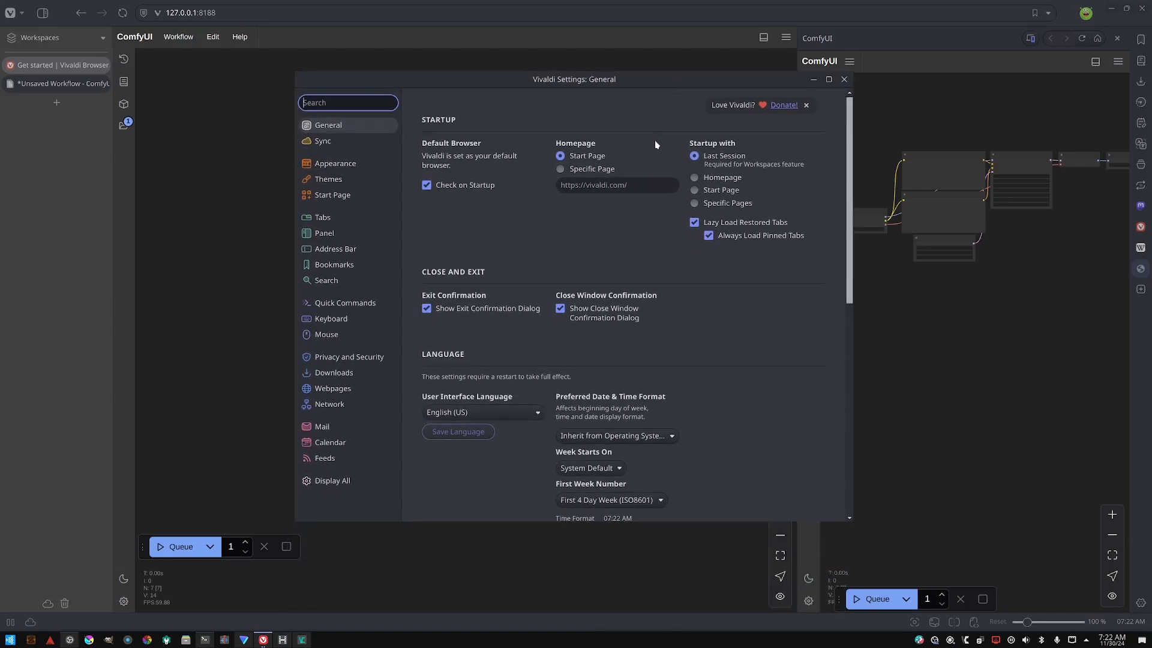
{"action": "left_click", "coordinate": [343, 126]}
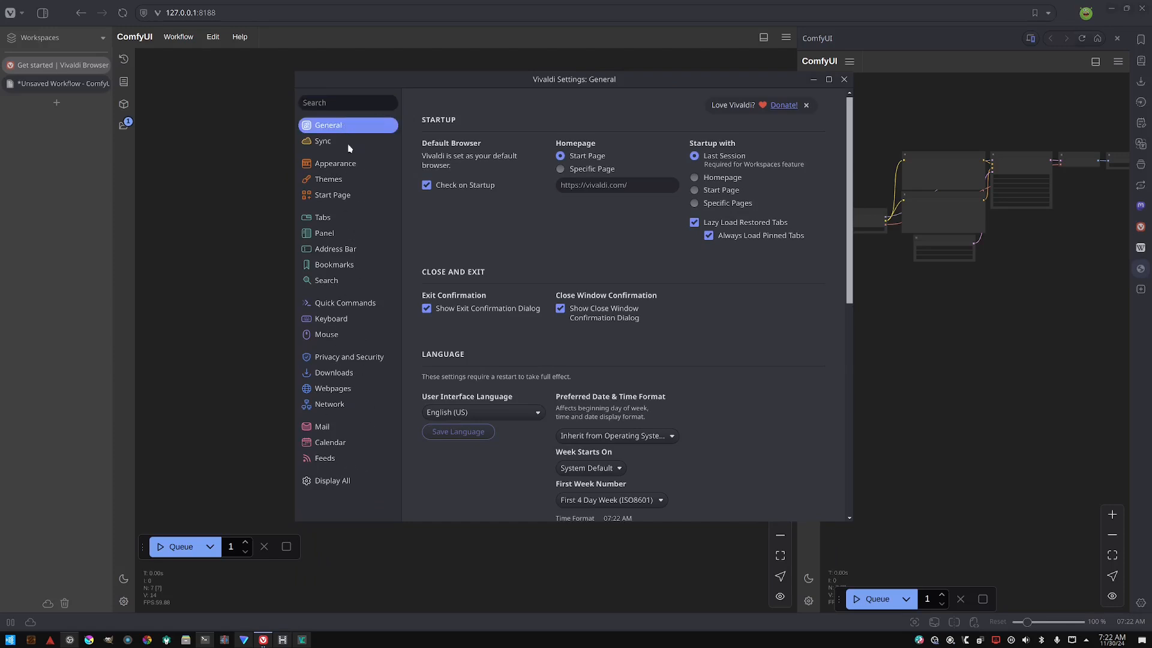
{"action": "left_click", "coordinate": [337, 162]}
{"action": "left_click", "coordinate": [339, 140]}
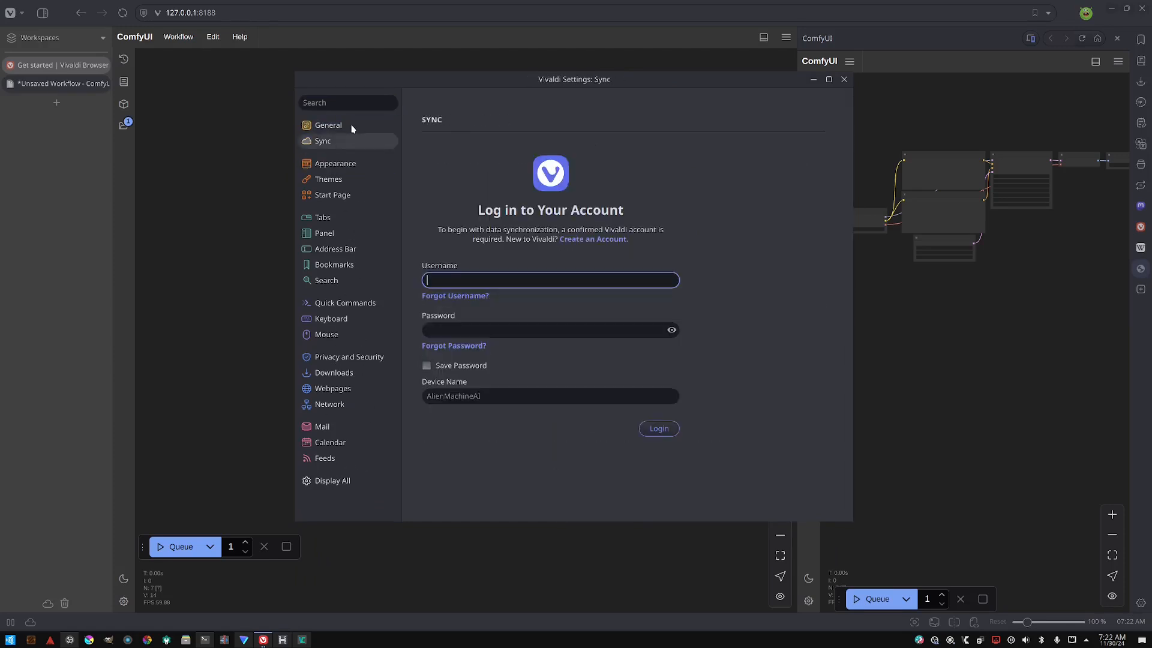
{"action": "left_click", "coordinate": [352, 127]}
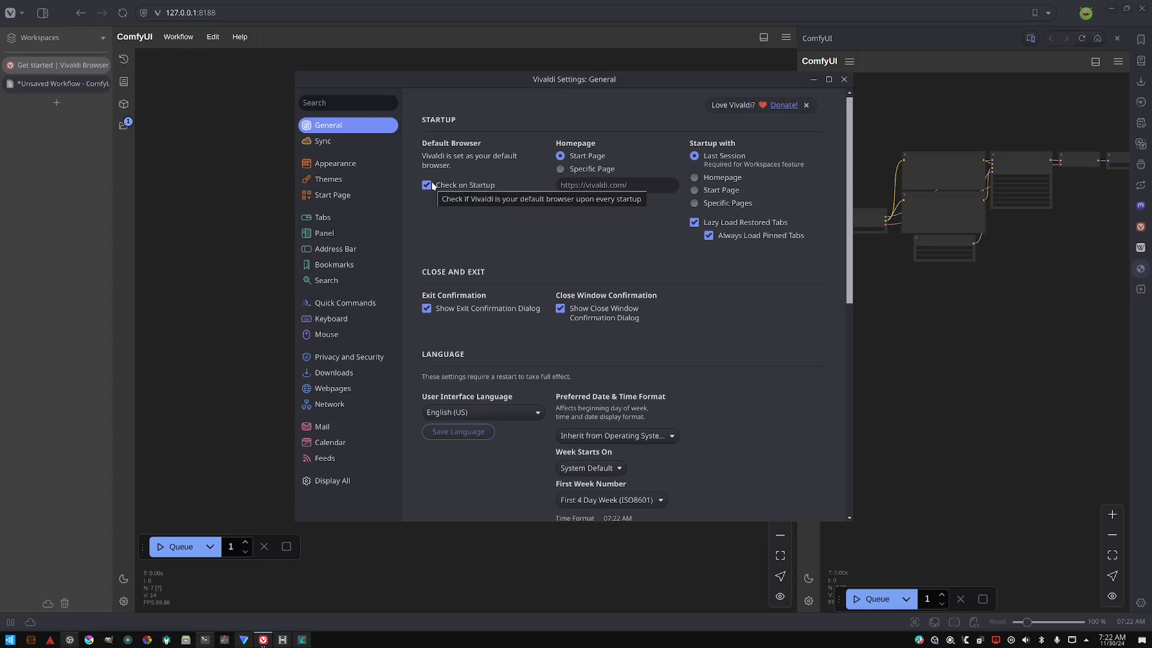
- Browse the Sync, Themes, Tabs, Address Bar and Search settings sections, returning to General
{"action": "left_click", "coordinate": [333, 141]}
{"action": "left_click", "coordinate": [329, 178]}
{"action": "left_click", "coordinate": [324, 217]}
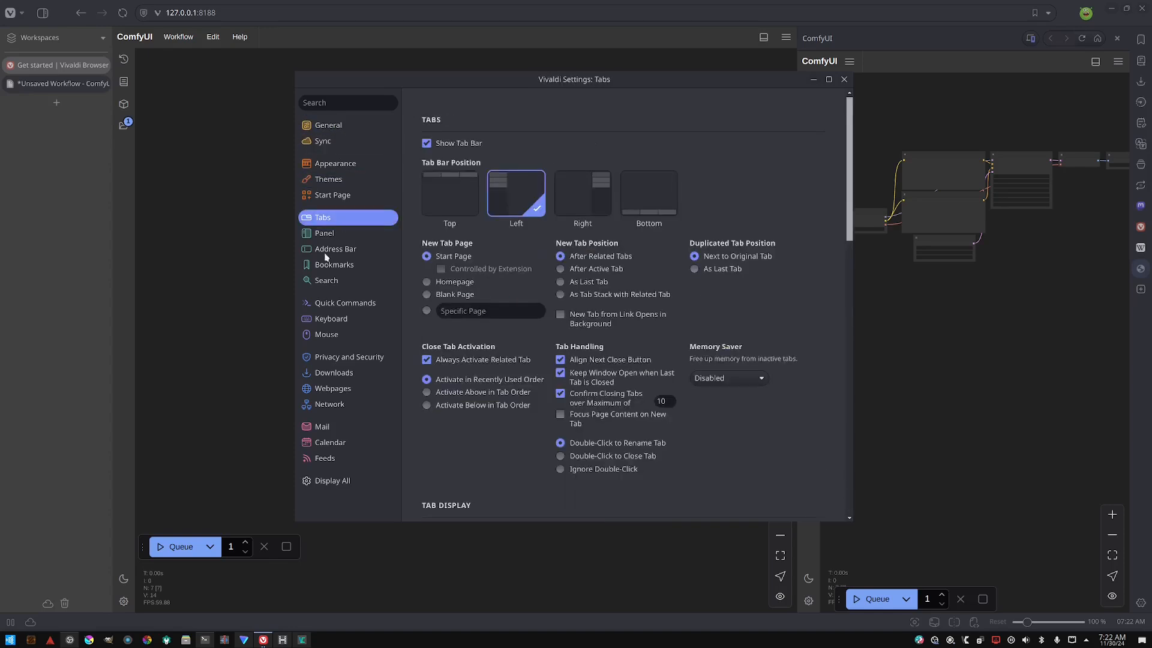
{"action": "left_click", "coordinate": [333, 248]}
{"action": "left_click", "coordinate": [327, 280]}
{"action": "left_click", "coordinate": [352, 128]}
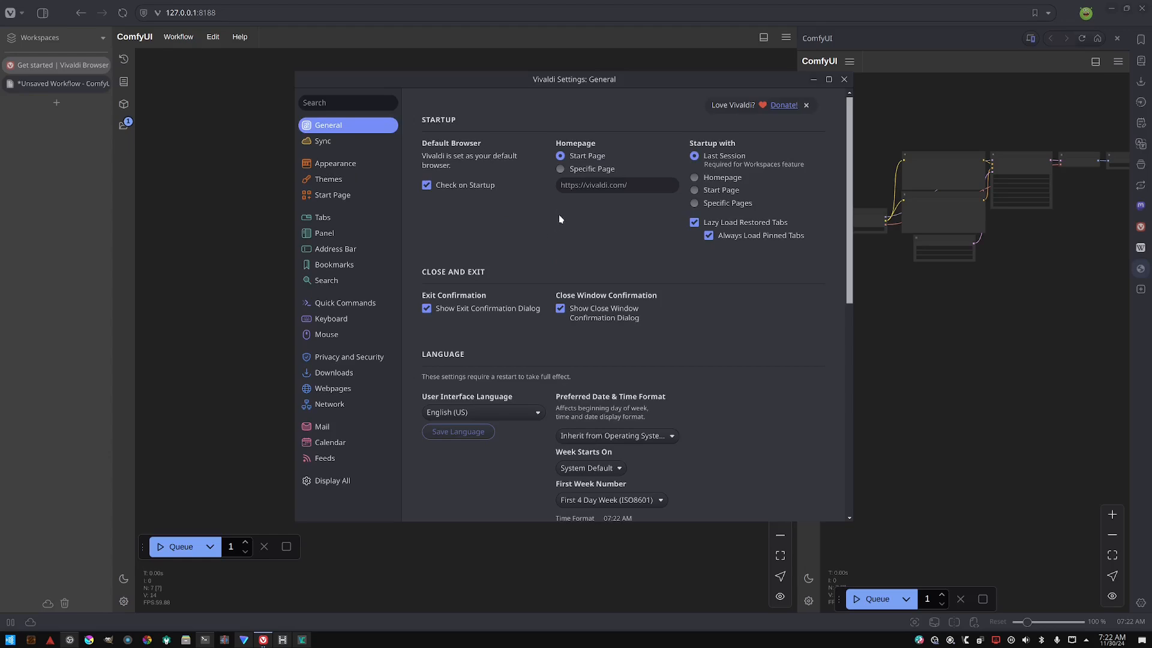
- Browse the General, Sync, Appearance, Themes and Start Page settings sections, returning to General
{"action": "scroll", "coordinate": [630, 216], "scroll_direction": "down", "scroll_amount": 8}
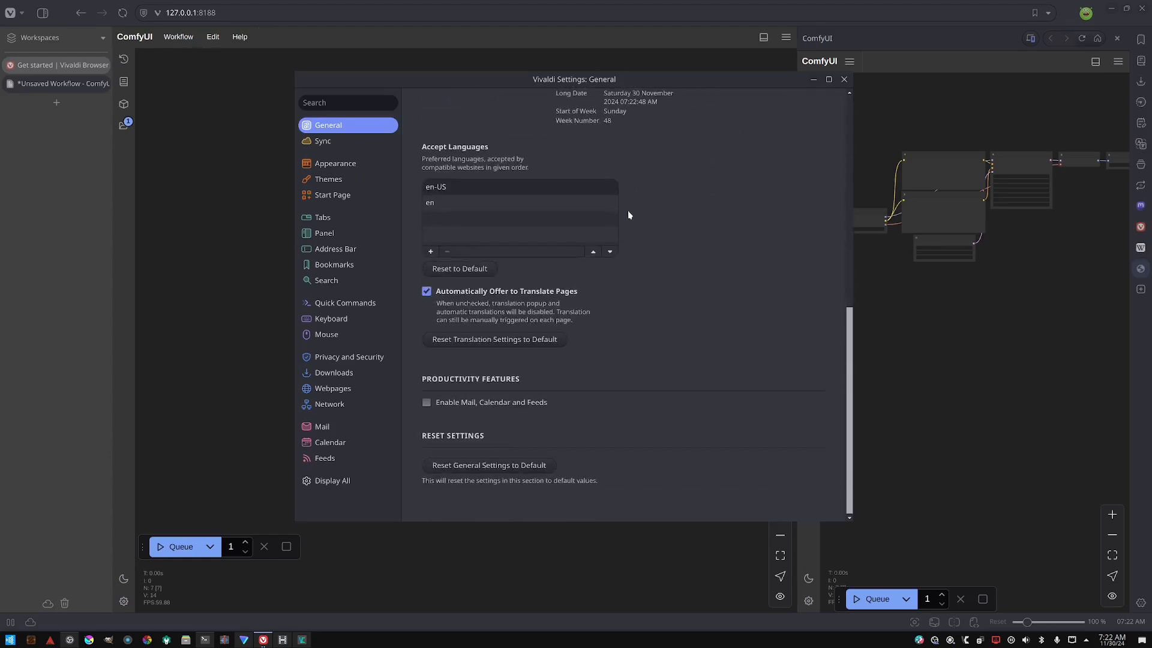
{"action": "scroll", "coordinate": [641, 403], "scroll_direction": "up", "scroll_amount": 10}
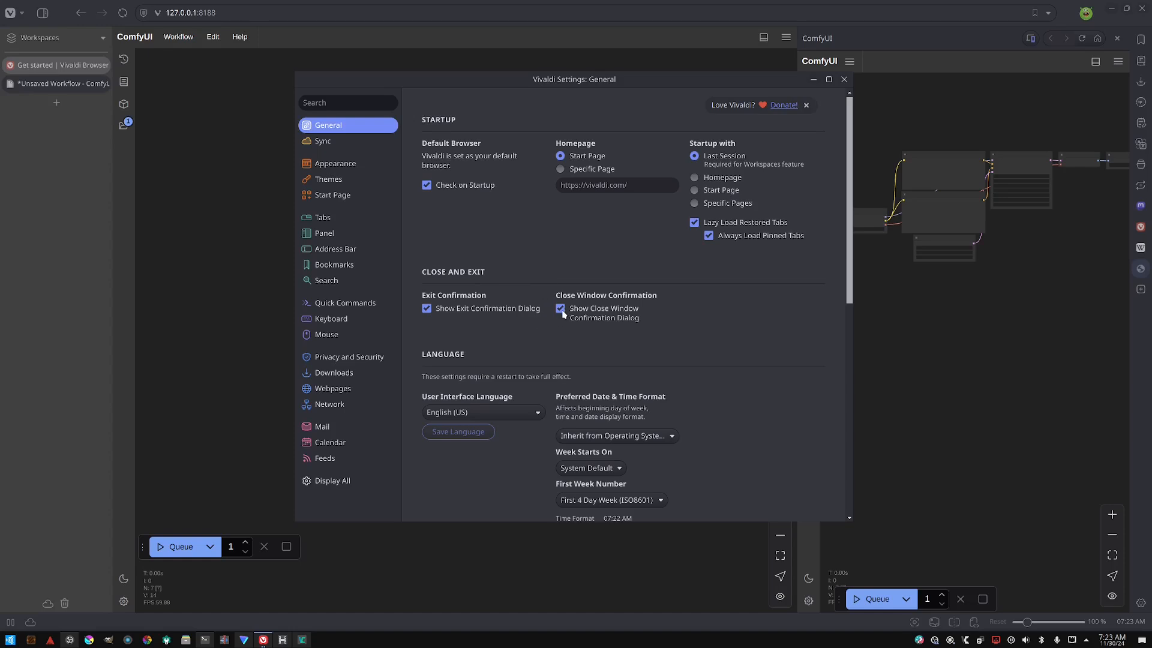
{"action": "left_click", "coordinate": [346, 142]}
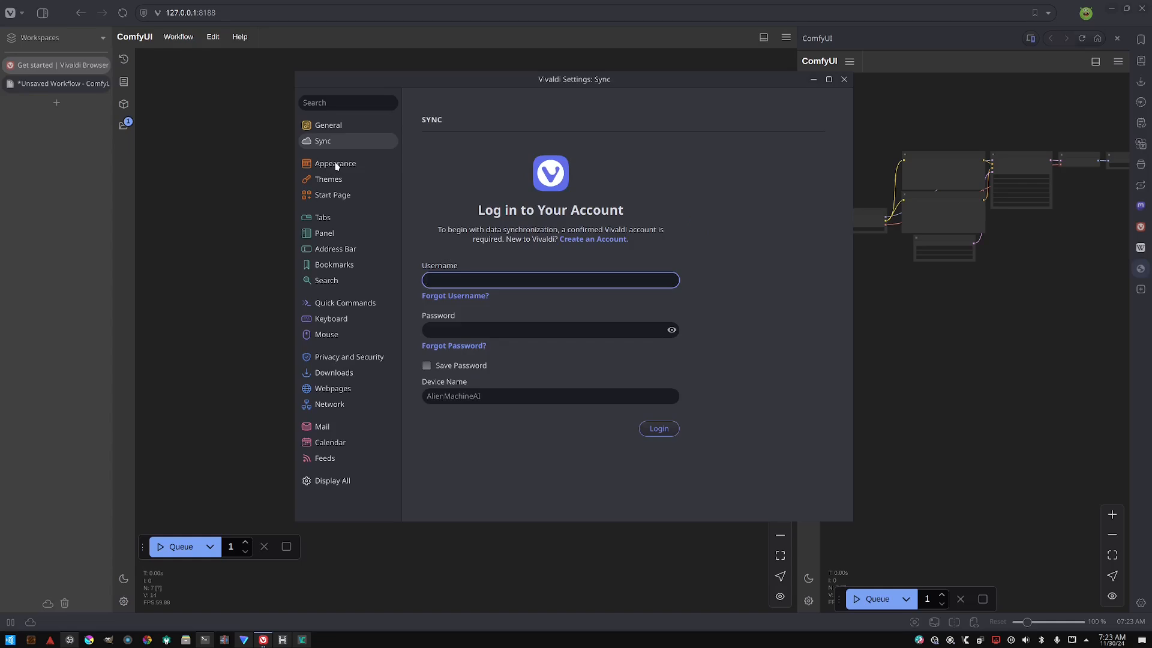
{"action": "left_click", "coordinate": [336, 164]}
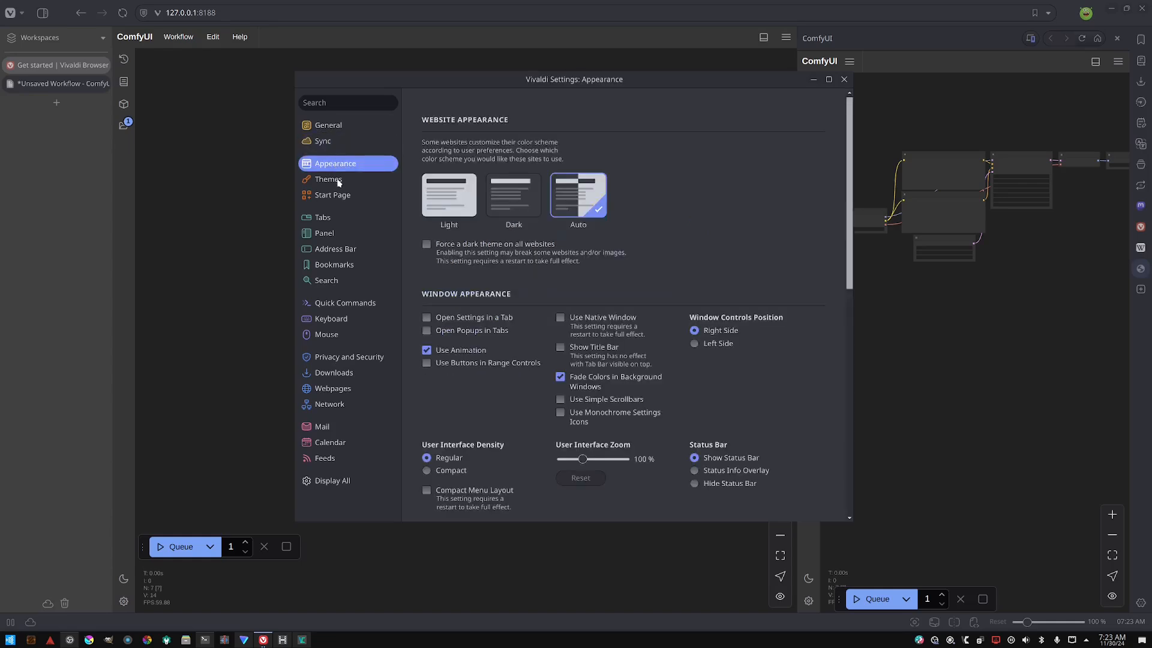
{"action": "left_click", "coordinate": [339, 180]}
{"action": "left_click", "coordinate": [340, 196]}
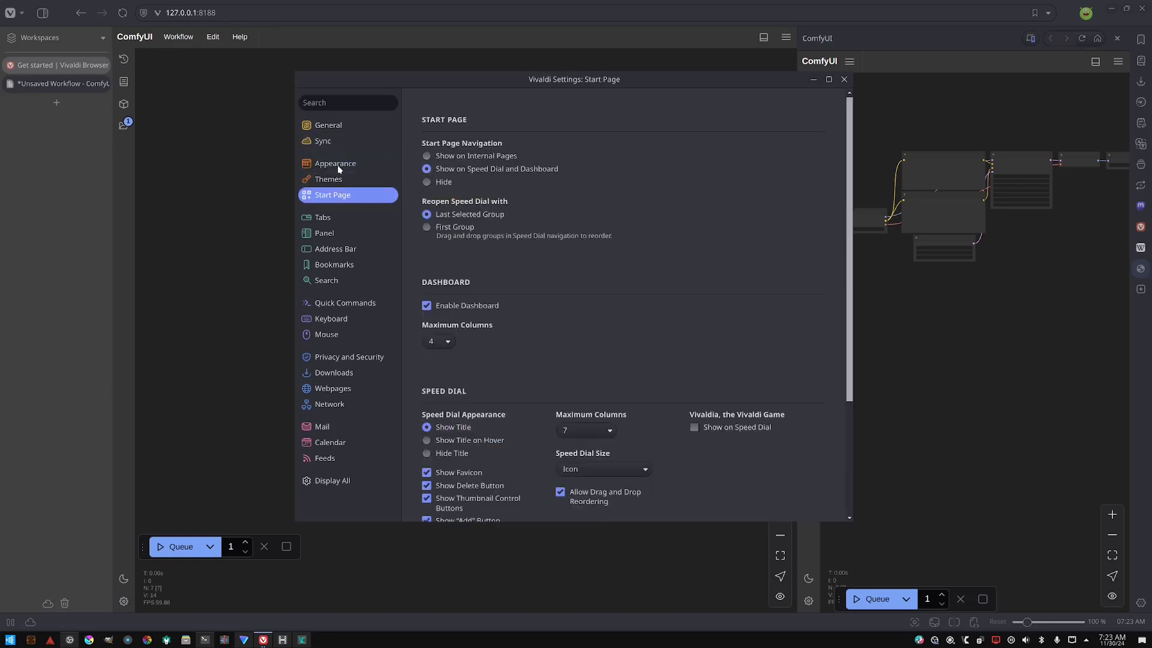
{"action": "left_click", "coordinate": [339, 165]}
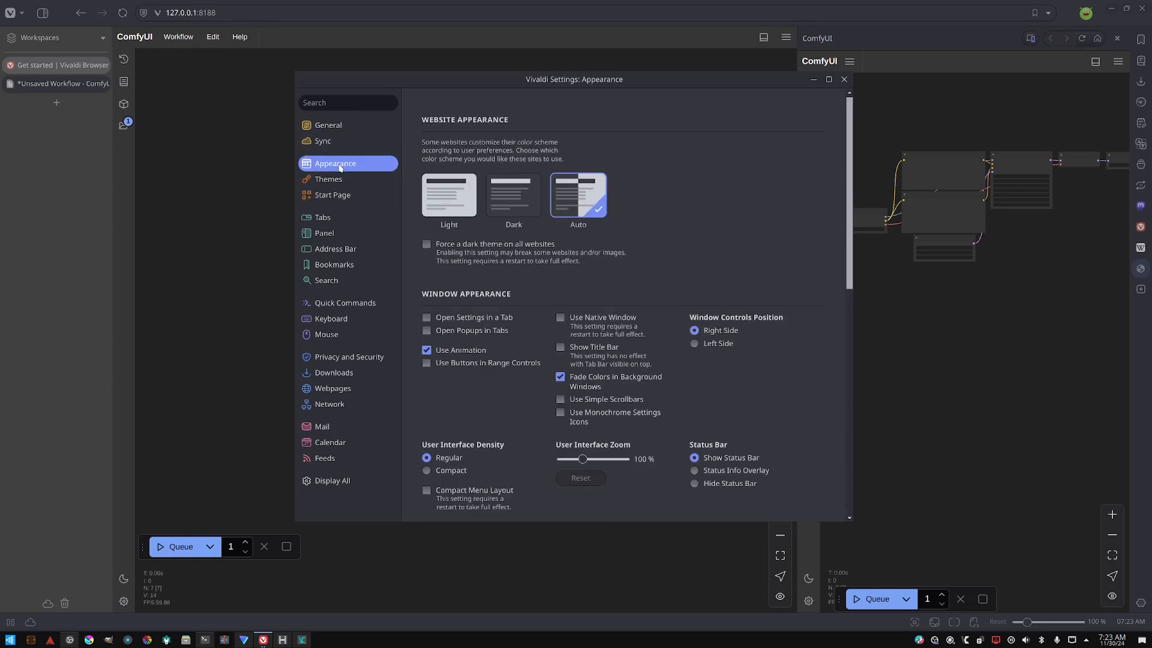
{"action": "left_click", "coordinate": [332, 127]}
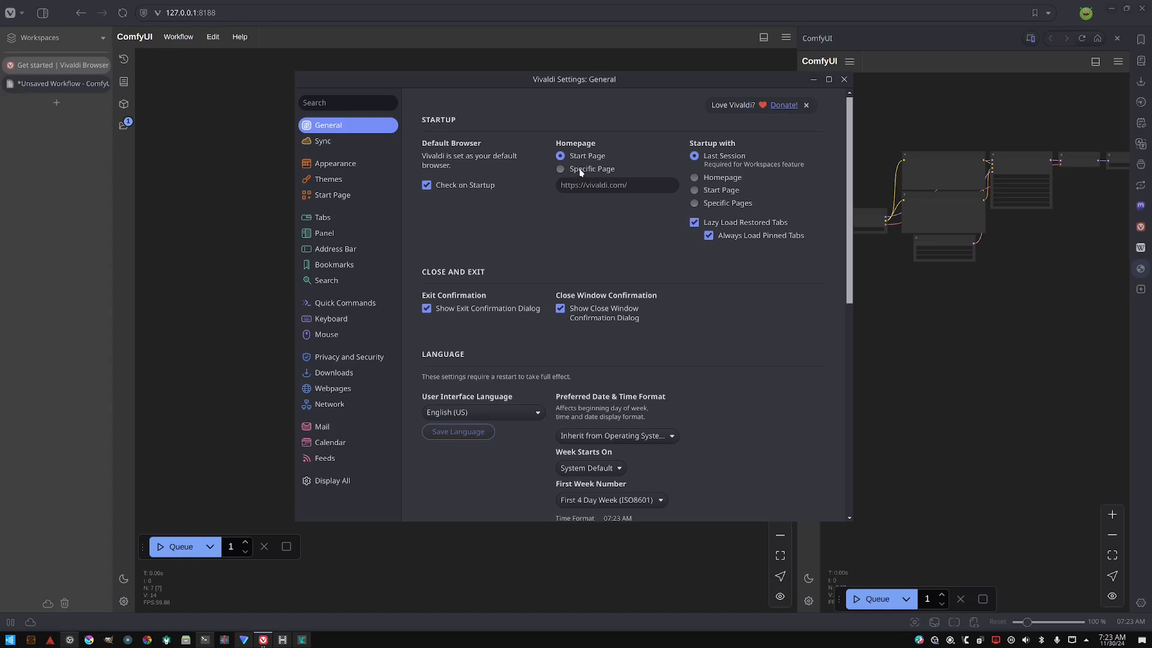
- Open a new Start Page tab in the browser
{"action": "left_click", "coordinate": [204, 151]}
{"action": "left_click", "coordinate": [58, 108]}
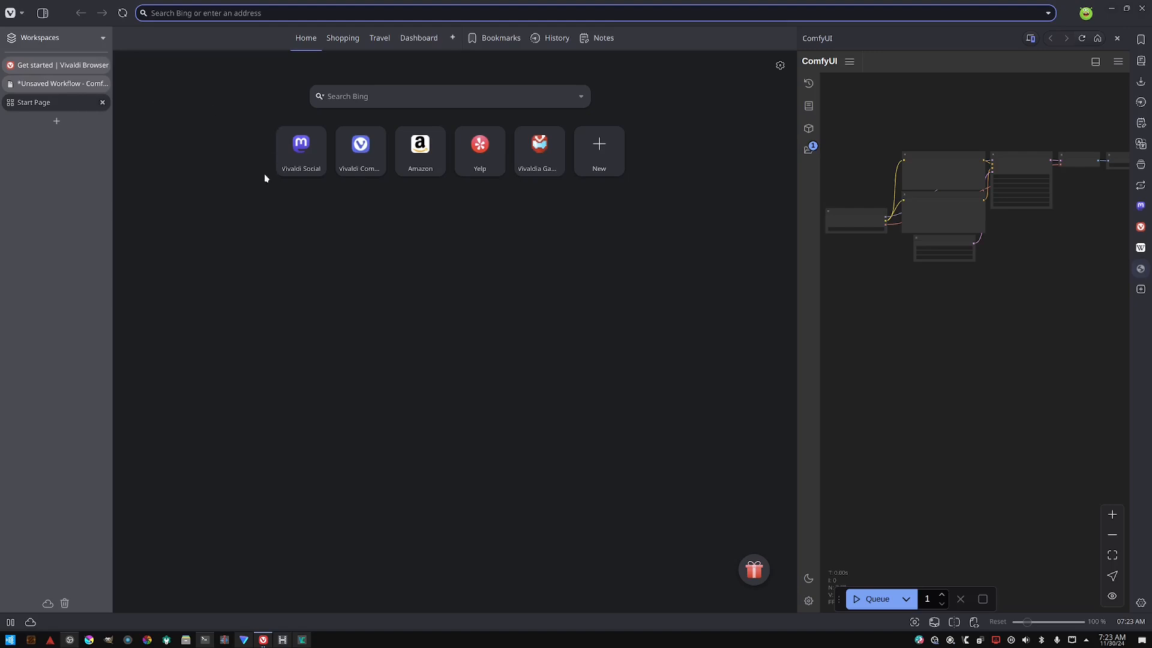
- Reopen the Settings window and minimise the browser window behind it, dismissing the desktop notification
{"action": "key", "text": "ctrl+F12"}
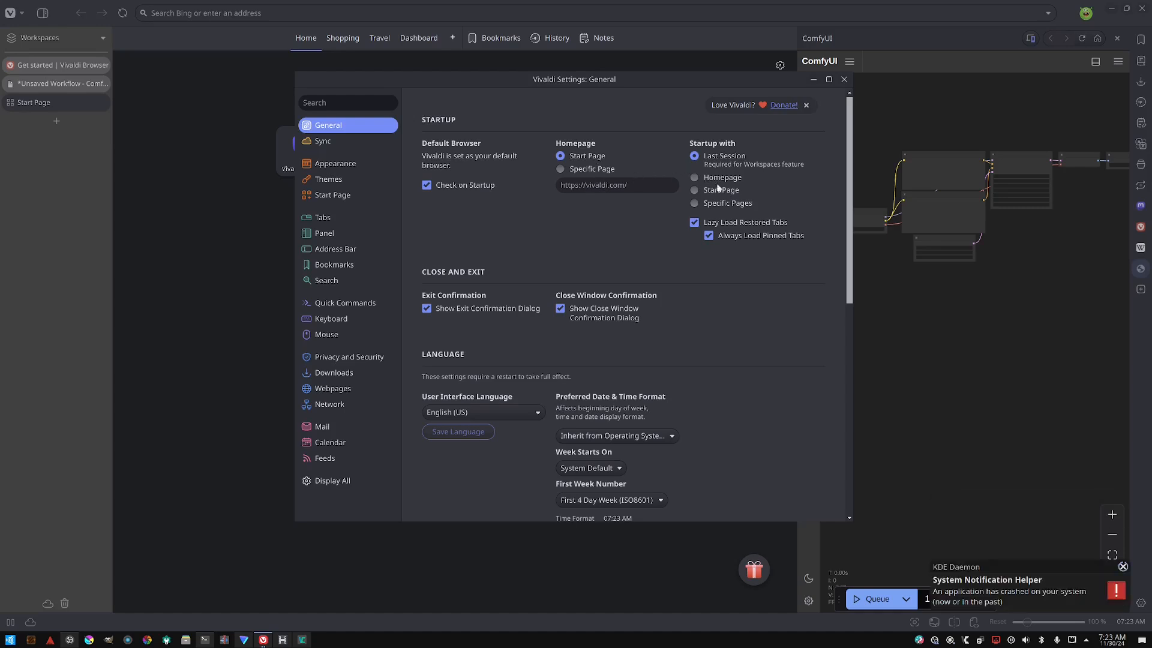
{"action": "key", "text": "alt+Tab"}
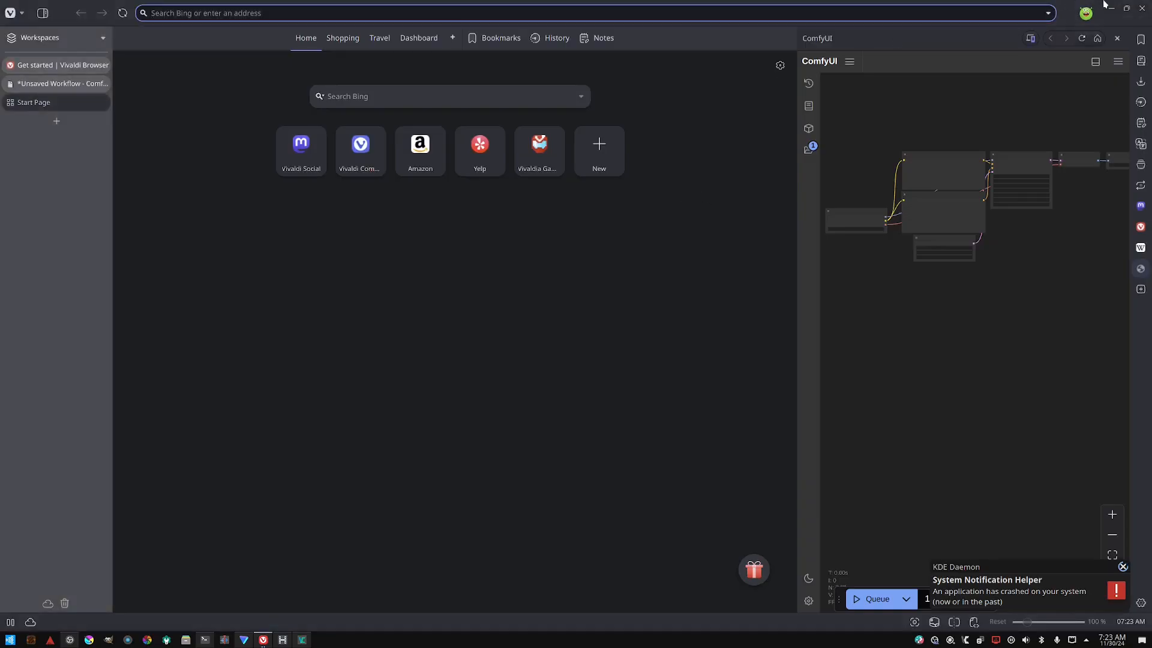
{"action": "left_click", "coordinate": [1110, 8]}
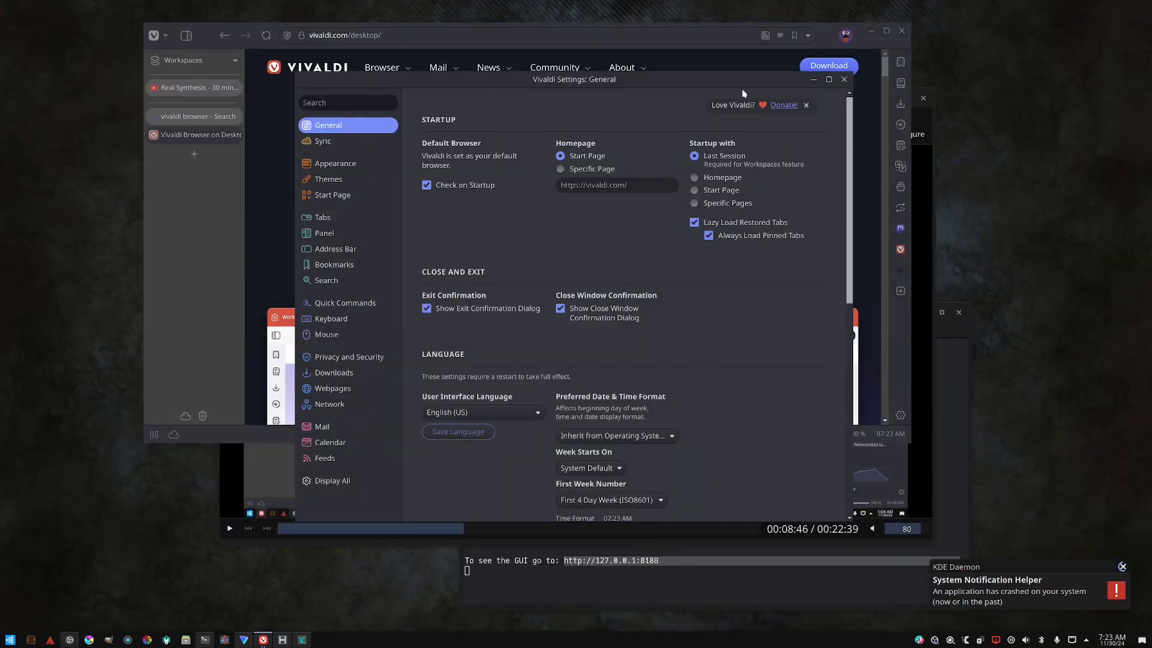
{"action": "left_click", "coordinate": [1123, 566]}
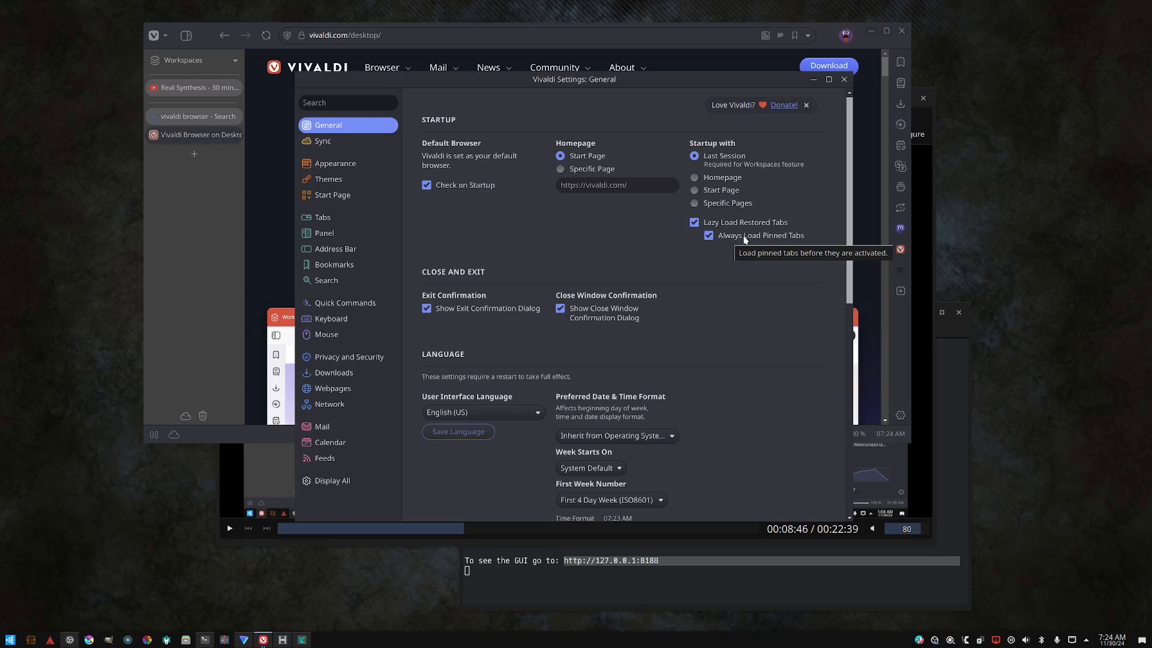
- Turn off Always Load Pinned Tabs and scroll through the General section's language settings
{"action": "left_click", "coordinate": [710, 235]}
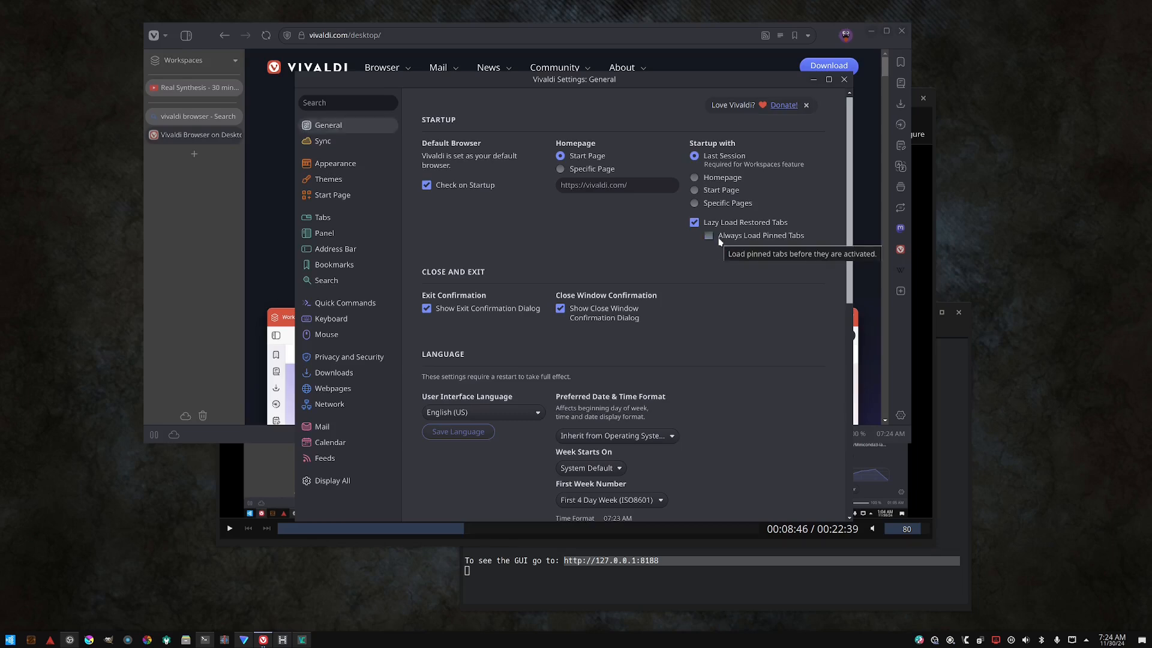
{"action": "scroll", "coordinate": [707, 240], "scroll_direction": "down", "scroll_amount": 3}
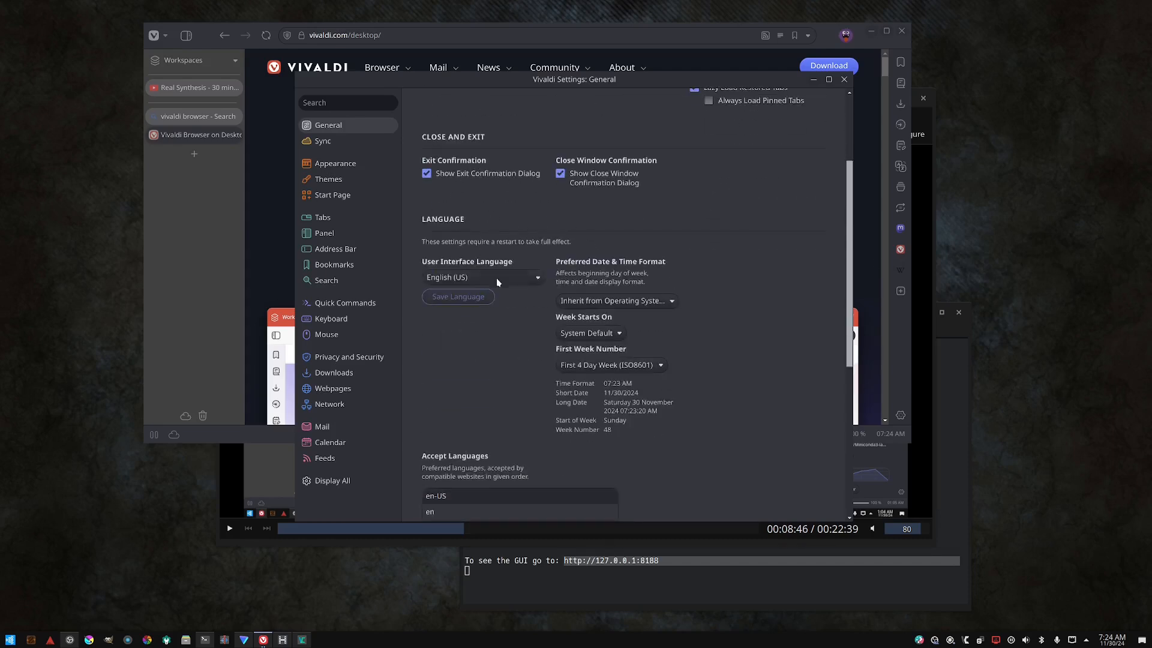
{"action": "scroll", "coordinate": [497, 279], "scroll_direction": "down", "scroll_amount": 7}
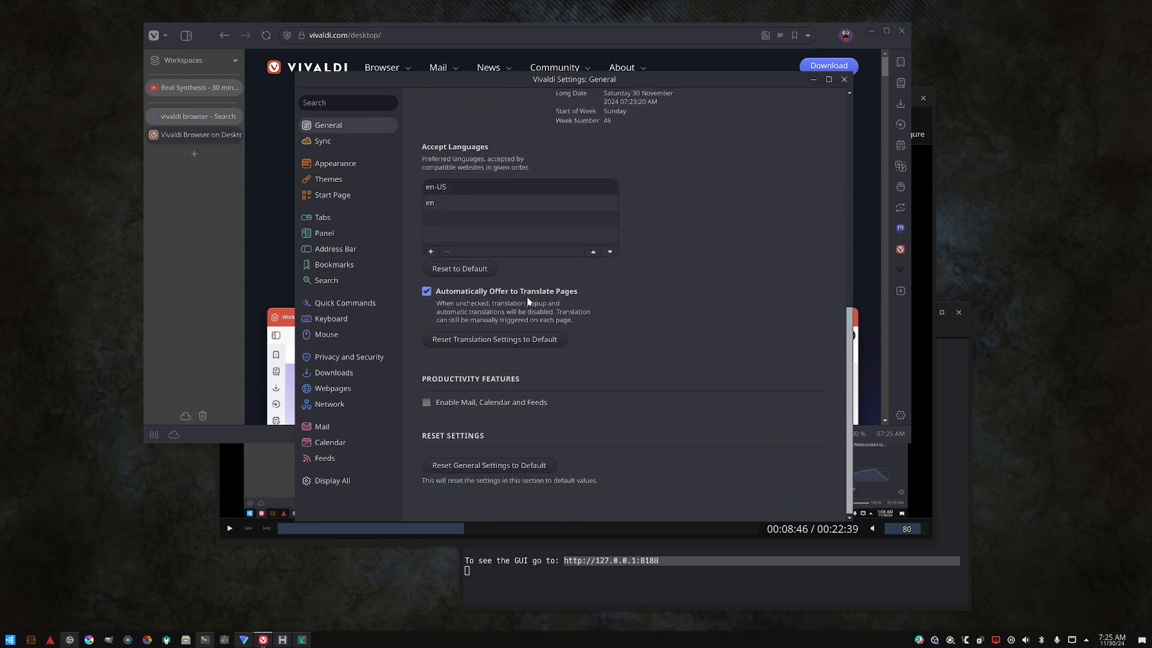
{"action": "scroll", "coordinate": [530, 276], "scroll_direction": "up", "scroll_amount": 5}
{"action": "scroll", "coordinate": [542, 302], "scroll_direction": "up", "scroll_amount": 6}
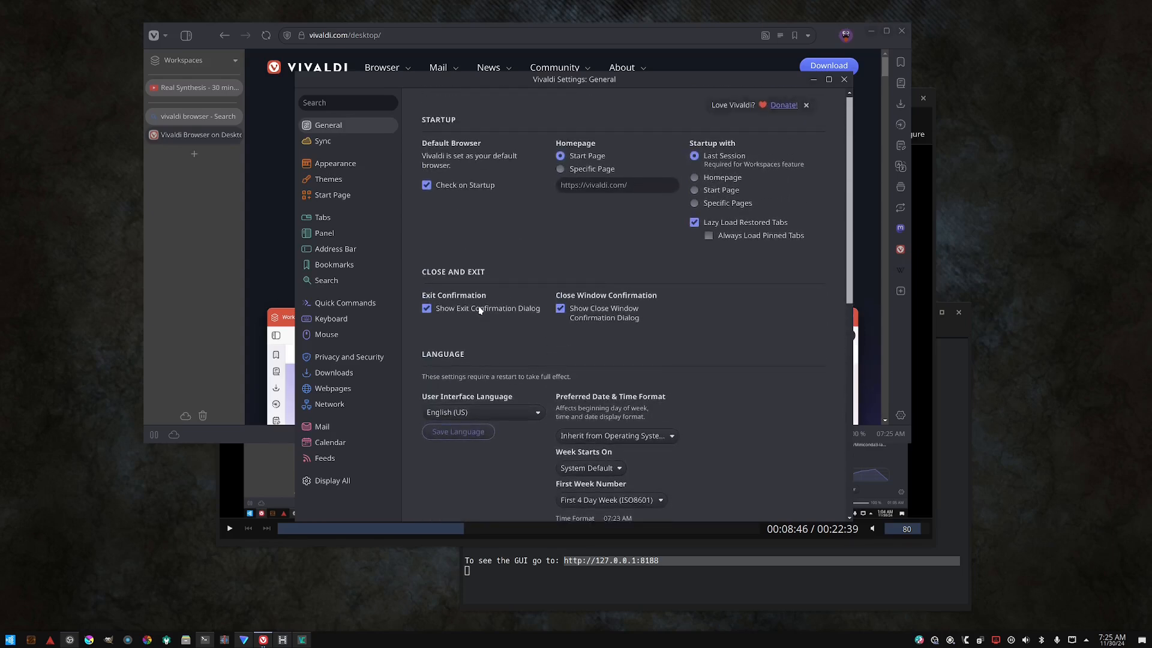
{"action": "scroll", "coordinate": [548, 274], "scroll_direction": "down", "scroll_amount": 9}
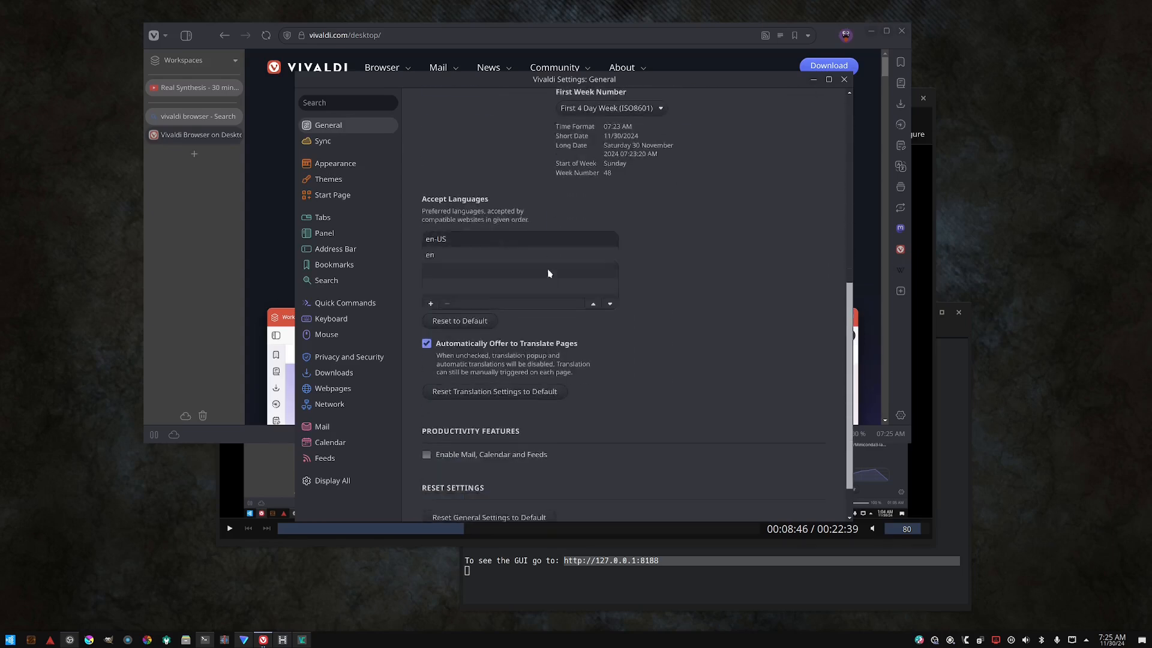
{"action": "scroll", "coordinate": [548, 274], "scroll_direction": "down", "scroll_amount": 1}
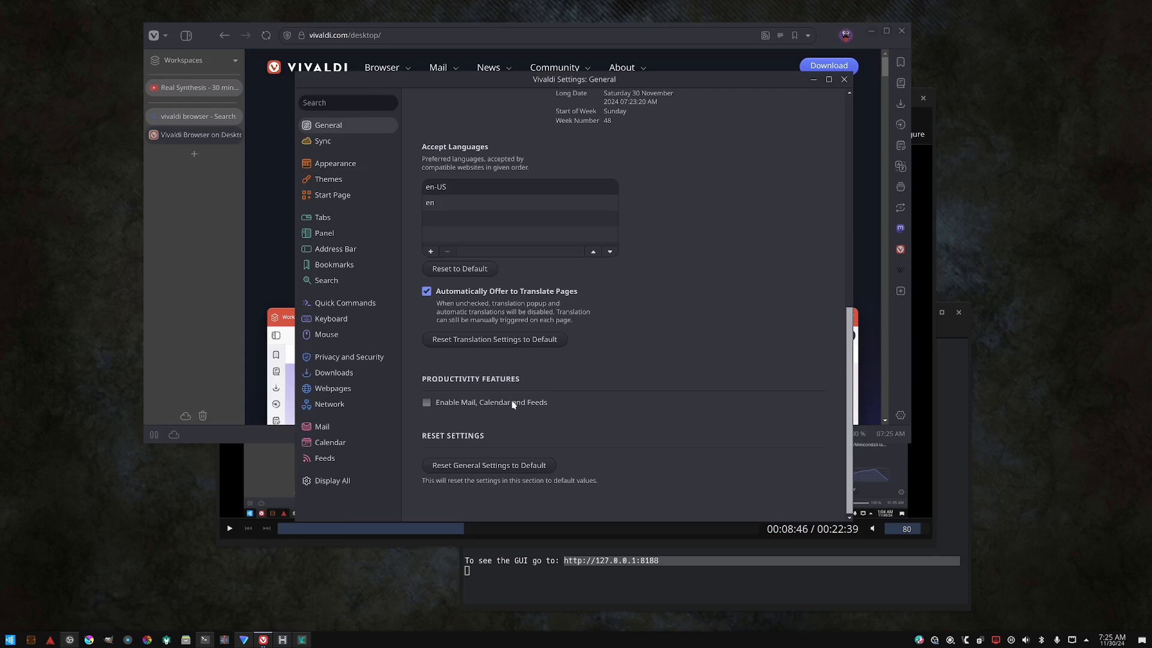
{"action": "scroll", "coordinate": [504, 320], "scroll_direction": "up", "scroll_amount": 4}
{"action": "scroll", "coordinate": [497, 333], "scroll_direction": "up", "scroll_amount": 1}
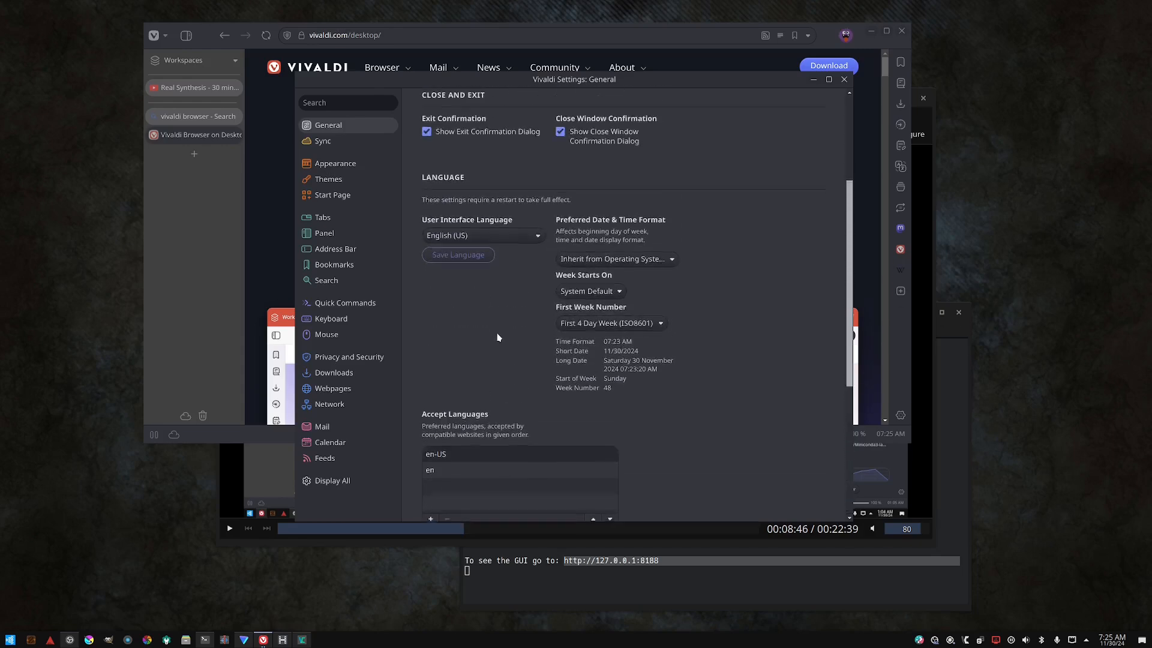
{"action": "scroll", "coordinate": [497, 336], "scroll_direction": "down", "scroll_amount": 1}
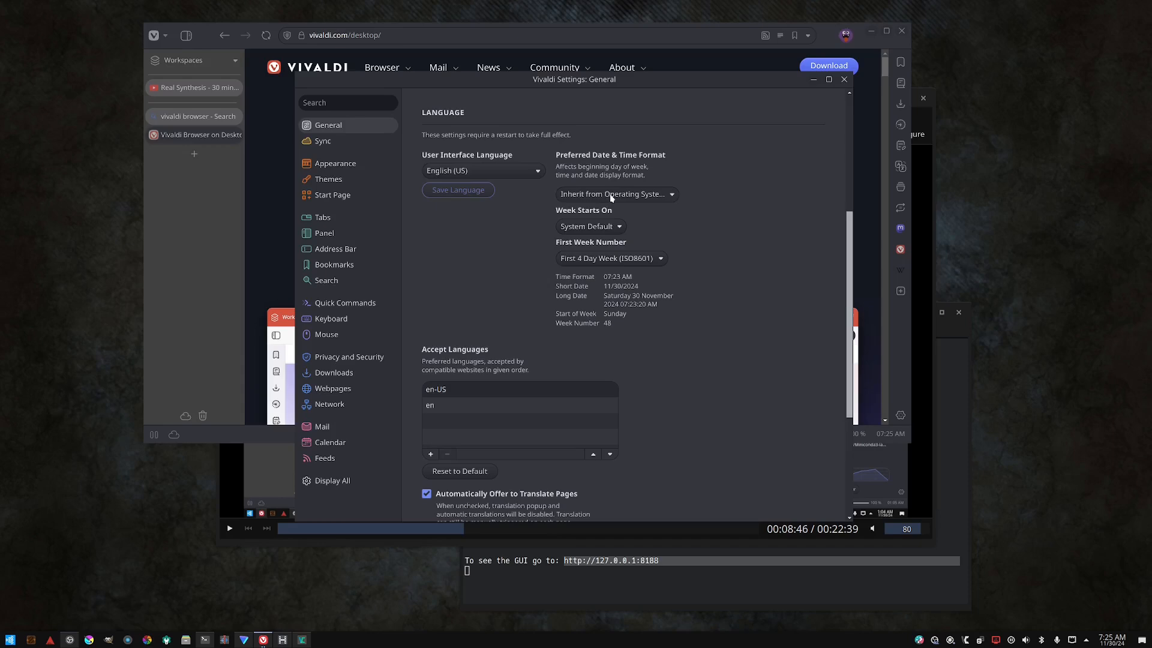
{"action": "scroll", "coordinate": [752, 202], "scroll_direction": "down", "scroll_amount": 2}
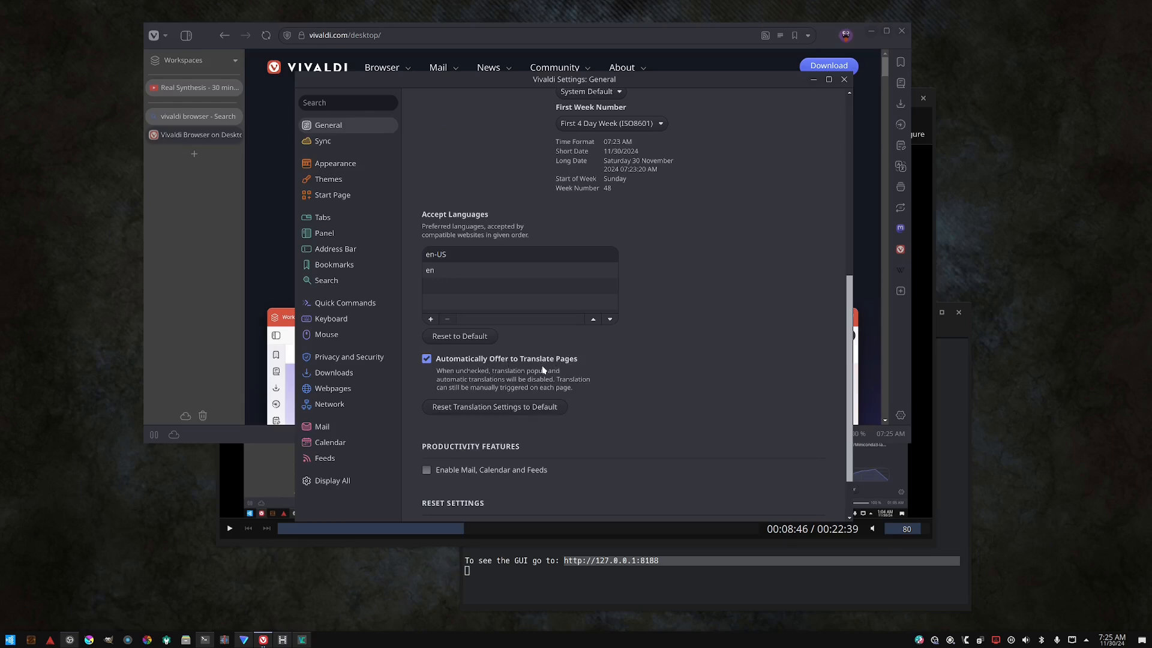
{"action": "scroll", "coordinate": [534, 370], "scroll_direction": "down", "scroll_amount": 1}
{"action": "scroll", "coordinate": [507, 366], "scroll_direction": "up", "scroll_amount": 5}
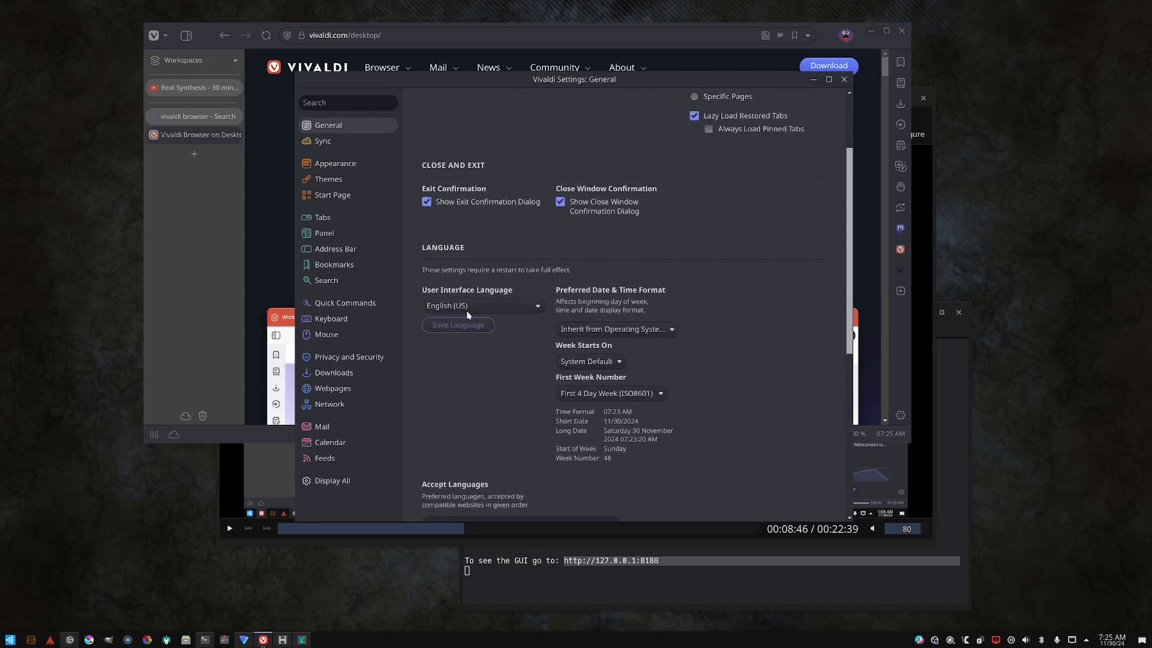
- Examine the interface language list and the en and en-US entries in Accept Languages
{"action": "left_click", "coordinate": [471, 304]}
{"action": "left_click", "coordinate": [471, 304]}
{"action": "scroll", "coordinate": [485, 366], "scroll_direction": "down", "scroll_amount": 4}
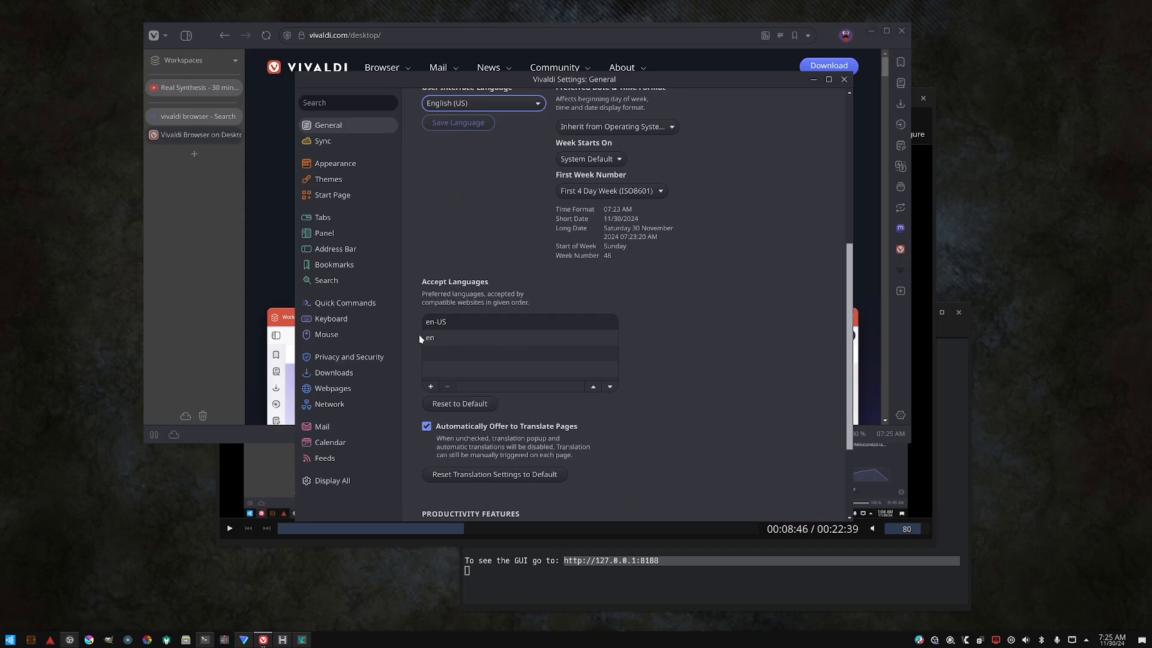
{"action": "left_click", "coordinate": [429, 337]}
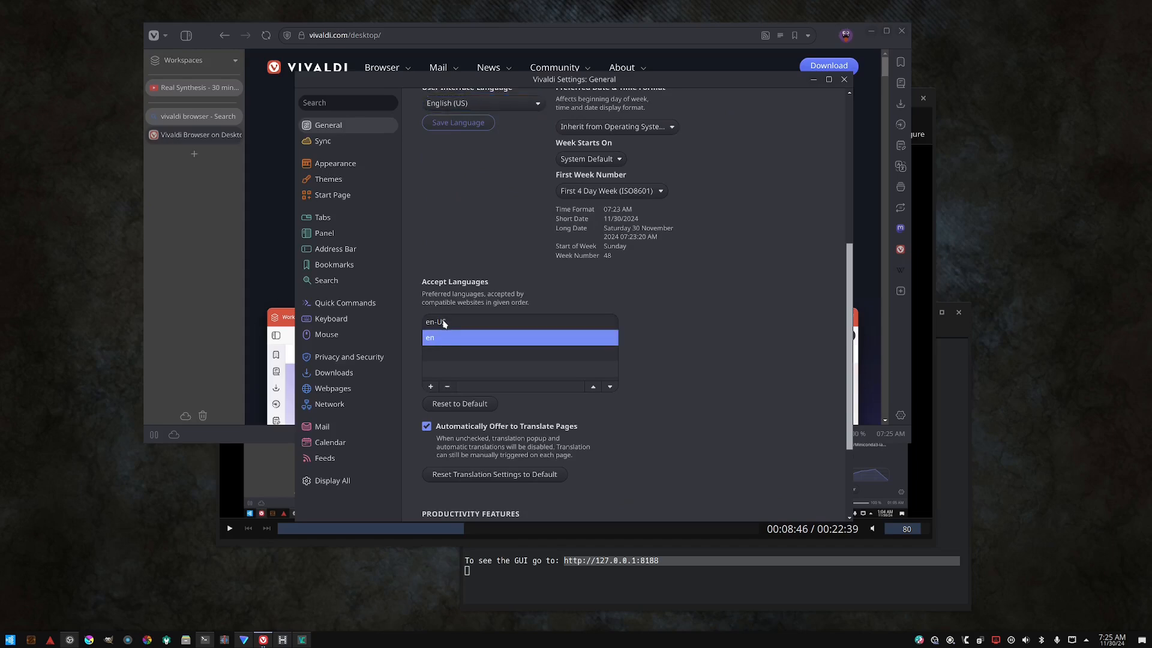
{"action": "left_click", "coordinate": [444, 324]}
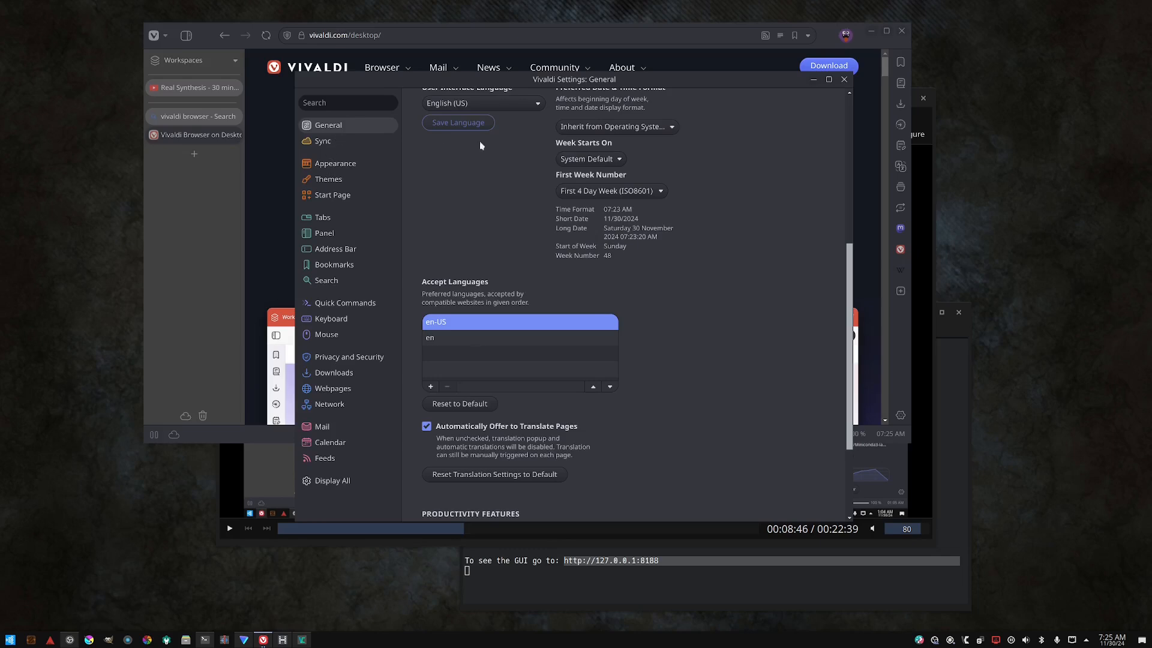
{"action": "scroll", "coordinate": [486, 204], "scroll_direction": "down", "scroll_amount": 3}
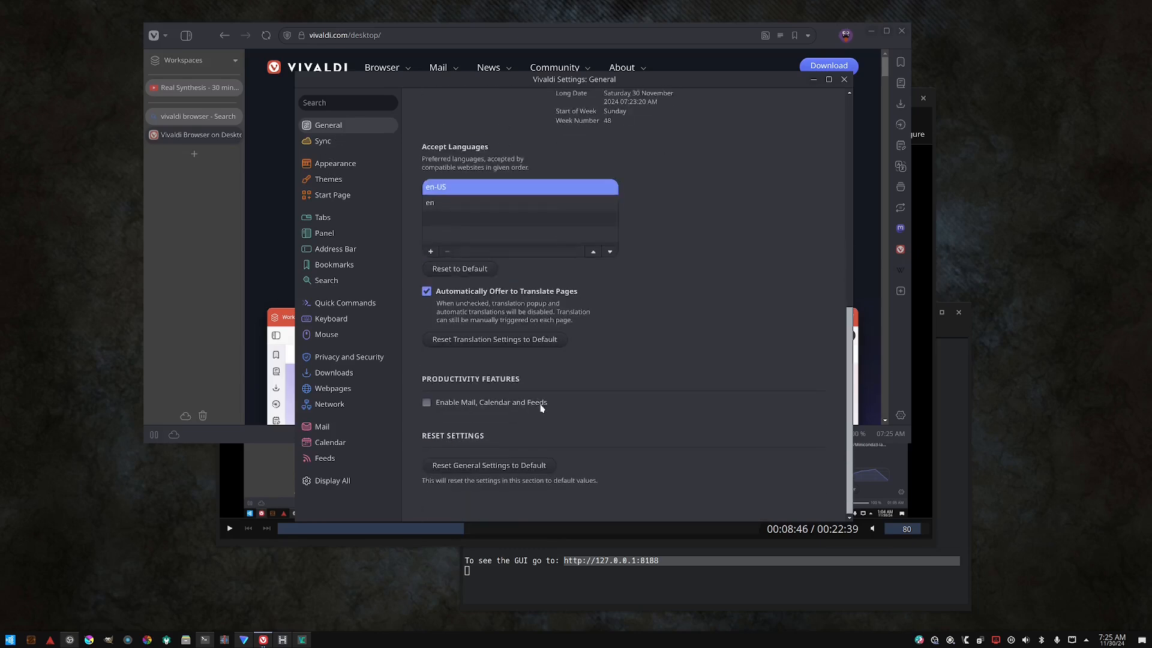
- Toggle the Enable Mail, Calendar and Feeds option on and off several times
{"action": "left_click", "coordinate": [505, 404]}
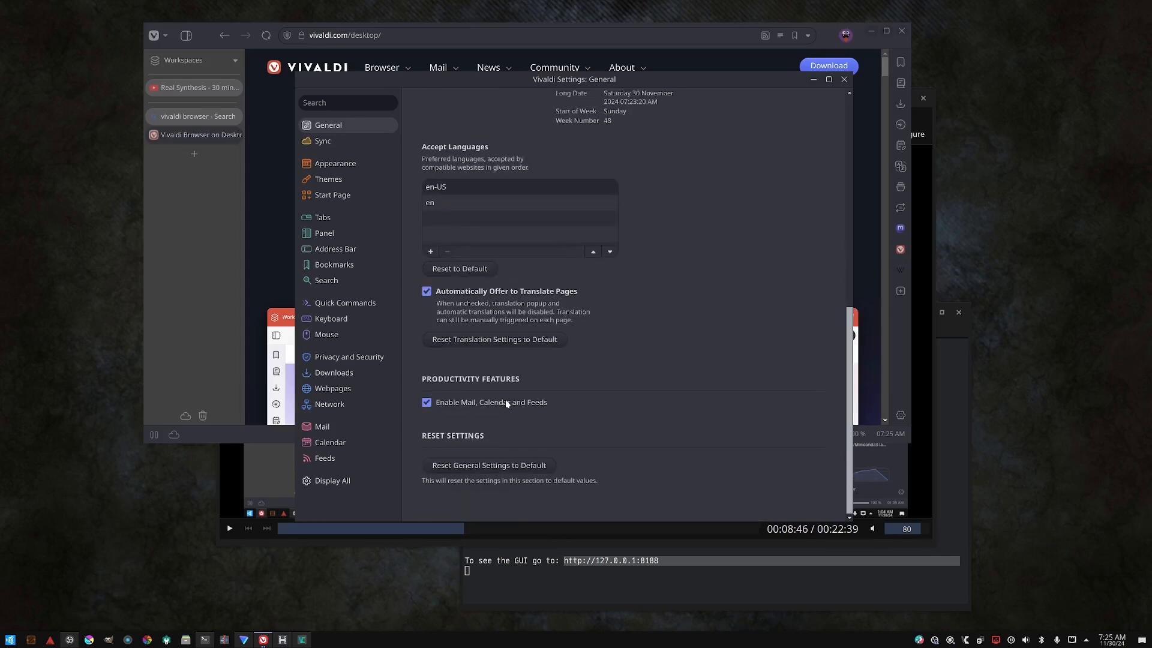
{"action": "left_click", "coordinate": [502, 406]}
{"action": "left_click", "coordinate": [475, 405]}
{"action": "left_click", "coordinate": [449, 404]}
- Switch to the Appearance settings and enable Open Settings in a Tab
{"action": "left_click", "coordinate": [327, 146]}
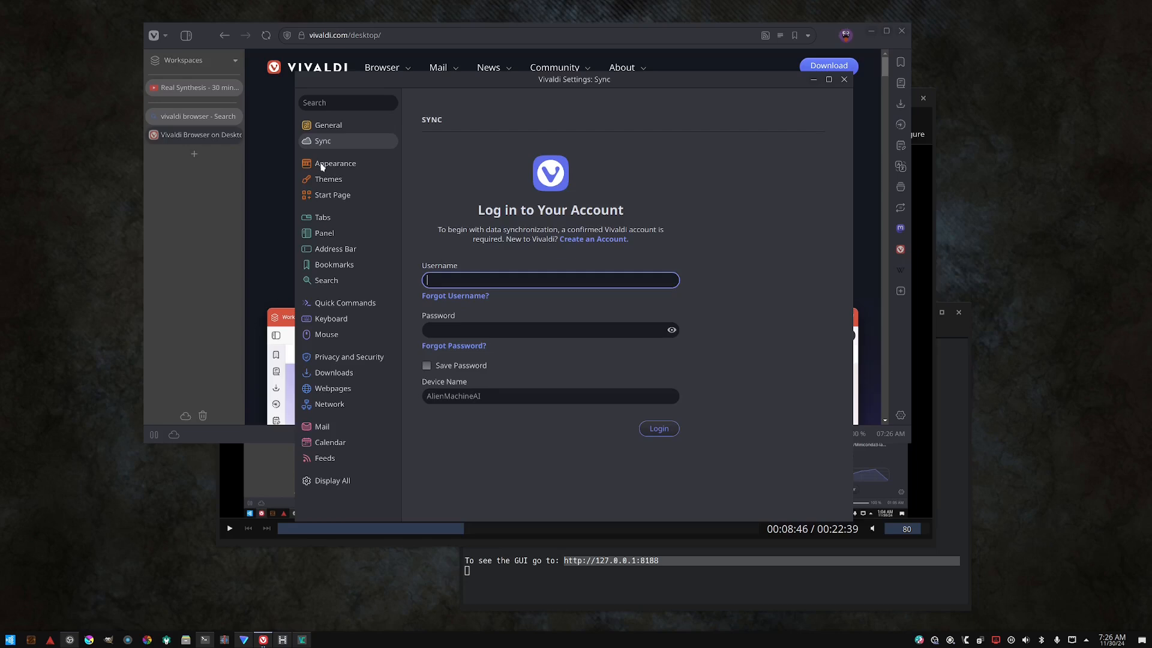
{"action": "left_click", "coordinate": [353, 166]}
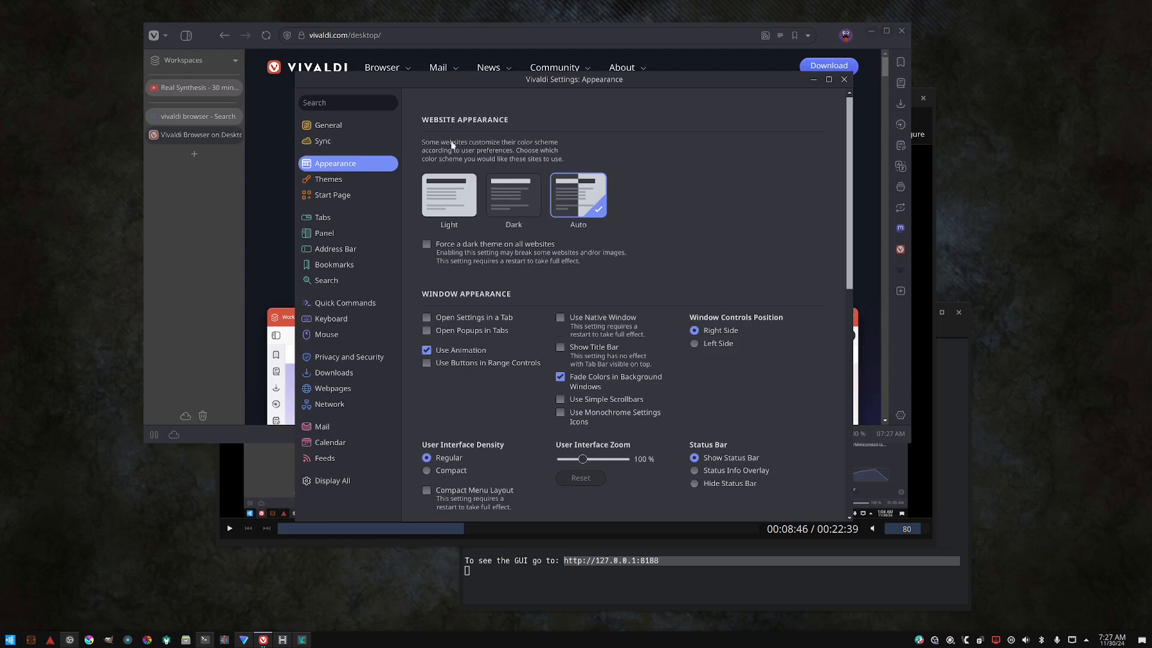
{"action": "left_click", "coordinate": [427, 317]}
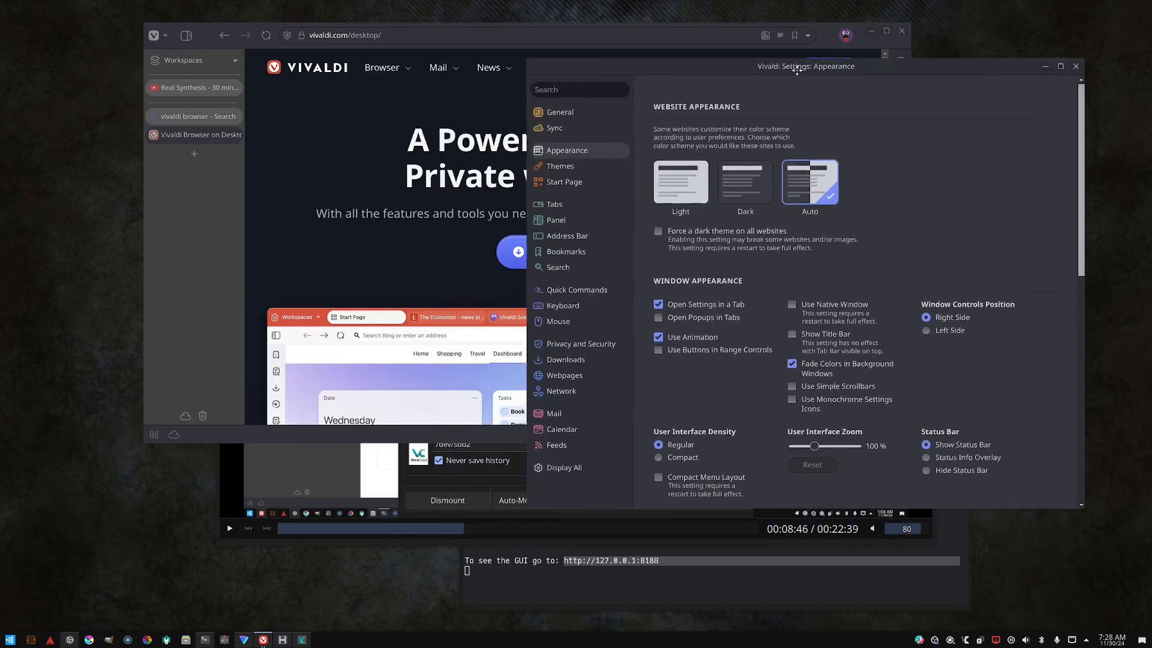
- Move the Settings window down and toward the lower left of the screen
{"action": "left_click_drag", "start_coordinate": [557, 83], "coordinate": [575, 170]}
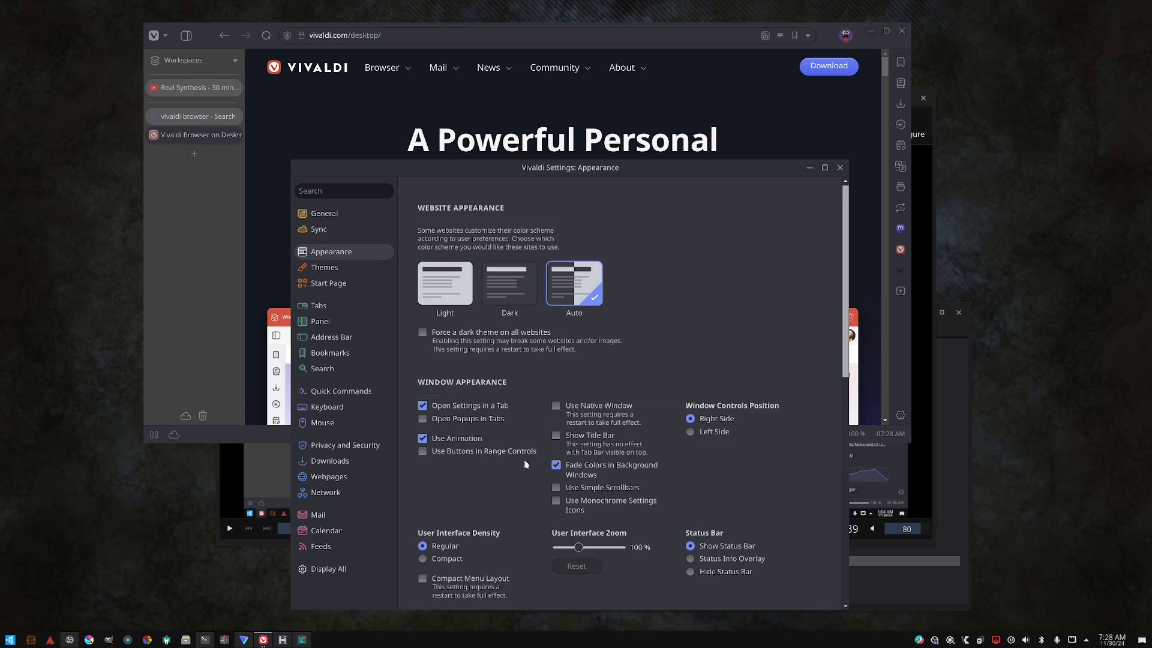
{"action": "left_click_drag", "start_coordinate": [577, 162], "coordinate": [485, 127]}
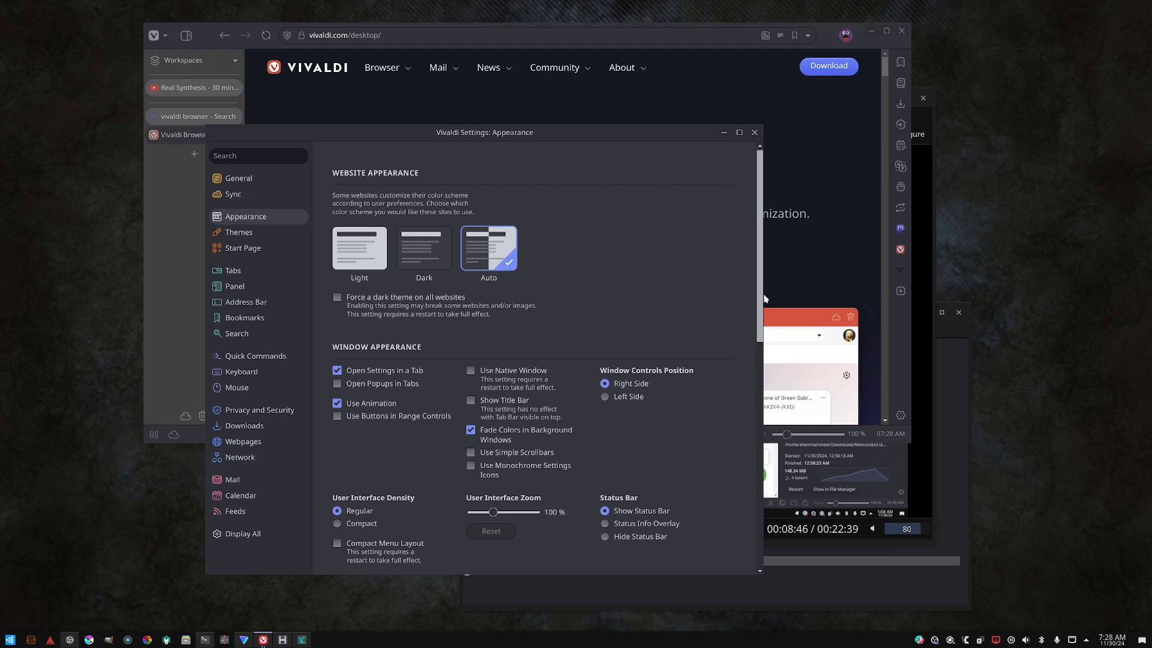
{"action": "left_click_drag", "start_coordinate": [649, 130], "coordinate": [478, 142]}
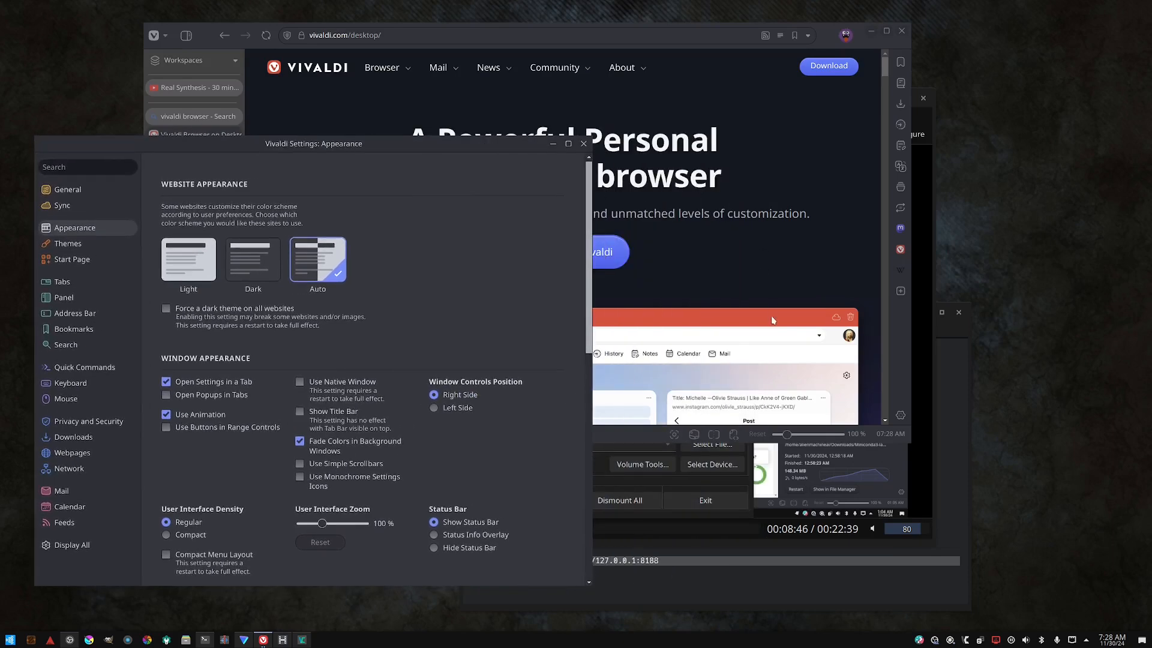
- Zoom the web page to 130% and enable Use Monochrome Settings Icons
{"action": "left_click", "coordinate": [779, 298]}
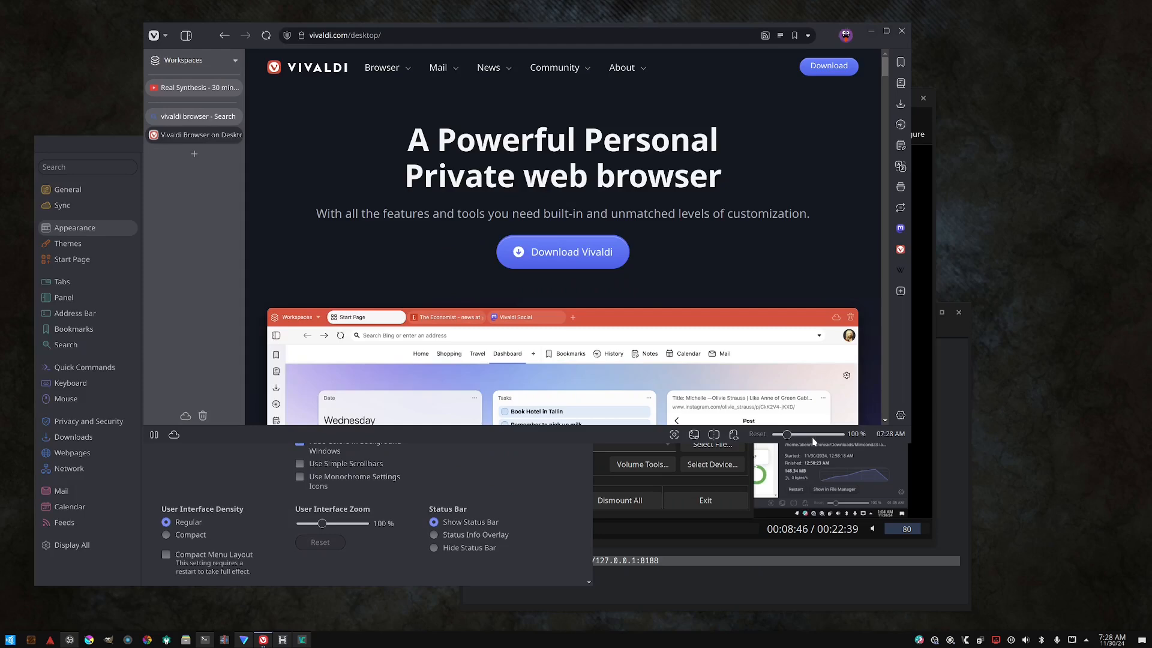
{"action": "mouse_move", "coordinate": [787, 433]}
{"action": "left_mouse_down"}
{"action": "mouse_move", "coordinate": [820, 436]}
{"action": "mouse_move", "coordinate": [792, 437]}
{"action": "left_mouse_up"}
{"action": "left_click", "coordinate": [383, 464]}
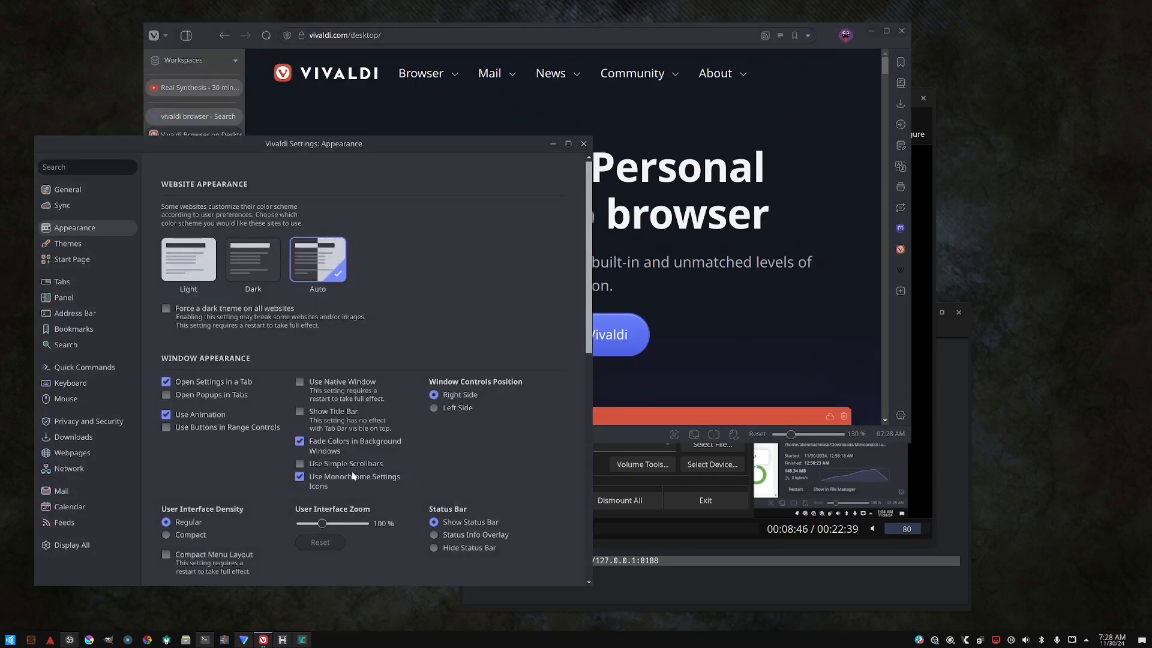
- Disable Use Monochrome Settings Icons and enable Use Native Window
{"action": "left_click", "coordinate": [364, 476]}
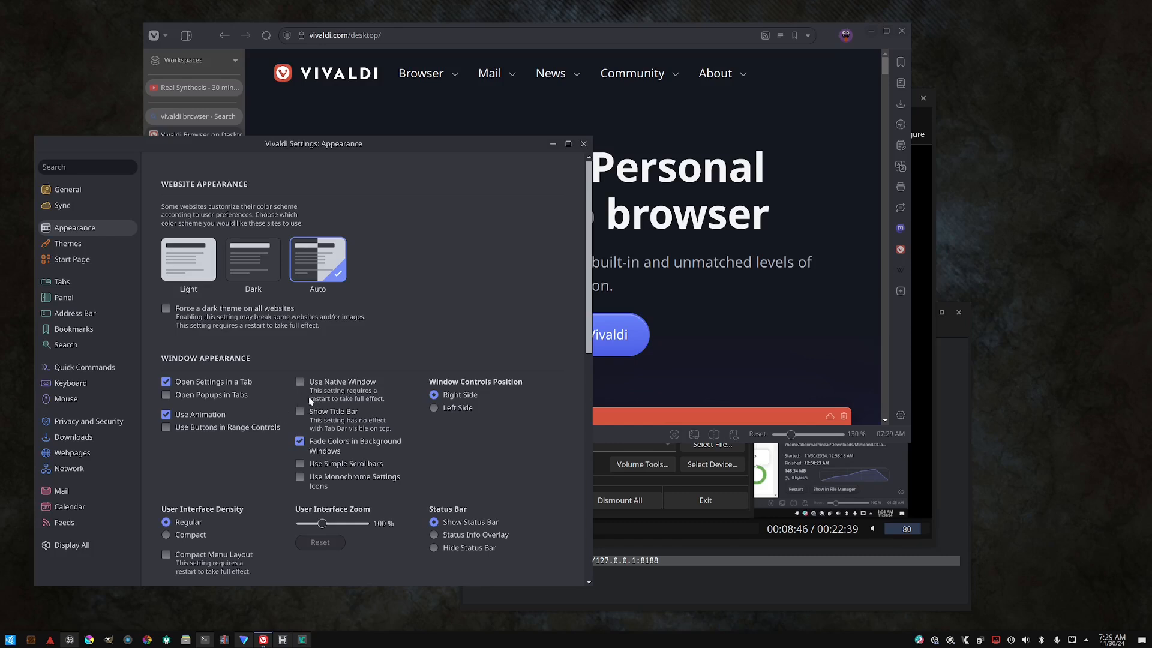
{"action": "left_click", "coordinate": [299, 383]}
- Open a new tab and search the web for "native window vivaldi"
{"action": "left_click", "coordinate": [278, 111]}
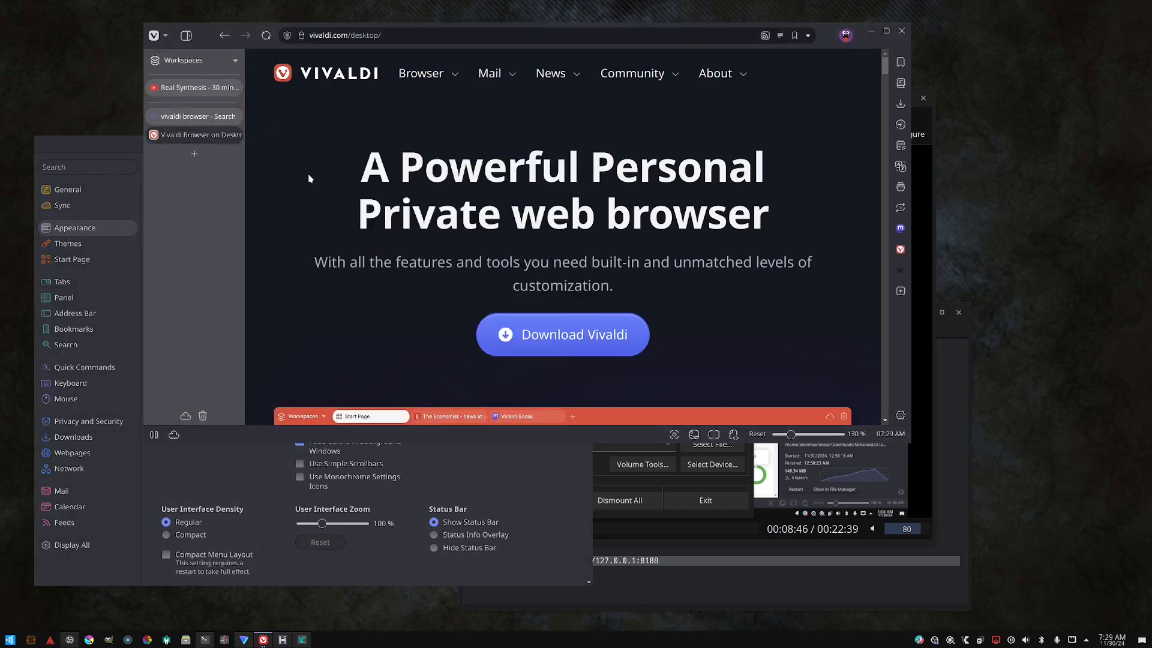
{"action": "key", "text": "ctrl+t"}
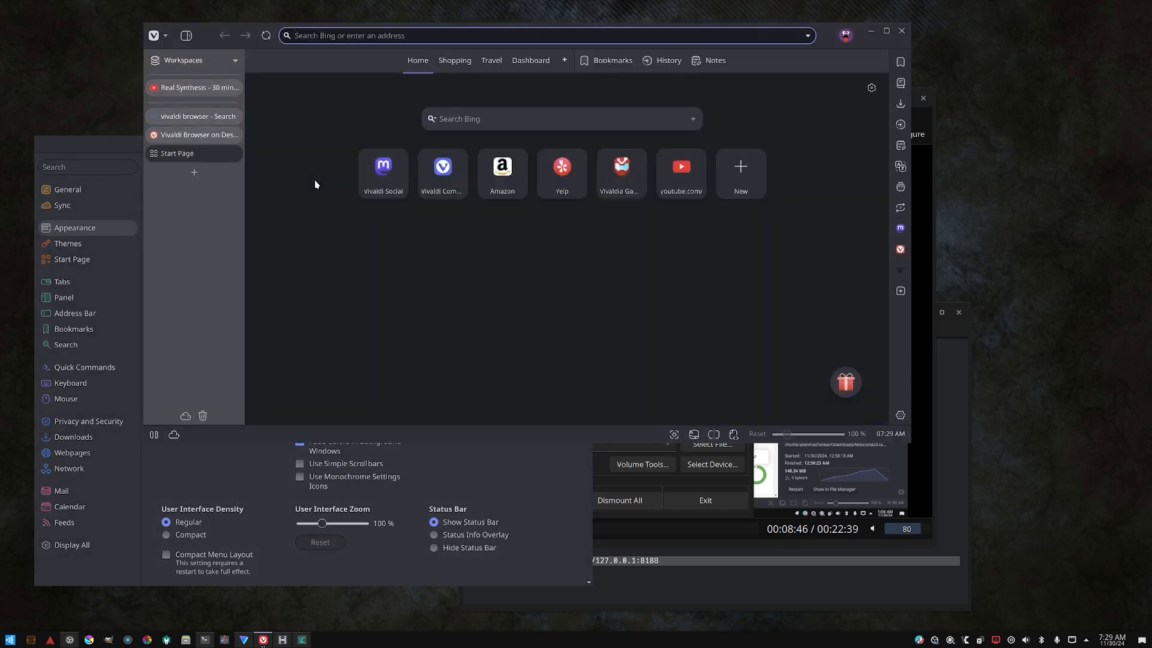
{"action": "type", "text": "nativ"}
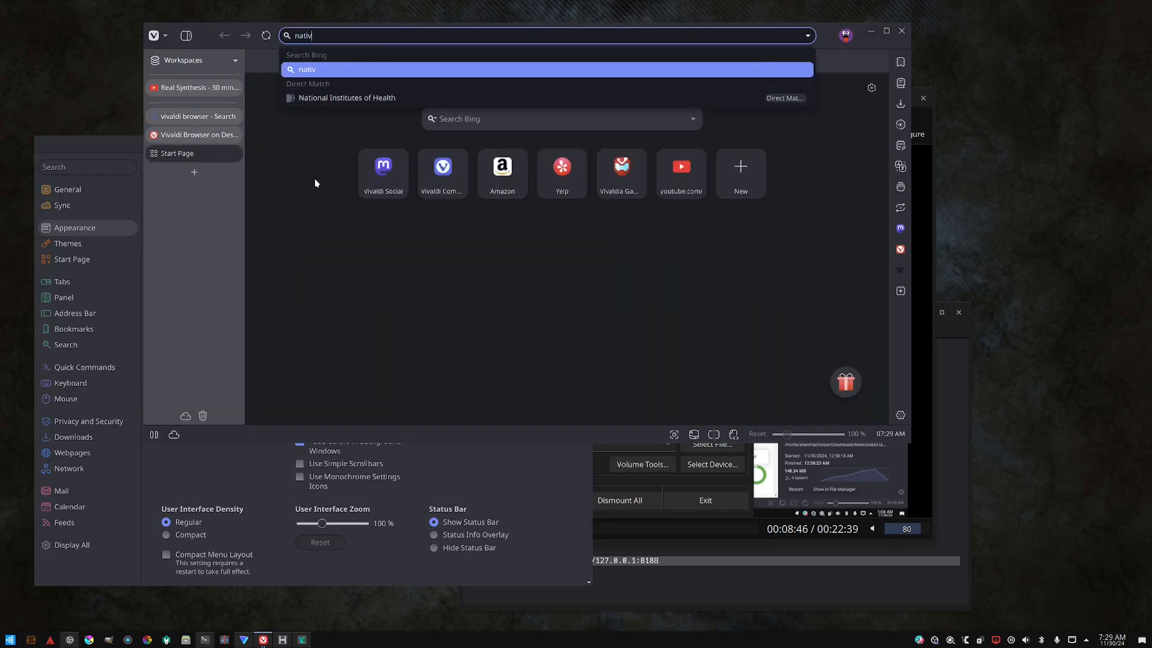
{"action": "type", "text": "e window viv"}
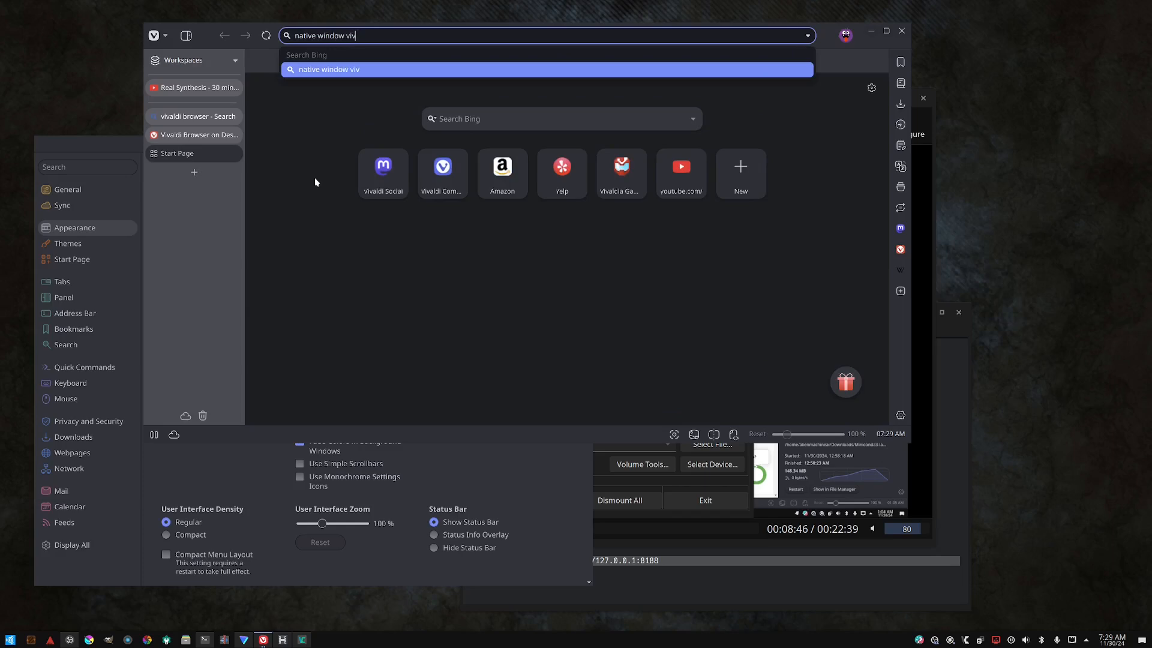
{"action": "type", "text": "aldi"}
{"action": "key", "text": "Return"}
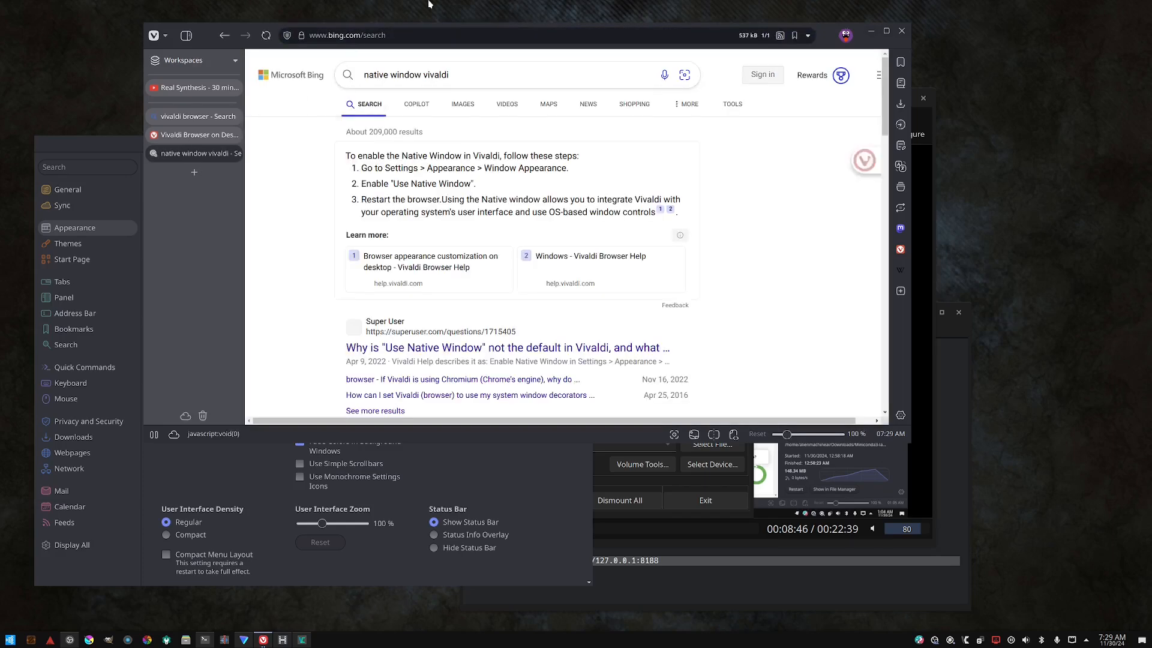
- Scroll through the search results and open the Super User question about why Use Native Window is not the default
{"action": "scroll", "coordinate": [440, 288], "scroll_direction": "down", "scroll_amount": 2}
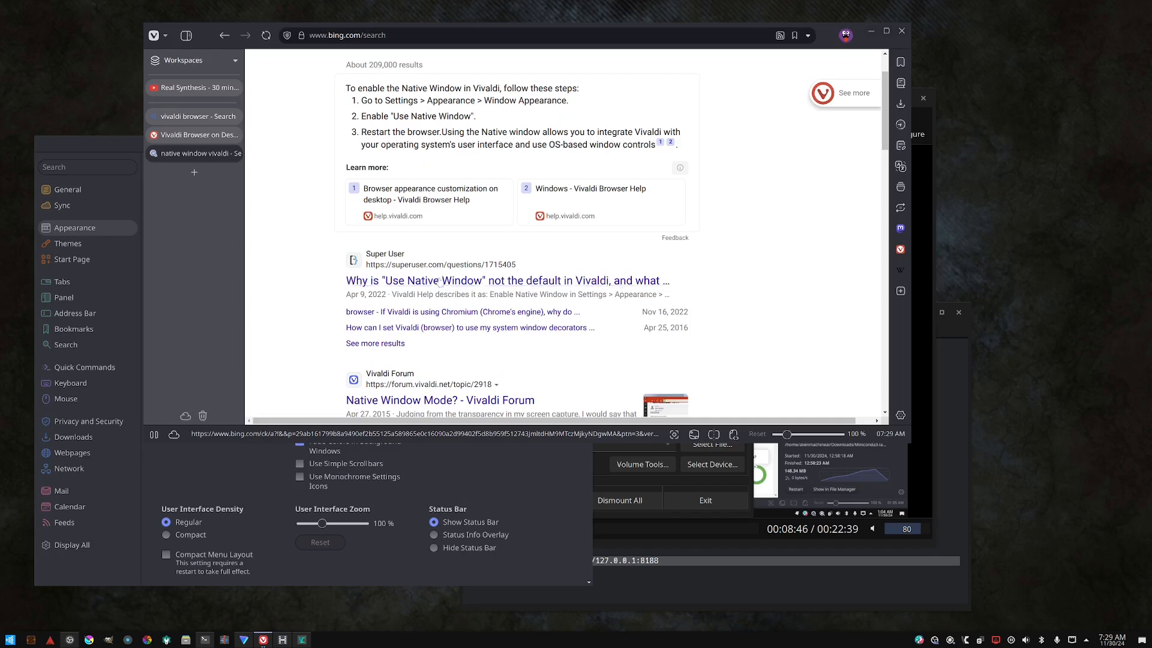
{"action": "scroll", "coordinate": [439, 288], "scroll_direction": "down", "scroll_amount": 4}
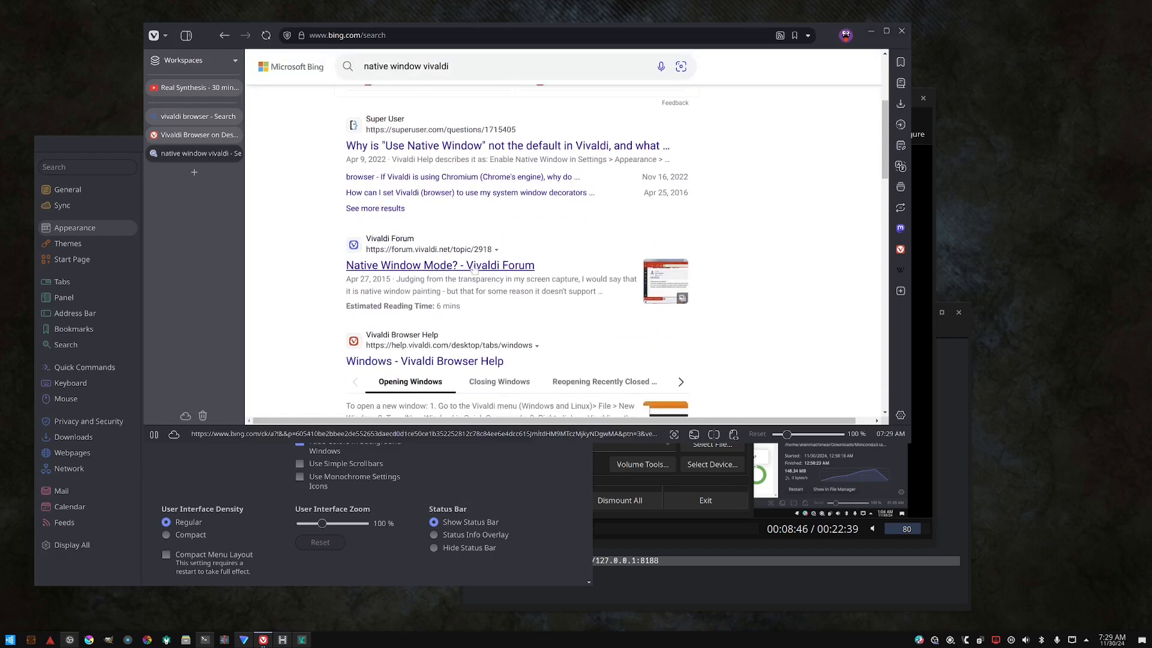
{"action": "scroll", "coordinate": [474, 264], "scroll_direction": "down", "scroll_amount": 4}
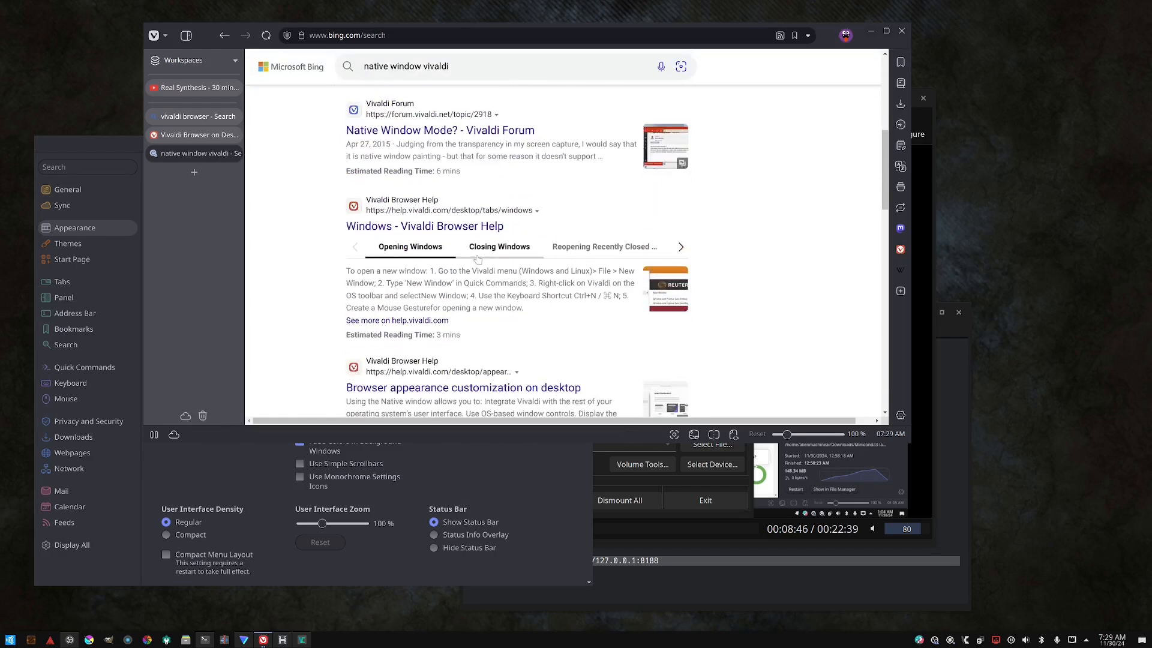
{"action": "scroll", "coordinate": [478, 259], "scroll_direction": "down", "scroll_amount": 4}
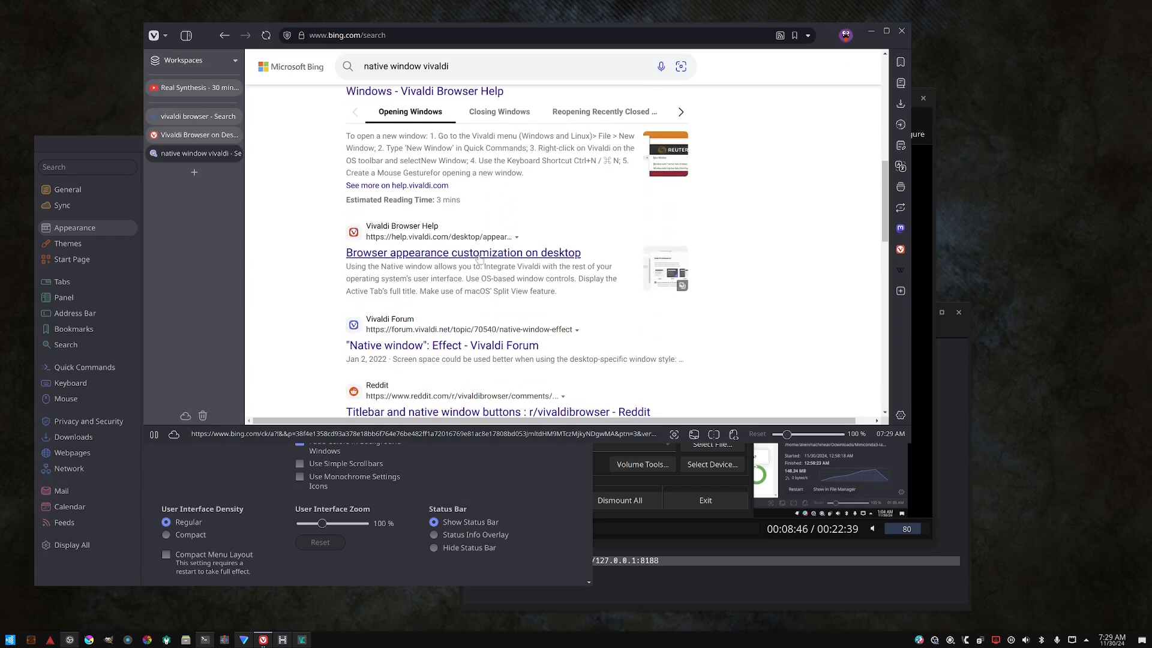
{"action": "scroll", "coordinate": [479, 258], "scroll_direction": "down", "scroll_amount": 2}
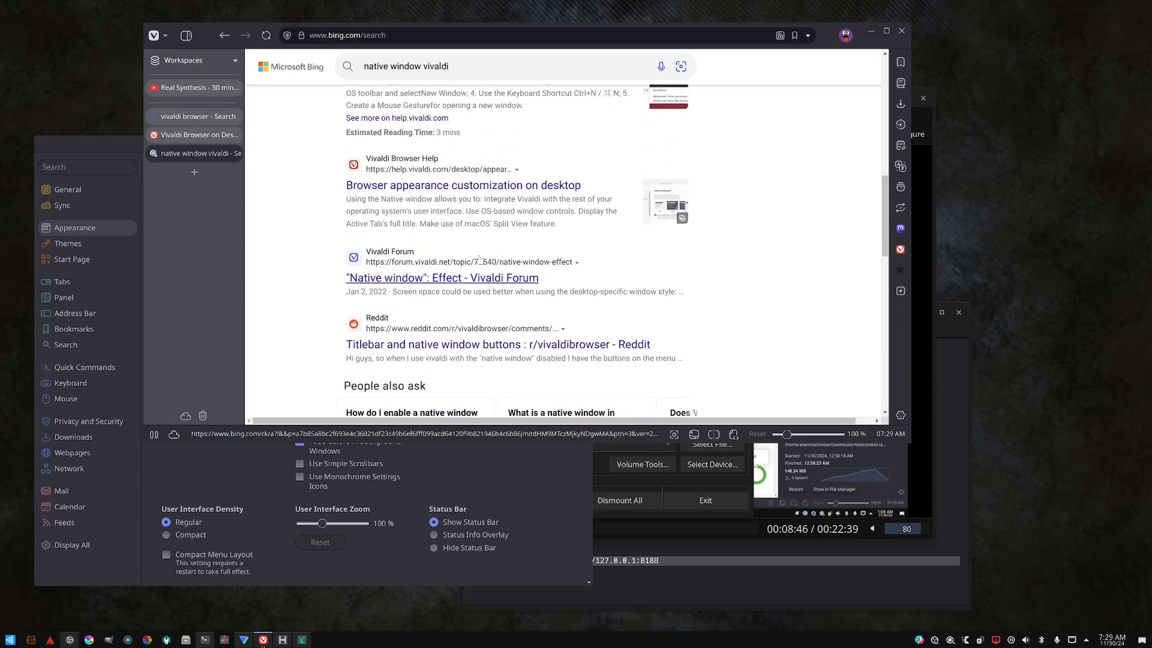
{"action": "scroll", "coordinate": [479, 259], "scroll_direction": "down", "scroll_amount": 4}
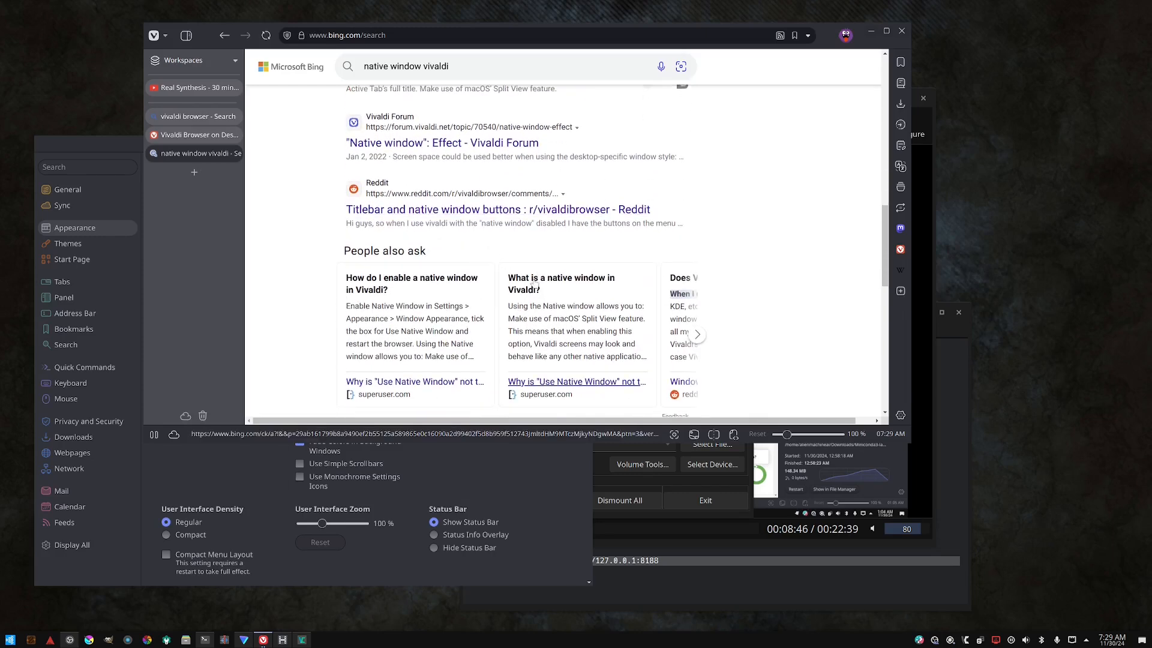
{"action": "left_click", "coordinate": [534, 284]}
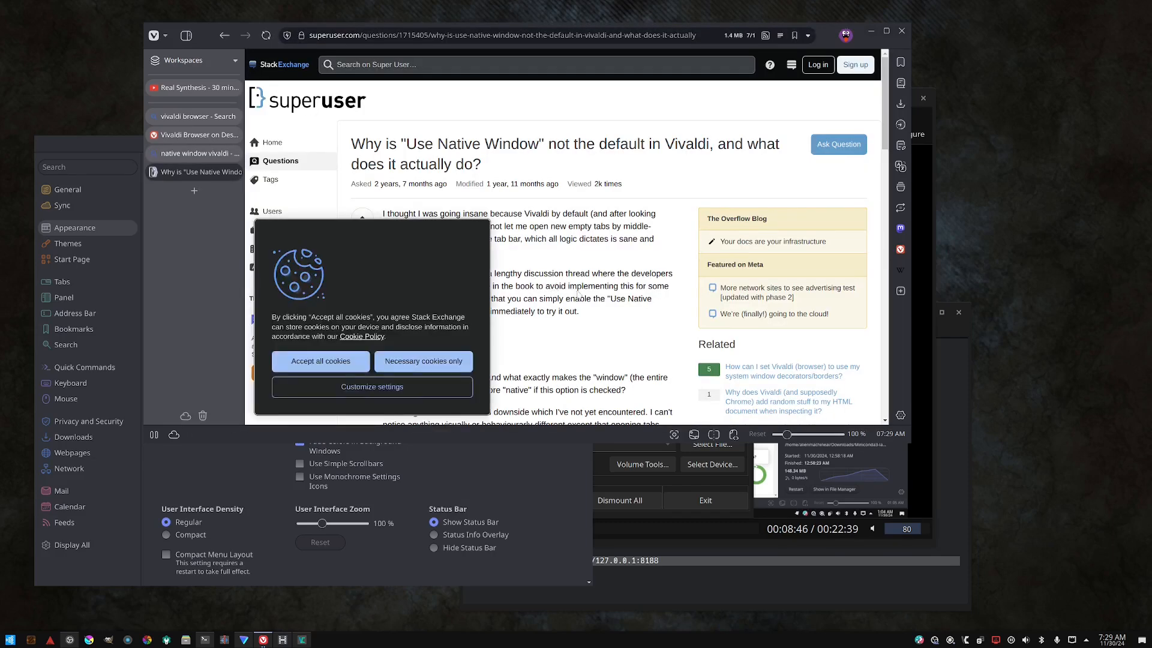
- Accept only necessary cookies on the page and close the Google sign-in prompt
{"action": "scroll", "coordinate": [578, 294], "scroll_direction": "down", "scroll_amount": 2}
{"action": "left_click", "coordinate": [396, 365]}
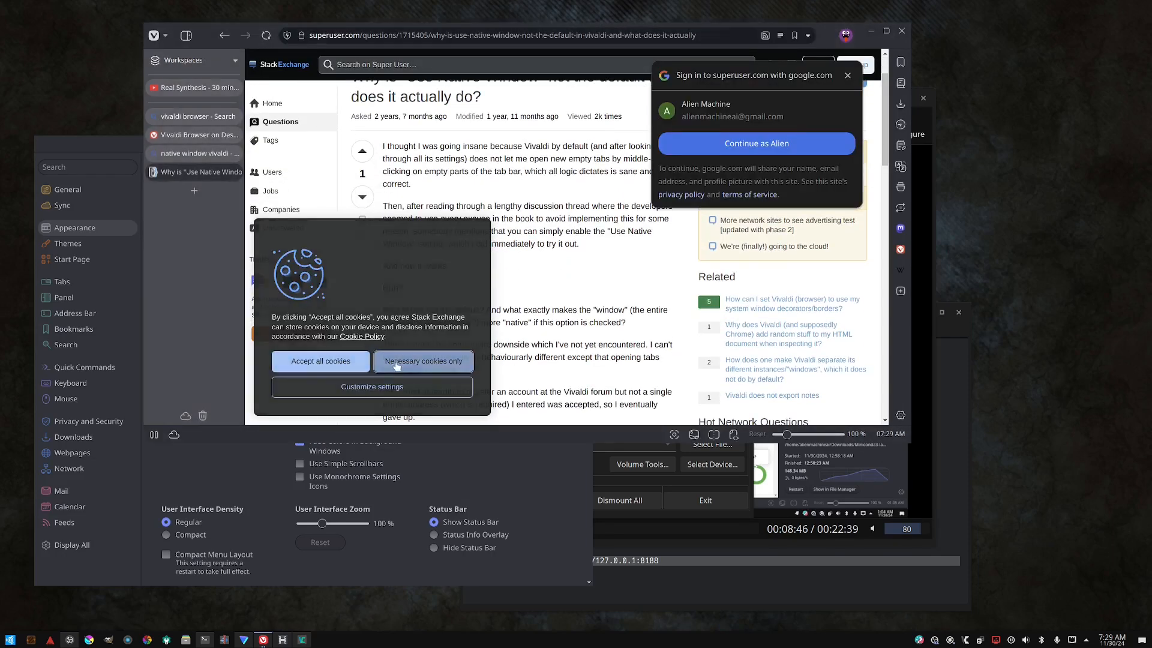
{"action": "left_click", "coordinate": [847, 75]}
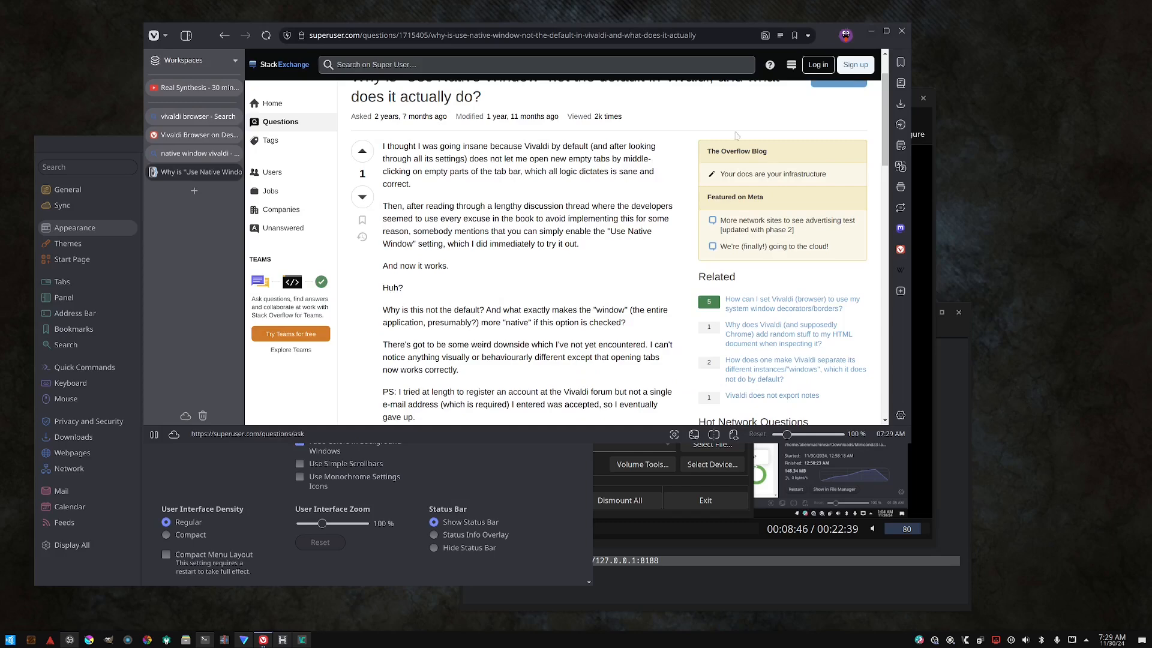
- Read through the question and its answers about the Use Native Window setting
{"action": "scroll", "coordinate": [539, 201], "scroll_direction": "up", "scroll_amount": 2}
{"action": "scroll", "coordinate": [523, 261], "scroll_direction": "down", "scroll_amount": 3}
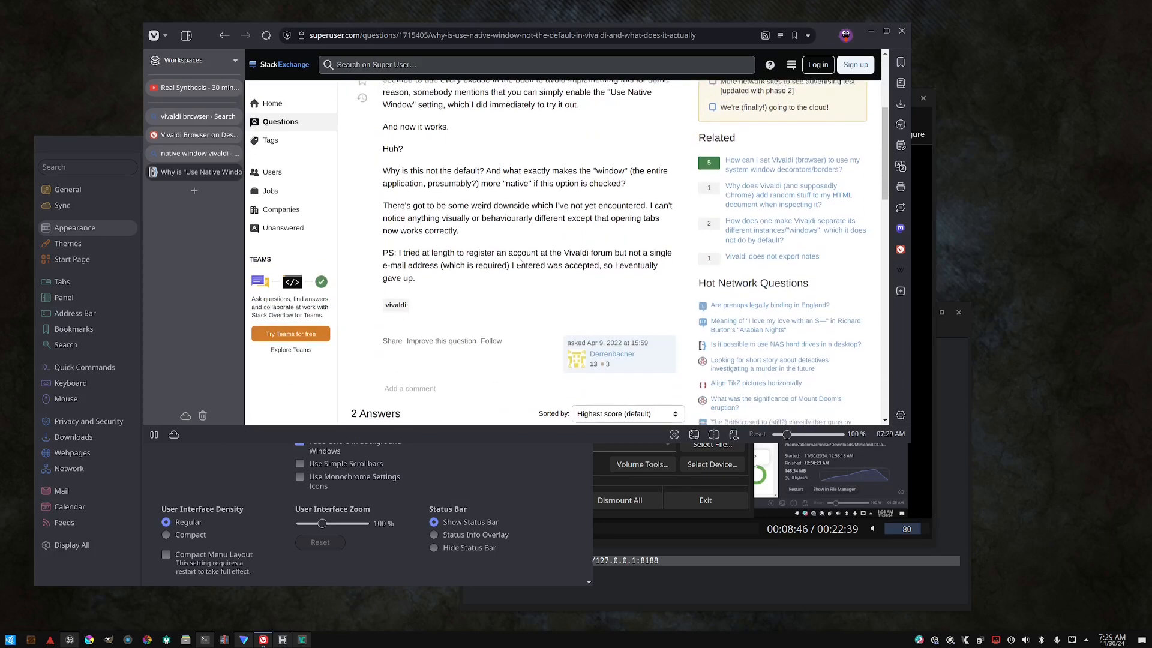
{"action": "scroll", "coordinate": [519, 260], "scroll_direction": "down", "scroll_amount": 3}
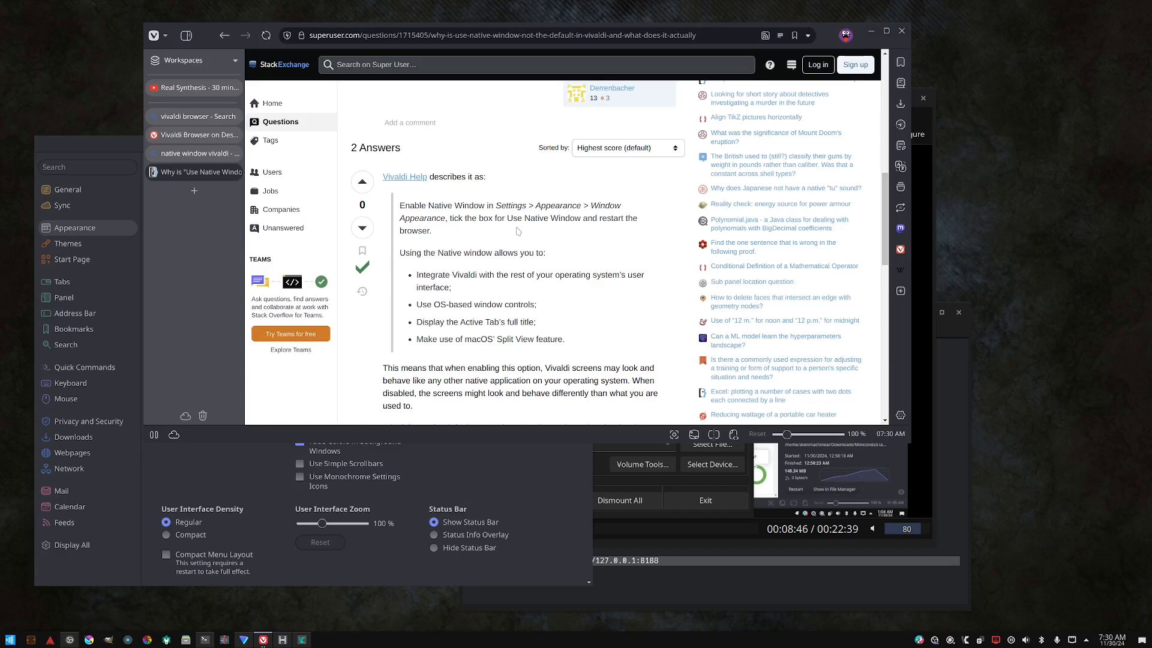
{"action": "scroll", "coordinate": [518, 231], "scroll_direction": "down", "scroll_amount": 1}
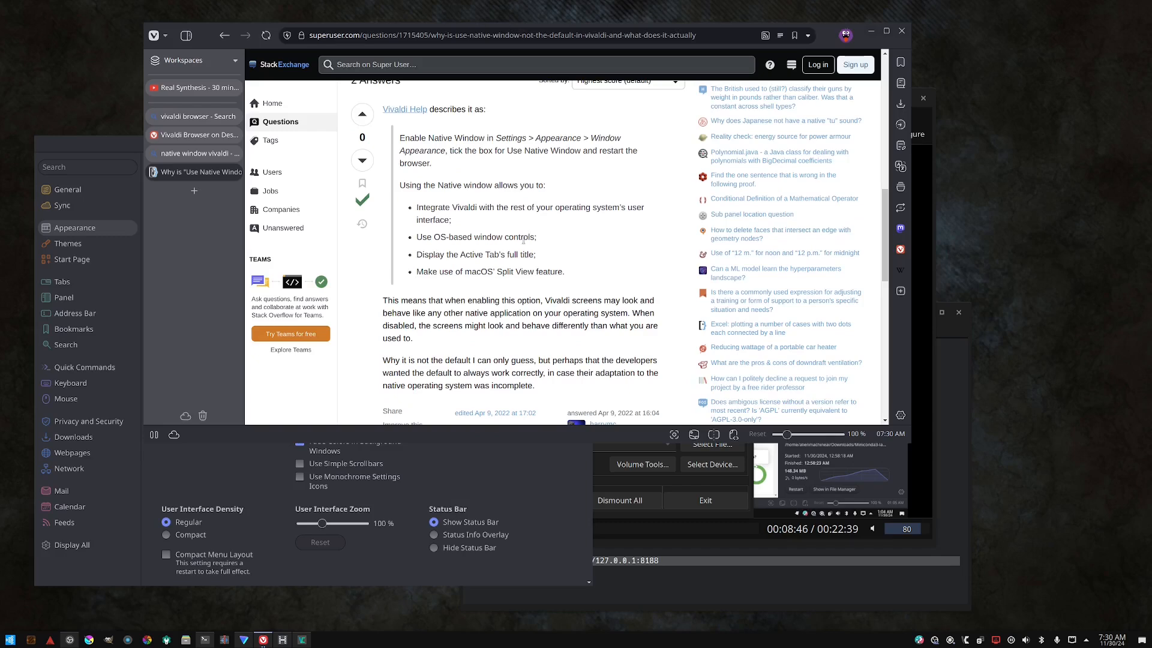
{"action": "scroll", "coordinate": [524, 240], "scroll_direction": "down", "scroll_amount": 3}
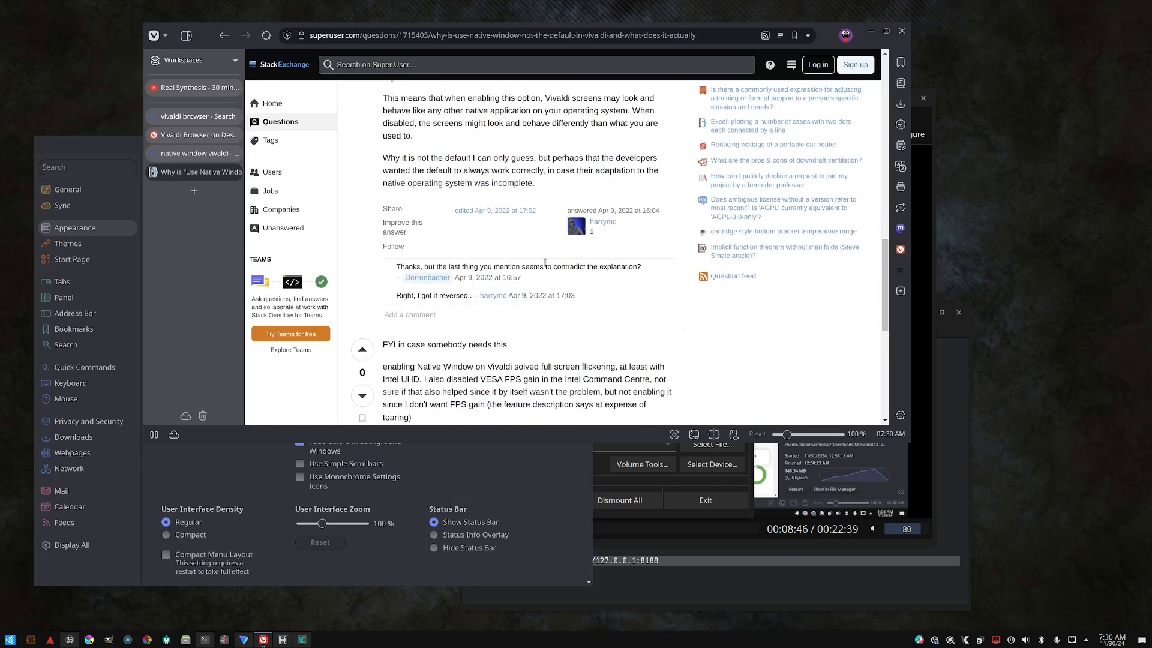
{"action": "scroll", "coordinate": [547, 247], "scroll_direction": "down", "scroll_amount": 2}
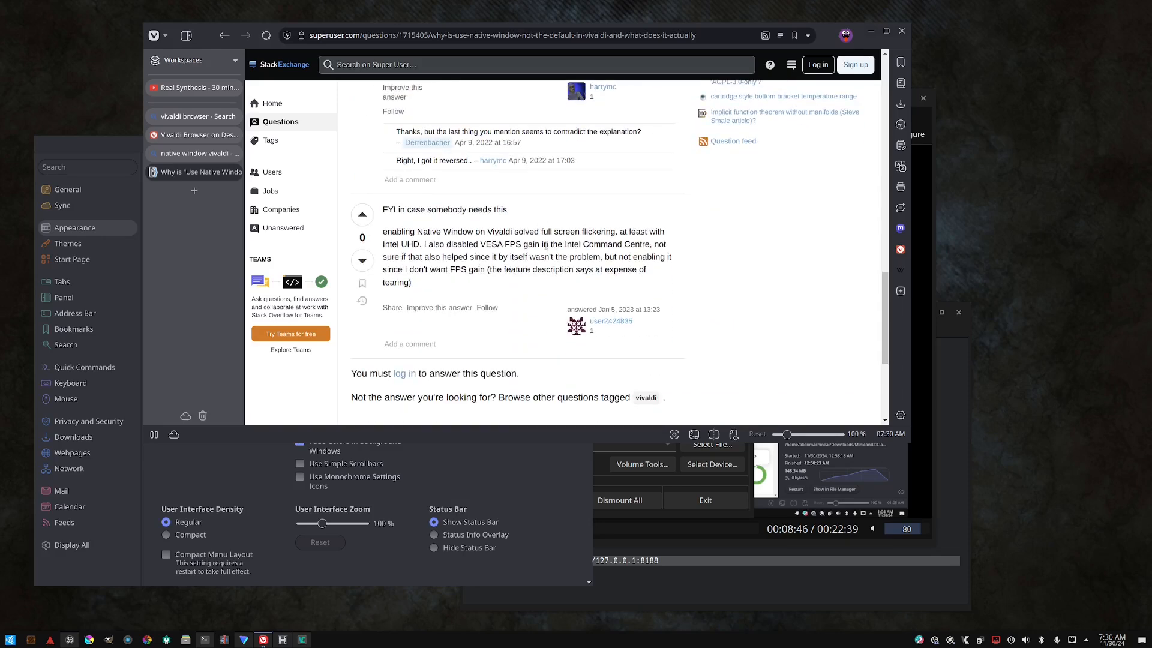
{"action": "scroll", "coordinate": [546, 246], "scroll_direction": "down", "scroll_amount": 2}
- Return to the Appearance settings, enable Show Title Bar, and move the Settings window up and to the right
{"action": "left_click", "coordinate": [522, 468]}
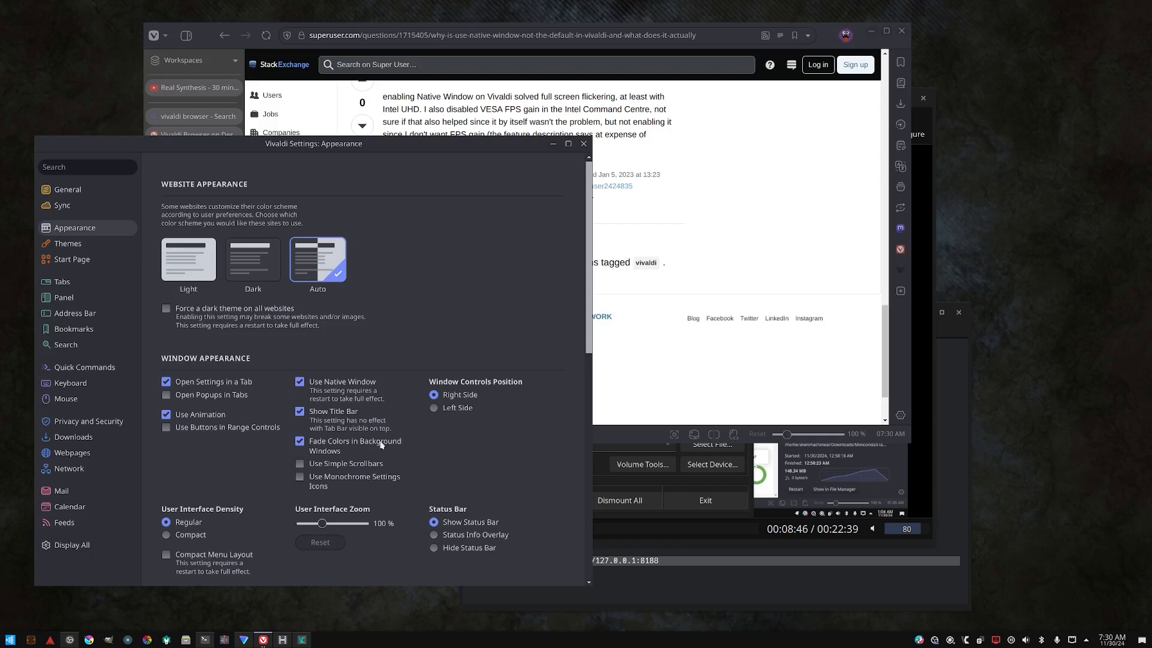
{"action": "left_click", "coordinate": [343, 413]}
{"action": "left_click_drag", "start_coordinate": [176, 142], "coordinate": [291, 130]}
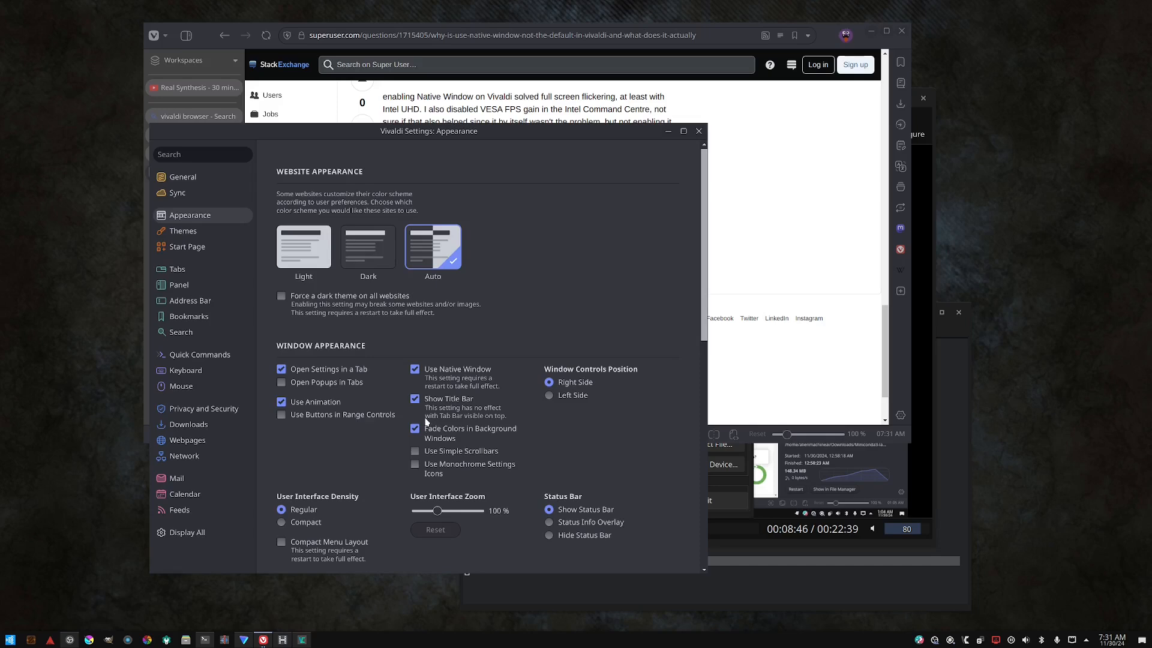
- Toggle the Use Simple Scrollbars option on and off several times
{"action": "left_click", "coordinate": [446, 454]}
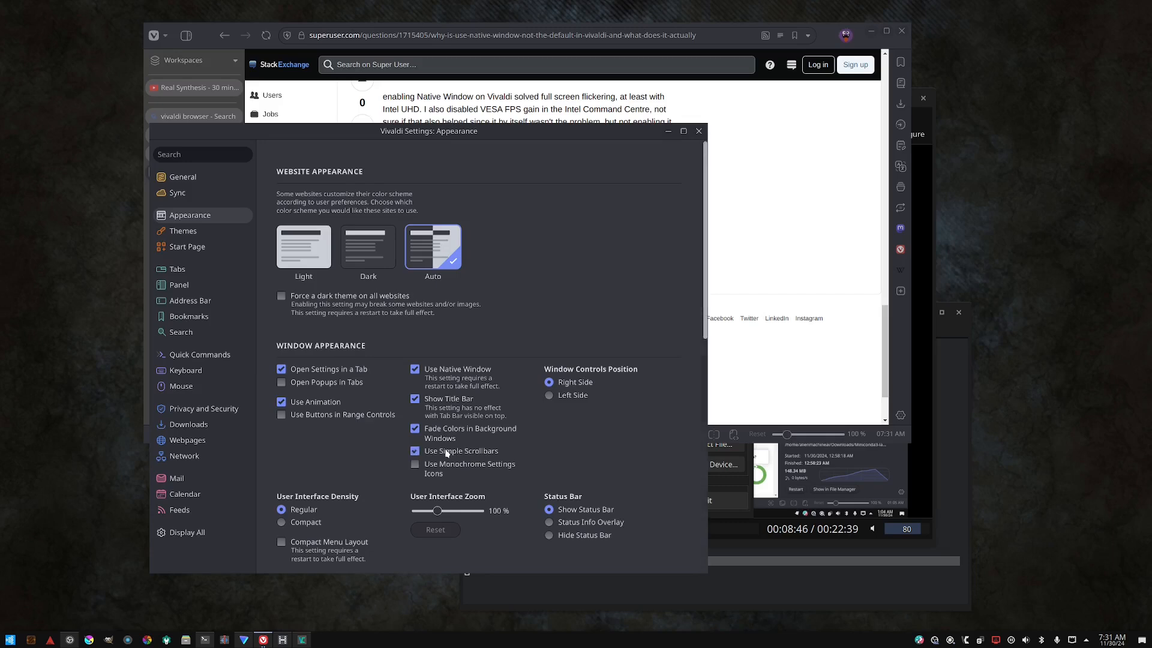
{"action": "left_click", "coordinate": [446, 453]}
{"action": "left_click", "coordinate": [446, 453]}
{"action": "left_click", "coordinate": [446, 453]}
{"action": "left_click", "coordinate": [446, 454]}
{"action": "left_click", "coordinate": [446, 453]}
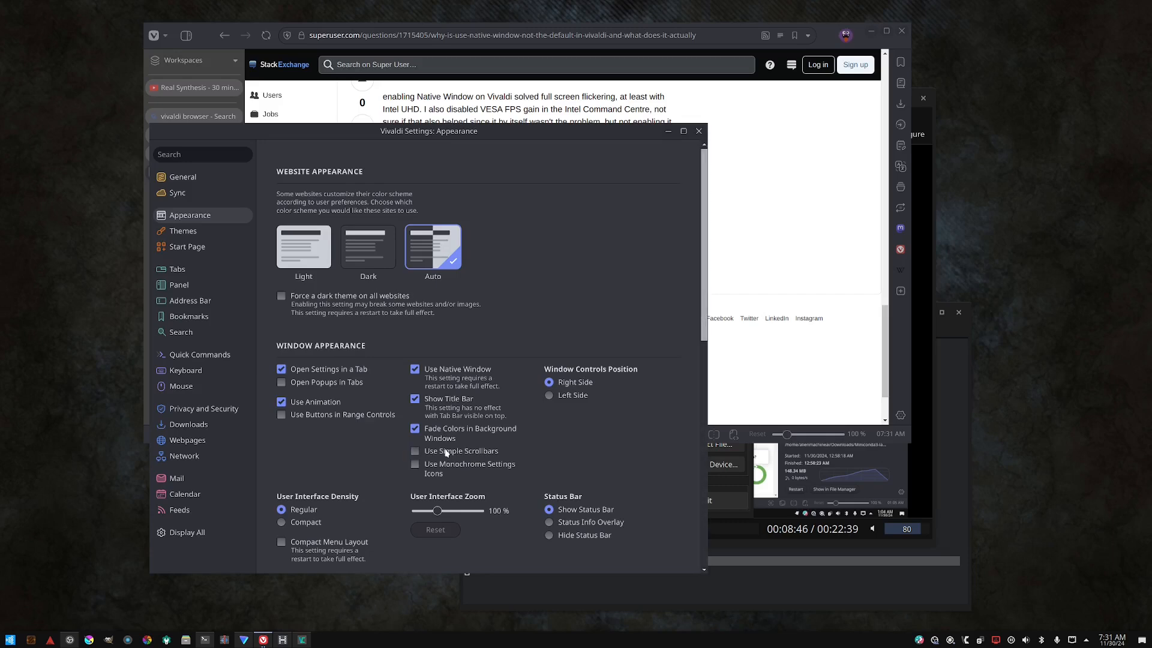
{"action": "left_click", "coordinate": [446, 454]}
{"action": "left_click", "coordinate": [446, 454]}
{"action": "left_click", "coordinate": [446, 453]}
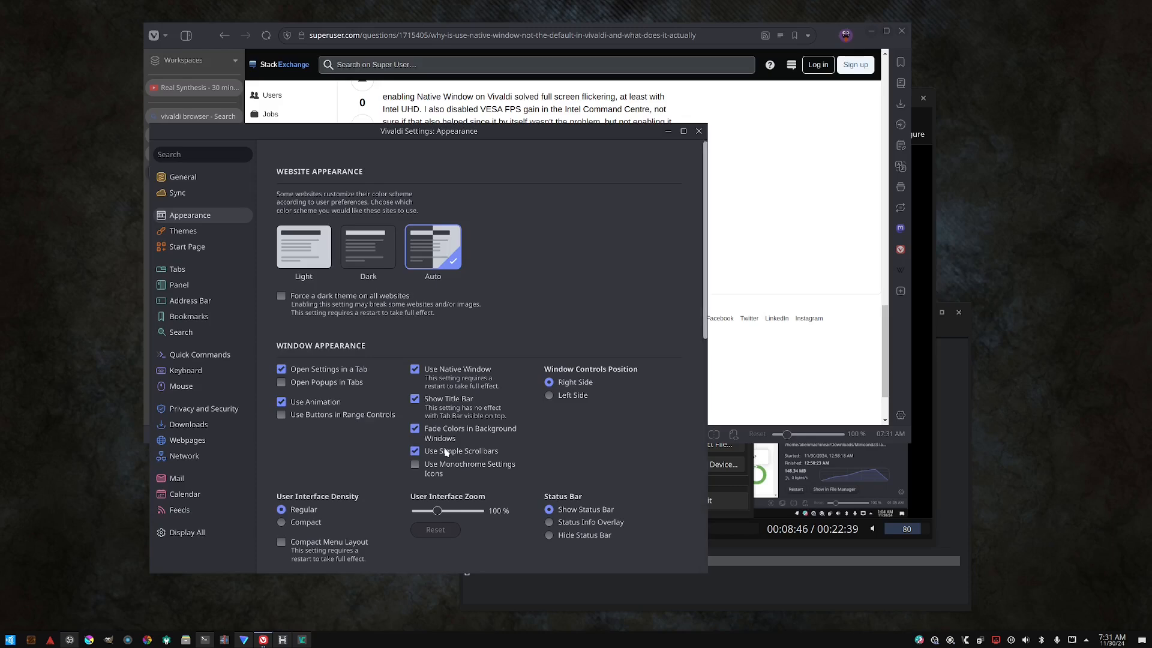
{"action": "left_click", "coordinate": [446, 453]}
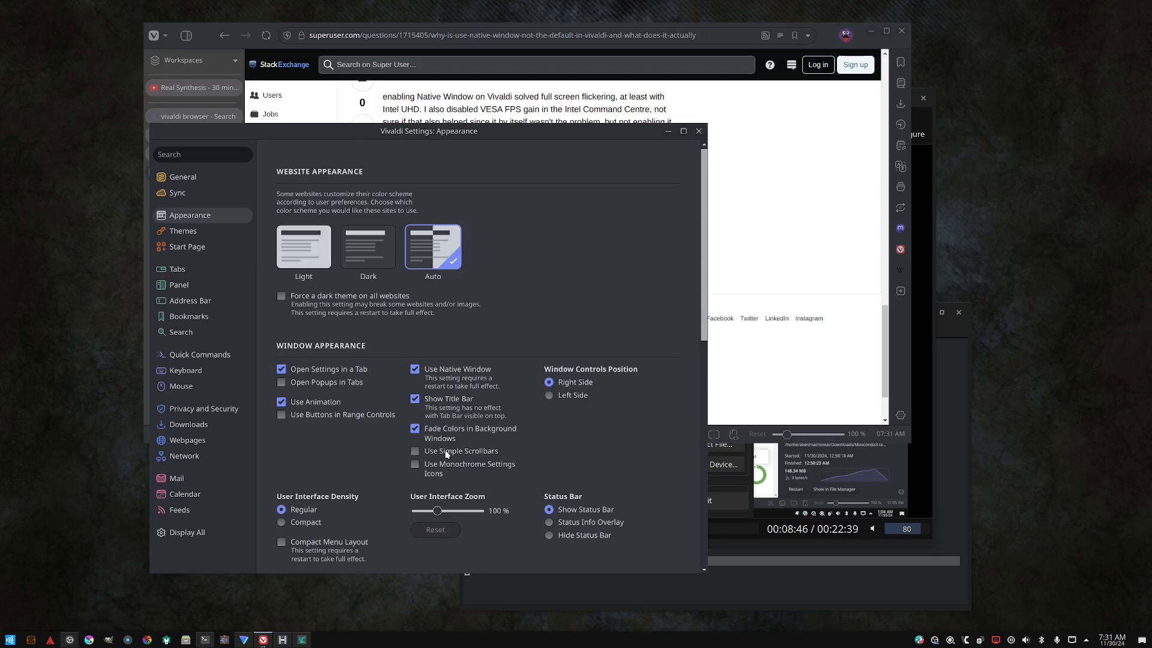
{"action": "left_click", "coordinate": [447, 452]}
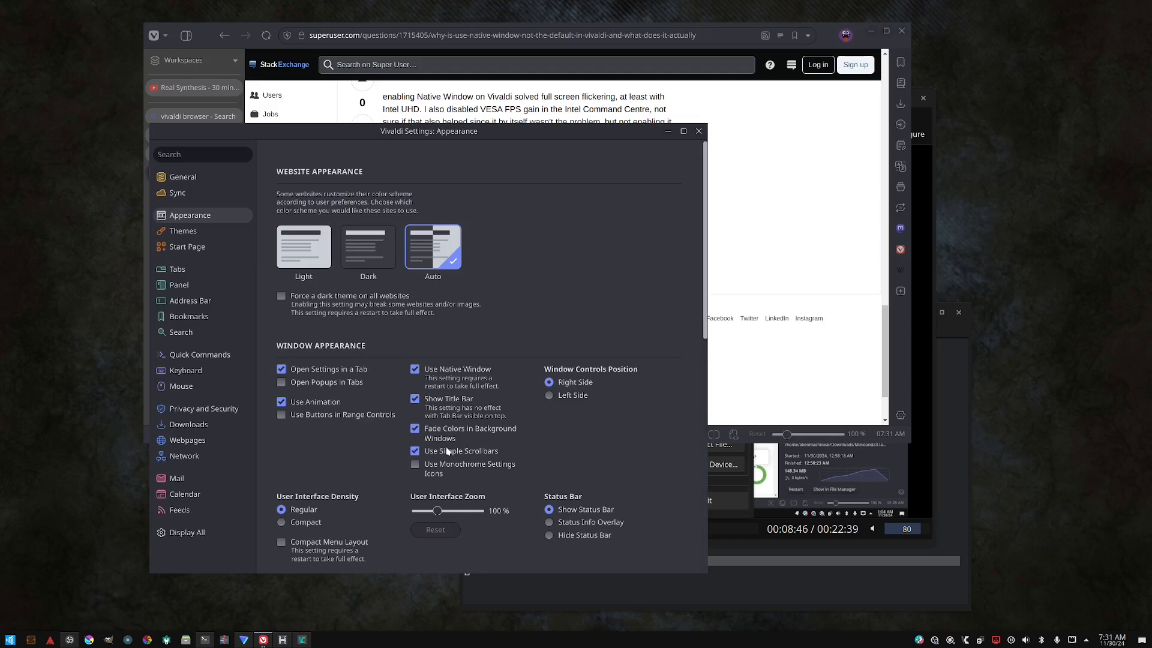
{"action": "left_click", "coordinate": [447, 452]}
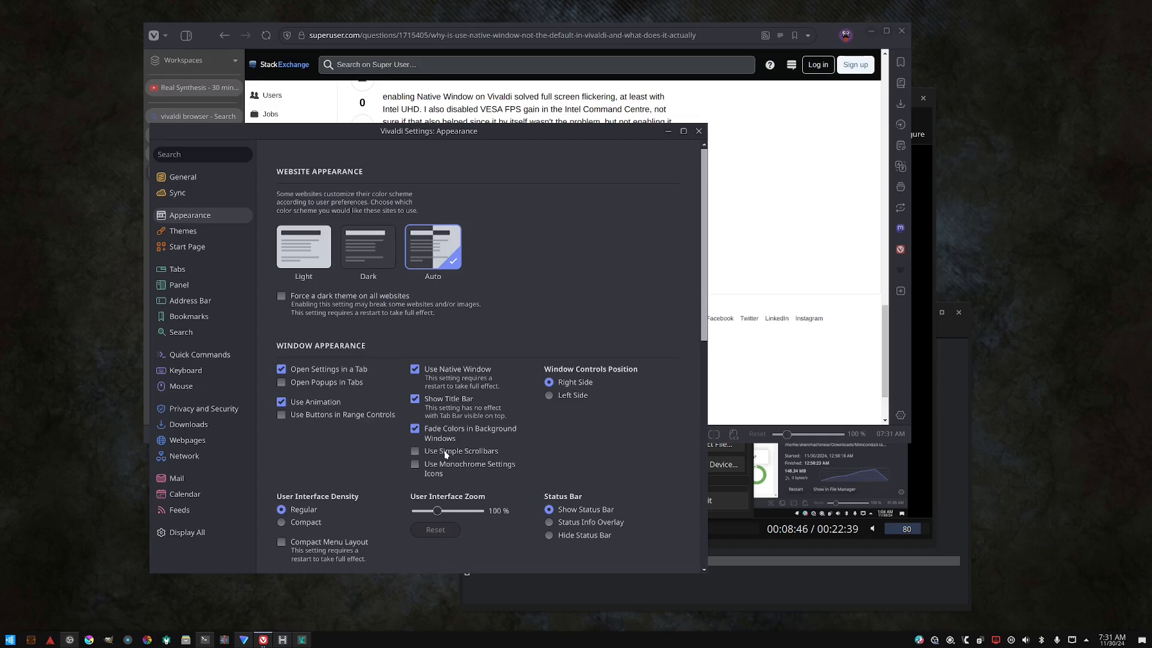
- Switch the Window Controls Position to Left Side and back to Right Side
{"action": "scroll", "coordinate": [474, 457], "scroll_direction": "down", "scroll_amount": 2}
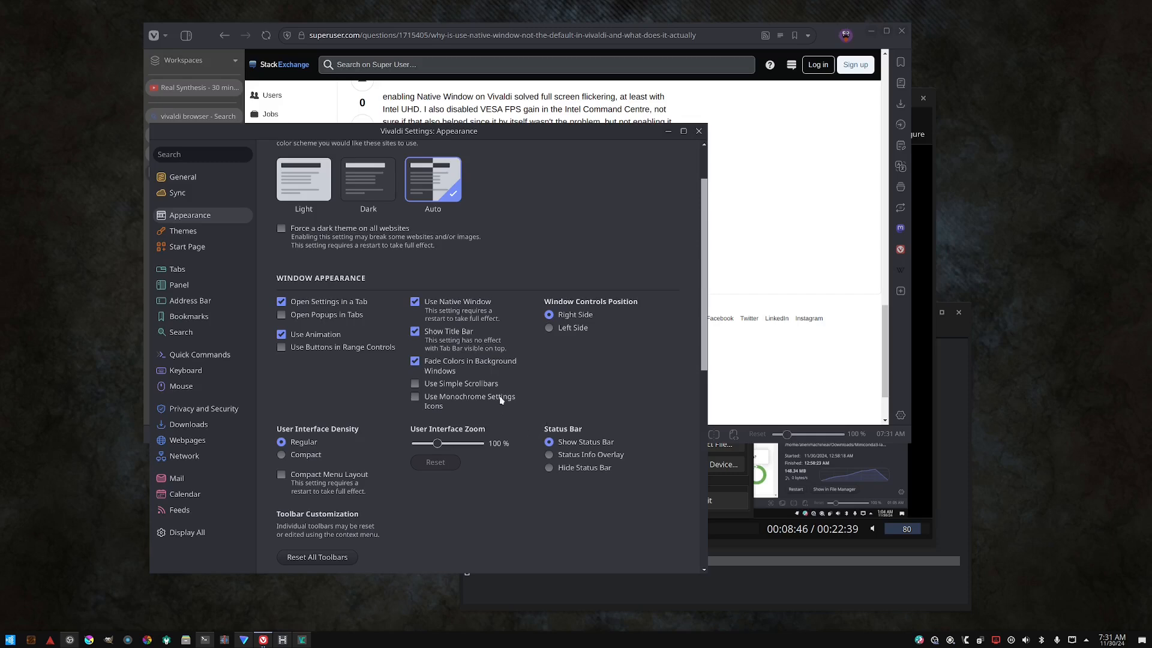
{"action": "left_click", "coordinate": [549, 328]}
{"action": "left_click", "coordinate": [548, 315]}
- Switch the User Interface Density to Compact and back to Regular
{"action": "scroll", "coordinate": [318, 443], "scroll_direction": "down", "scroll_amount": 4}
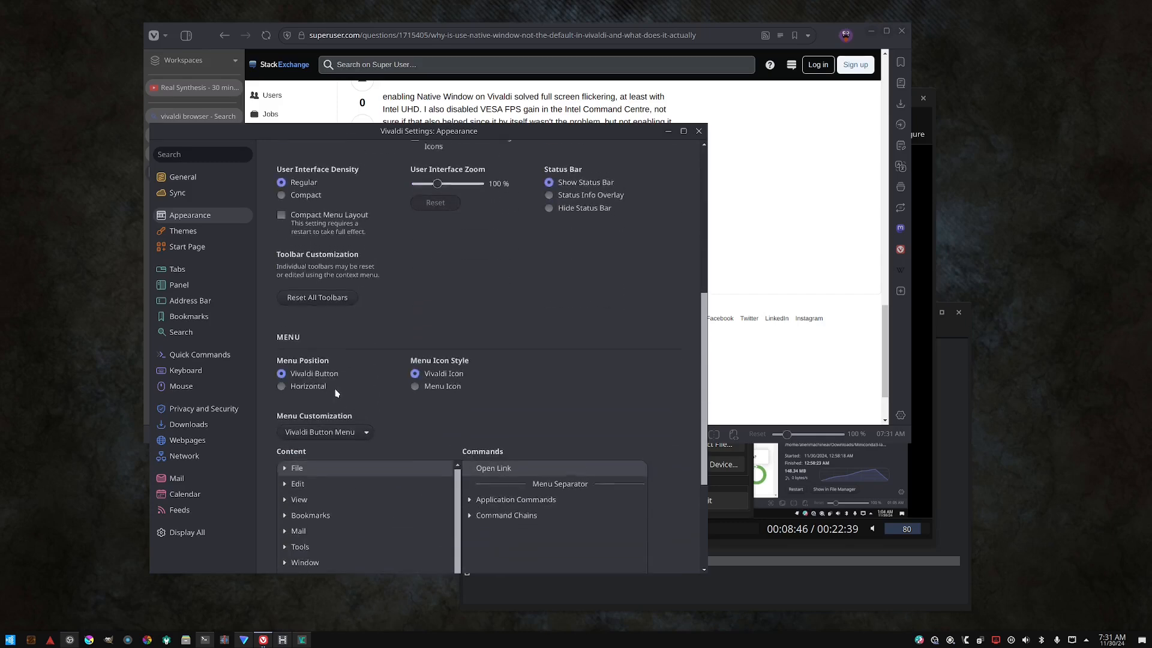
{"action": "scroll", "coordinate": [342, 368], "scroll_direction": "up", "scroll_amount": 2}
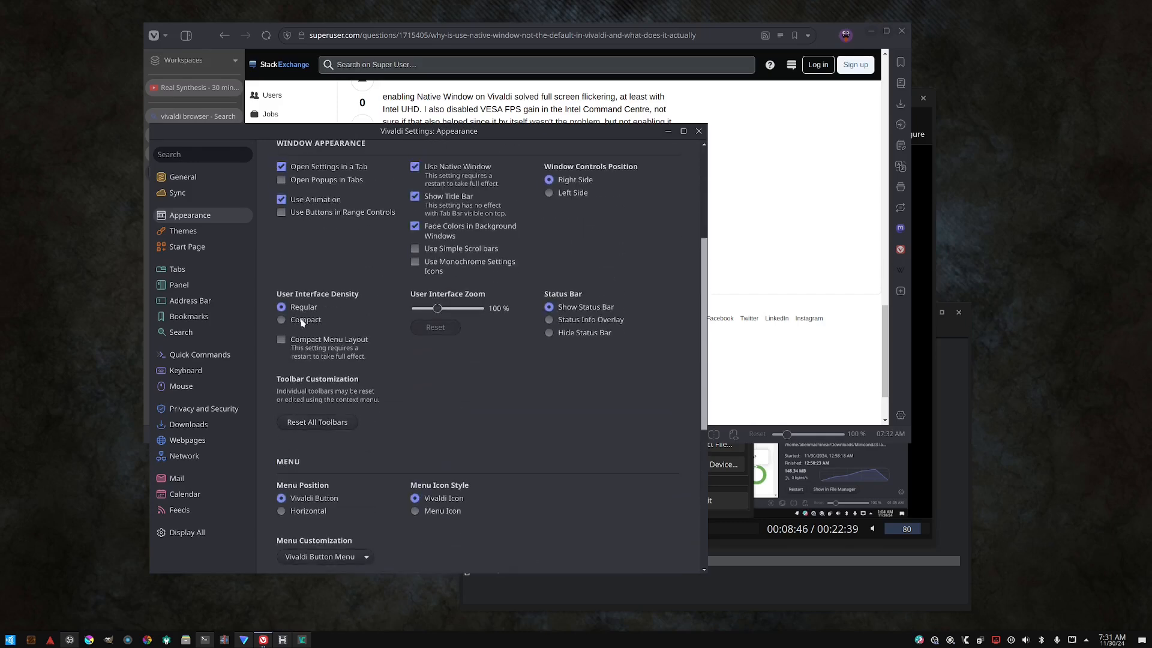
{"action": "left_click", "coordinate": [303, 321]}
{"action": "left_click", "coordinate": [309, 309]}
- Set the User Interface Zoom to 120% and move the Settings window further up and right
{"action": "left_click_drag", "start_coordinate": [443, 311], "coordinate": [446, 309]}
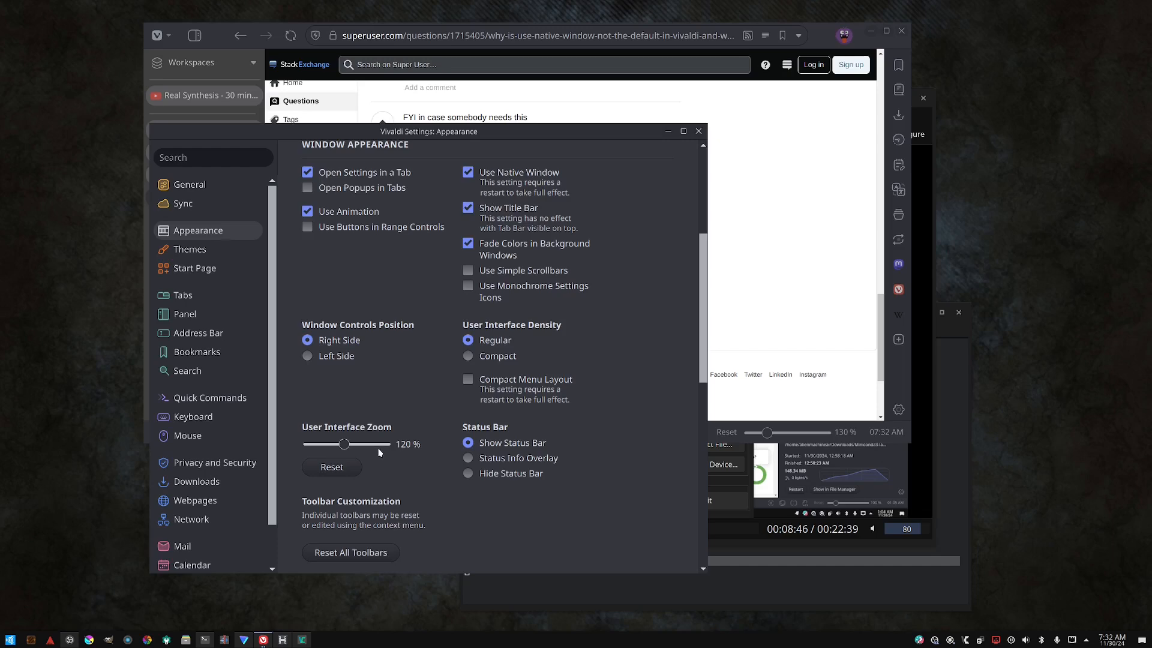
{"action": "scroll", "coordinate": [455, 435], "scroll_direction": "up", "scroll_amount": 5}
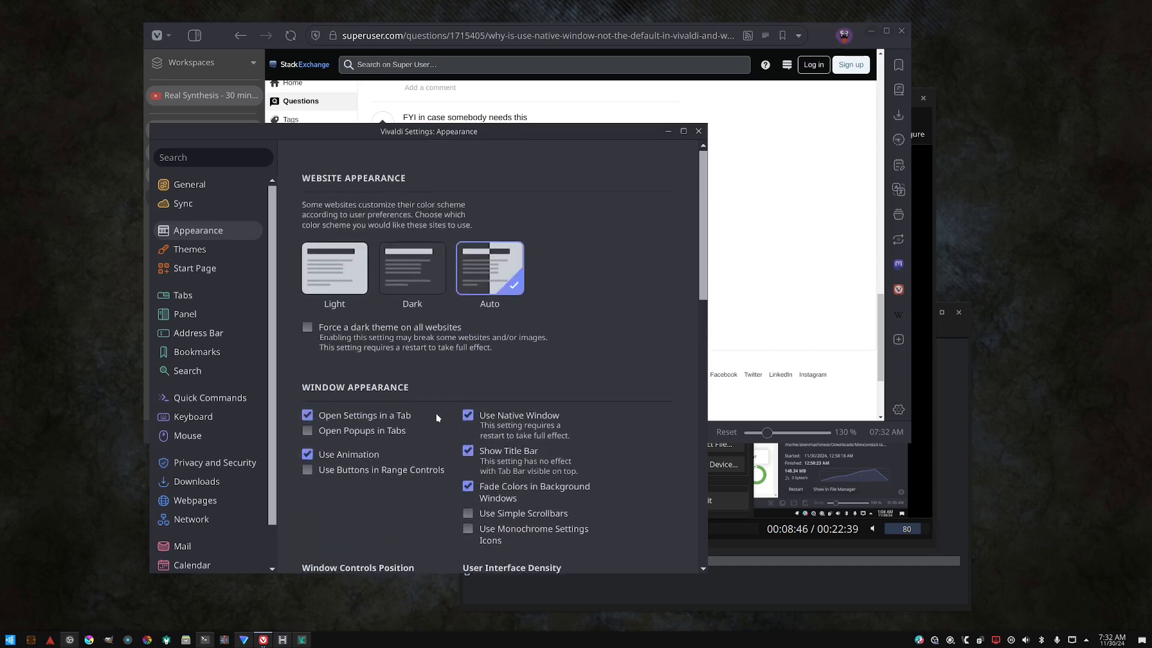
{"action": "scroll", "coordinate": [444, 420], "scroll_direction": "down", "scroll_amount": 5}
{"action": "scroll", "coordinate": [432, 327], "scroll_direction": "down", "scroll_amount": 3}
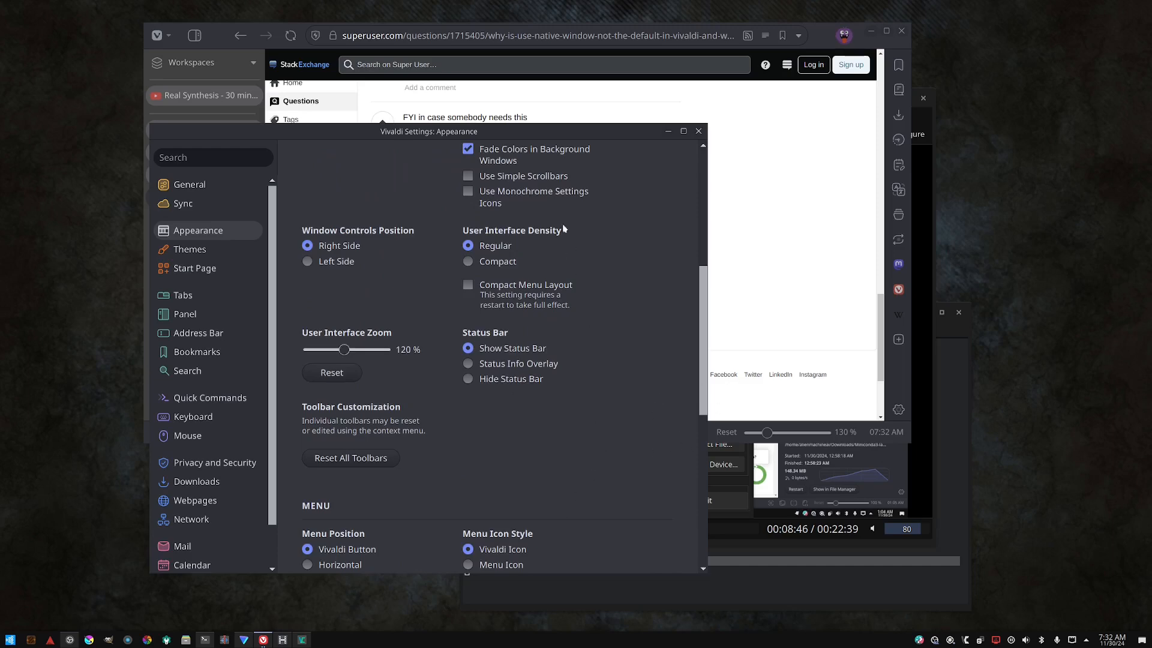
{"action": "left_click_drag", "start_coordinate": [537, 138], "coordinate": [600, 89]}
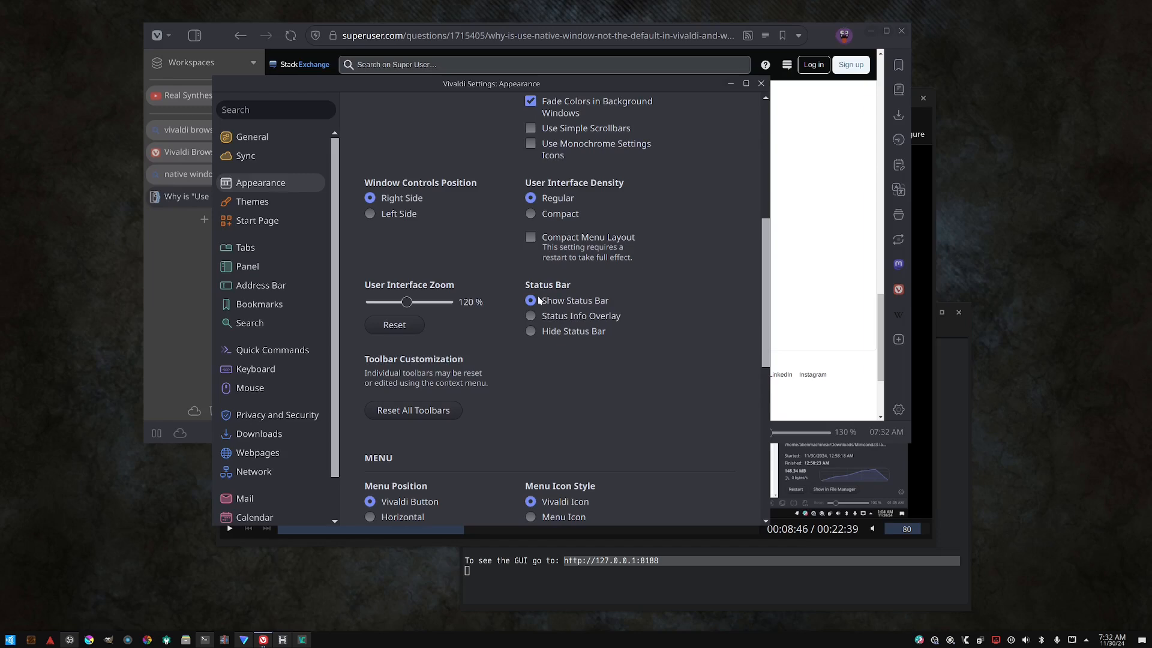
- Cycle the Status Bar setting through Status Info Overlay and Hide Status Bar, ending on Show Status Bar
{"action": "left_click", "coordinate": [532, 316]}
{"action": "left_click", "coordinate": [532, 331]}
{"action": "left_click", "coordinate": [533, 304]}
{"action": "left_click_drag", "start_coordinate": [713, 78], "coordinate": [587, 54]}
{"action": "left_click", "coordinate": [427, 291]}
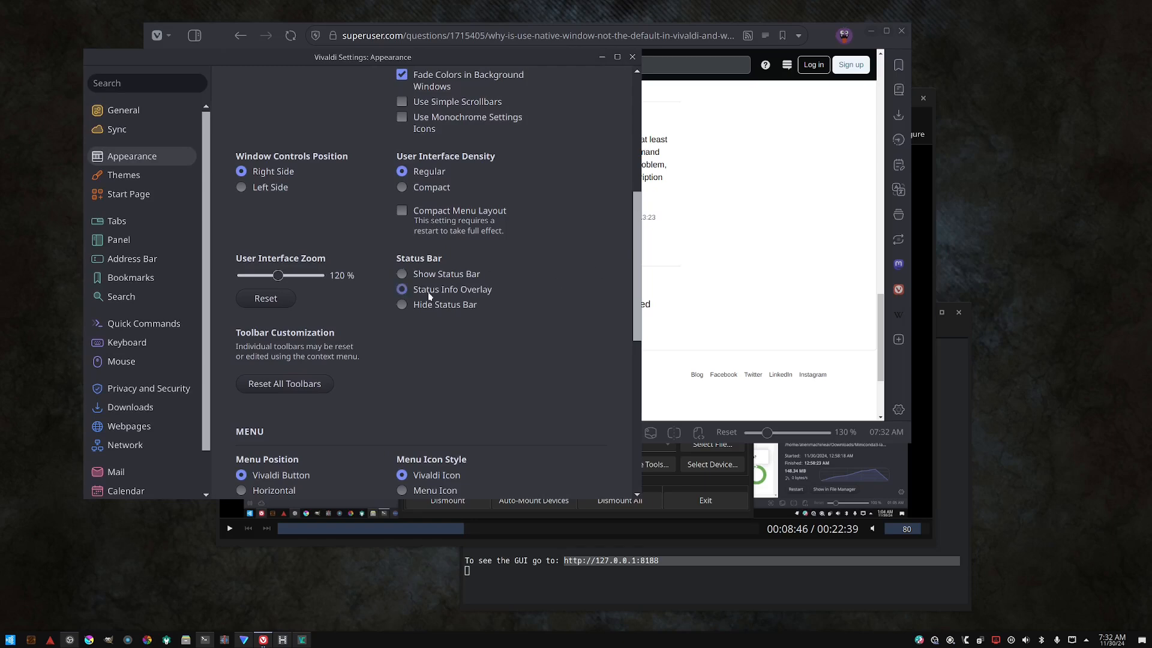
{"action": "left_click", "coordinate": [430, 274]}
- Return to the Settings window and switch the Status Bar to Status Info Overlay and back to Show Status Bar
{"action": "mouse_move", "coordinate": [262, 644]}
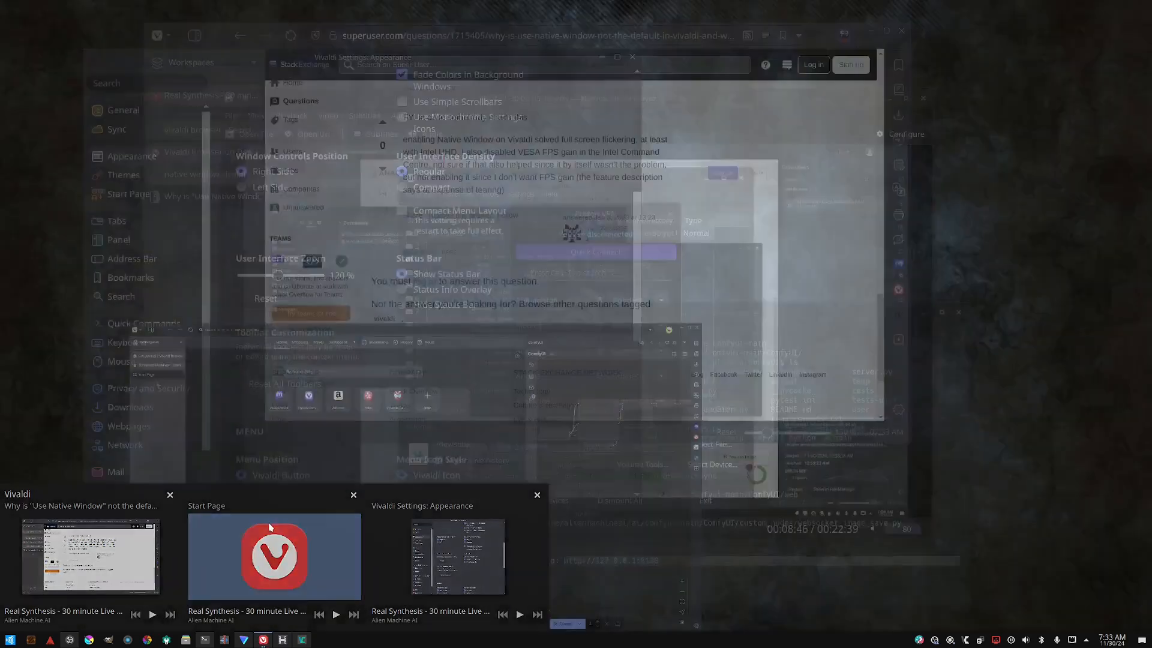
{"action": "left_click", "coordinate": [269, 527]}
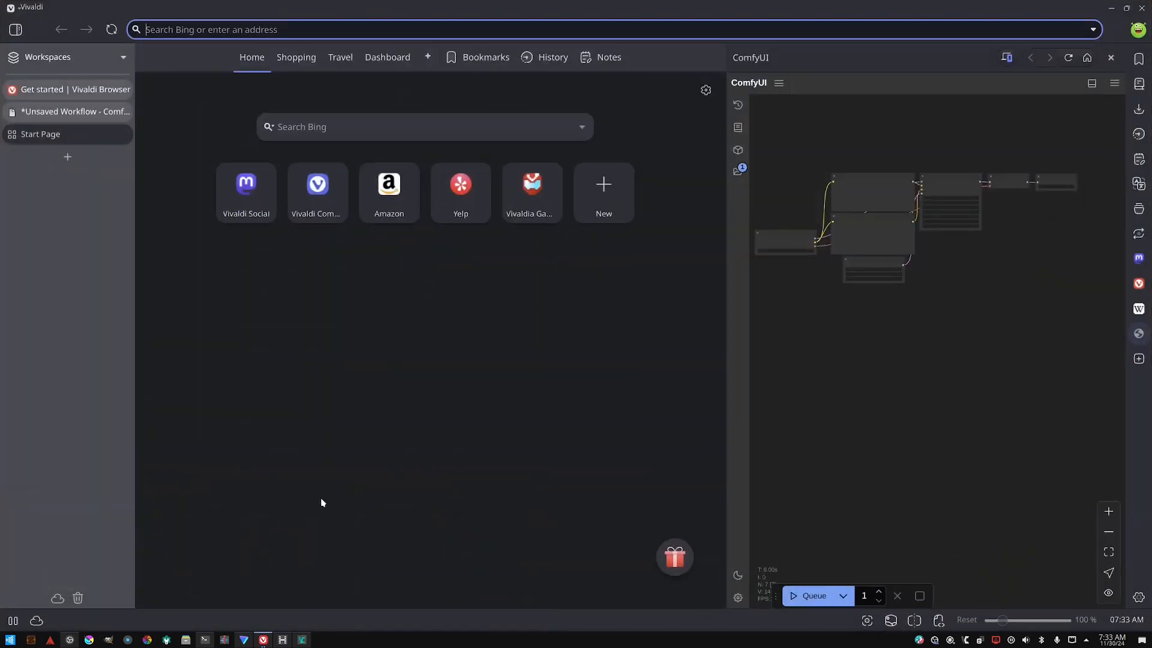
{"action": "mouse_move", "coordinate": [262, 641]}
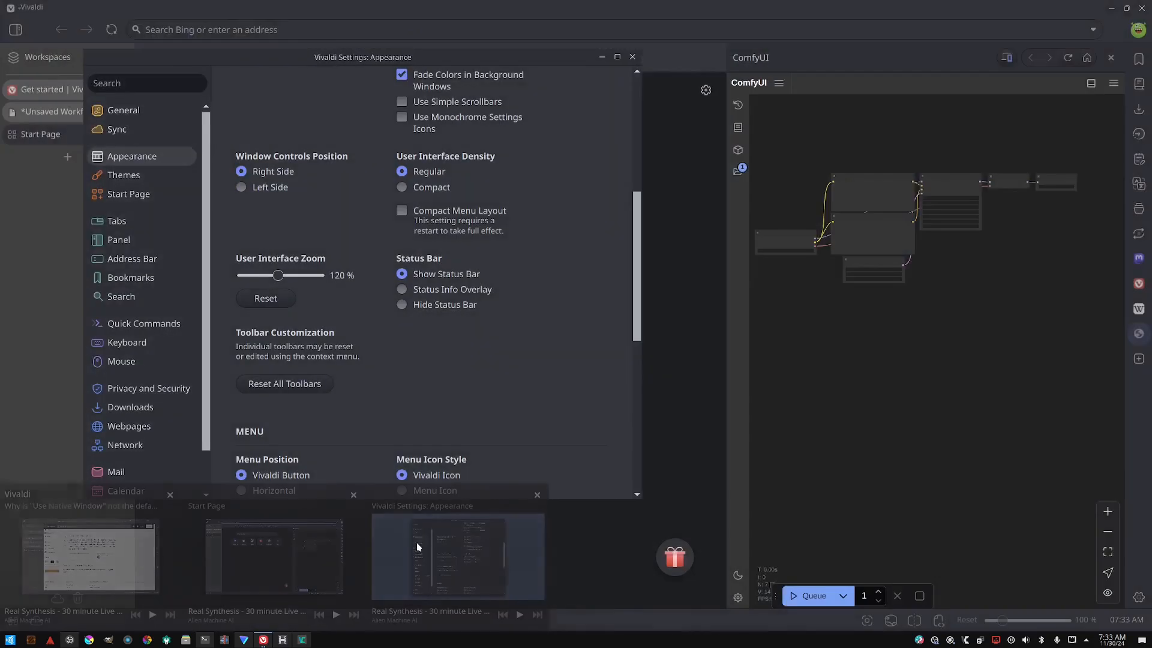
{"action": "left_click", "coordinate": [416, 543]}
{"action": "left_click", "coordinate": [423, 291]}
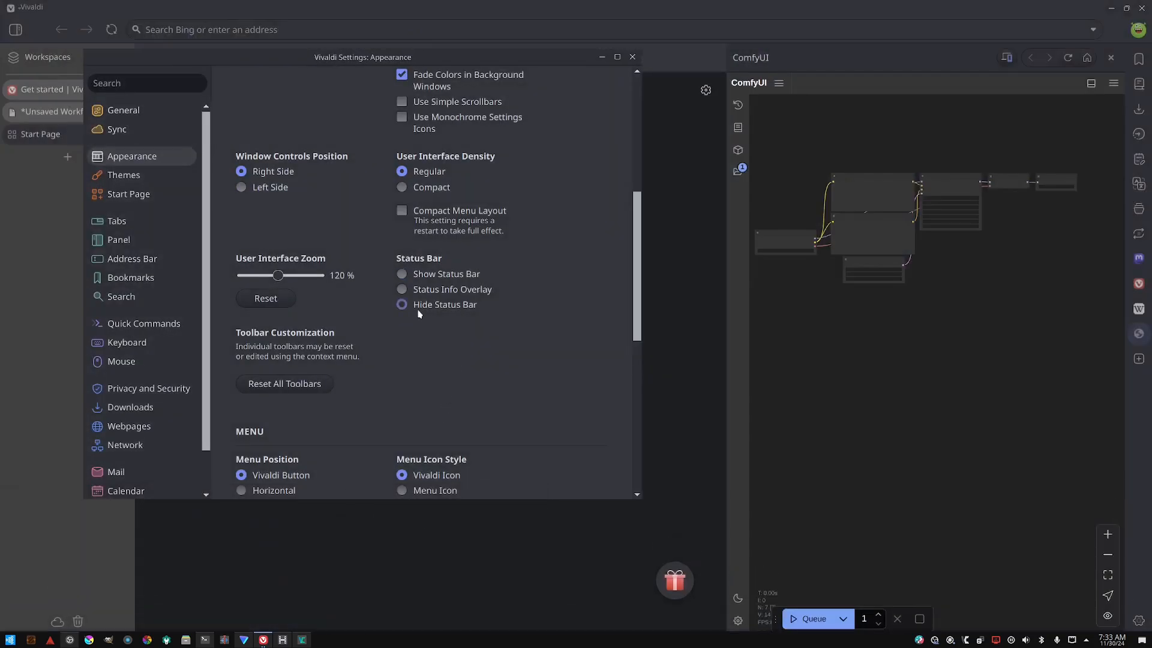
{"action": "left_click", "coordinate": [413, 273]}
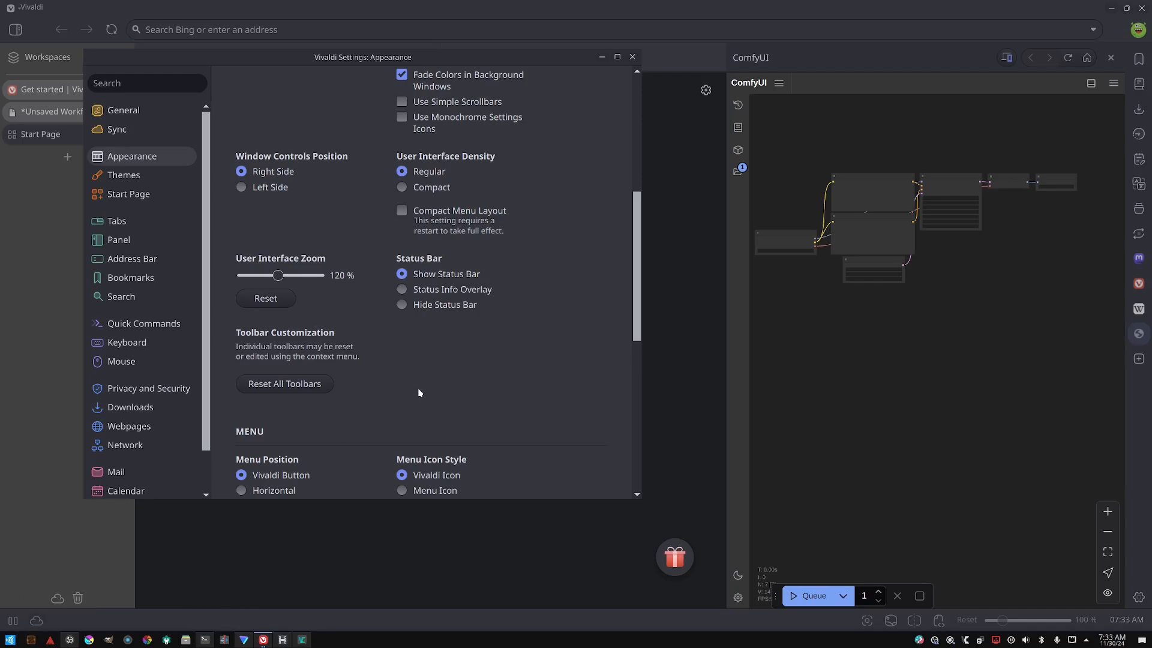
- Set the Menu Position to Horizontal
{"action": "scroll", "coordinate": [419, 396], "scroll_direction": "down", "scroll_amount": 2}
{"action": "scroll", "coordinate": [408, 399], "scroll_direction": "up", "scroll_amount": 1}
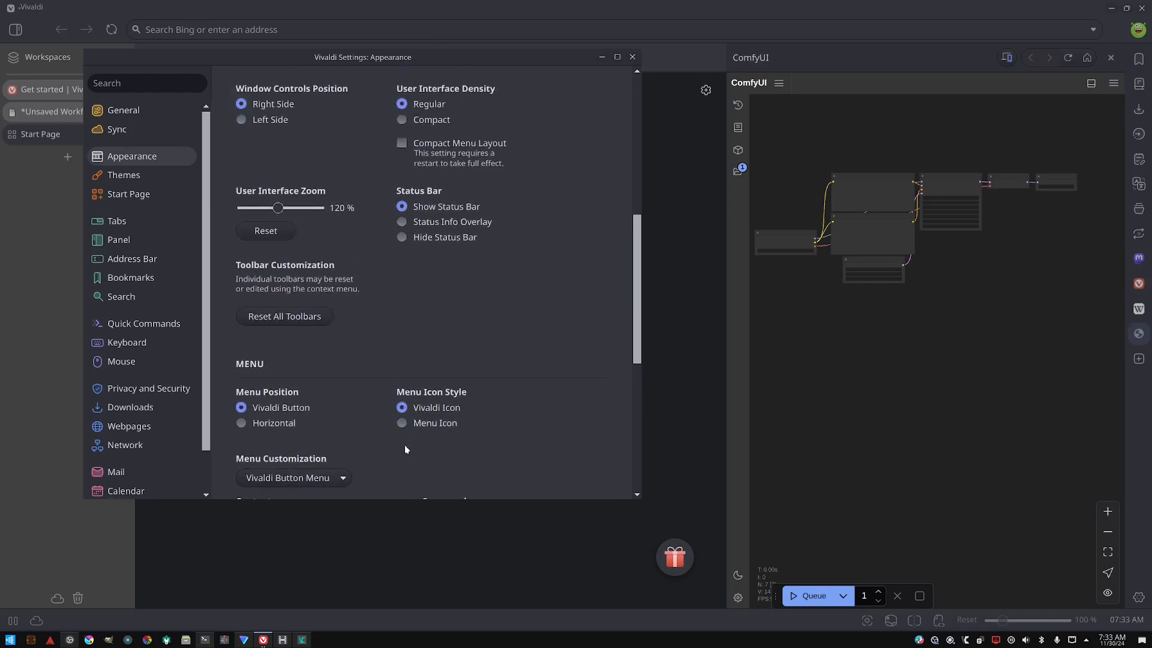
{"action": "right_click", "coordinate": [461, 621]}
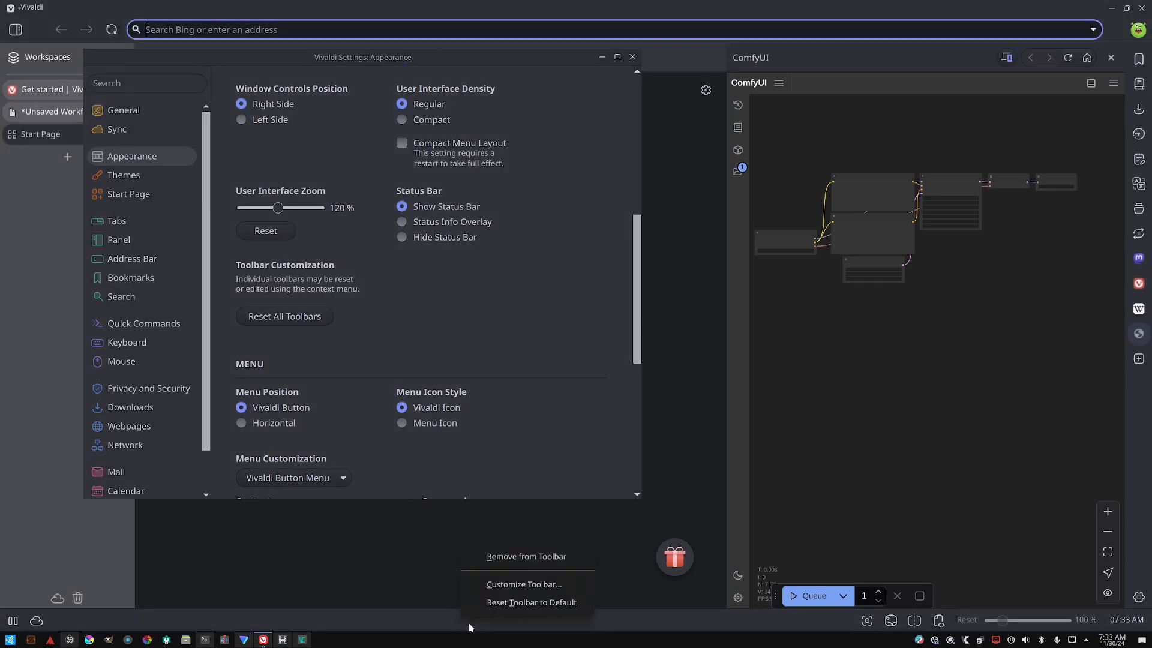
{"action": "left_click", "coordinate": [427, 449]}
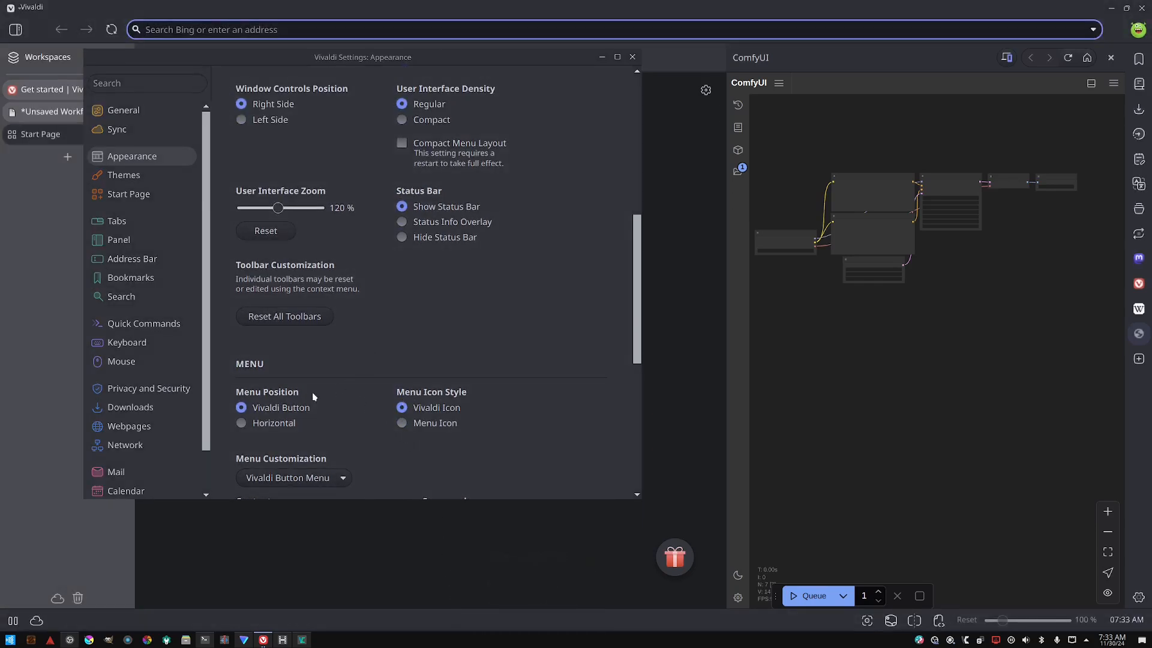
{"action": "left_click", "coordinate": [269, 424]}
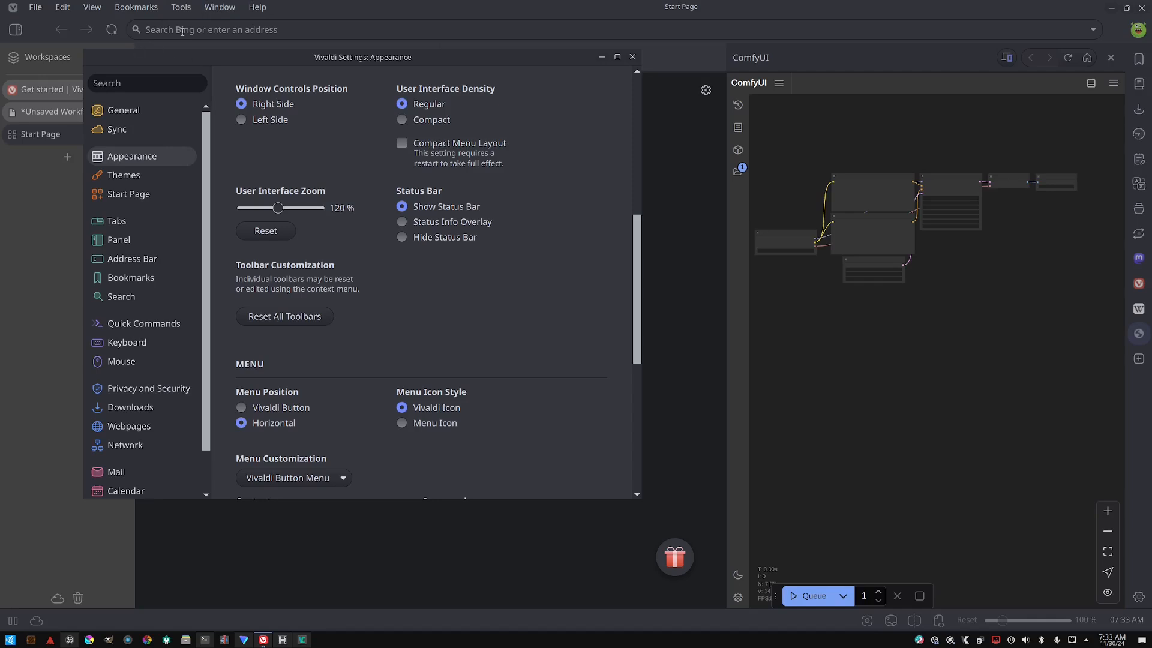
{"action": "left_click", "coordinate": [187, 7]}
{"action": "left_click", "coordinate": [186, 7]}
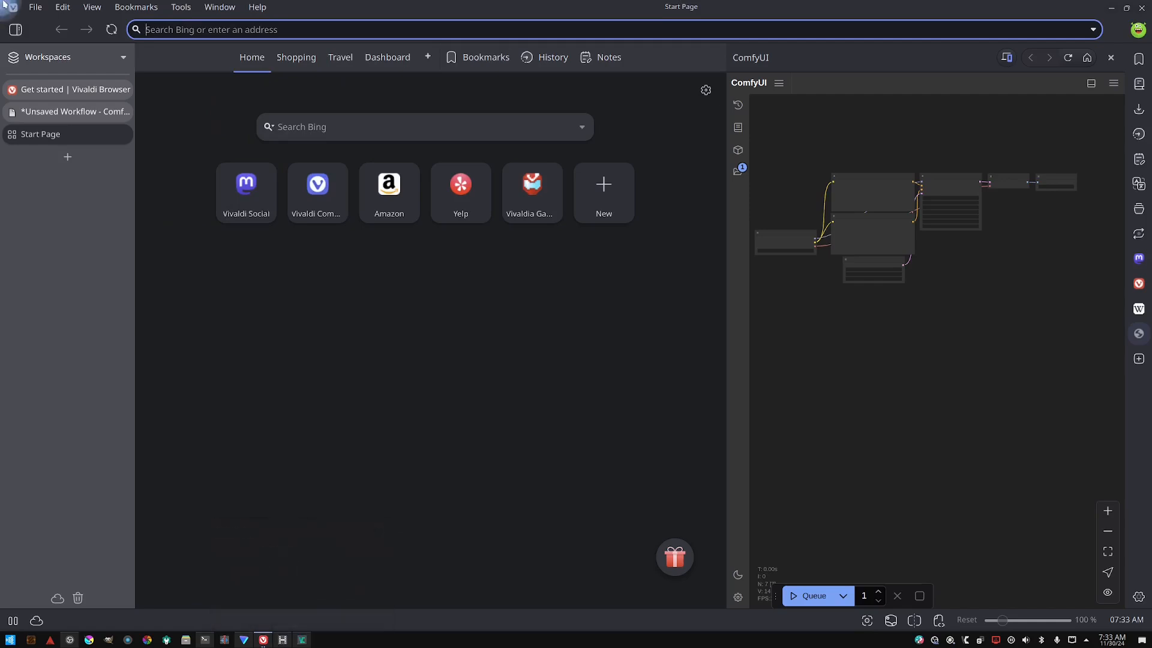
{"action": "left_click", "coordinate": [310, 639]}
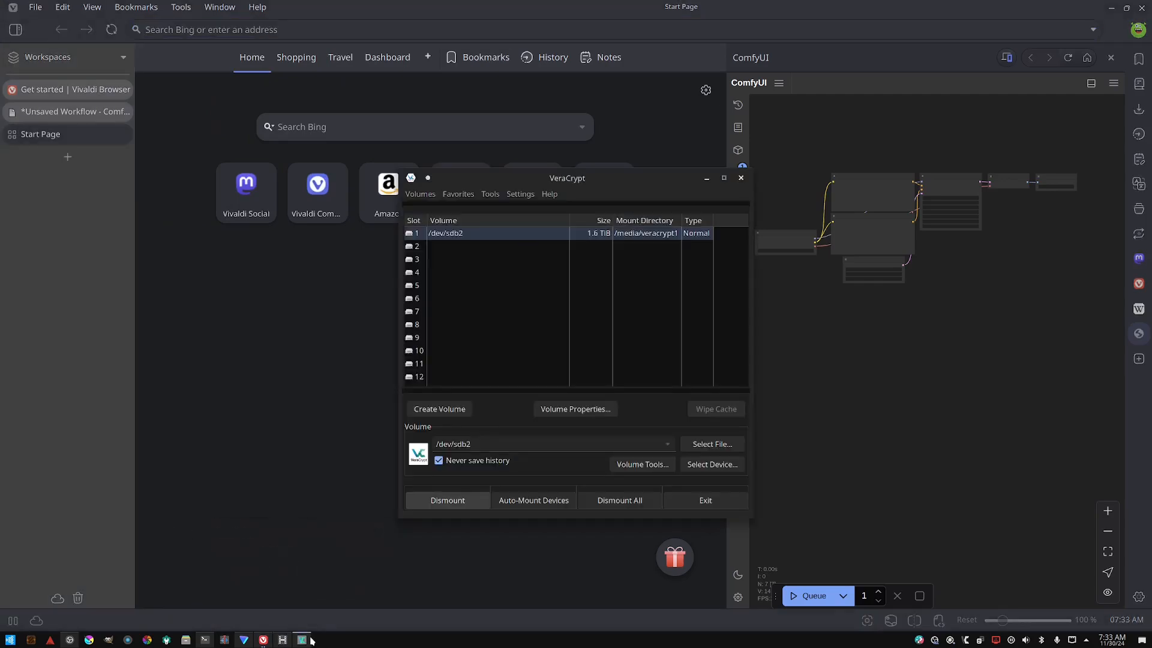
{"action": "left_click", "coordinate": [311, 639]}
{"action": "mouse_move", "coordinate": [262, 640]}
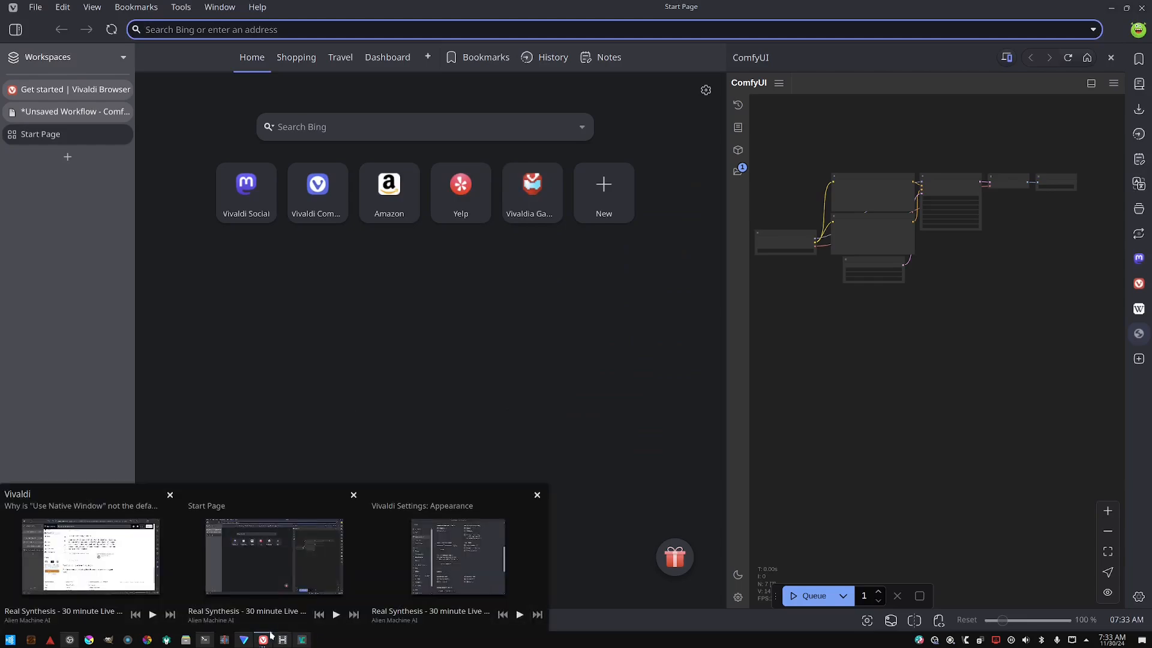
{"action": "left_click", "coordinate": [440, 515]}
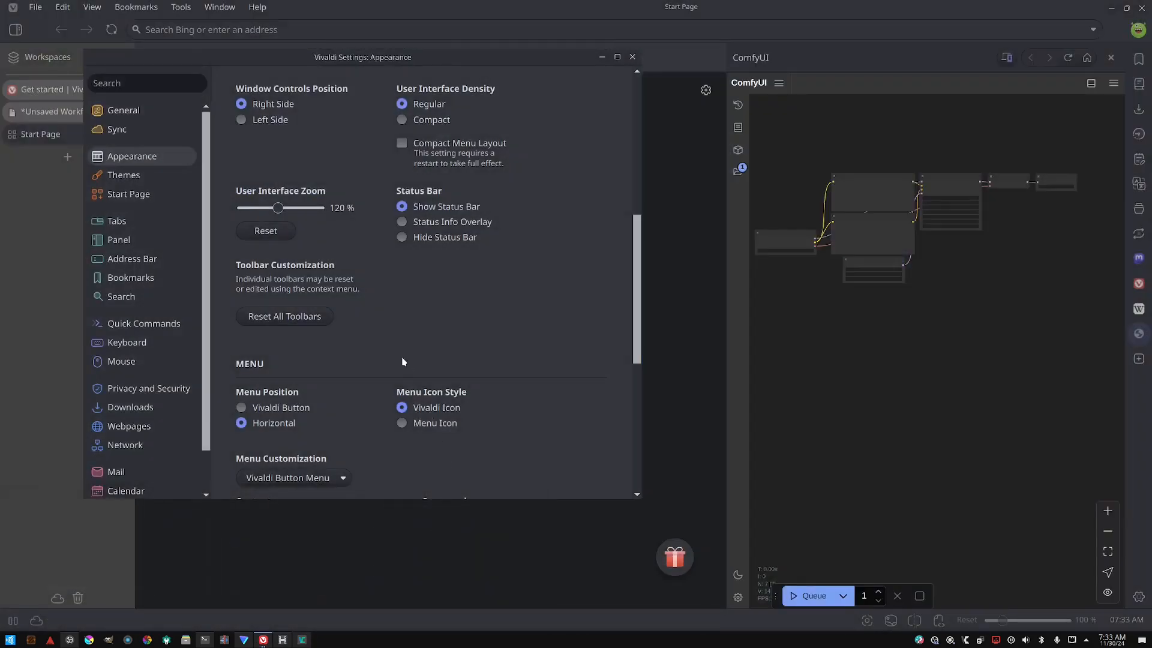
- Switch the Menu Icon Style to Menu Icon and back to Vivaldi Icon twice
{"action": "scroll", "coordinate": [397, 373], "scroll_direction": "down", "scroll_amount": 1}
{"action": "left_click", "coordinate": [419, 357]}
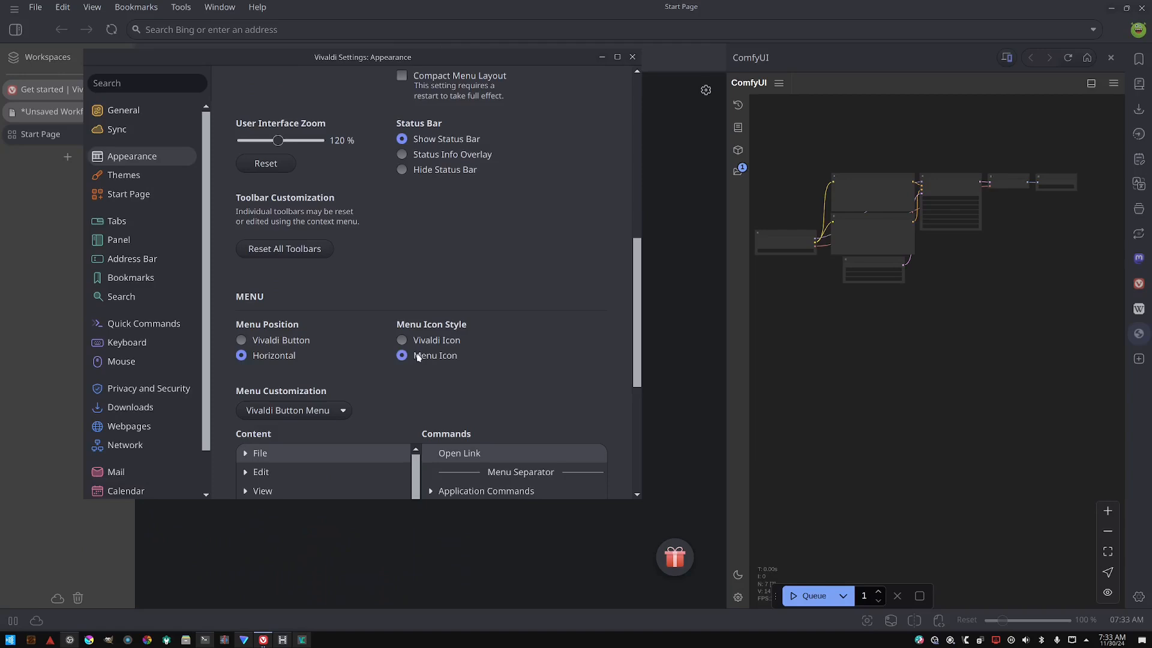
{"action": "left_click", "coordinate": [437, 342]}
{"action": "scroll", "coordinate": [459, 410], "scroll_direction": "down", "scroll_amount": 4}
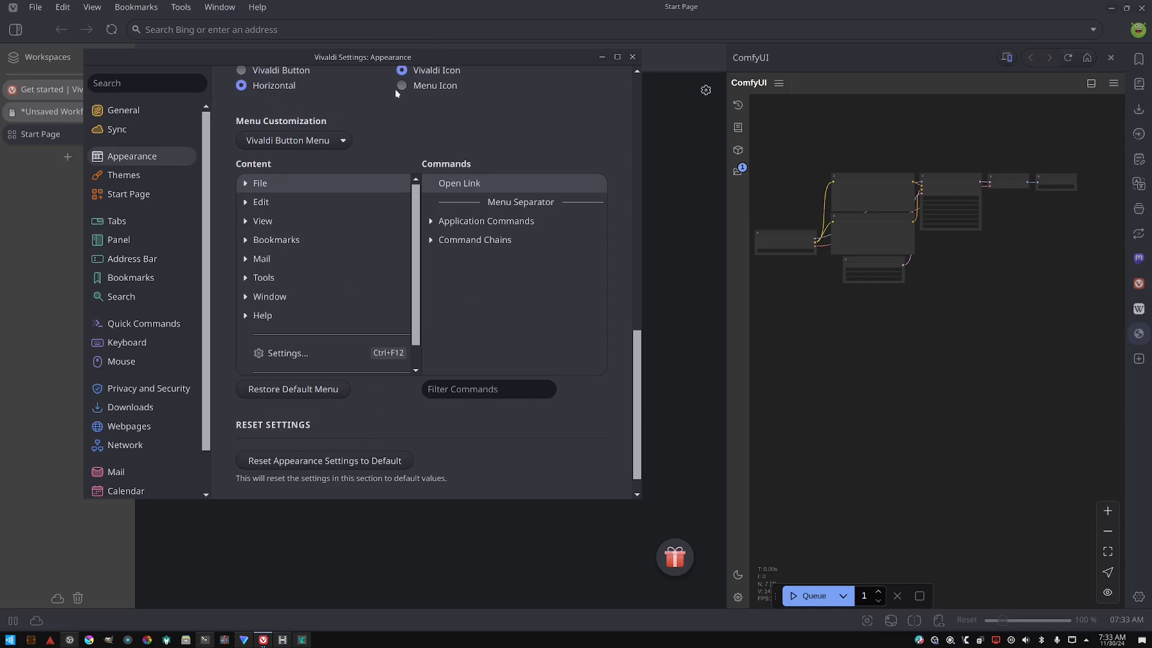
{"action": "left_click", "coordinate": [416, 87]}
{"action": "left_click", "coordinate": [408, 71]}
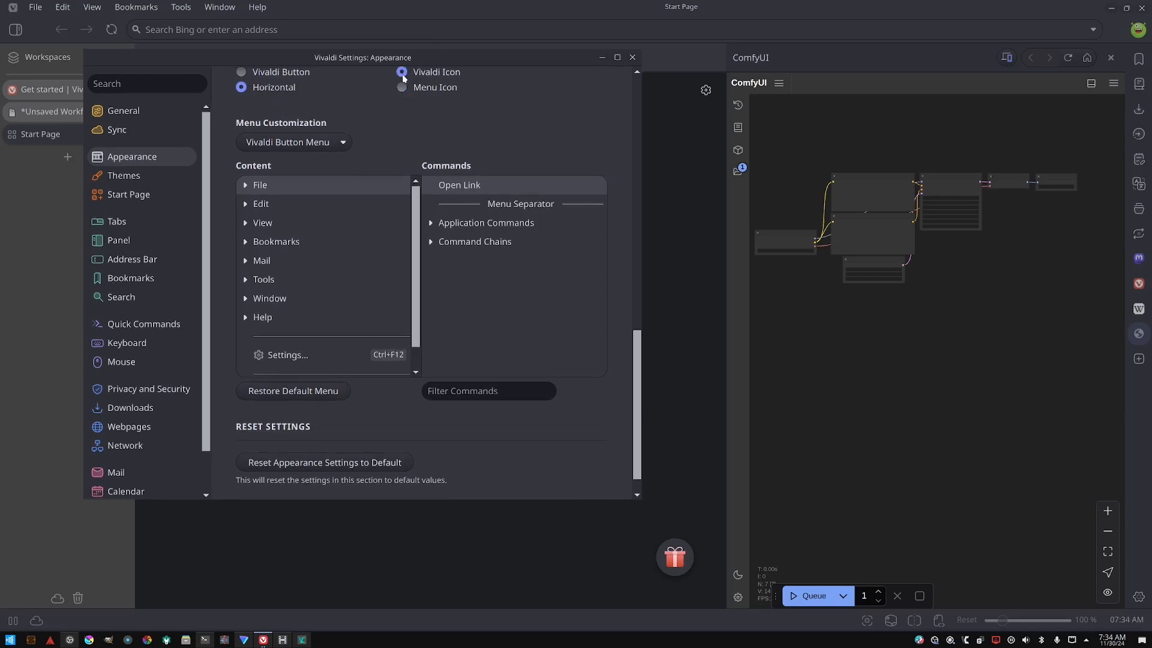
- Open the Themes settings page
{"action": "scroll", "coordinate": [391, 187], "scroll_direction": "down", "scroll_amount": 3}
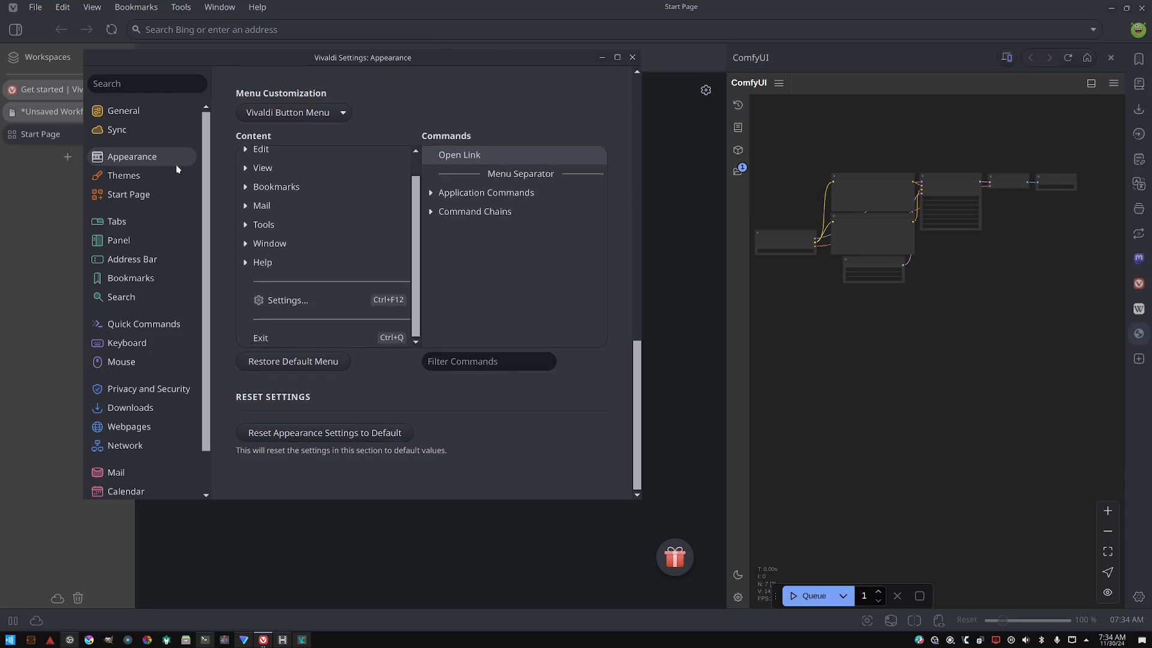
{"action": "left_click", "coordinate": [128, 176]}
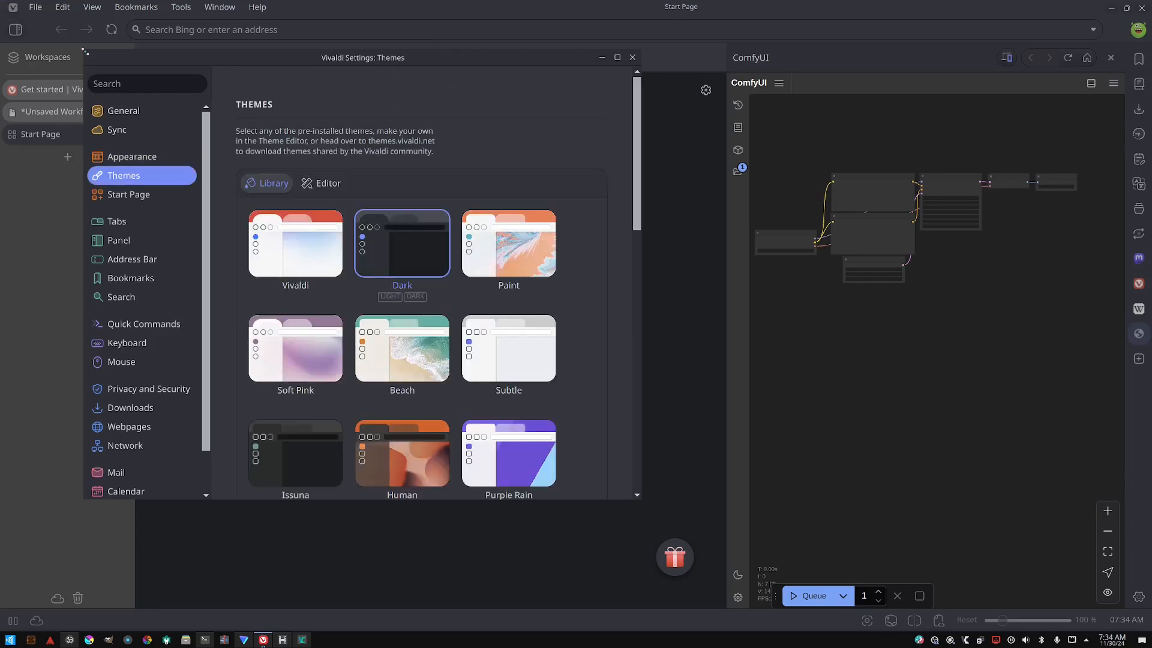
{"action": "mouse_move", "coordinate": [1, 0]}
{"action": "left_click", "coordinate": [402, 527]}
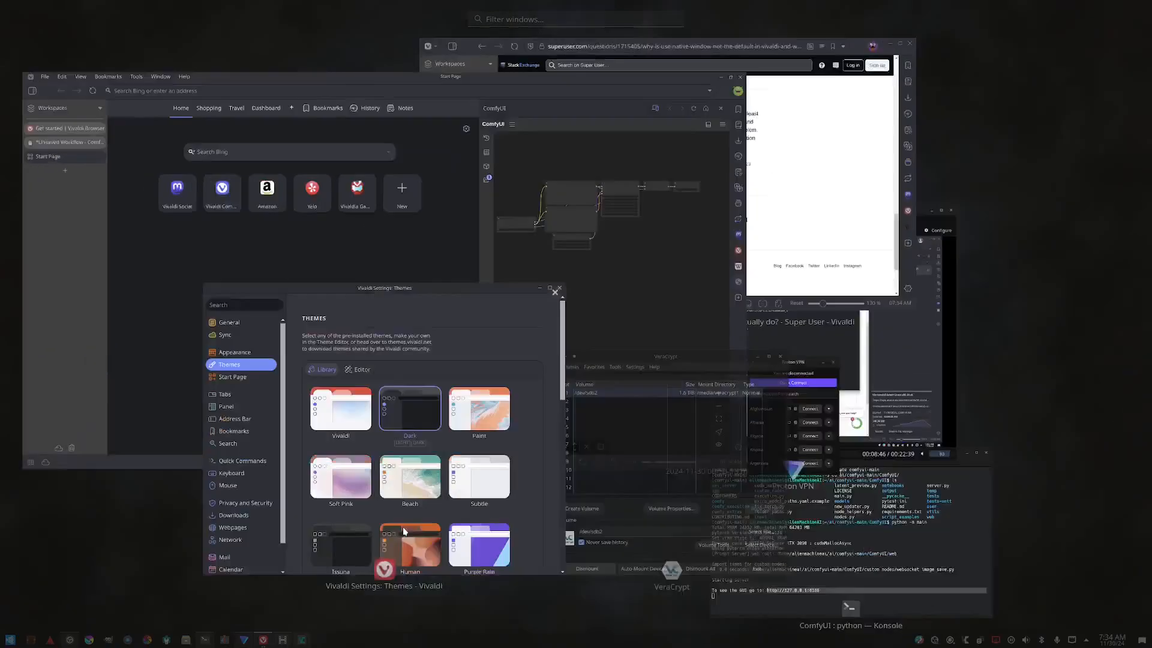
- Browse the theme library, icon set, private window theme and theme schedule options
{"action": "scroll", "coordinate": [438, 219], "scroll_direction": "down", "scroll_amount": 3}
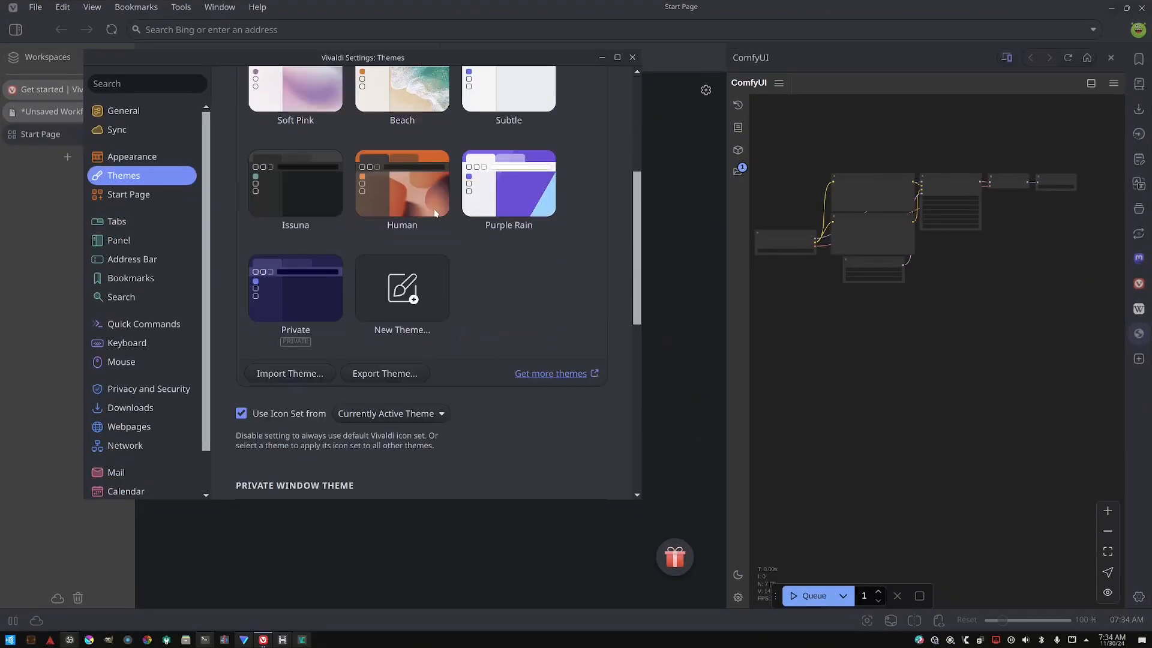
{"action": "scroll", "coordinate": [437, 273], "scroll_direction": "up", "scroll_amount": 5}
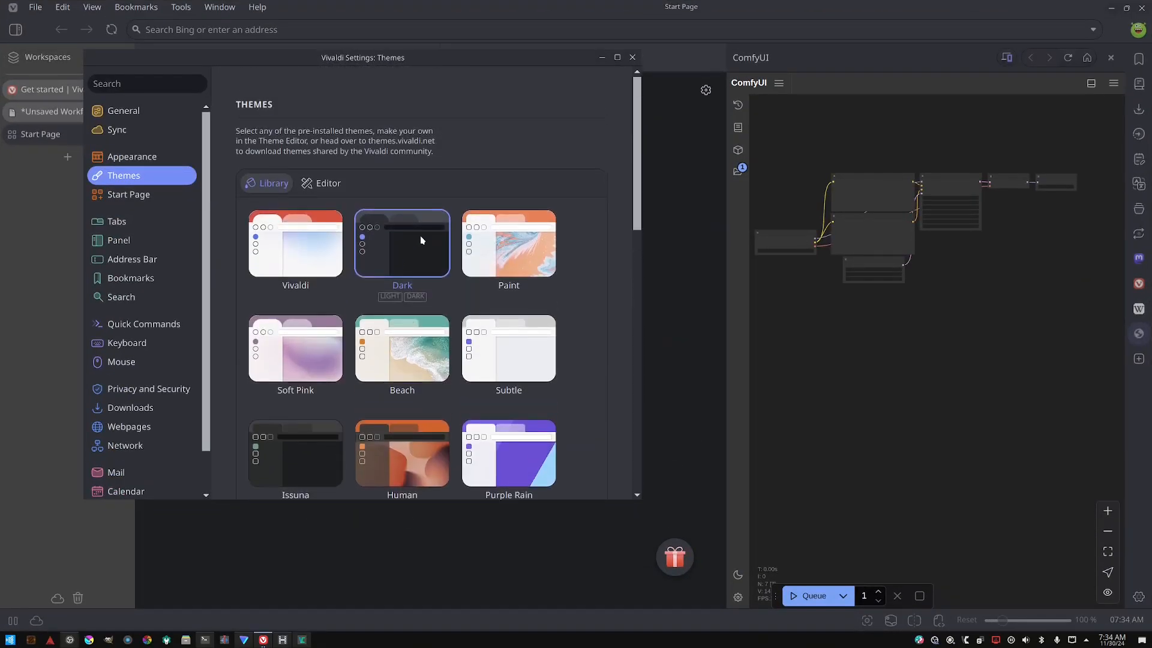
{"action": "scroll", "coordinate": [420, 240], "scroll_direction": "down", "scroll_amount": 5}
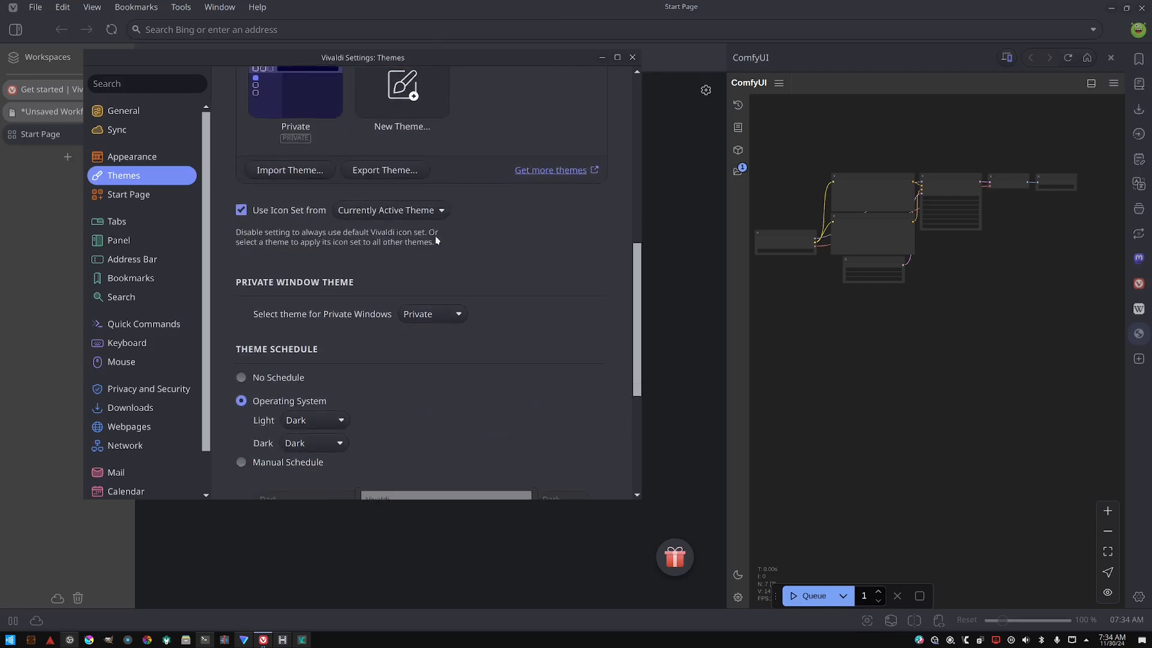
{"action": "scroll", "coordinate": [436, 240], "scroll_direction": "down", "scroll_amount": 2}
{"action": "scroll", "coordinate": [436, 243], "scroll_direction": "down", "scroll_amount": 2}
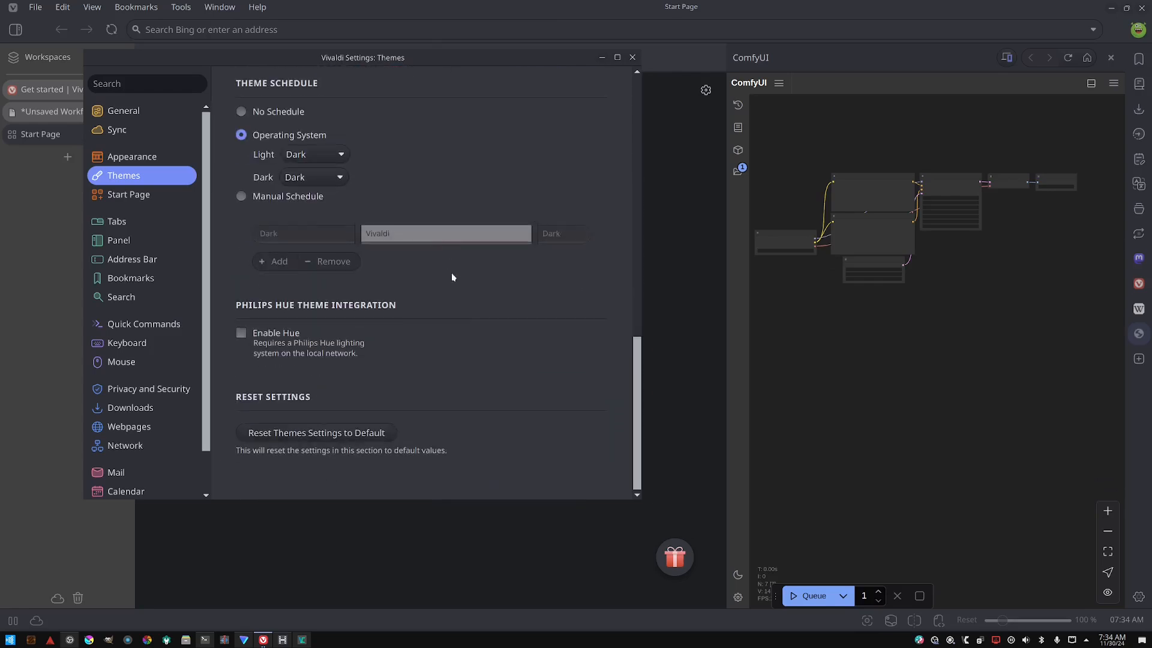
{"action": "scroll", "coordinate": [430, 304], "scroll_direction": "up", "scroll_amount": 10}
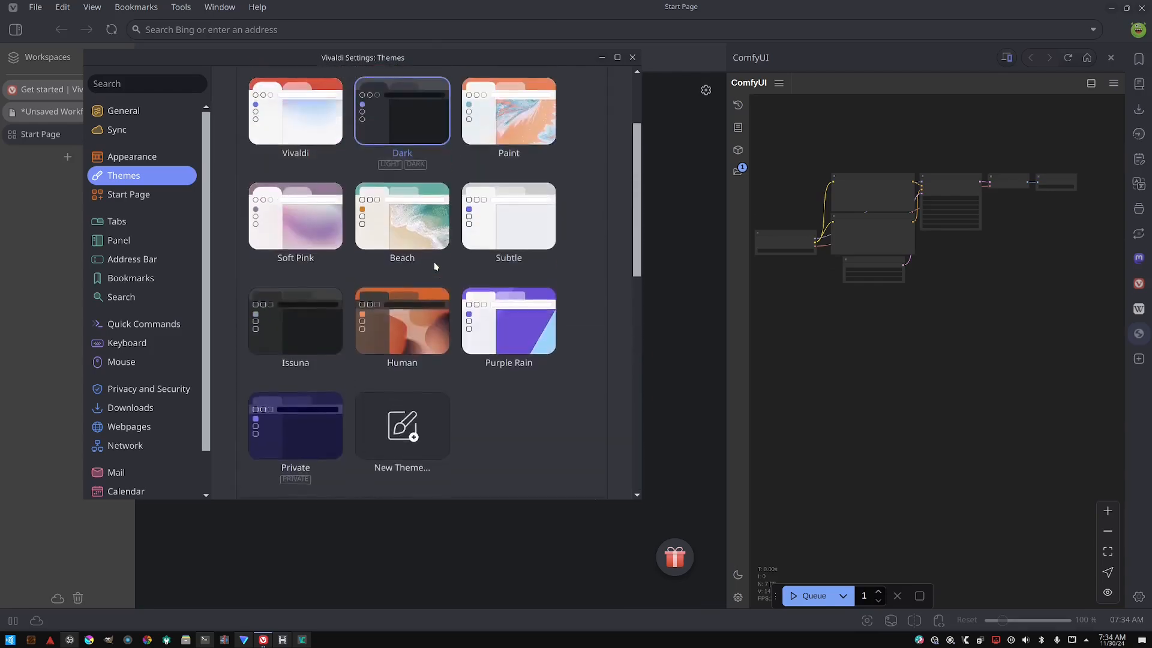
{"action": "scroll", "coordinate": [418, 264], "scroll_direction": "down", "scroll_amount": 2}
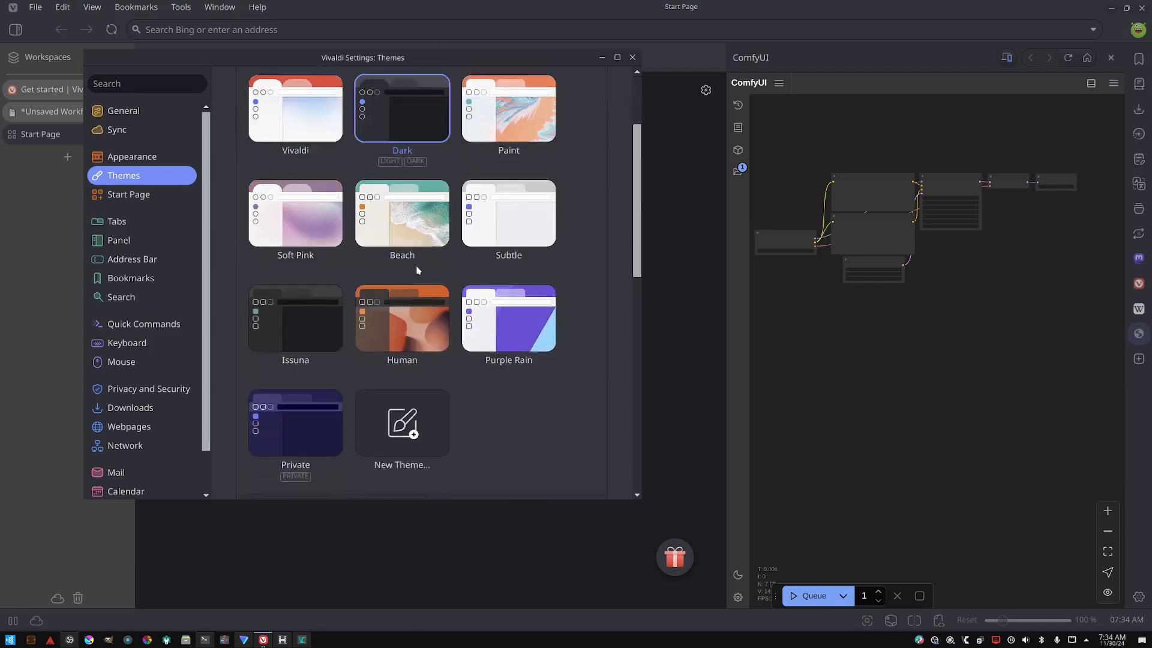
{"action": "scroll", "coordinate": [416, 300], "scroll_direction": "down", "scroll_amount": 1}
{"action": "scroll", "coordinate": [416, 313], "scroll_direction": "up", "scroll_amount": 2}
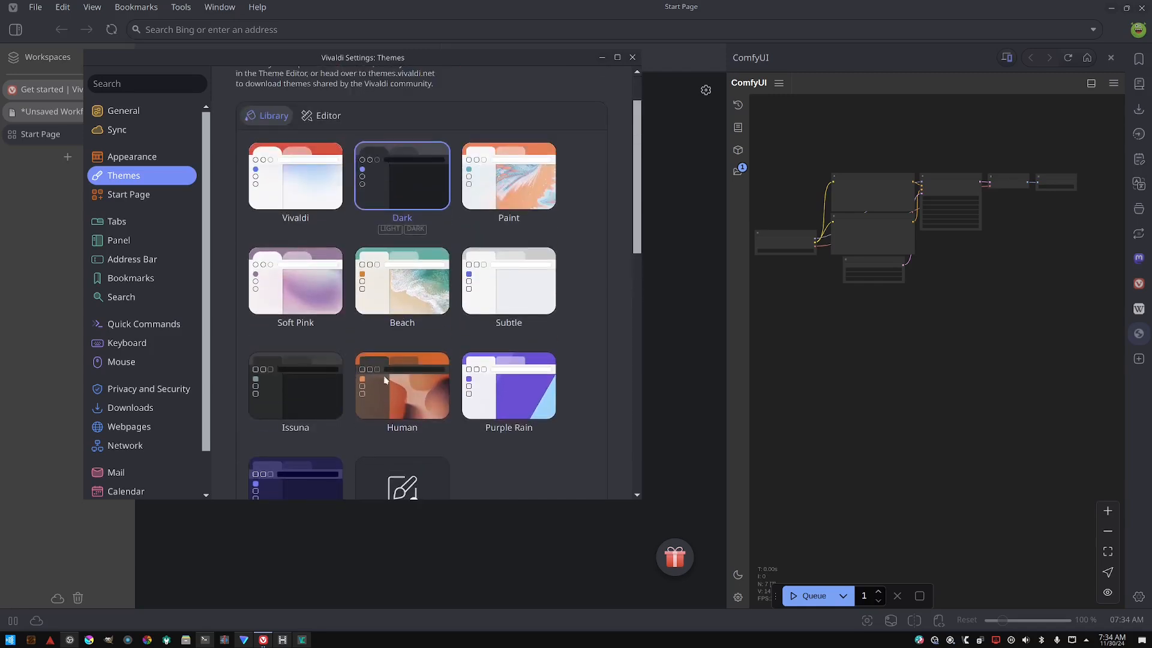
{"action": "scroll", "coordinate": [375, 360], "scroll_direction": "up", "scroll_amount": 1}
{"action": "scroll", "coordinate": [379, 324], "scroll_direction": "down", "scroll_amount": 2}
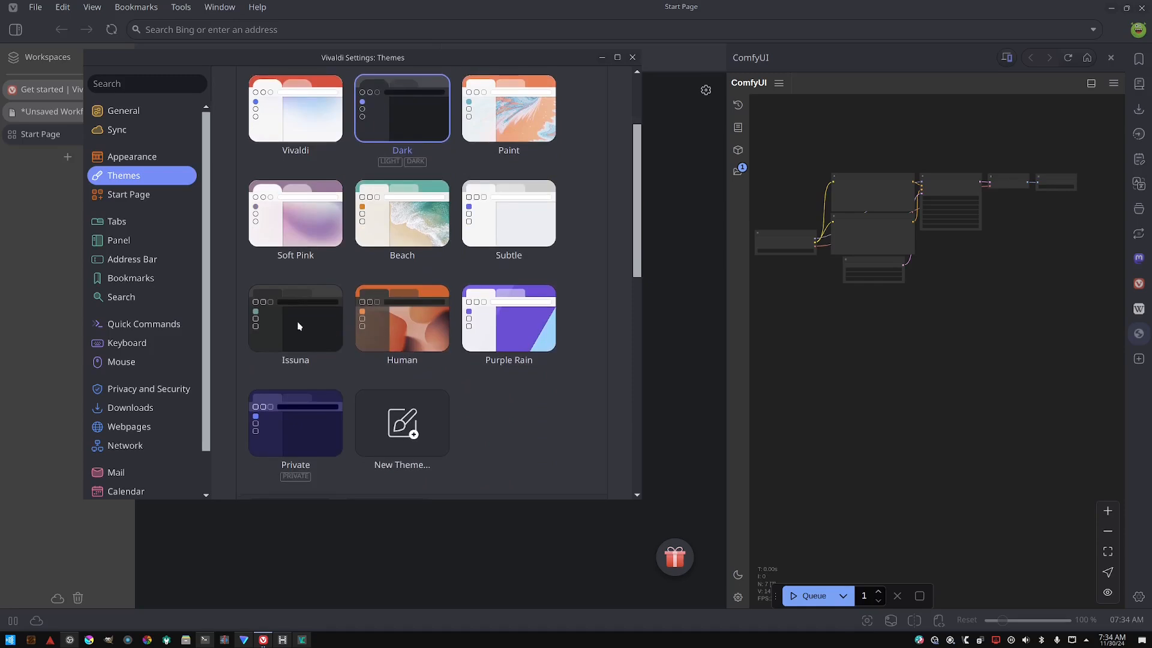
{"action": "scroll", "coordinate": [316, 337], "scroll_direction": "down", "scroll_amount": 3}
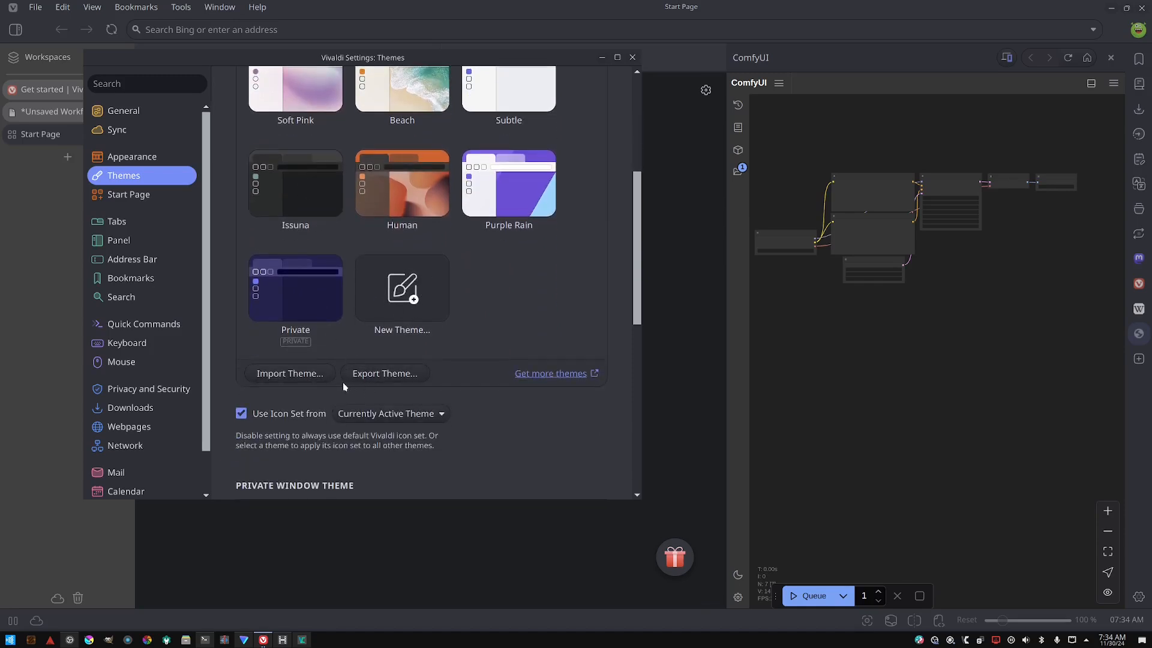
{"action": "scroll", "coordinate": [360, 387], "scroll_direction": "down", "scroll_amount": 2}
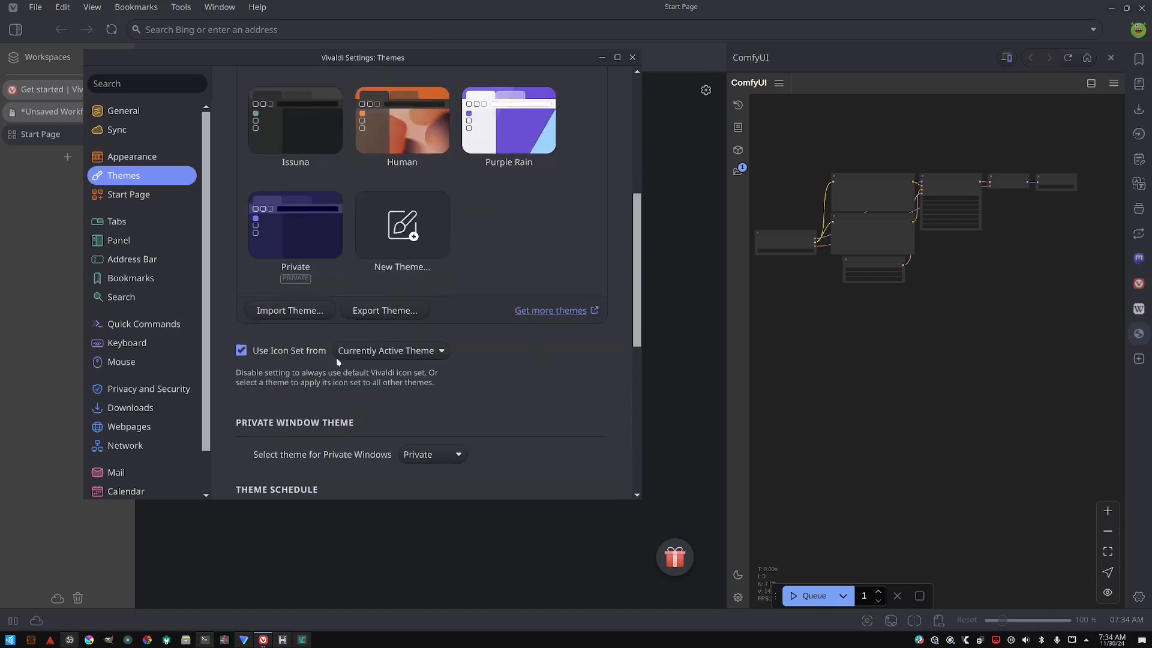
{"action": "scroll", "coordinate": [336, 358], "scroll_direction": "up", "scroll_amount": 7}
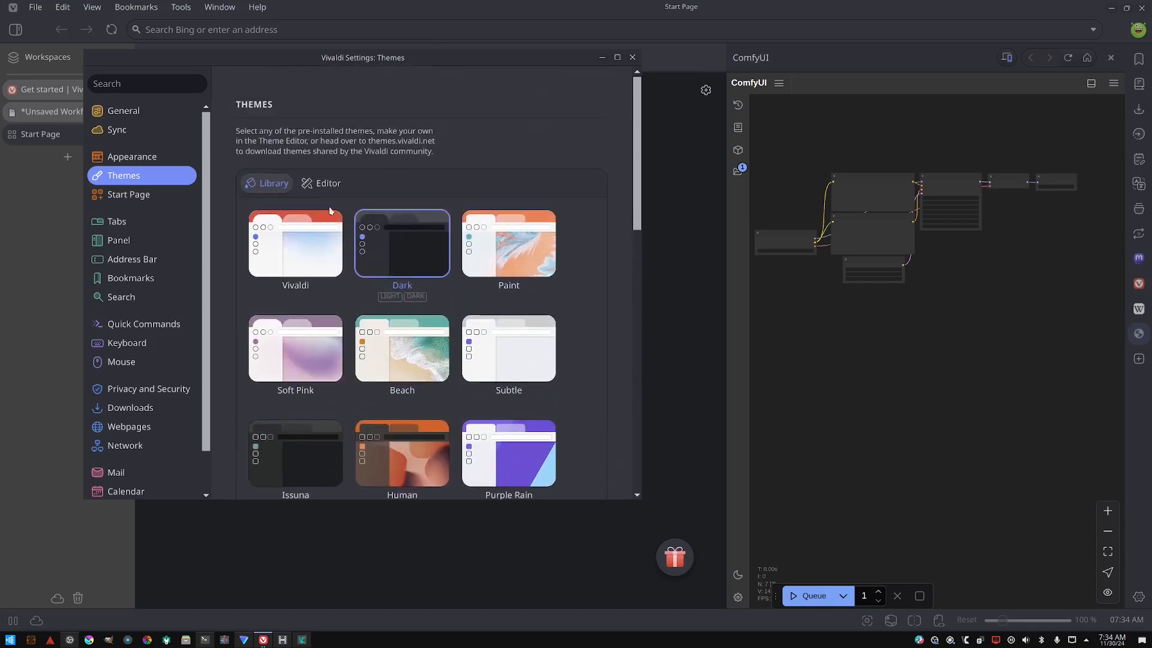
- Open the theme Editor and look through its colour overrides and schedule settings
{"action": "left_click", "coordinate": [327, 190]}
{"action": "scroll", "coordinate": [360, 228], "scroll_direction": "down", "scroll_amount": 3}
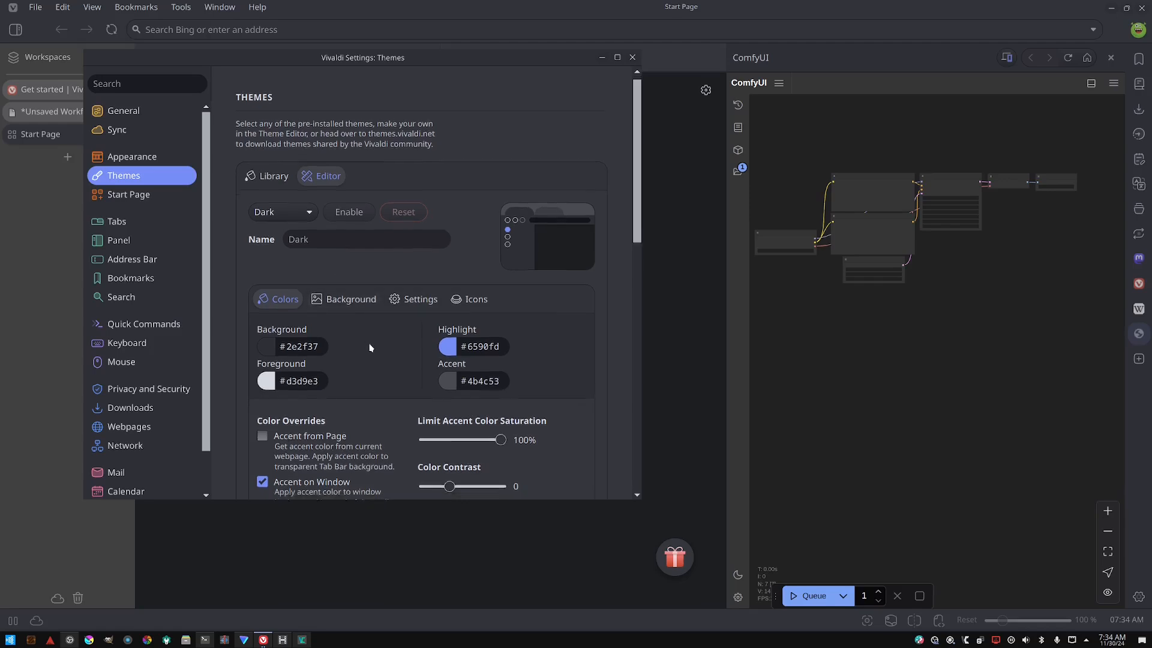
{"action": "scroll", "coordinate": [359, 228], "scroll_direction": "up", "scroll_amount": 2}
{"action": "scroll", "coordinate": [360, 229], "scroll_direction": "down", "scroll_amount": 5}
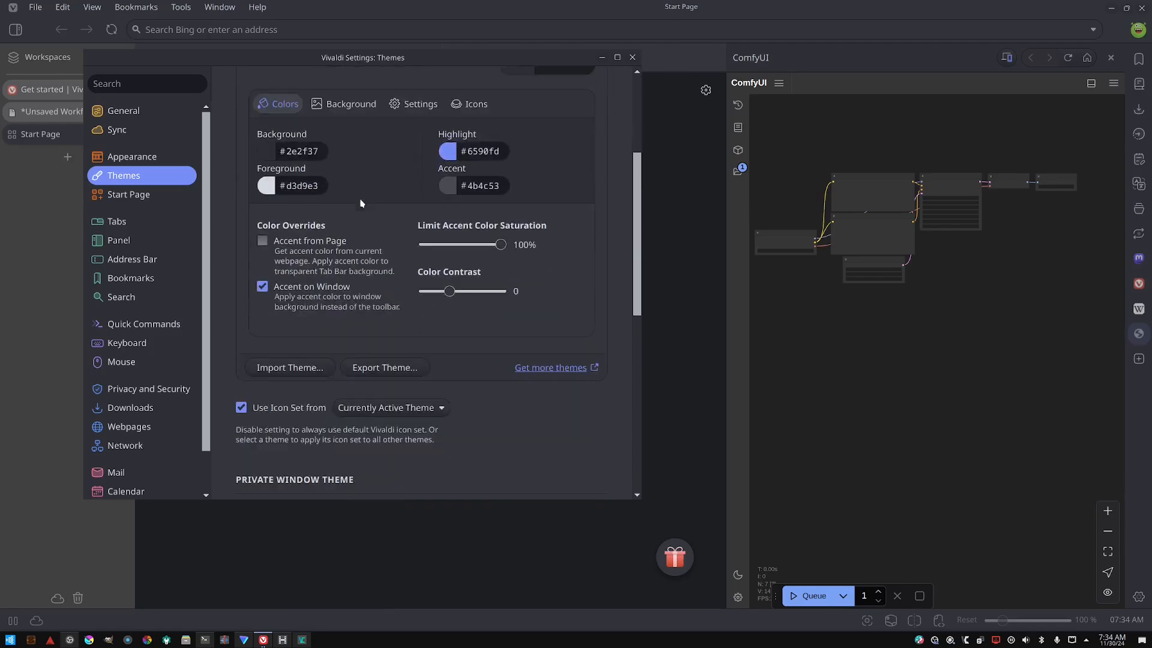
{"action": "scroll", "coordinate": [362, 231], "scroll_direction": "down", "scroll_amount": 5}
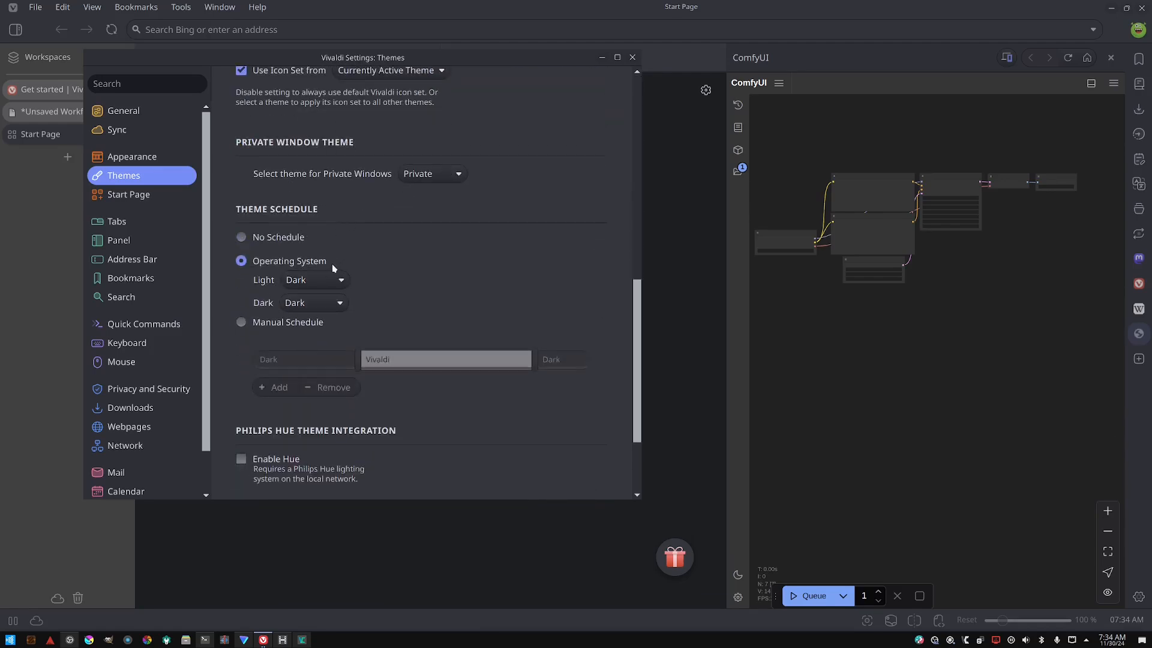
{"action": "scroll", "coordinate": [332, 264], "scroll_direction": "up", "scroll_amount": 1}
{"action": "scroll", "coordinate": [329, 267], "scroll_direction": "down", "scroll_amount": 1}
{"action": "scroll", "coordinate": [428, 201], "scroll_direction": "down", "scroll_amount": 3}
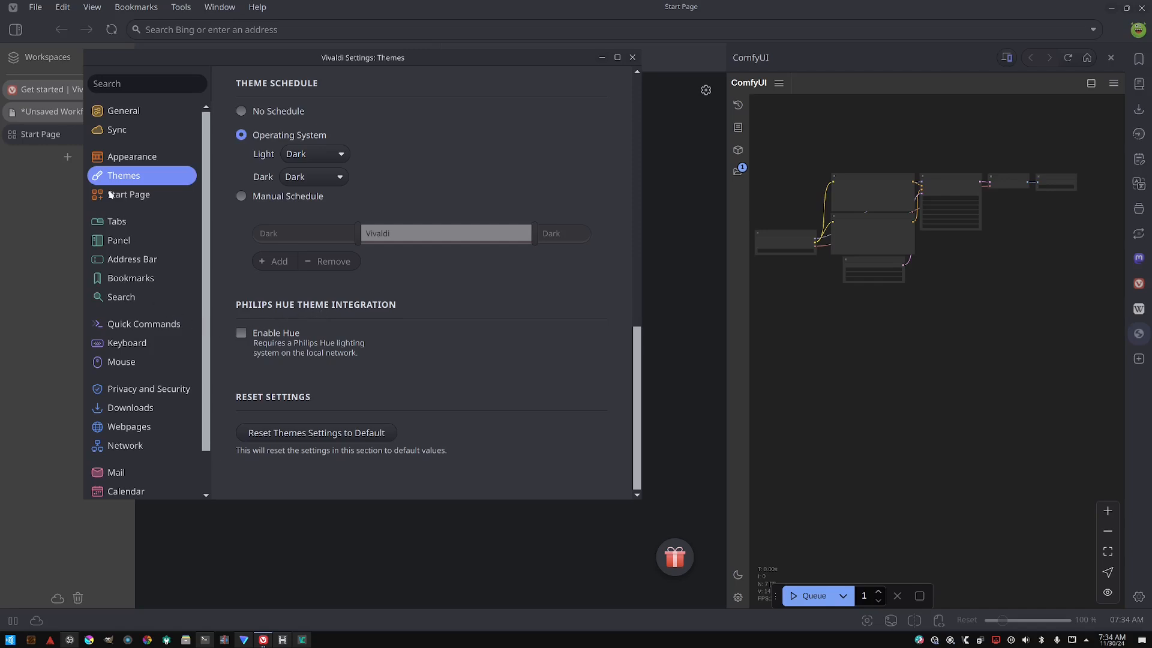
- Open the Start Page settings and switch Start Page Navigation to Show on Internal Pages and back to Show on Speed Dial and Dashboard twice
{"action": "left_click", "coordinate": [130, 201]}
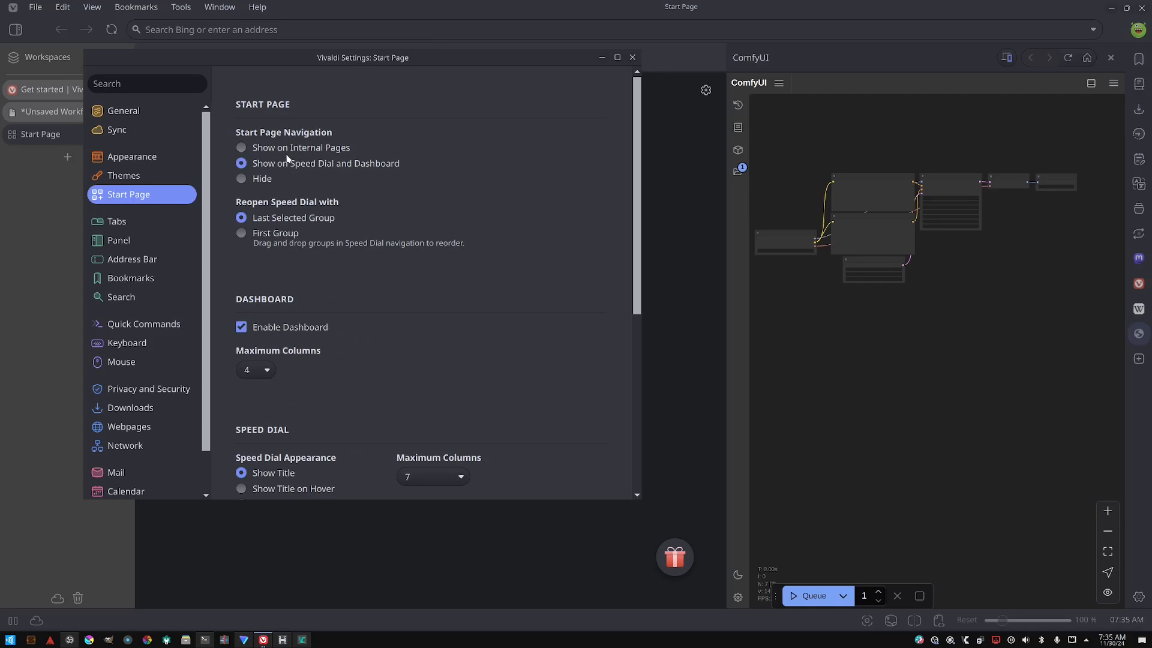
{"action": "left_click", "coordinate": [327, 150]}
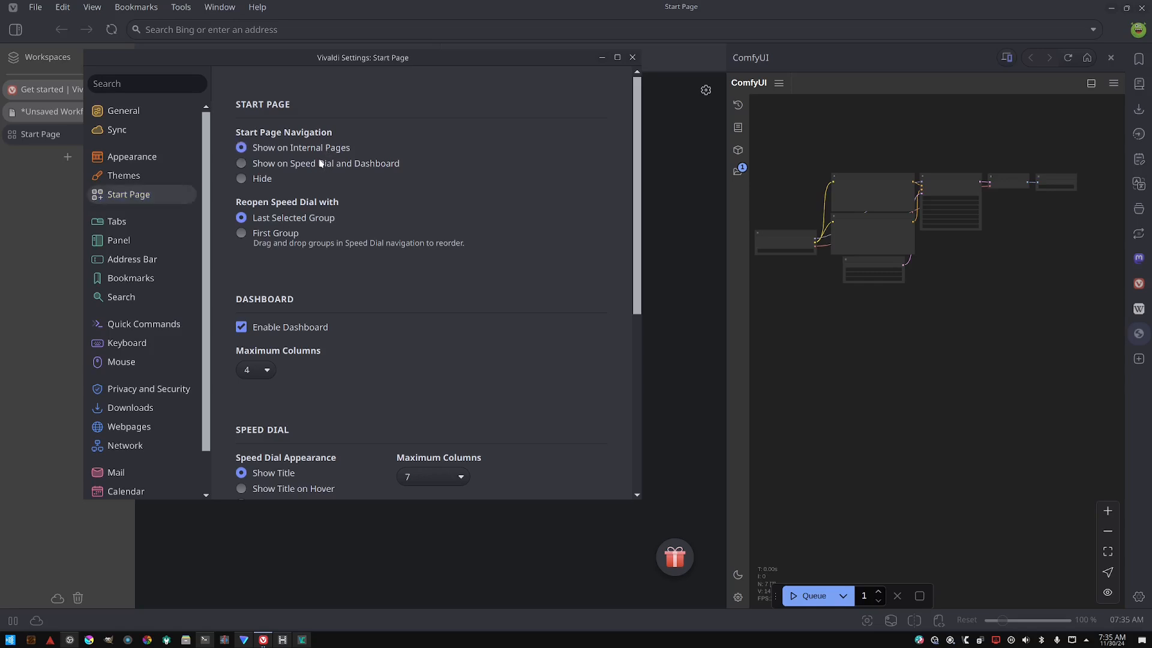
{"action": "left_click", "coordinate": [321, 163]}
{"action": "left_click_drag", "start_coordinate": [270, 60], "coordinate": [369, 77]}
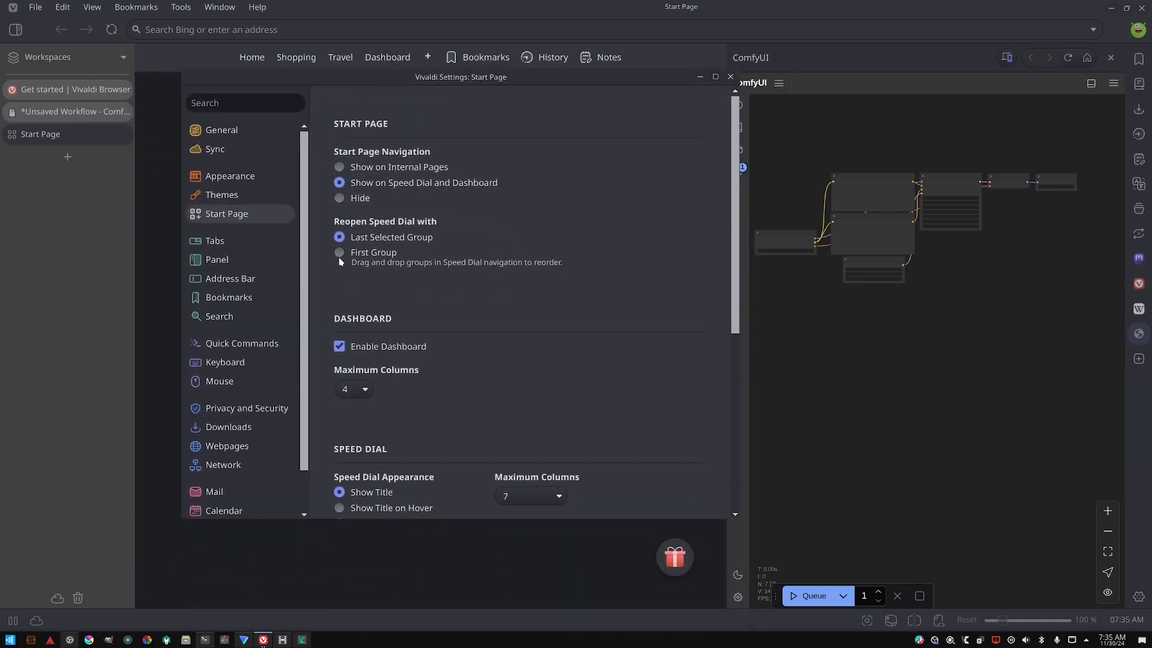
{"action": "left_click", "coordinate": [361, 167]}
{"action": "left_click", "coordinate": [368, 187]}
- Look through the Dashboard maximum columns and the Speed Dial appearance options
{"action": "scroll", "coordinate": [369, 262], "scroll_direction": "down", "scroll_amount": 2}
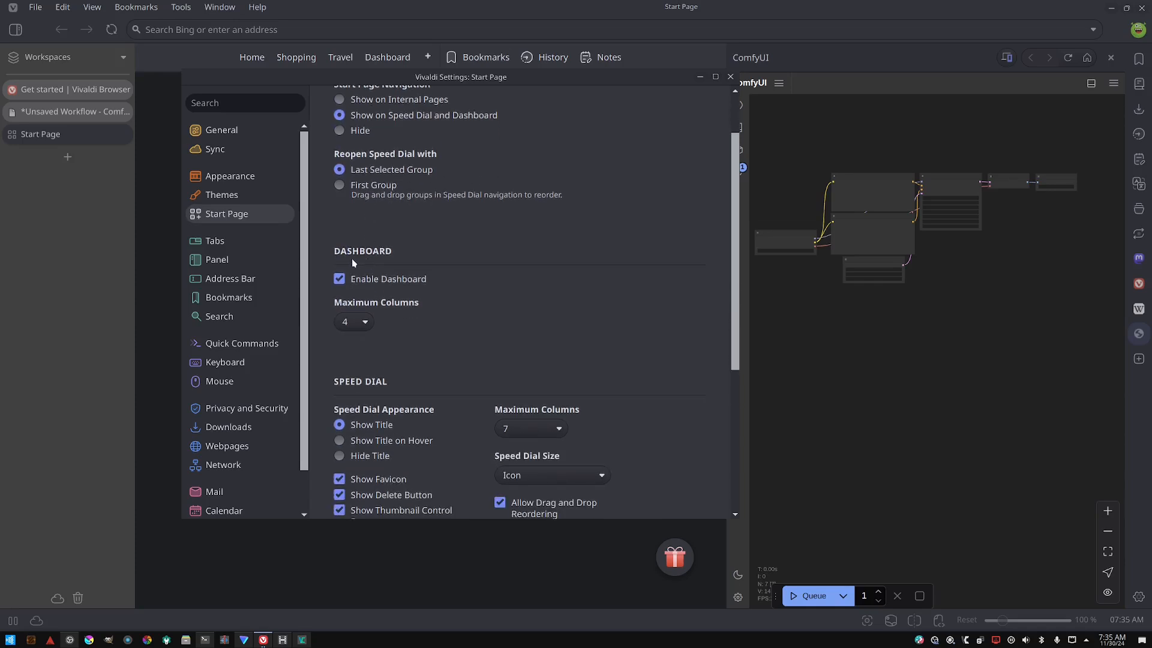
{"action": "left_click", "coordinate": [363, 325]}
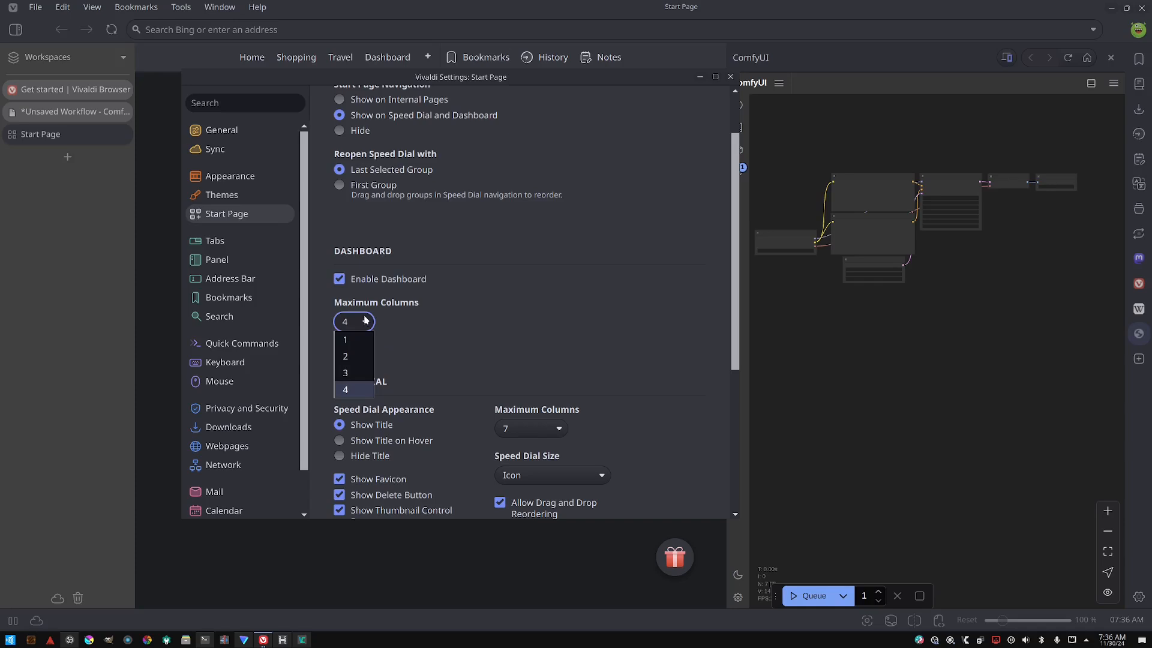
{"action": "left_click", "coordinate": [366, 321]}
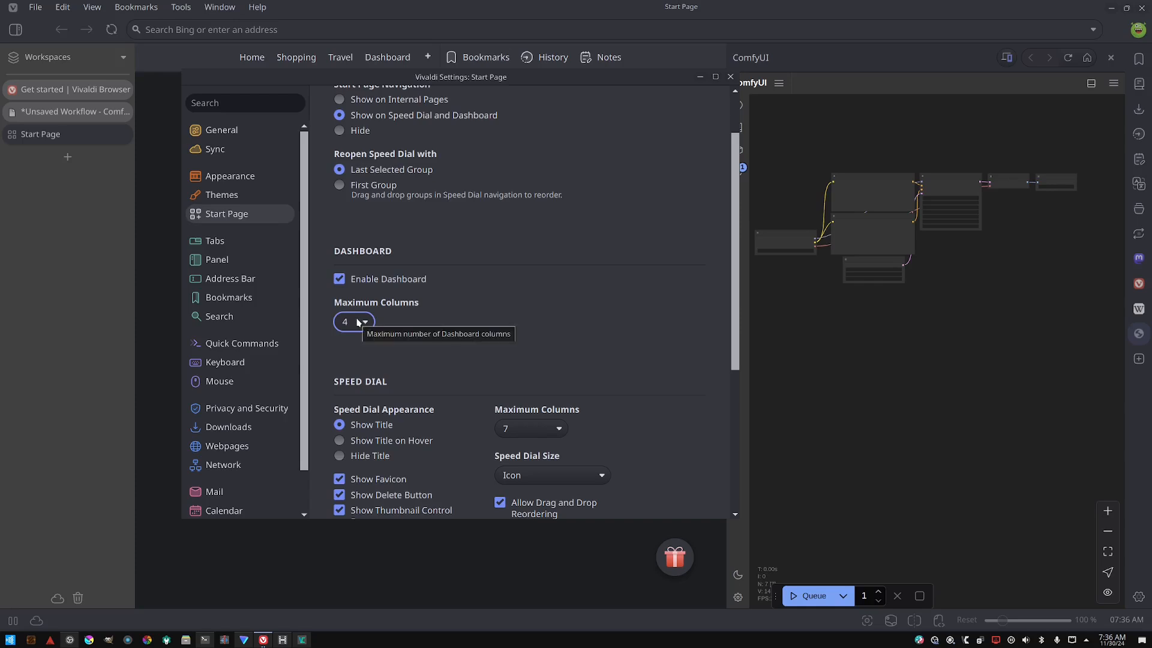
{"action": "scroll", "coordinate": [396, 303], "scroll_direction": "down", "scroll_amount": 1}
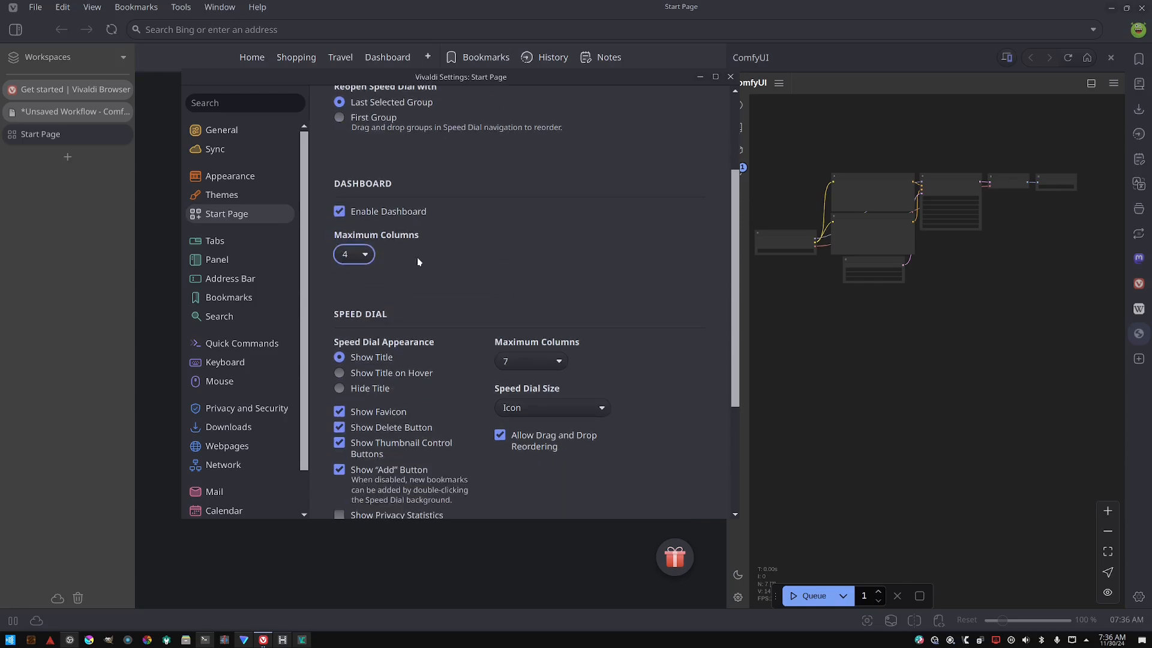
{"action": "scroll", "coordinate": [418, 262], "scroll_direction": "down", "scroll_amount": 2}
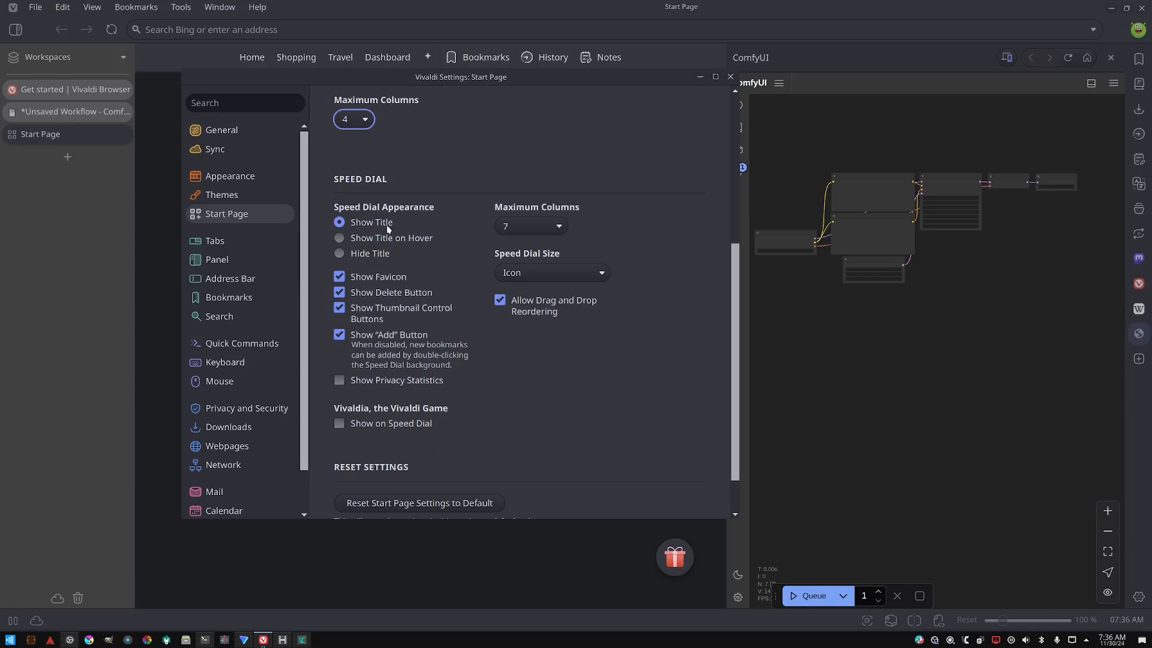
{"action": "scroll", "coordinate": [367, 274], "scroll_direction": "down", "scroll_amount": 1}
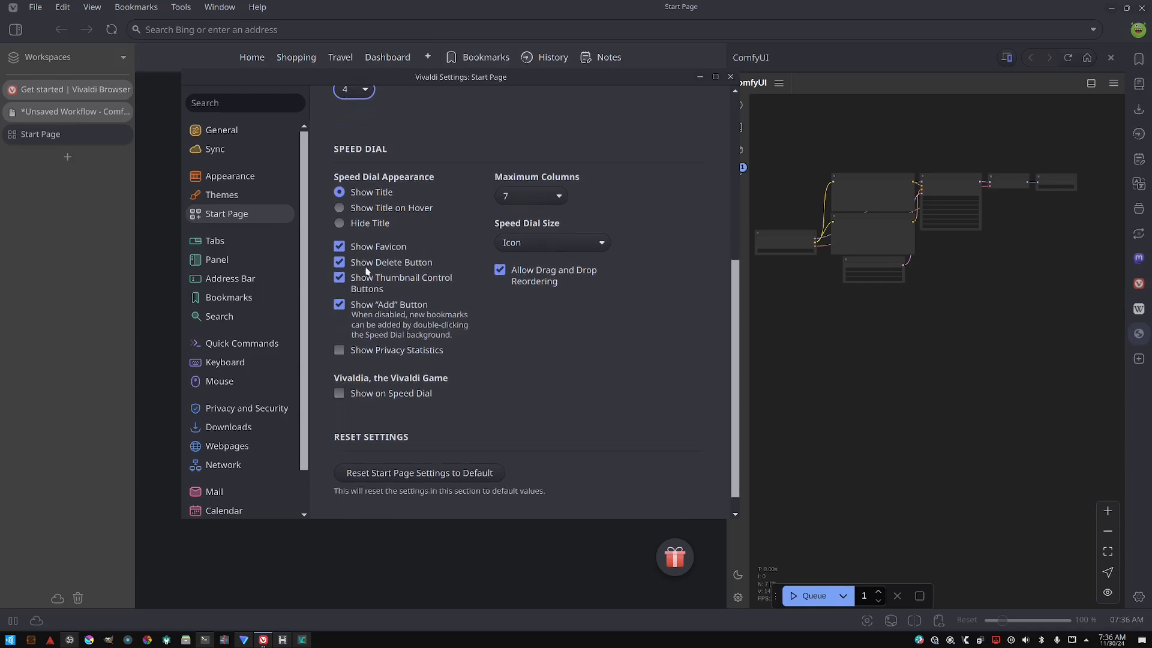
- Add a New Folder group to the Speed Dial navigation on the Start Page, then return to settings
{"action": "left_click", "coordinate": [63, 196]}
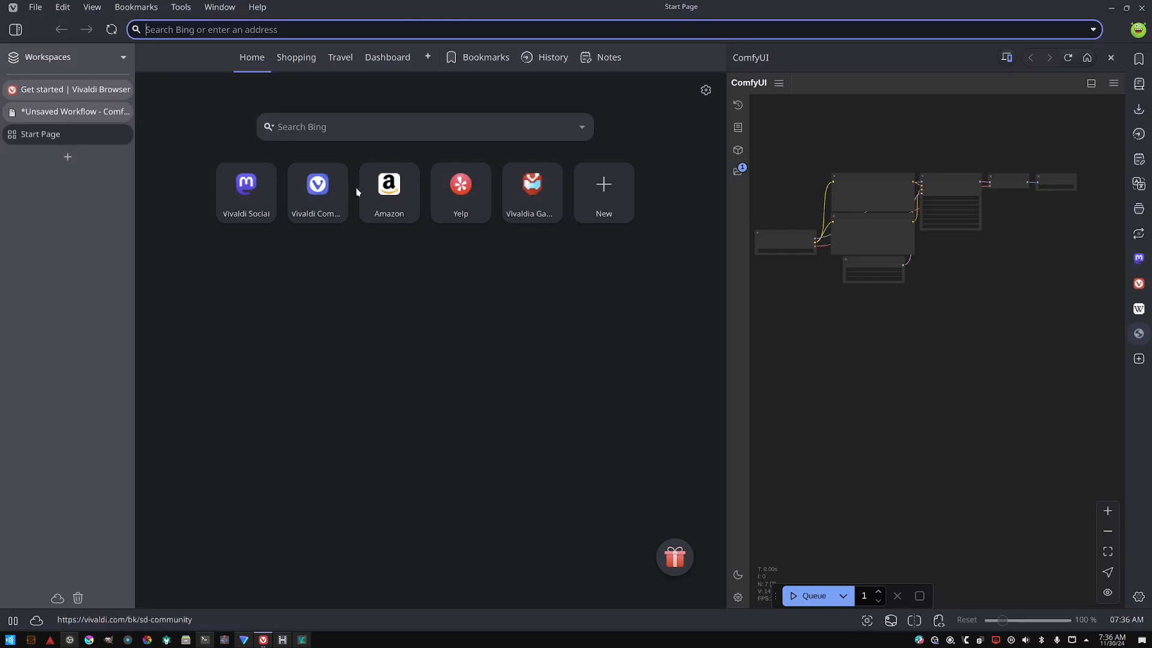
{"action": "key", "text": "alt+Tab"}
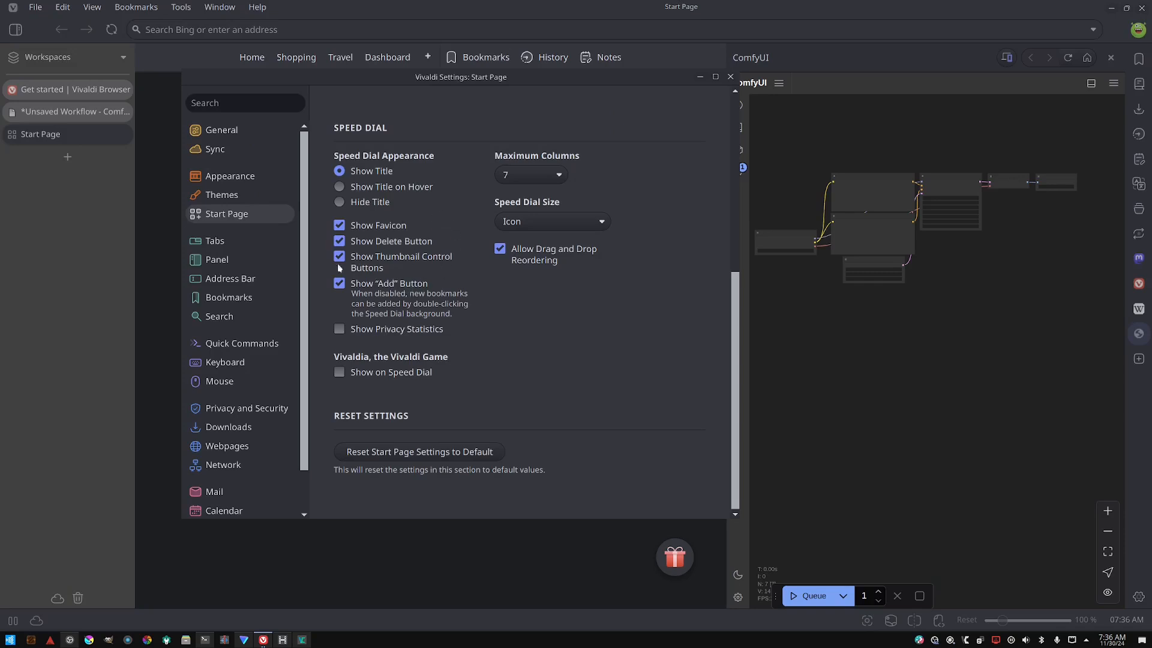
{"action": "key", "text": "alt+Tab"}
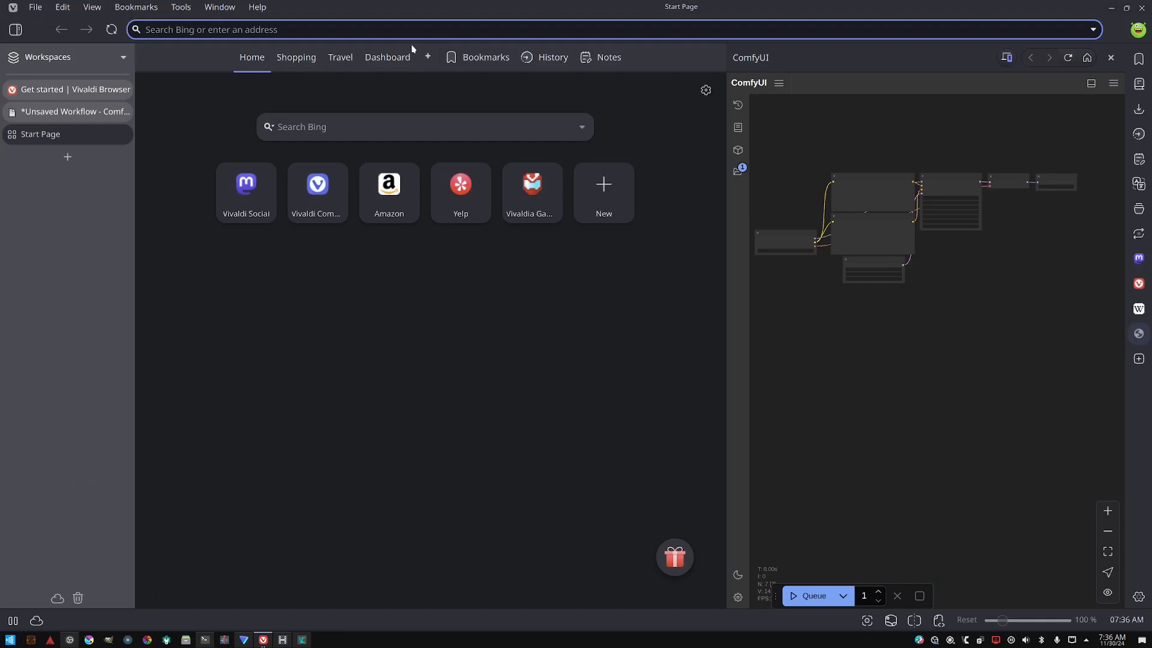
{"action": "left_click", "coordinate": [428, 56]}
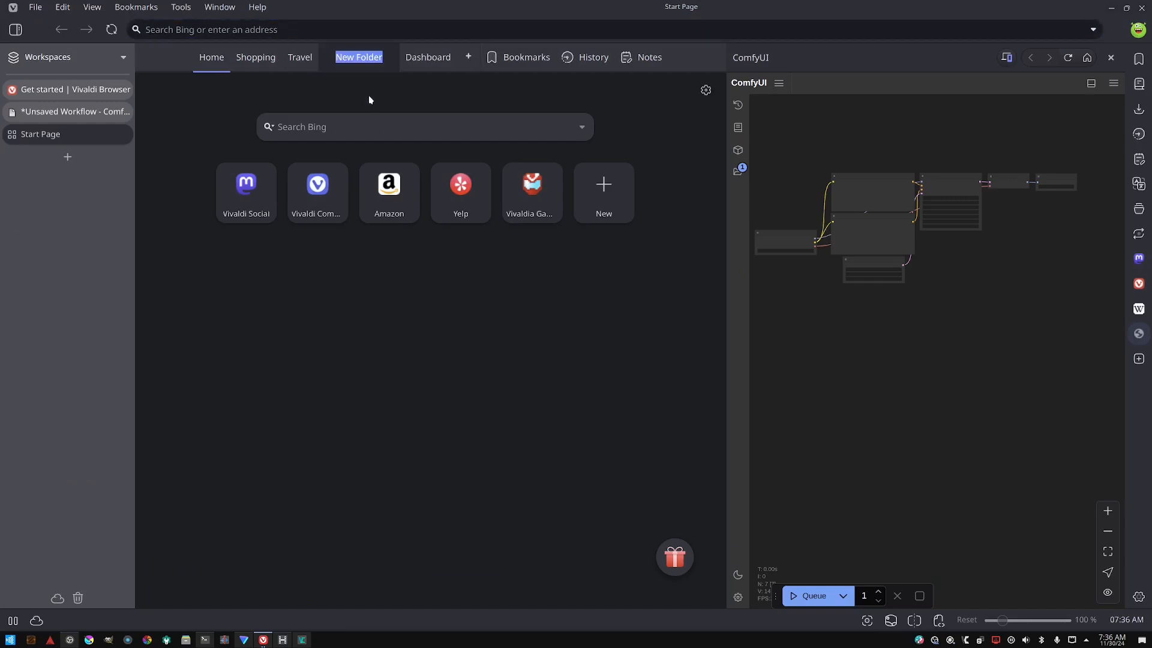
{"action": "key", "text": "alt+Tab"}
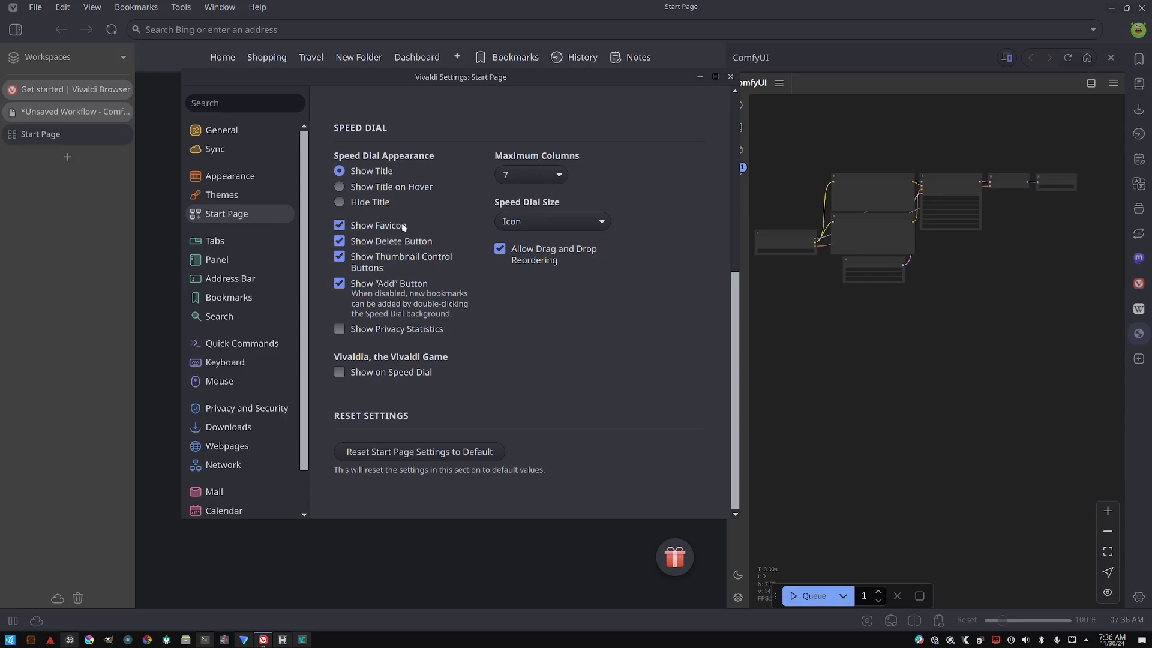
- Set the Speed Dial maximum columns to 5 and the Speed Dial size to Scale to Fit Columns
{"action": "left_click", "coordinate": [530, 175]}
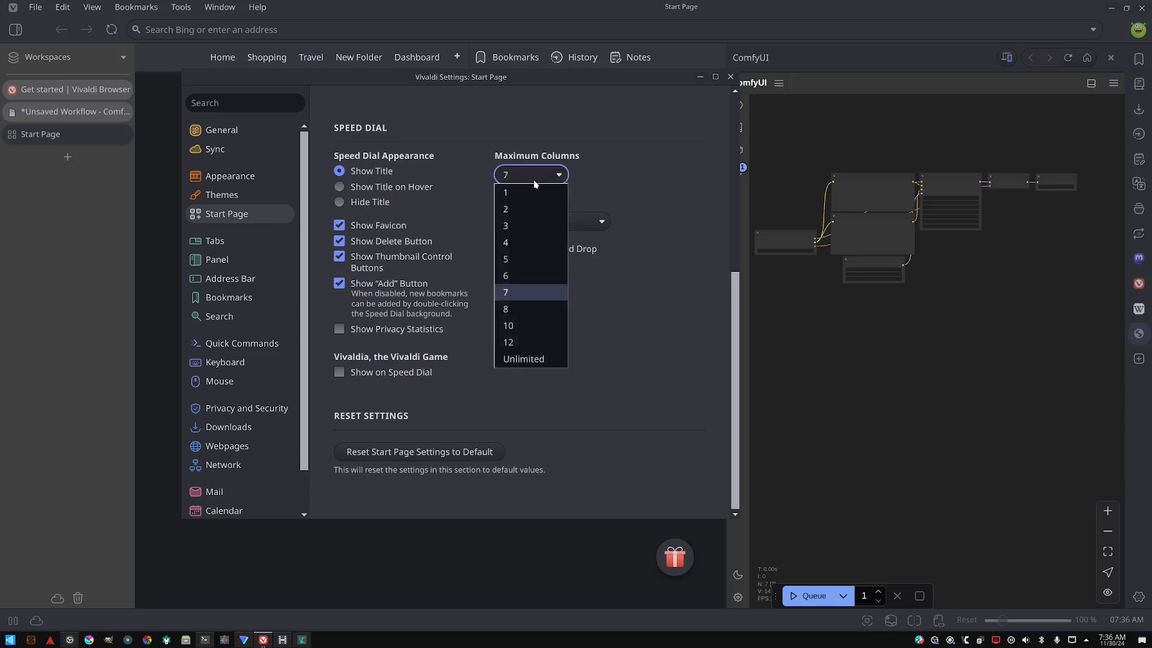
{"action": "left_click", "coordinate": [520, 258]}
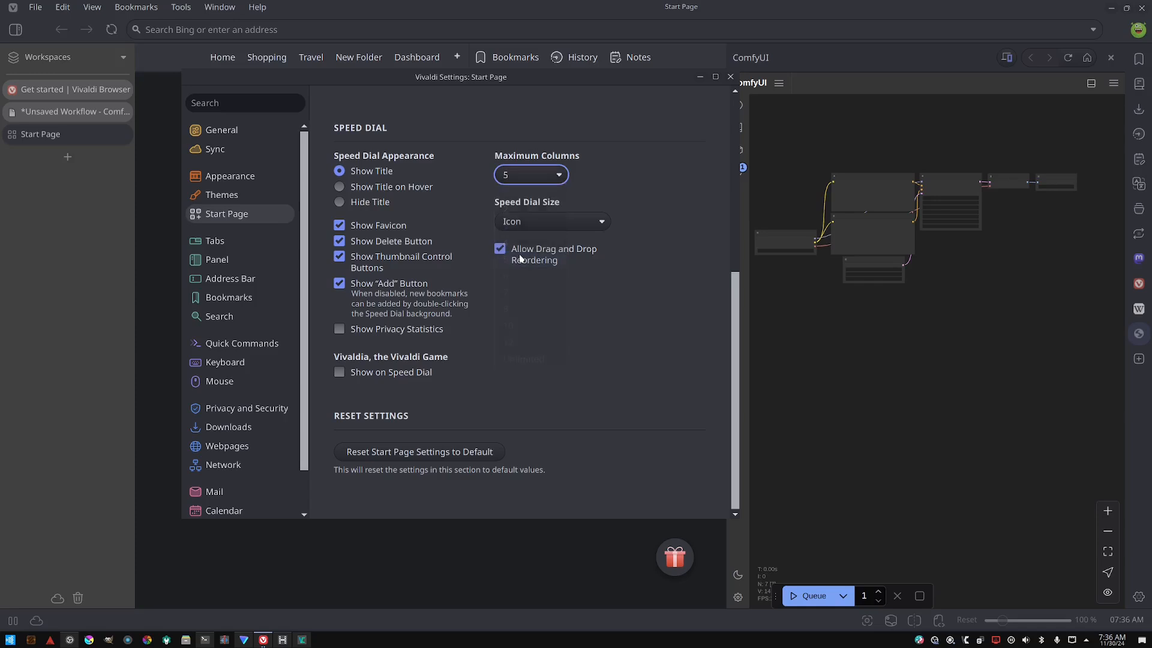
{"action": "left_click", "coordinate": [526, 221]}
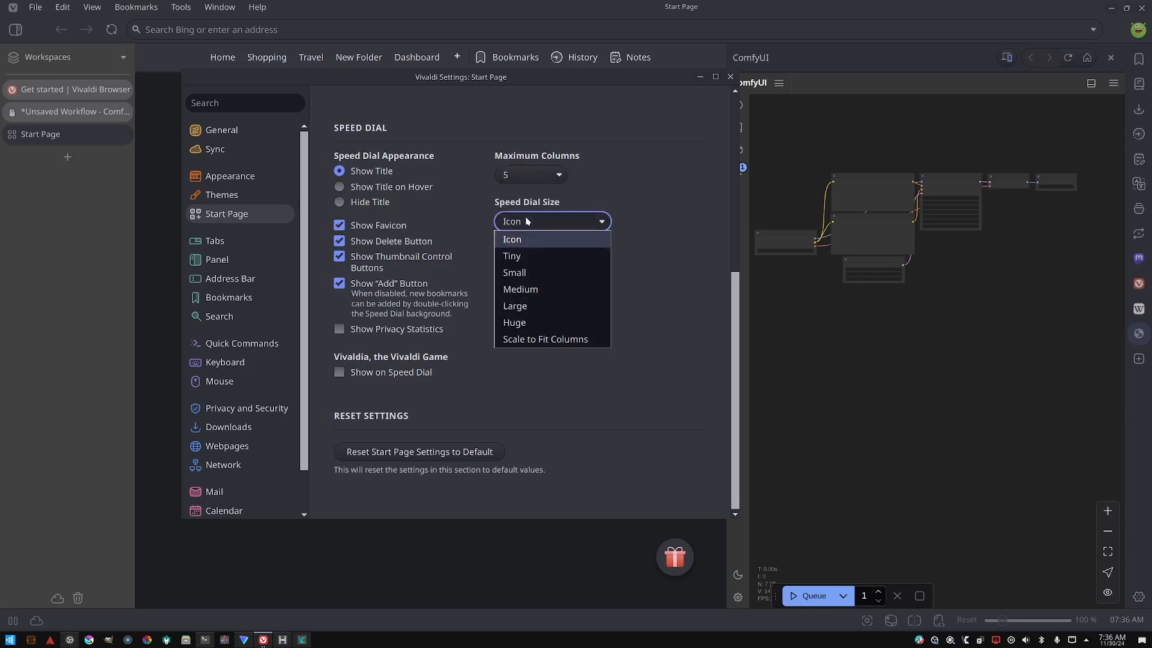
{"action": "left_click", "coordinate": [555, 337]}
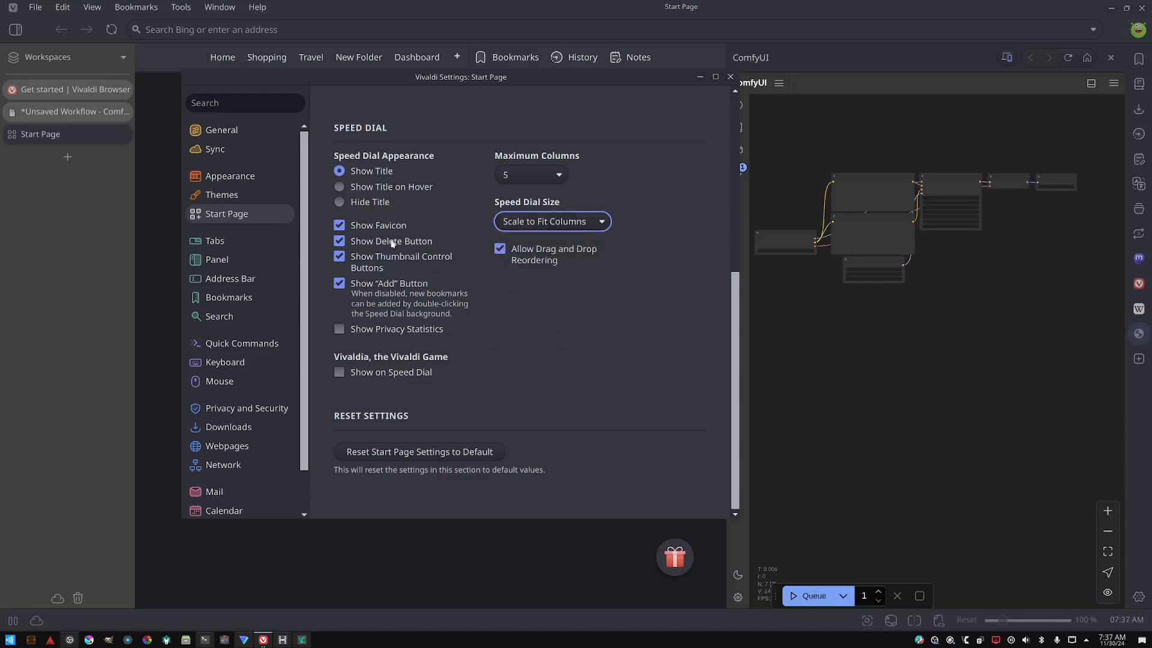
- Open the Tabs settings and switch the tab bar position to Top and back to Left
{"action": "left_click", "coordinate": [214, 243]}
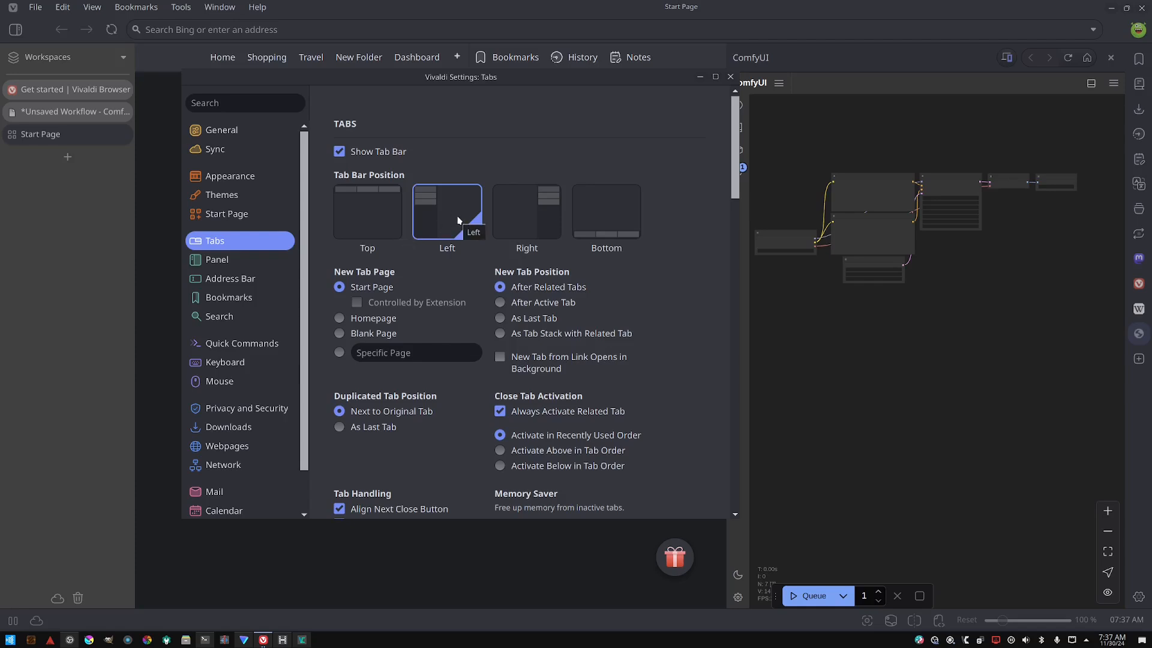
{"action": "left_click", "coordinate": [370, 219]}
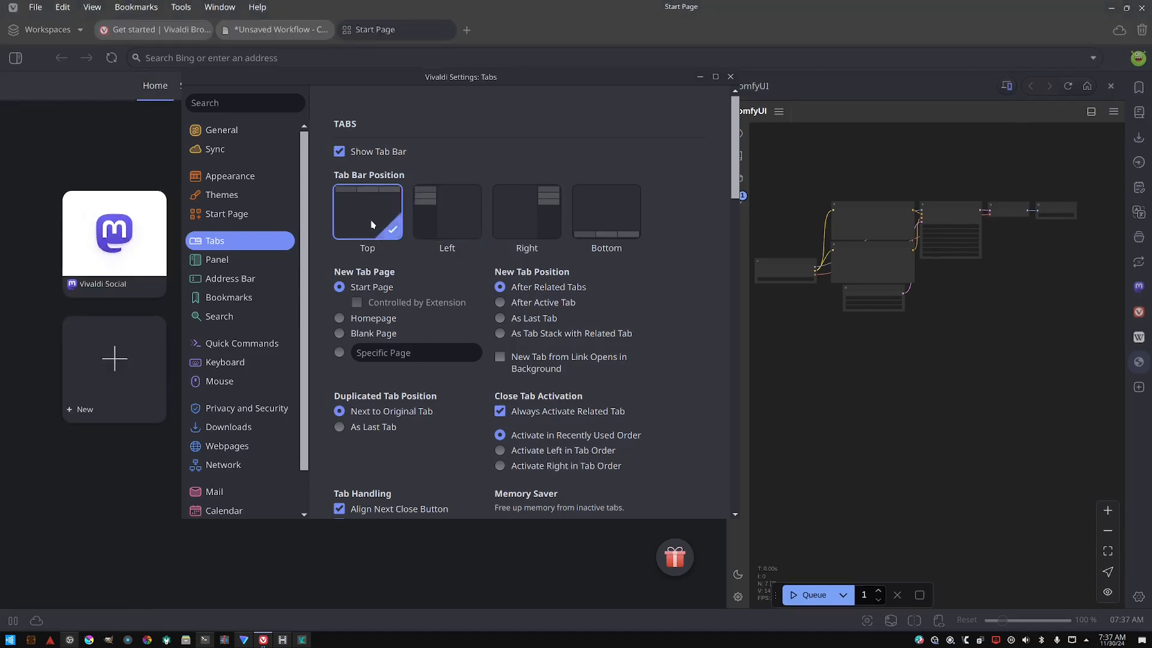
{"action": "left_click", "coordinate": [449, 220]}
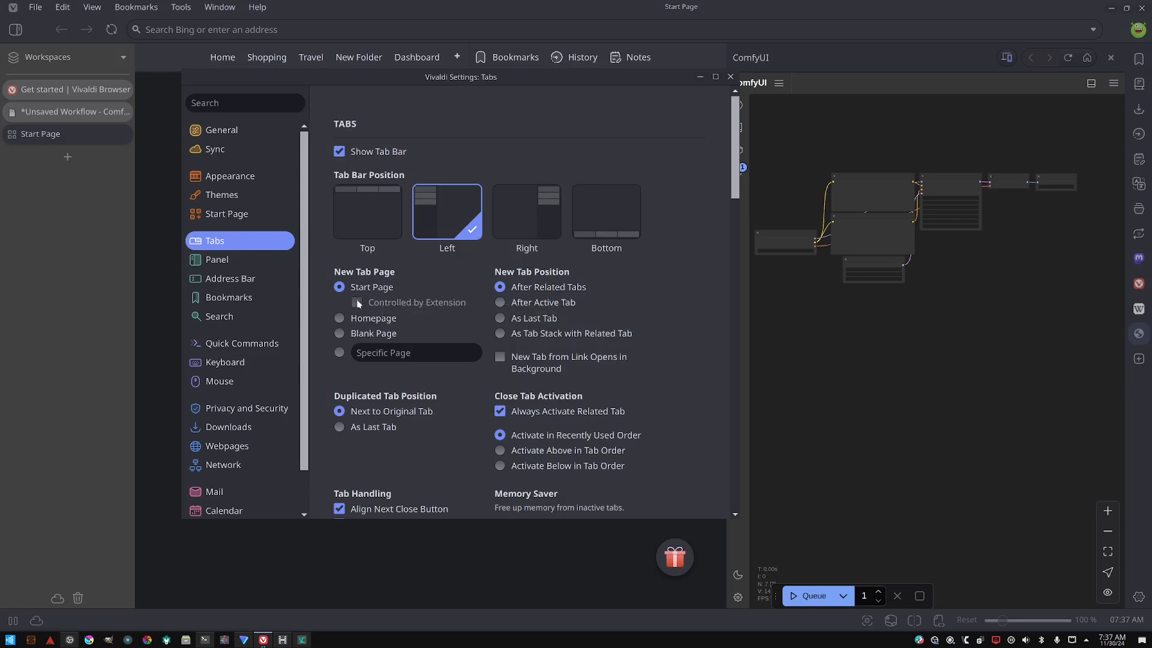
- Set the New Tab Page option to Homepage
{"action": "left_click", "coordinate": [361, 318]}
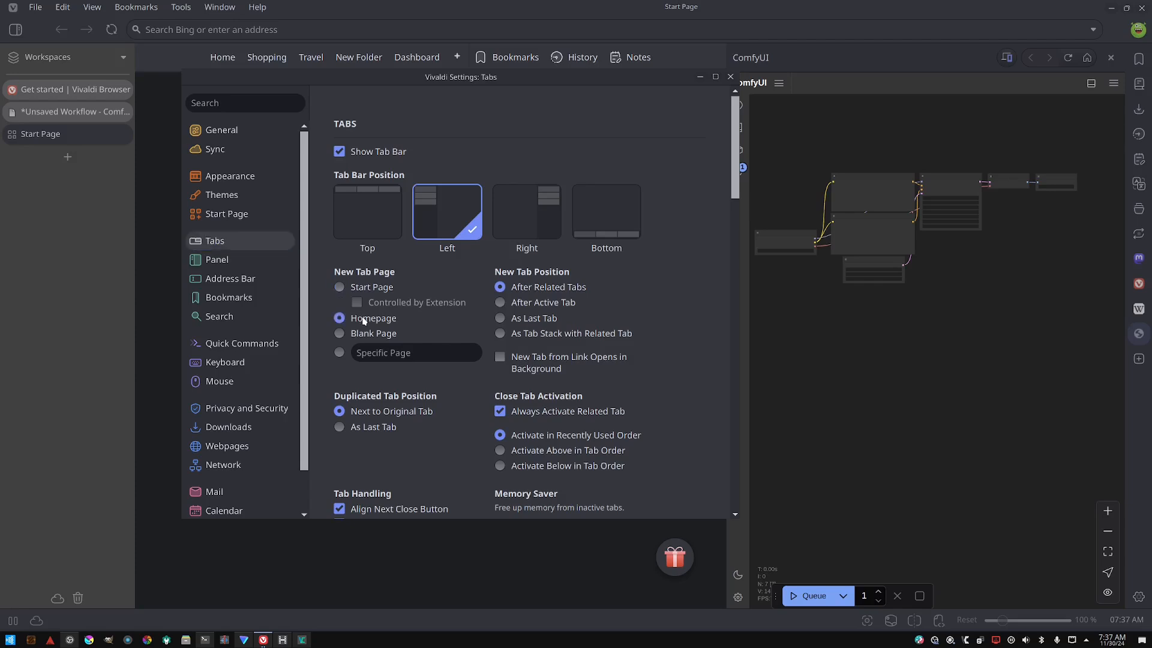
{"action": "left_click", "coordinate": [340, 353]}
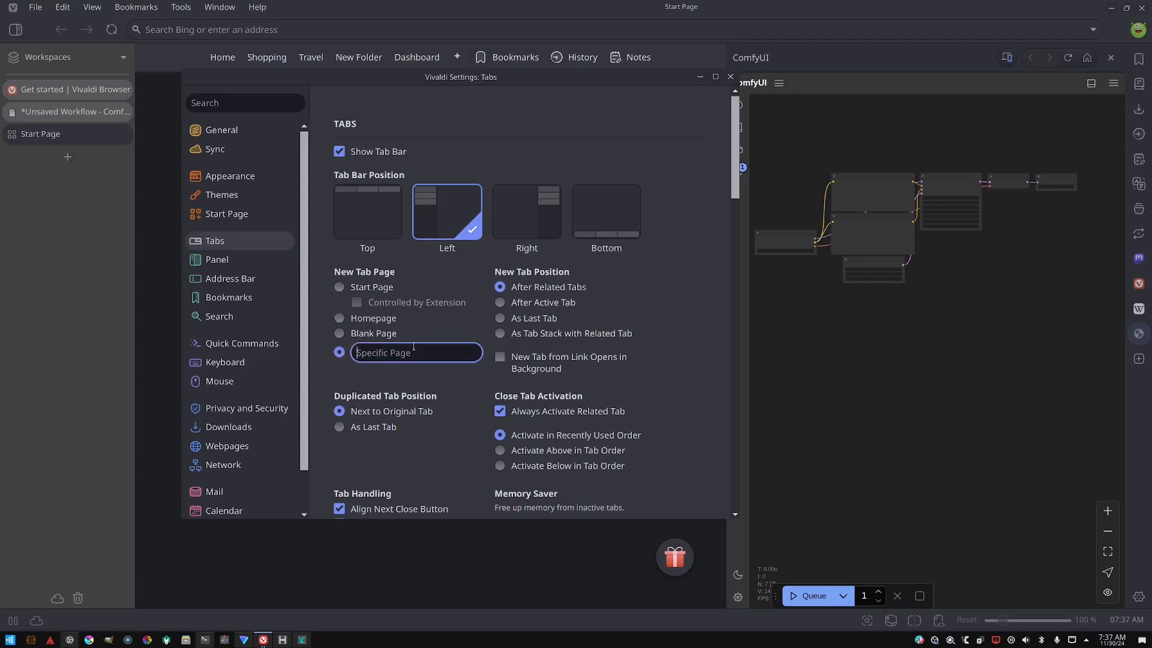
{"action": "left_click", "coordinate": [378, 323]}
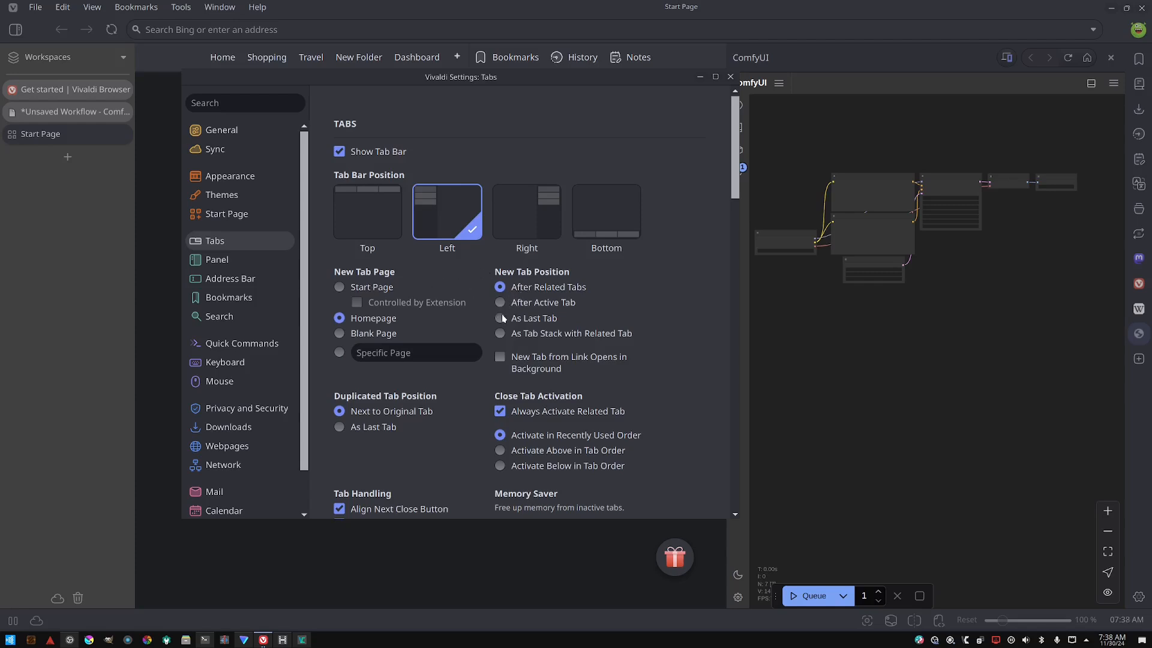
- Set the Memory Saver option for inactive tabs to Automatic
{"action": "scroll", "coordinate": [462, 384], "scroll_direction": "down", "scroll_amount": 3}
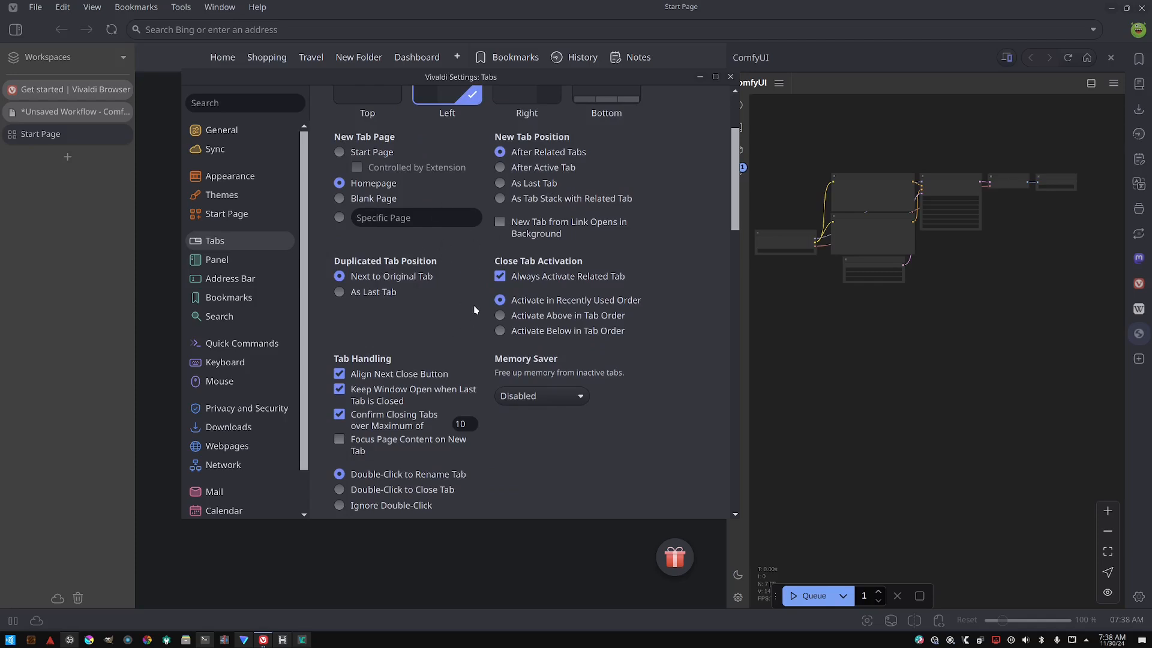
{"action": "scroll", "coordinate": [505, 284], "scroll_direction": "down", "scroll_amount": 1}
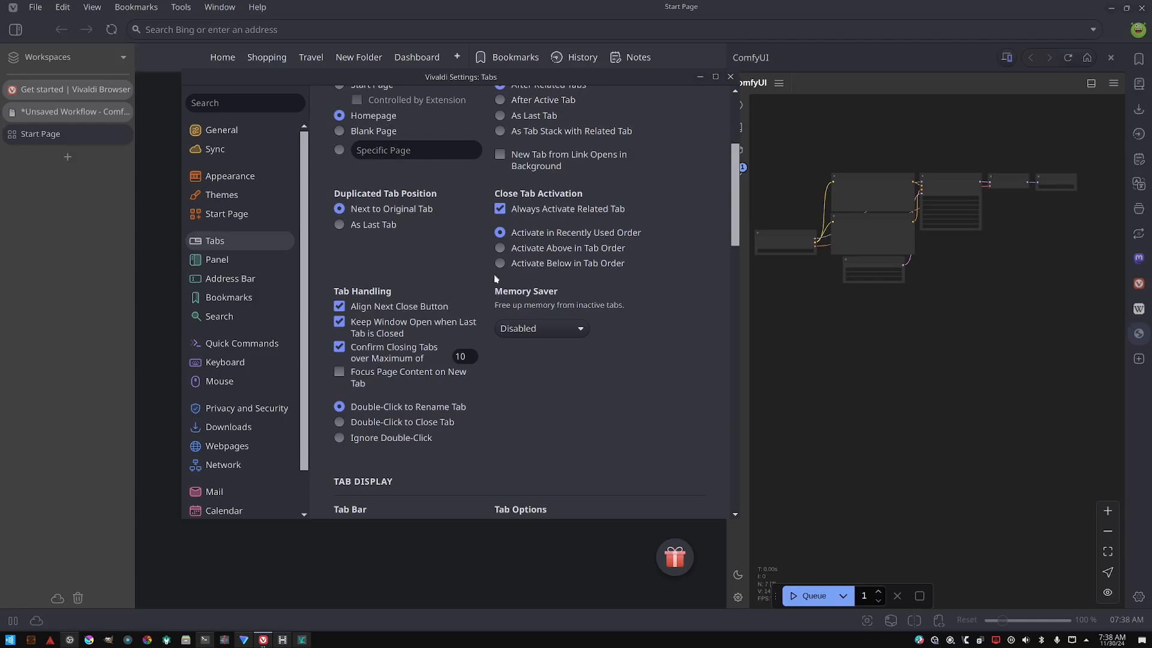
{"action": "left_click", "coordinate": [550, 328]}
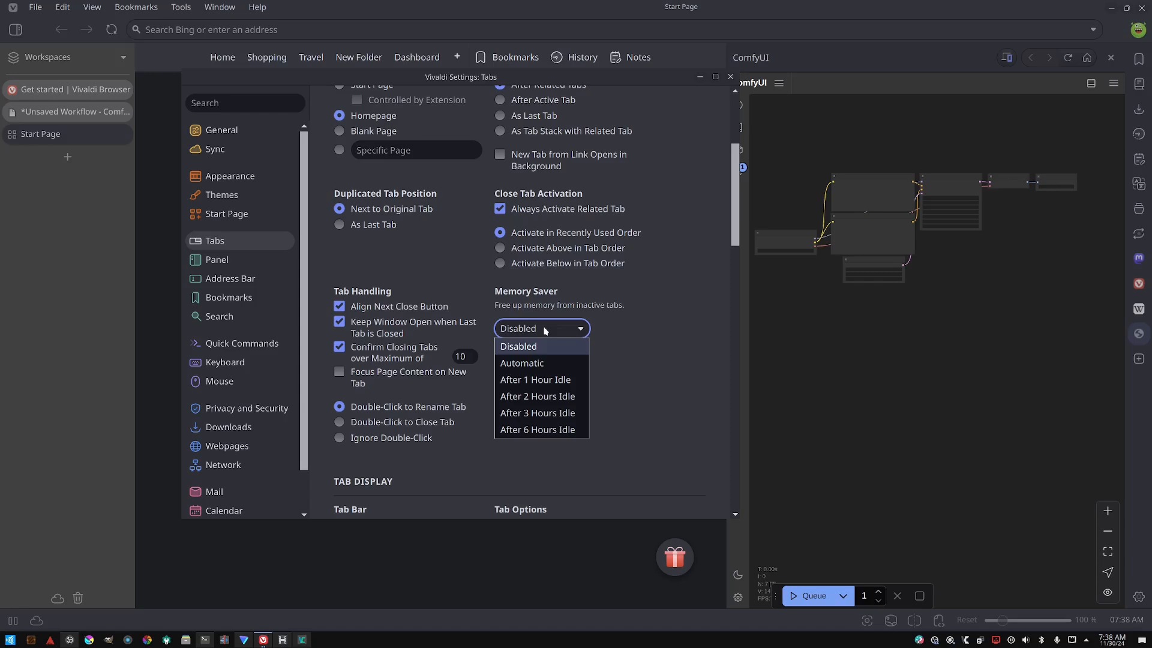
{"action": "left_click", "coordinate": [546, 330]}
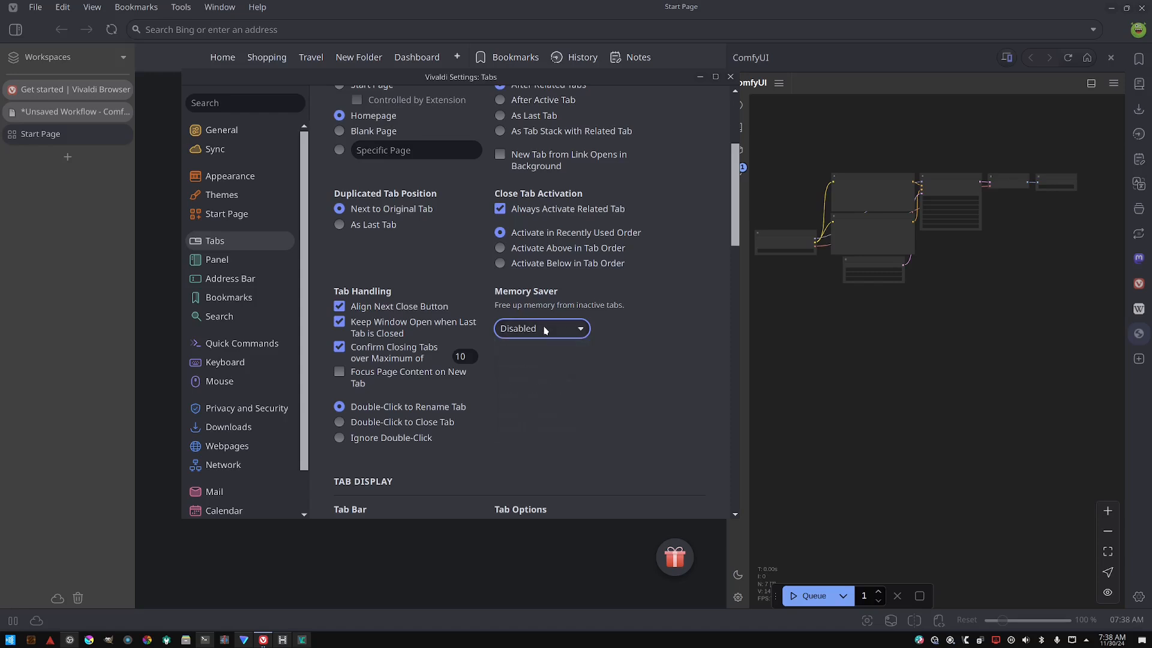
{"action": "left_click", "coordinate": [546, 330]}
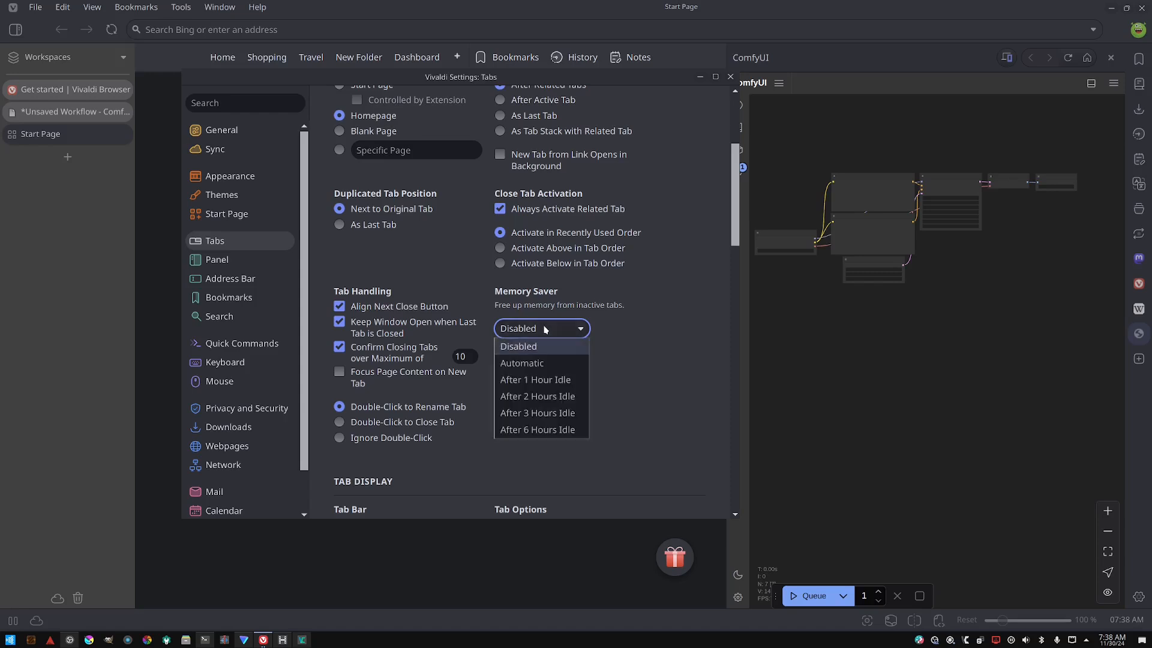
{"action": "left_click", "coordinate": [544, 364]}
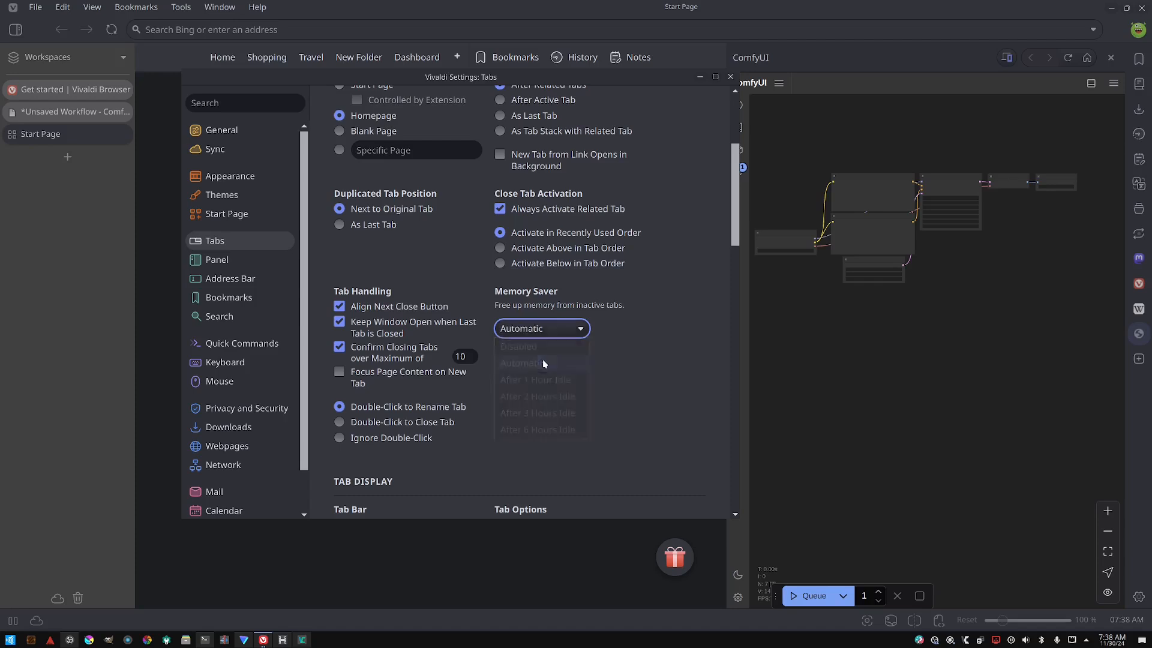
{"action": "left_click", "coordinate": [516, 328]}
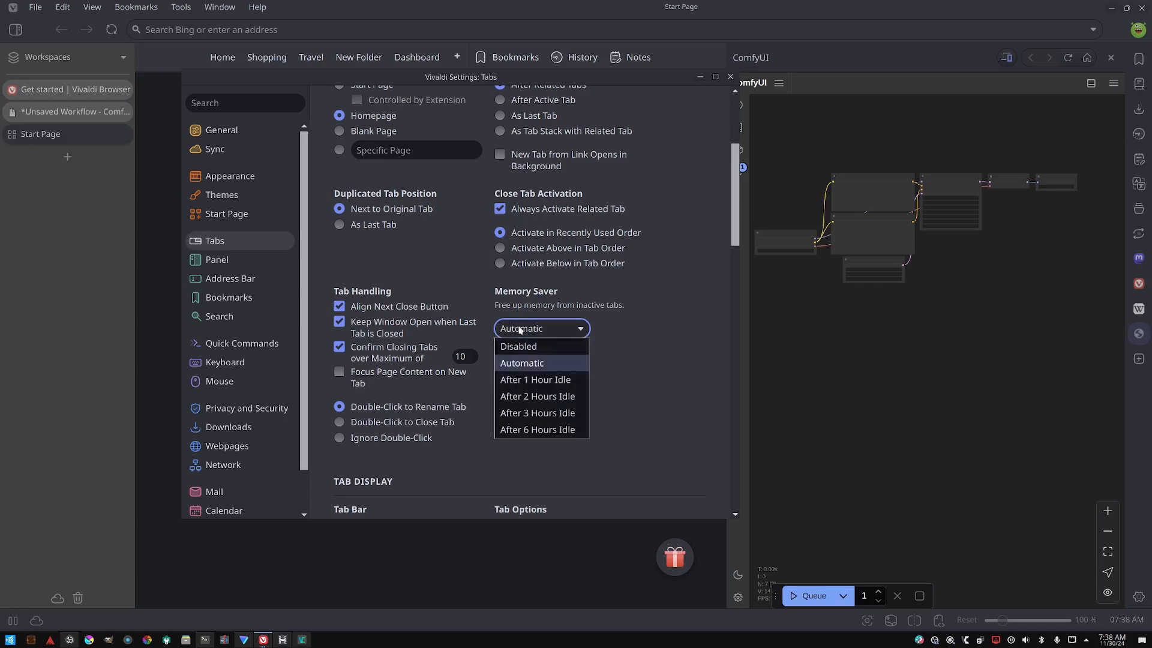
{"action": "left_click", "coordinate": [520, 330]}
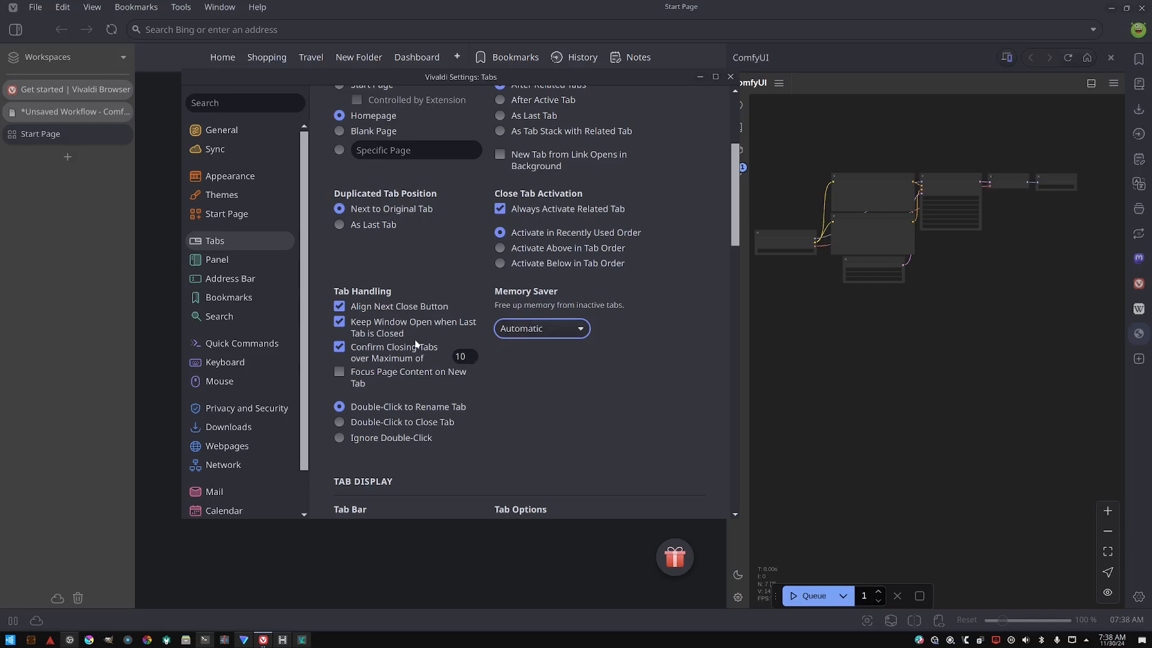
{"action": "left_click", "coordinate": [517, 325]}
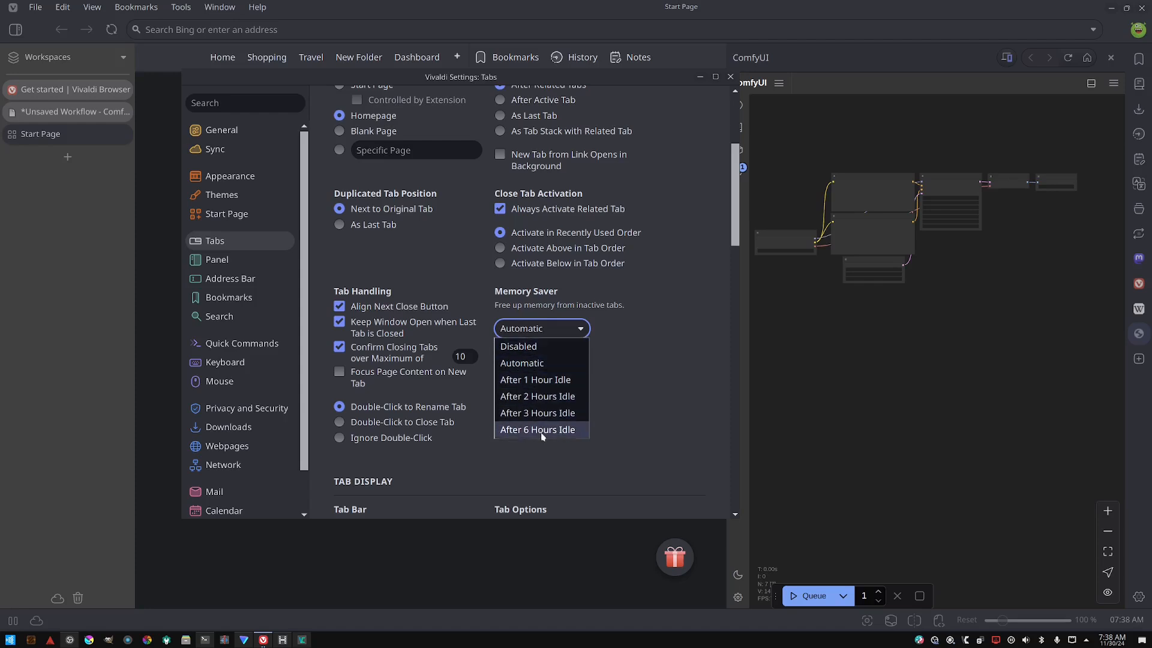
{"action": "left_click", "coordinate": [540, 364]}
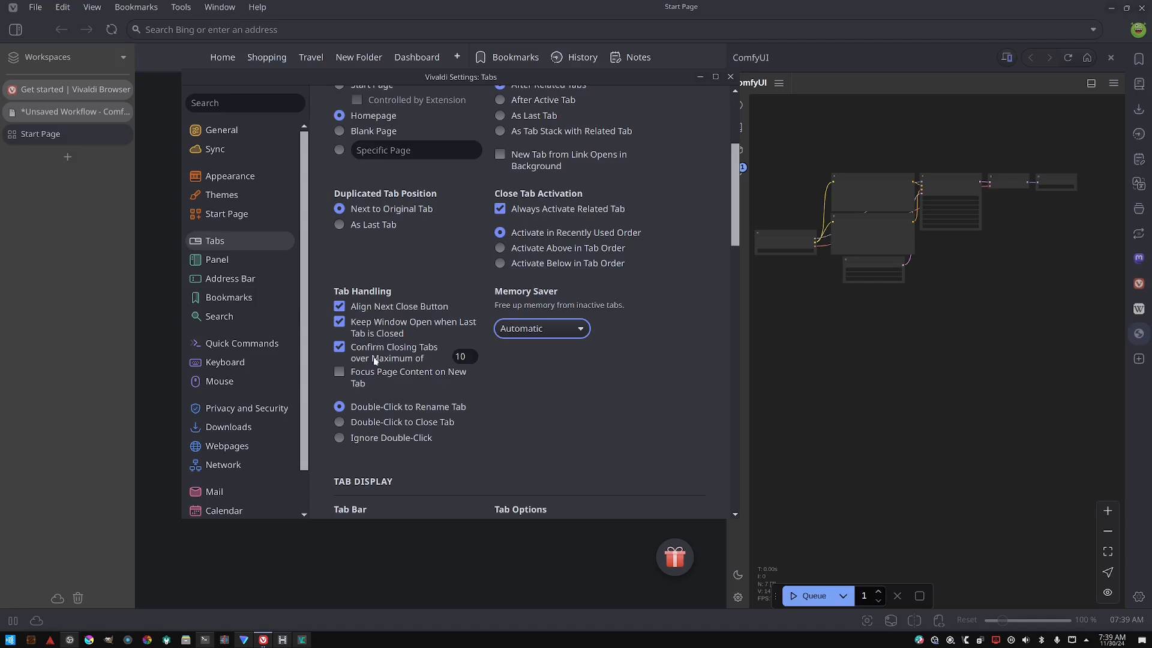
{"action": "scroll", "coordinate": [378, 375], "scroll_direction": "down", "scroll_amount": 3}
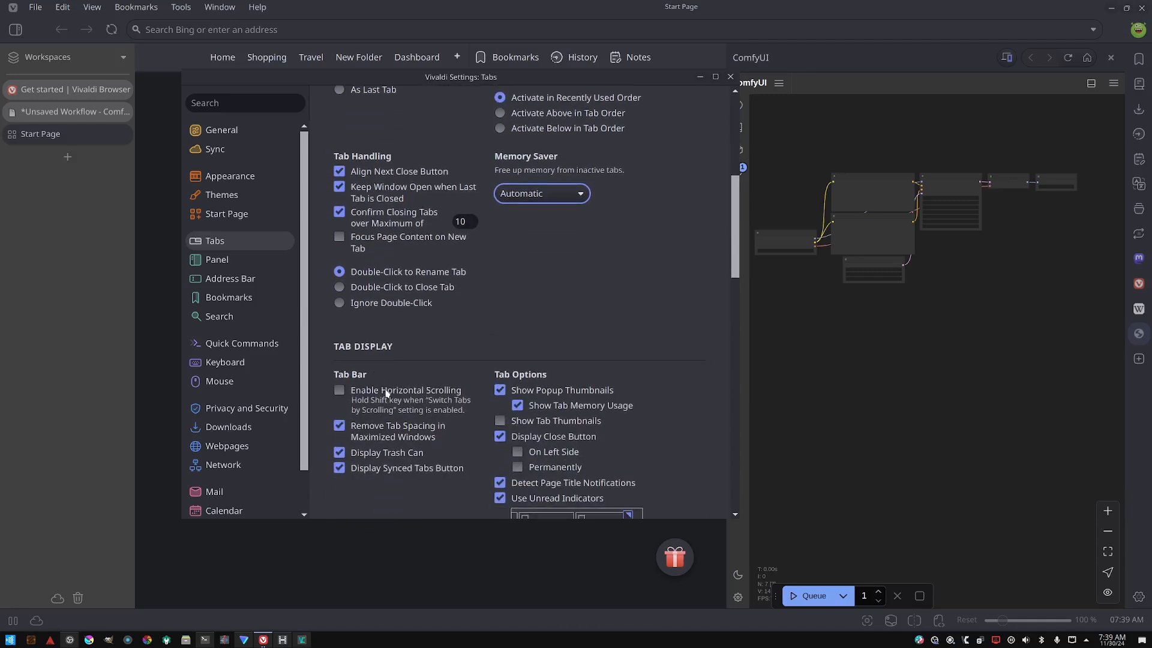
- Enable Show Tab Thumbnails and move the Tabs settings window toward the centre of the screen
{"action": "scroll", "coordinate": [384, 399], "scroll_direction": "down", "scroll_amount": 3}
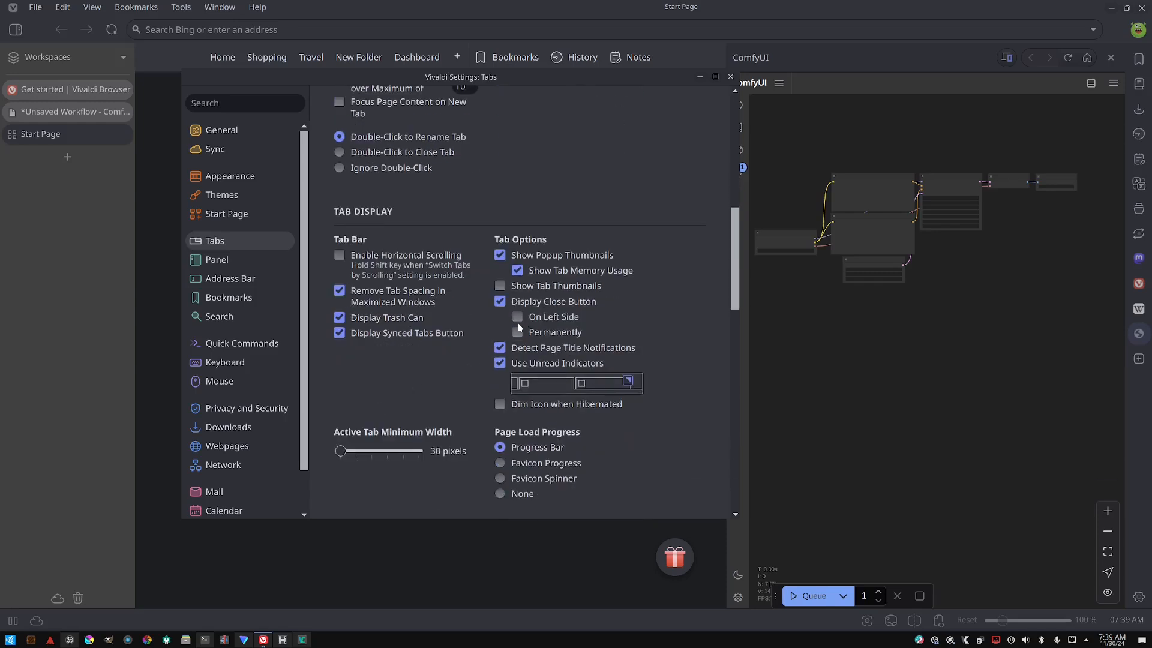
{"action": "left_click", "coordinate": [523, 287]}
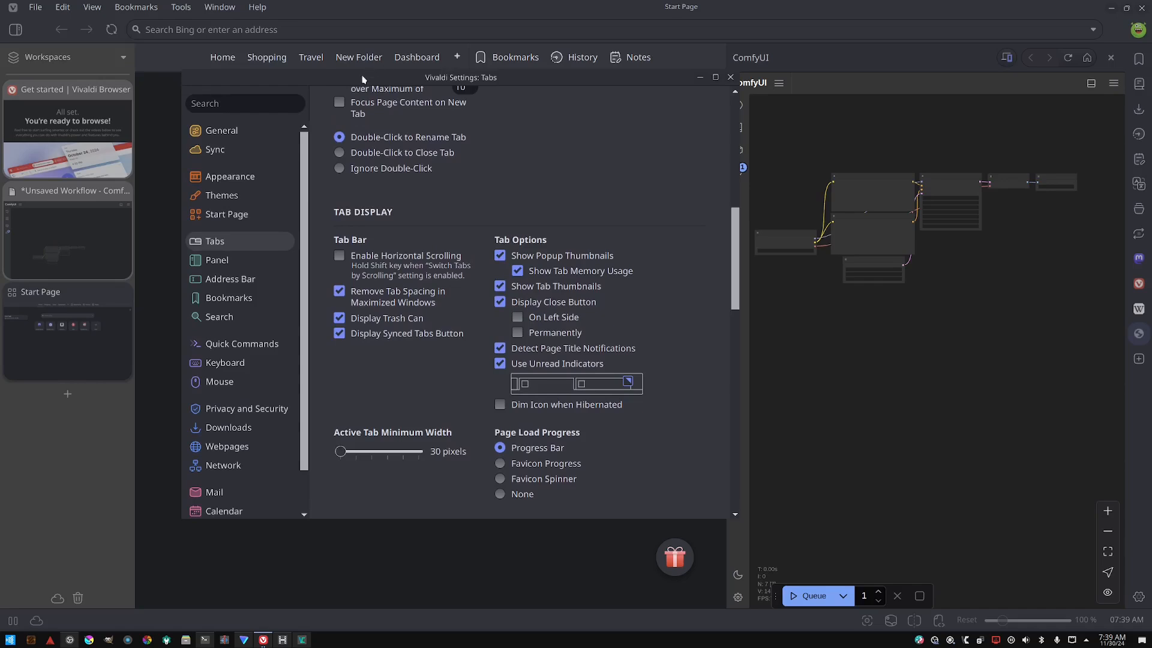
{"action": "left_click_drag", "start_coordinate": [366, 75], "coordinate": [522, 89]}
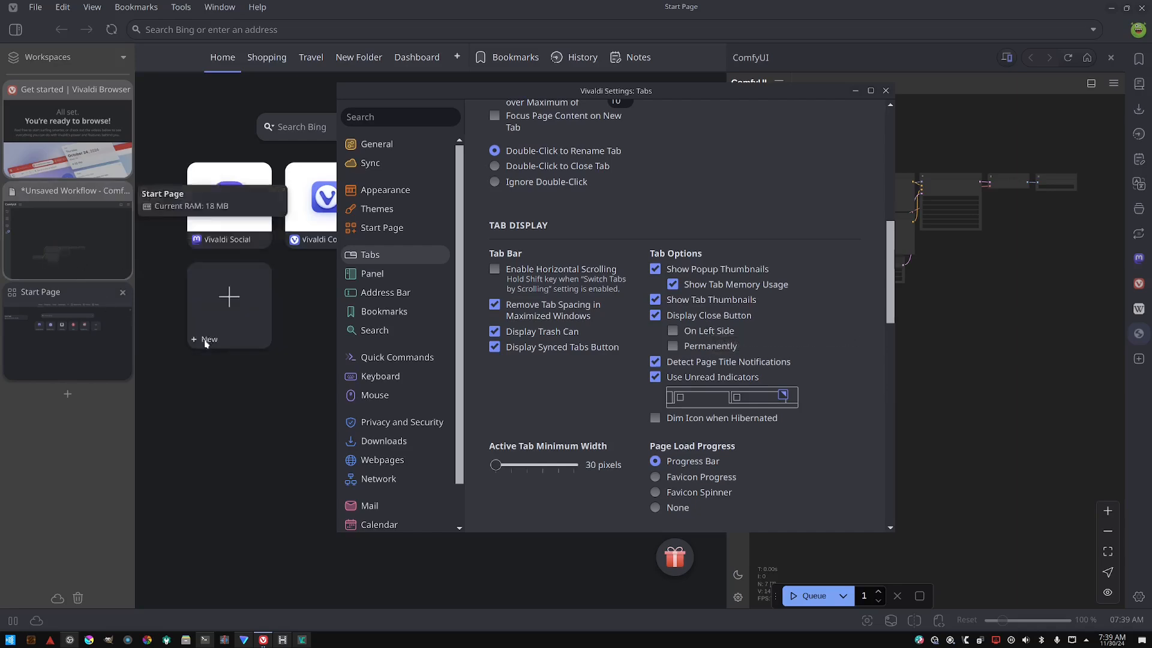
- Set the tab close button to display permanently and enable Dim Icon when Hibernated
{"action": "scroll", "coordinate": [676, 277], "scroll_direction": "down", "scroll_amount": 5}
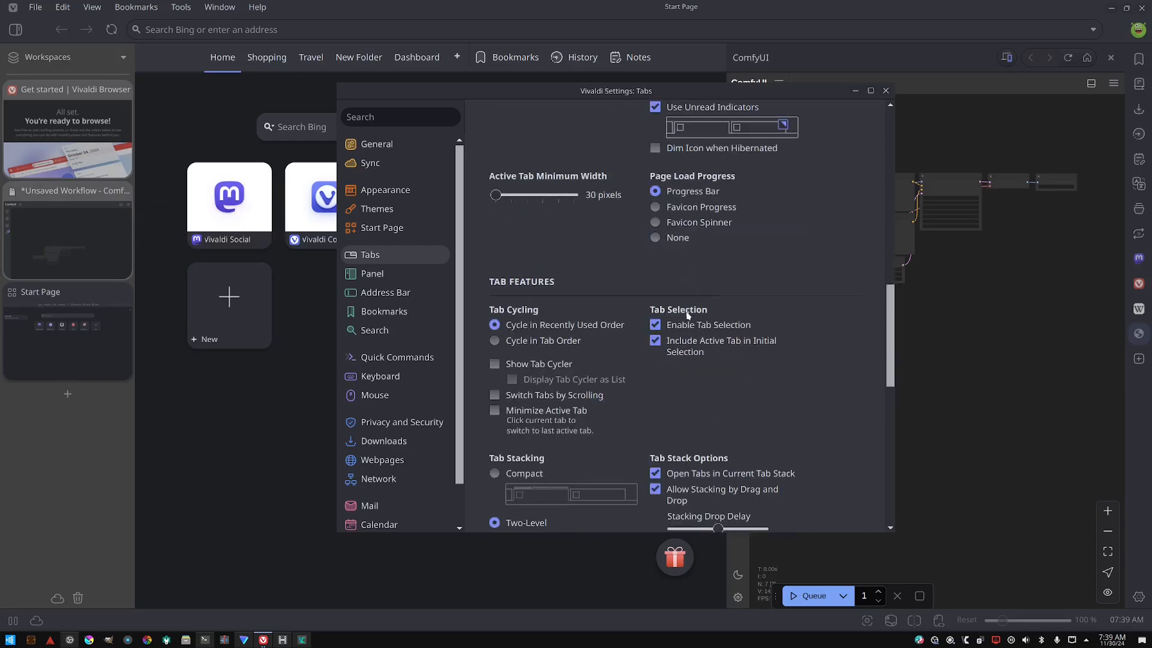
{"action": "scroll", "coordinate": [698, 297], "scroll_direction": "up", "scroll_amount": 4}
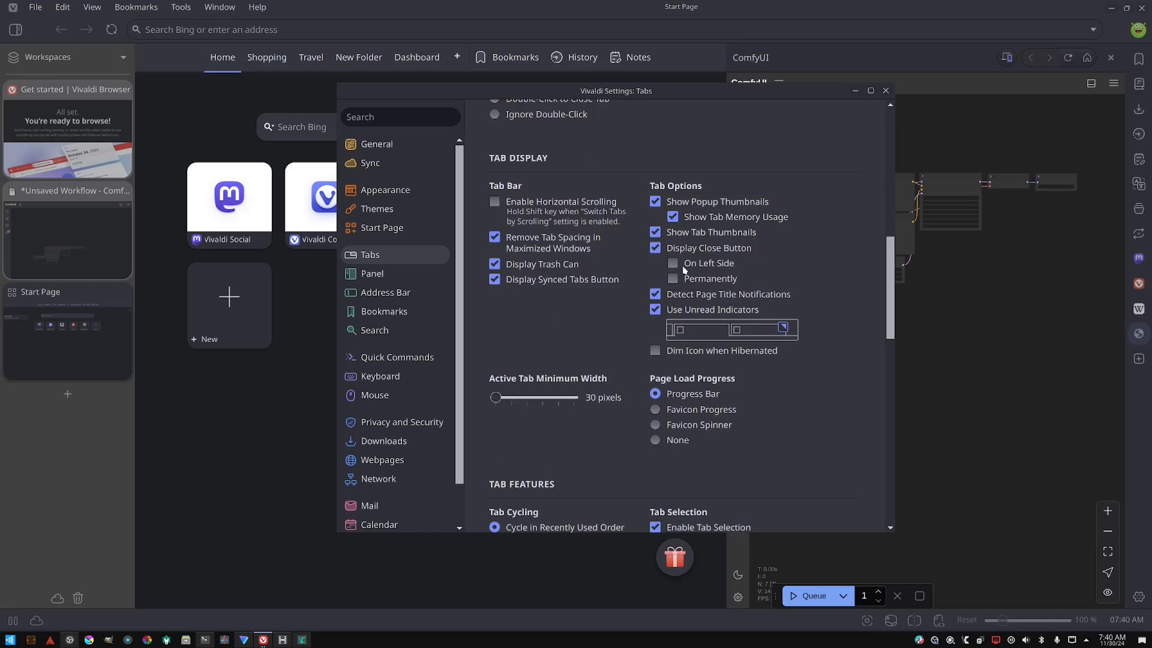
{"action": "left_click", "coordinate": [712, 280]}
{"action": "left_click", "coordinate": [692, 353]}
{"action": "scroll", "coordinate": [708, 351], "scroll_direction": "down", "scroll_amount": 2}
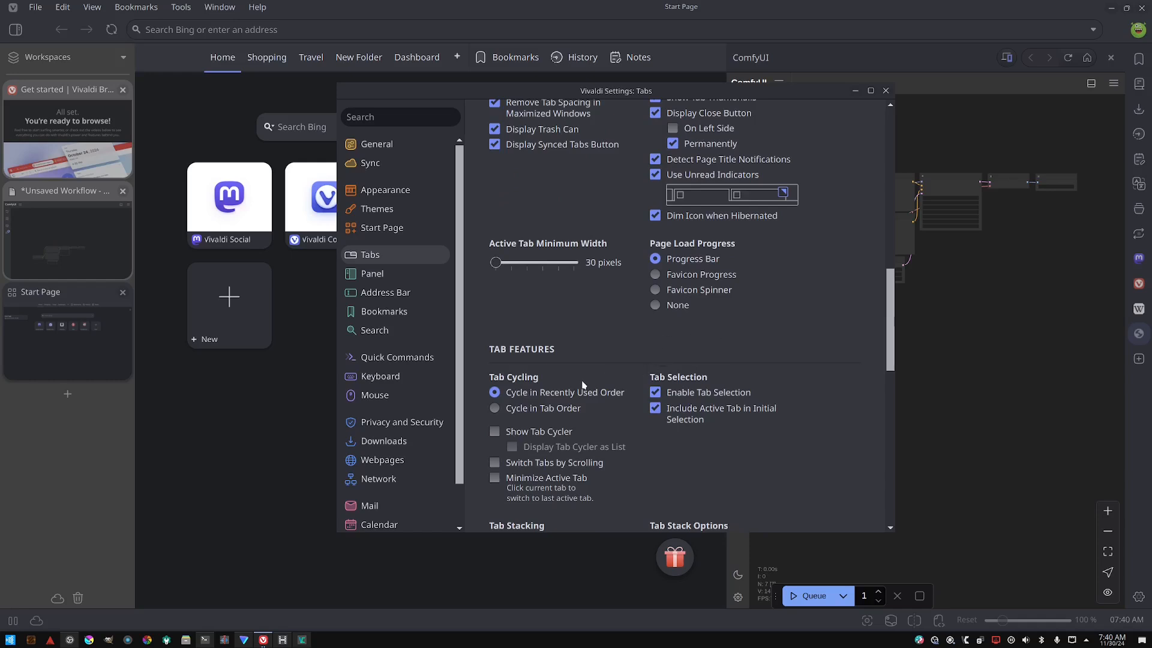
- Enable Show Tab Cycler, Display Tab Cycler as List, and Switch Tabs by Scrolling
{"action": "scroll", "coordinate": [552, 396], "scroll_direction": "down", "scroll_amount": 1}
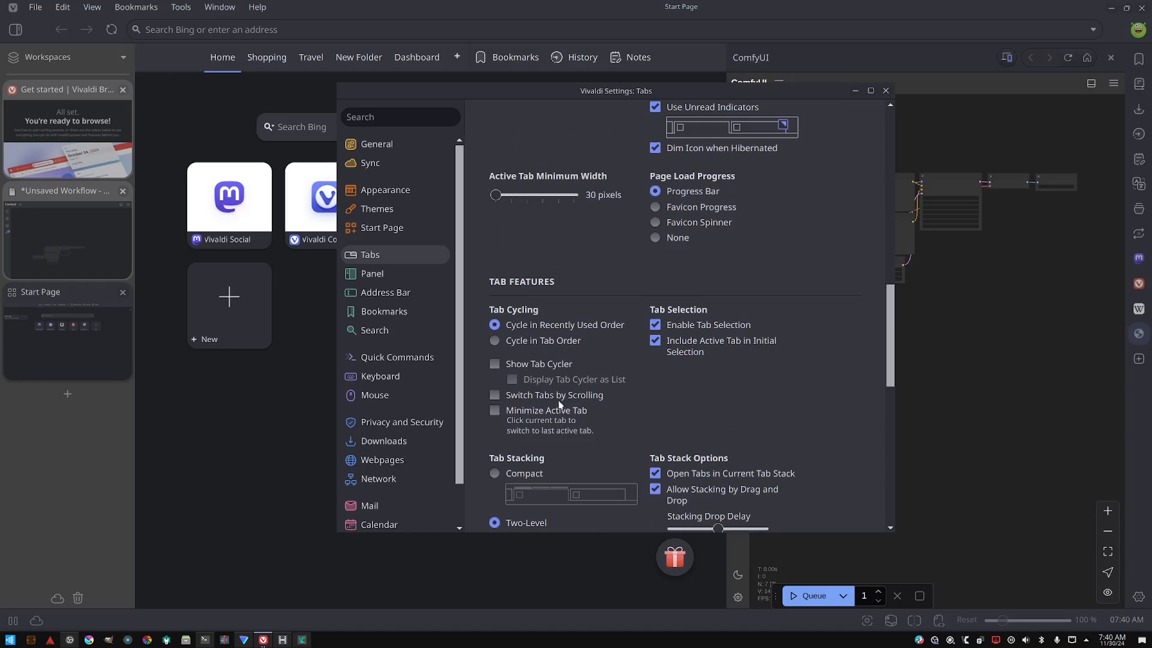
{"action": "left_click", "coordinate": [544, 363]}
{"action": "left_click", "coordinate": [545, 364]}
{"action": "left_click", "coordinate": [545, 364]}
{"action": "left_click", "coordinate": [545, 364]}
{"action": "left_click", "coordinate": [546, 364]}
{"action": "left_click", "coordinate": [552, 379]}
{"action": "left_click", "coordinate": [535, 394]}
- Test switching tabs by scrolling over the tab bar, and open then dismiss a tab's context menu
{"action": "mouse_move", "coordinate": [80, 202]}
{"action": "scroll", "coordinate": [79, 235], "scroll_direction": "up", "scroll_amount": 2}
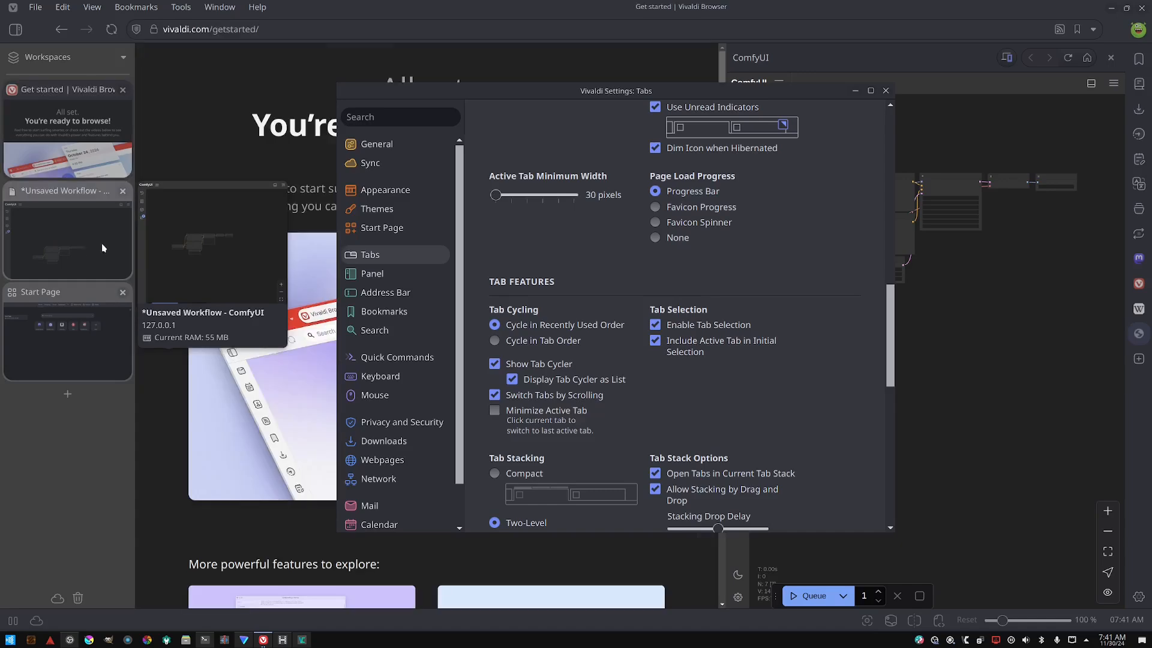
{"action": "scroll", "coordinate": [99, 240], "scroll_direction": "down", "scroll_amount": 1}
{"action": "scroll", "coordinate": [96, 246], "scroll_direction": "up", "scroll_amount": 1}
{"action": "scroll", "coordinate": [96, 247], "scroll_direction": "down", "scroll_amount": 3}
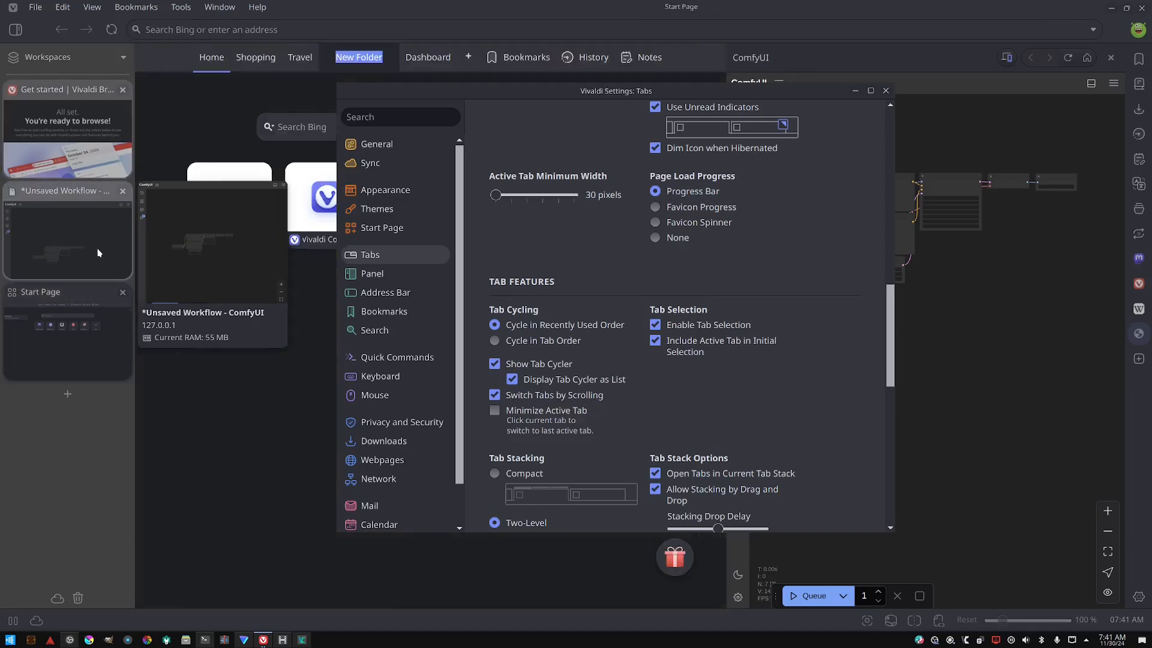
{"action": "scroll", "coordinate": [96, 247], "scroll_direction": "up", "scroll_amount": 1}
{"action": "scroll", "coordinate": [70, 193], "scroll_direction": "up", "scroll_amount": 2}
{"action": "right_click", "coordinate": [92, 233]}
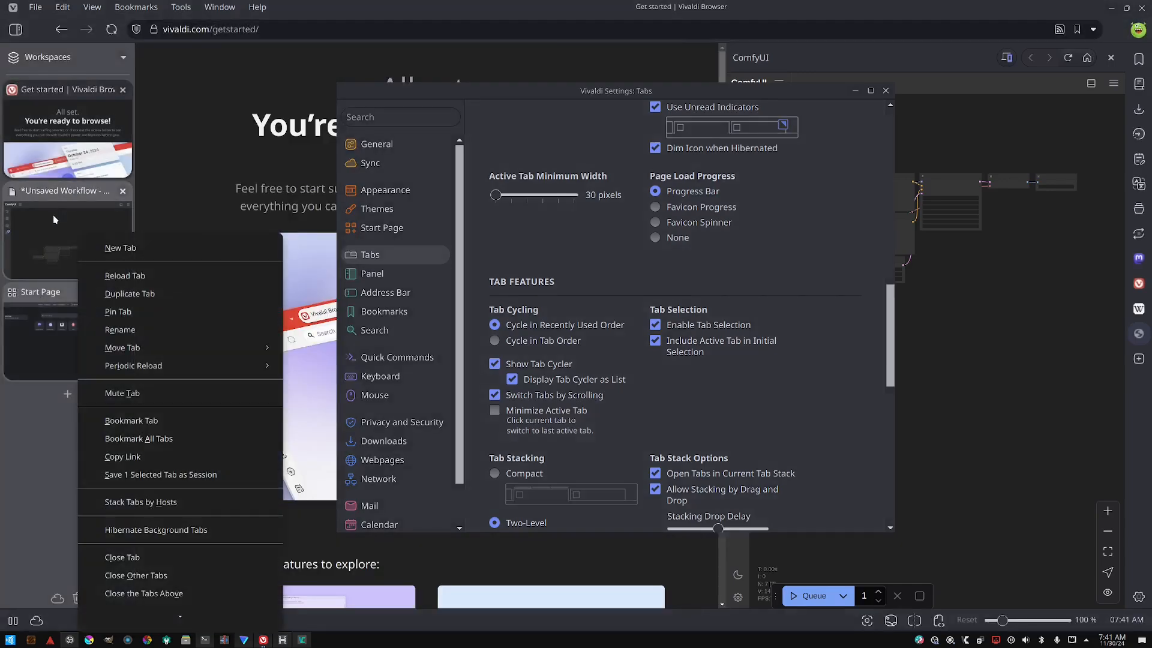
{"action": "left_click", "coordinate": [18, 464]}
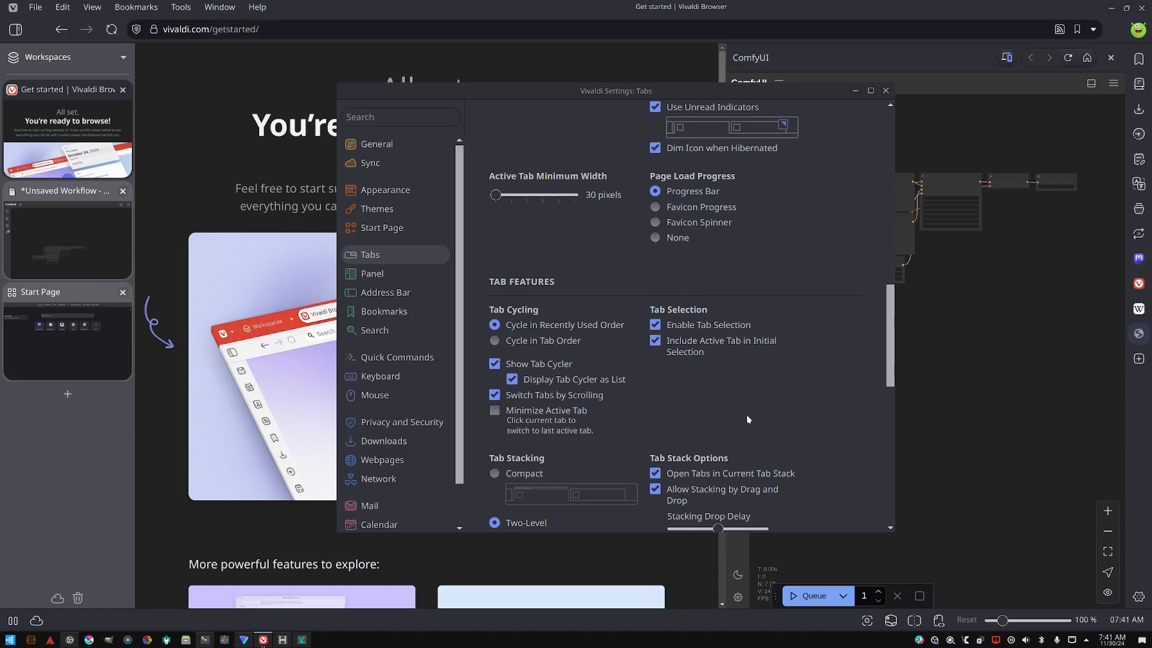
- Review the remaining Tabs settings for stacking, pinned tabs and workspaces, then open the Panel settings
{"action": "scroll", "coordinate": [747, 410], "scroll_direction": "down", "scroll_amount": 1}
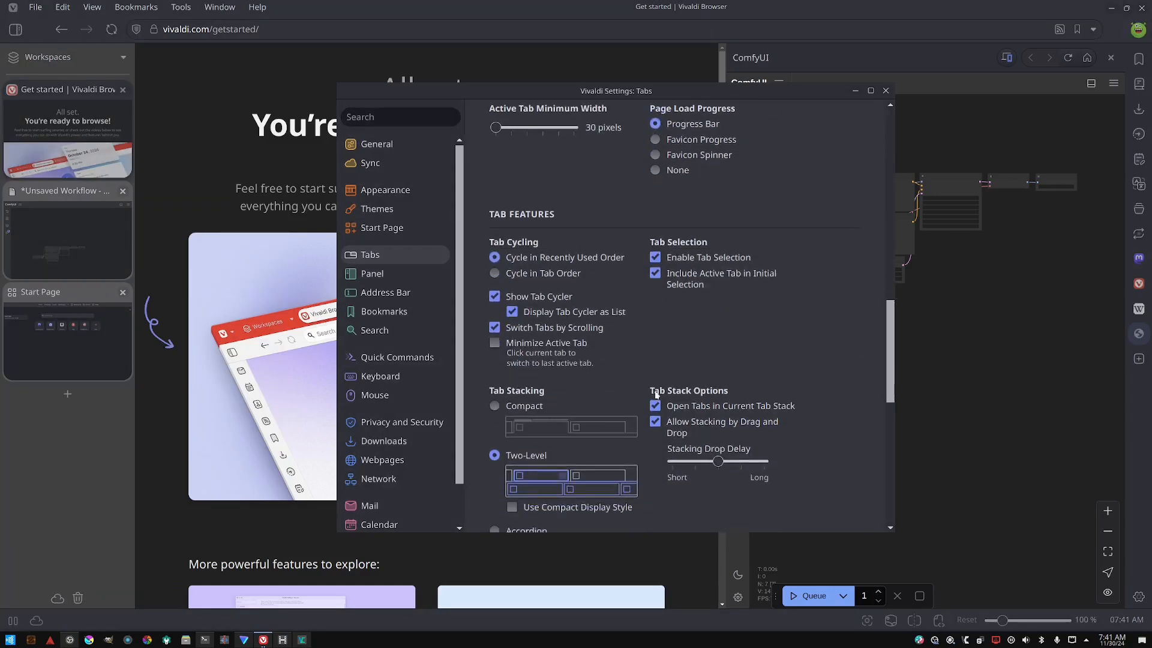
{"action": "scroll", "coordinate": [624, 387], "scroll_direction": "down", "scroll_amount": 1}
{"action": "scroll", "coordinate": [617, 375], "scroll_direction": "down", "scroll_amount": 1}
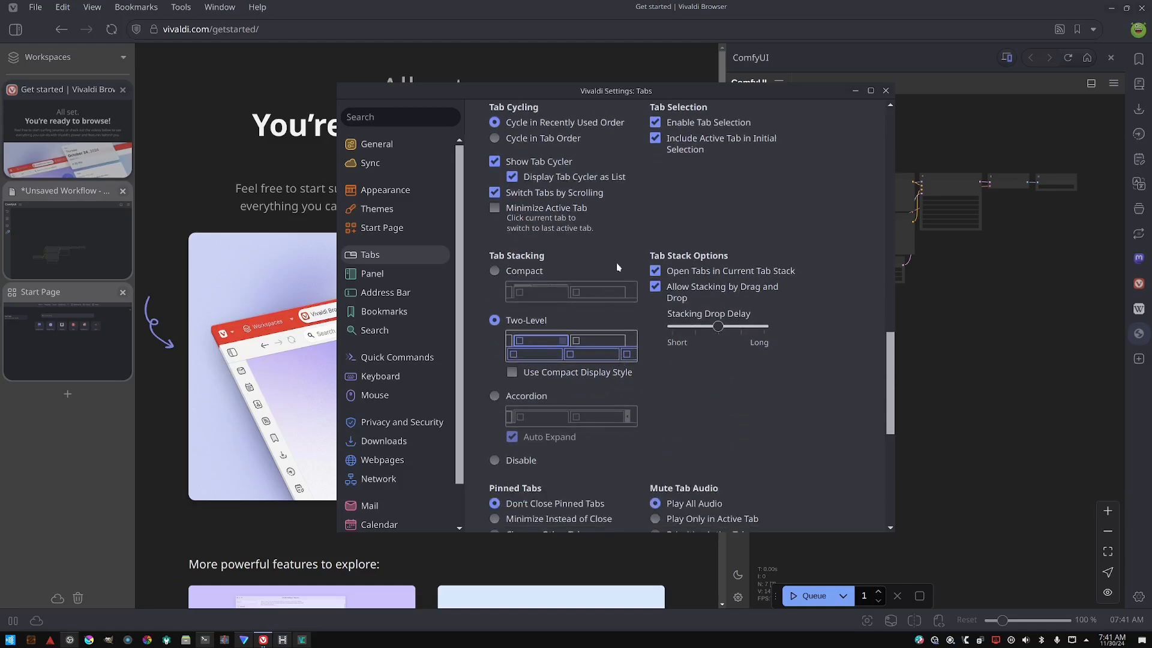
{"action": "scroll", "coordinate": [617, 261], "scroll_direction": "down", "scroll_amount": 2}
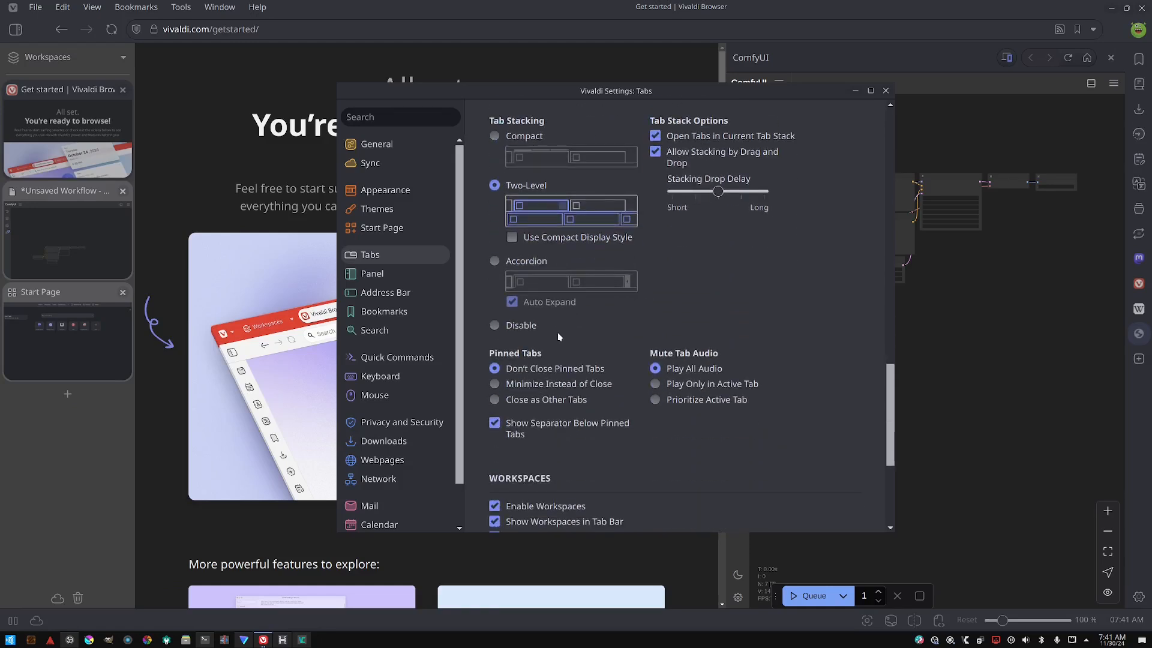
{"action": "scroll", "coordinate": [561, 357], "scroll_direction": "down", "scroll_amount": 1}
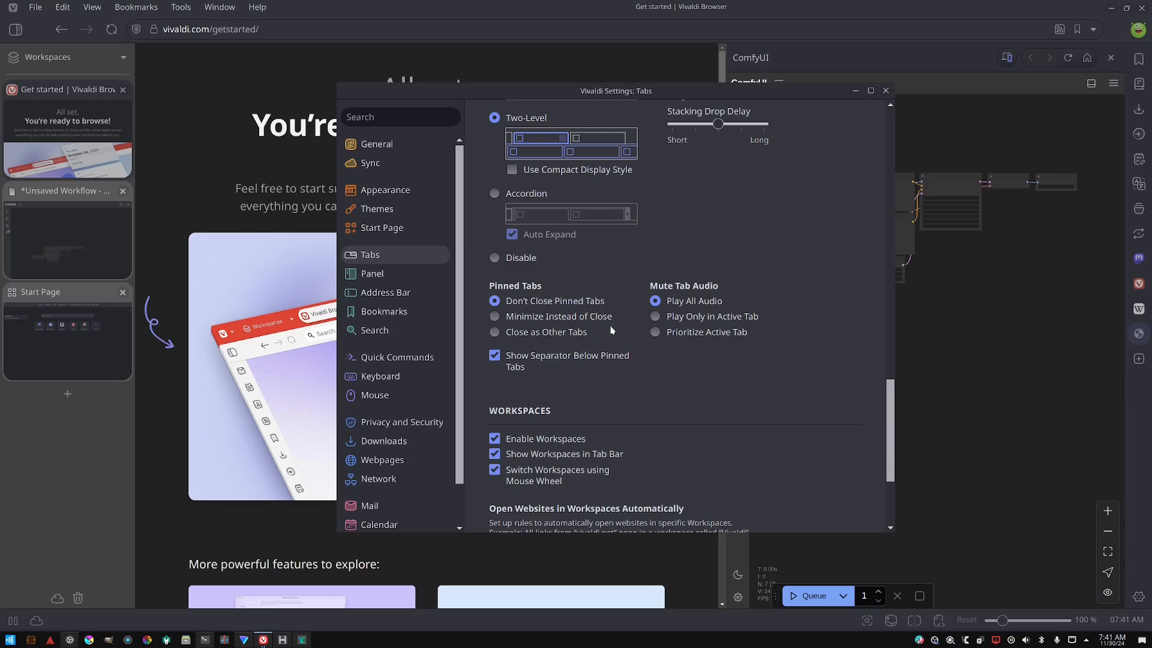
{"action": "scroll", "coordinate": [610, 330], "scroll_direction": "down", "scroll_amount": 2}
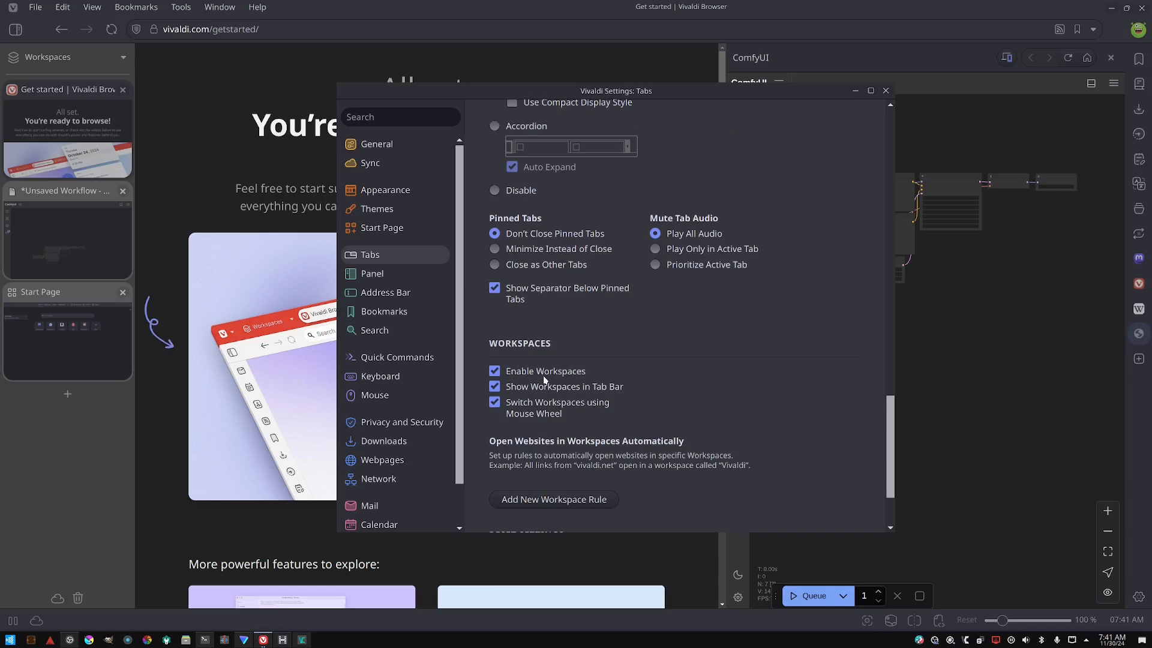
{"action": "scroll", "coordinate": [556, 413], "scroll_direction": "down", "scroll_amount": 3}
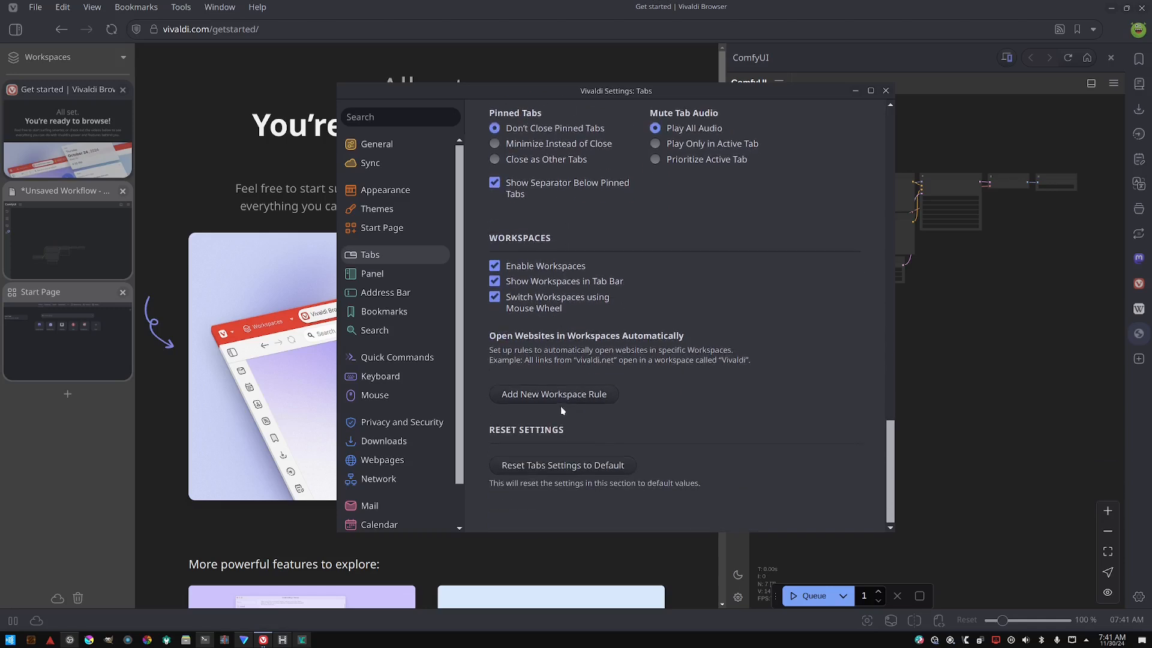
{"action": "left_click", "coordinate": [394, 274]}
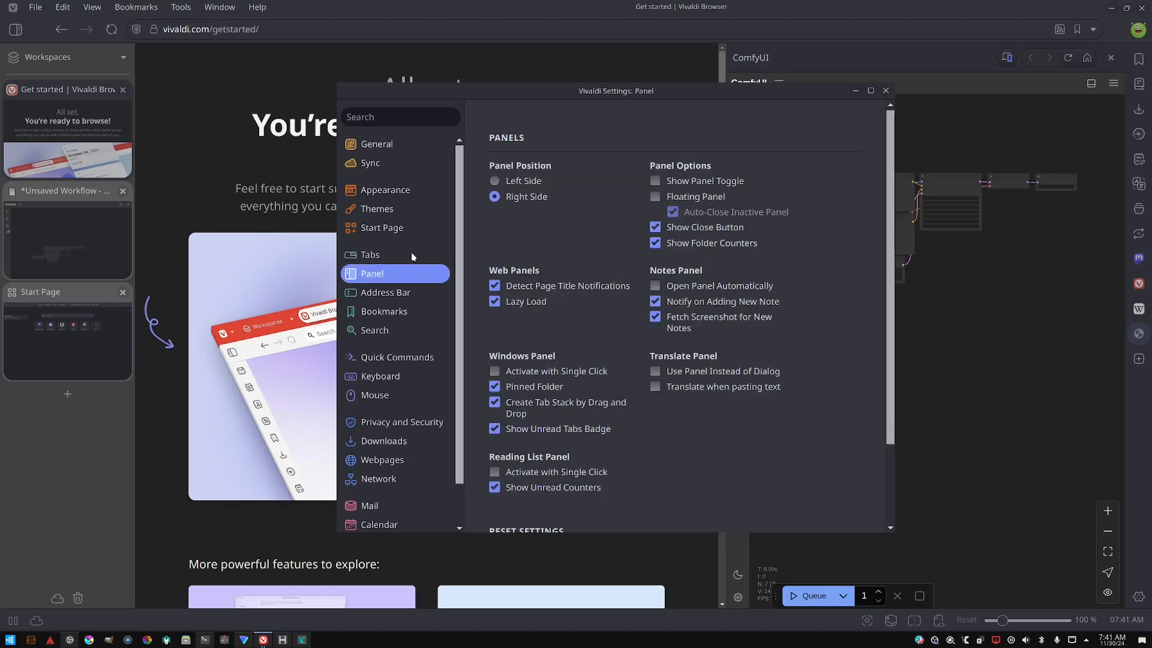
{"action": "left_click", "coordinate": [411, 253]}
{"action": "left_click", "coordinate": [405, 277]}
- Switch the panel position between Left Side and Right Side several times, ending on Right Side
{"action": "left_click", "coordinate": [522, 181]}
{"action": "left_click", "coordinate": [520, 196]}
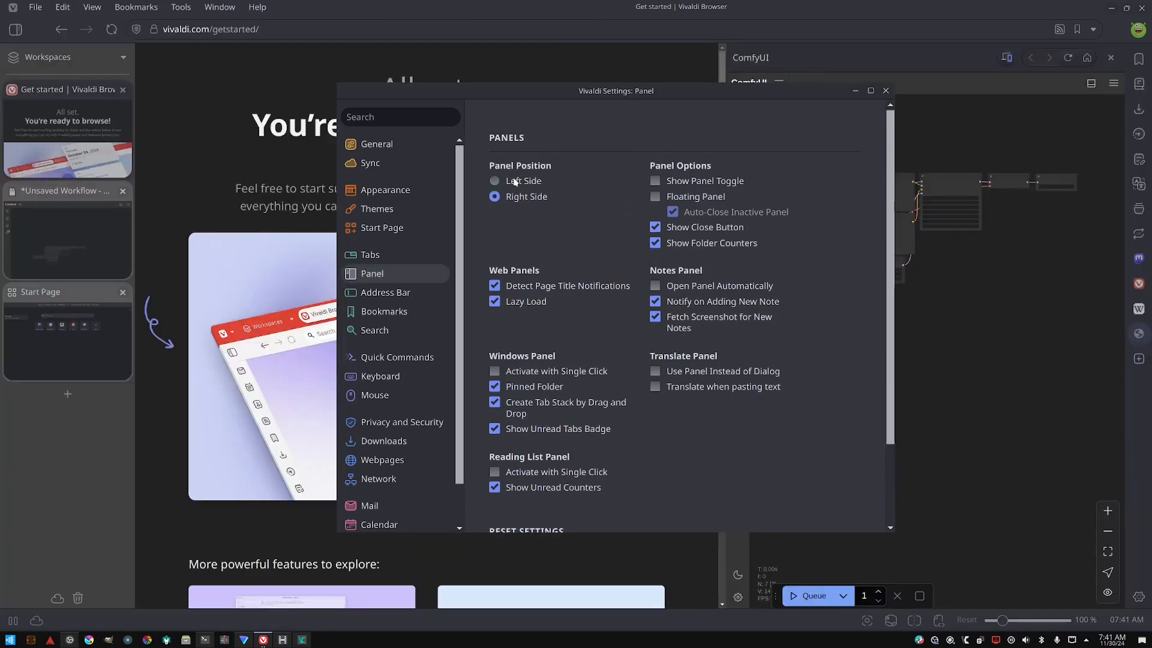
{"action": "left_click", "coordinate": [514, 180]}
{"action": "left_click", "coordinate": [520, 197]}
{"action": "left_click", "coordinate": [527, 183]}
{"action": "left_click", "coordinate": [524, 197]}
{"action": "right_click", "coordinate": [1147, 393]}
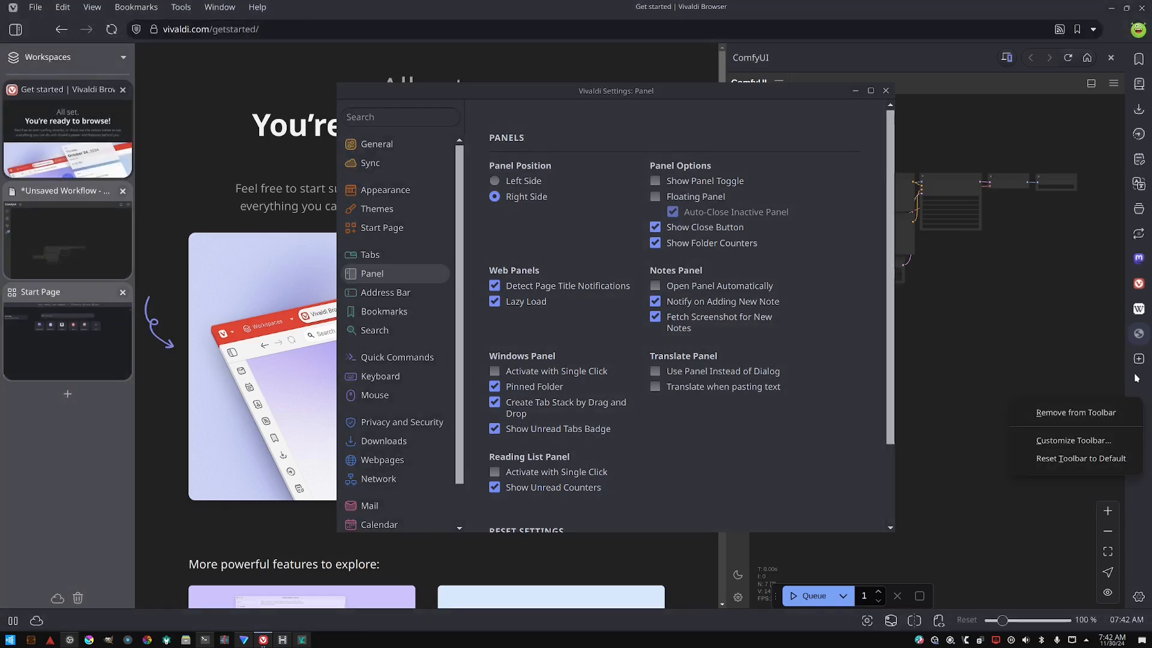
{"action": "left_click", "coordinate": [517, 180]}
{"action": "left_click", "coordinate": [518, 197]}
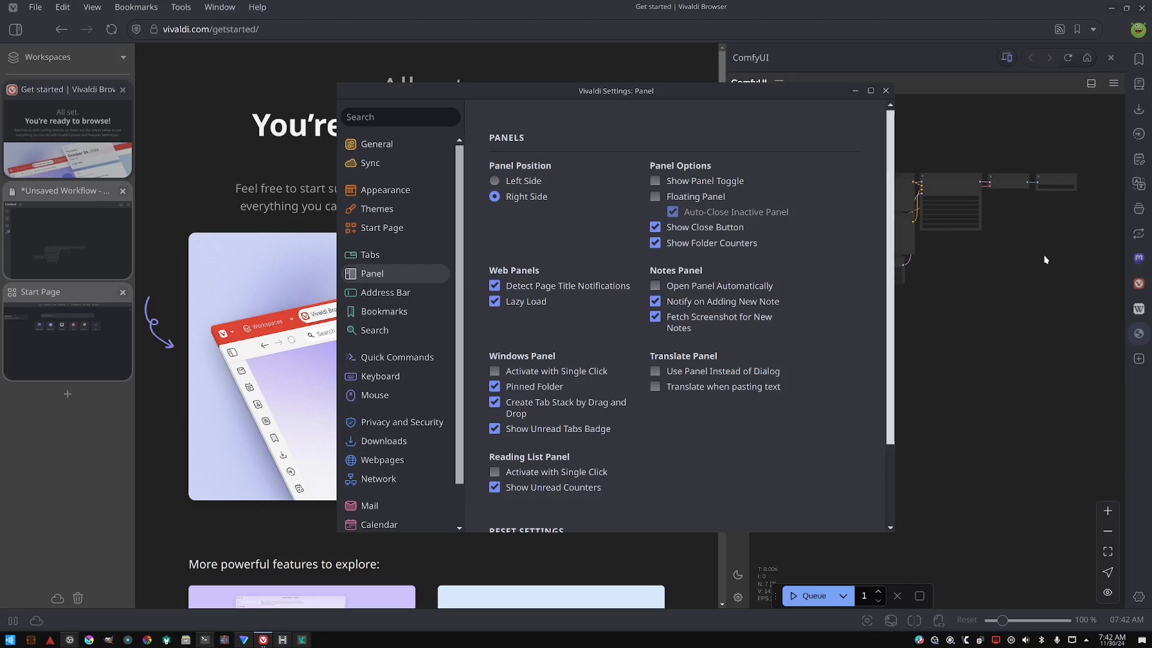
- Enable Show Panel Toggle and use the toggle to hide and reshow the side panel
{"action": "left_click", "coordinate": [686, 180]}
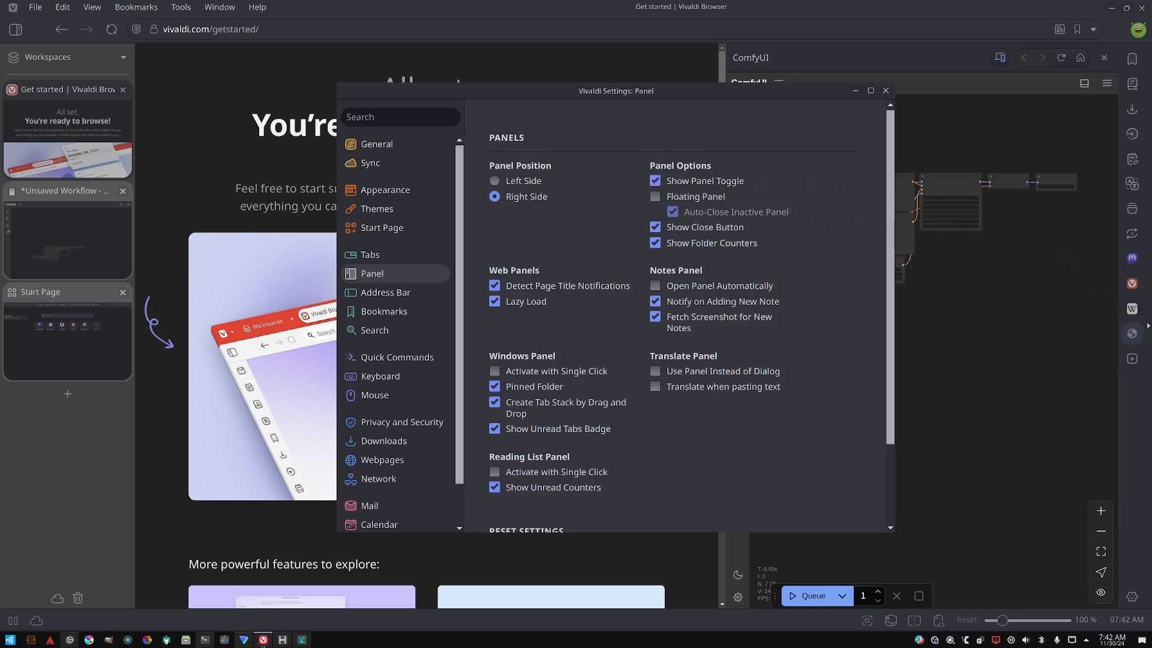
{"action": "left_click", "coordinate": [1148, 327]}
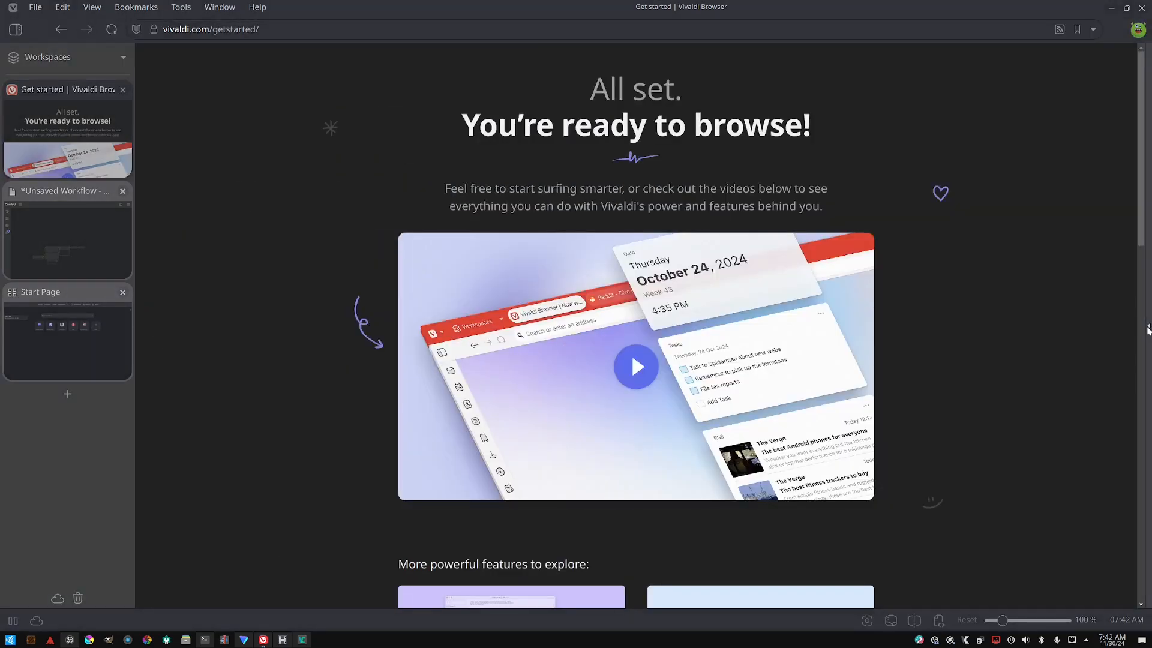
{"action": "left_click", "coordinate": [1148, 327]}
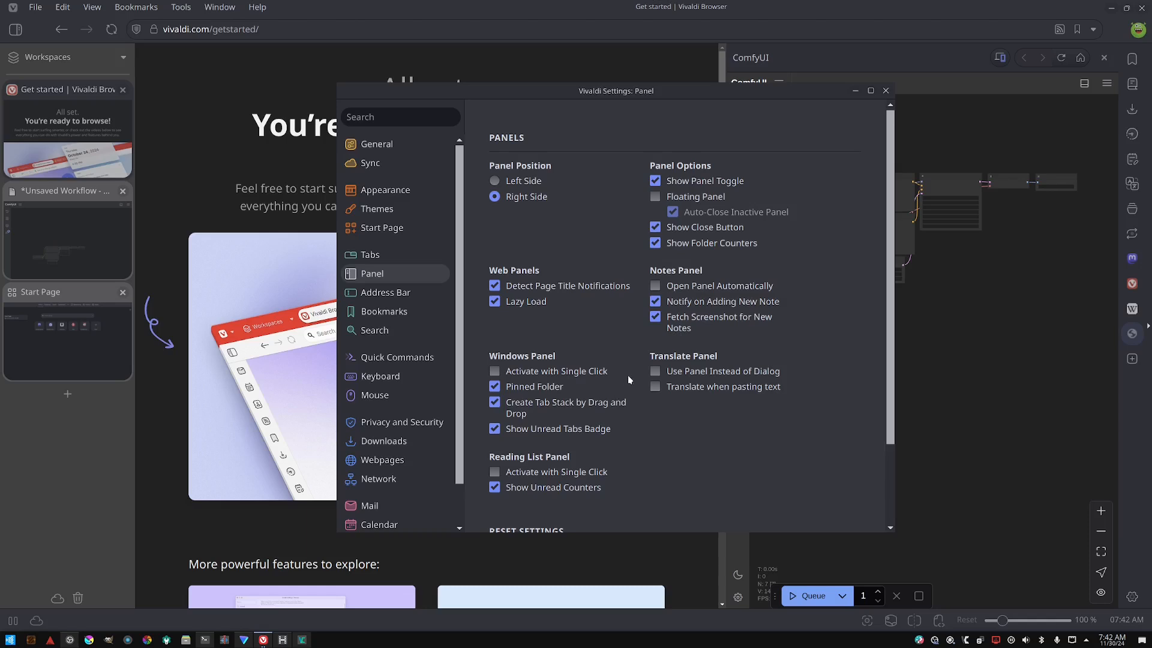
- Open the Address Bar settings and enable Show Full Address and QR Code Generator
{"action": "scroll", "coordinate": [628, 379], "scroll_direction": "down", "scroll_amount": 2}
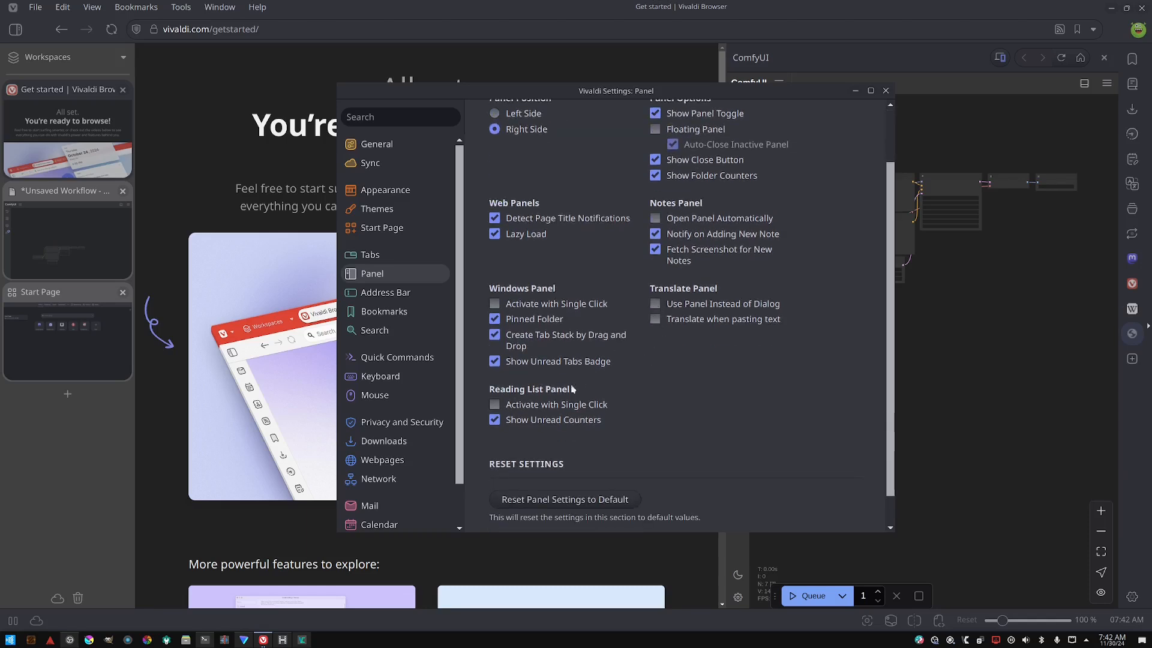
{"action": "scroll", "coordinate": [538, 402], "scroll_direction": "down", "scroll_amount": 1}
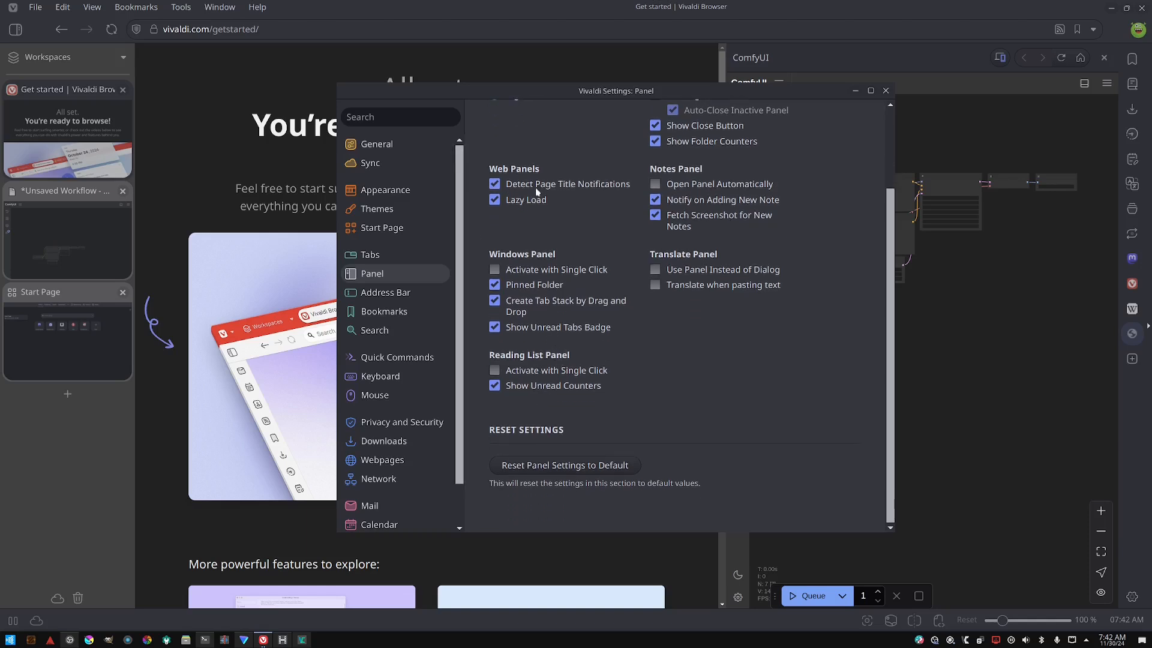
{"action": "left_click", "coordinate": [376, 291]}
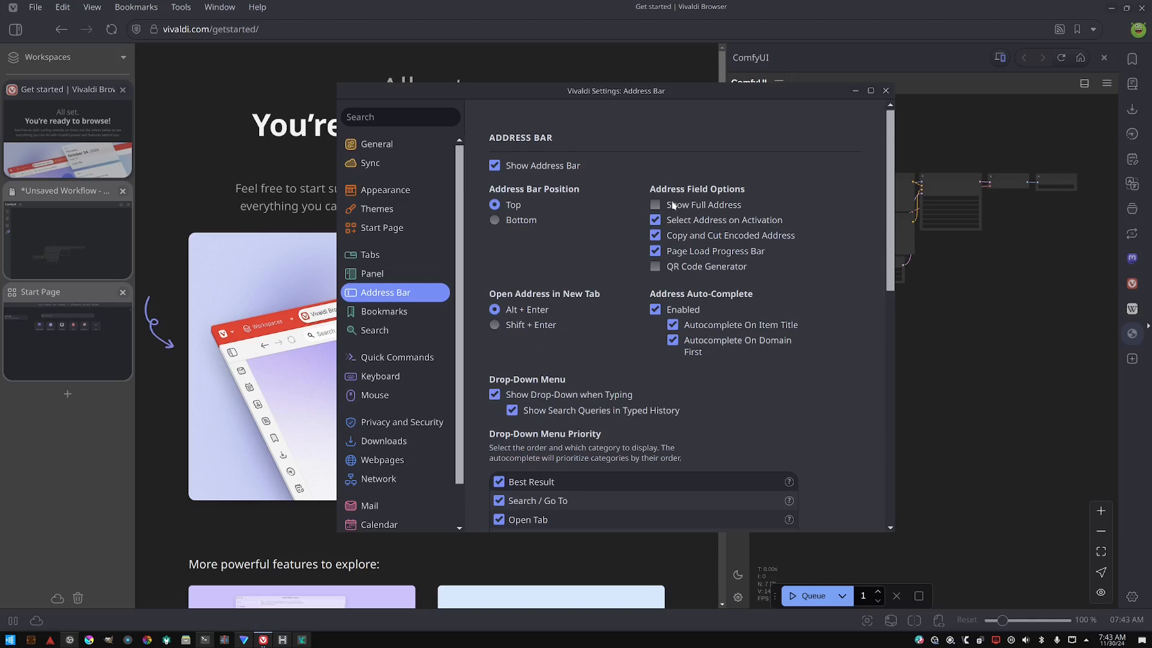
{"action": "left_click", "coordinate": [672, 205]}
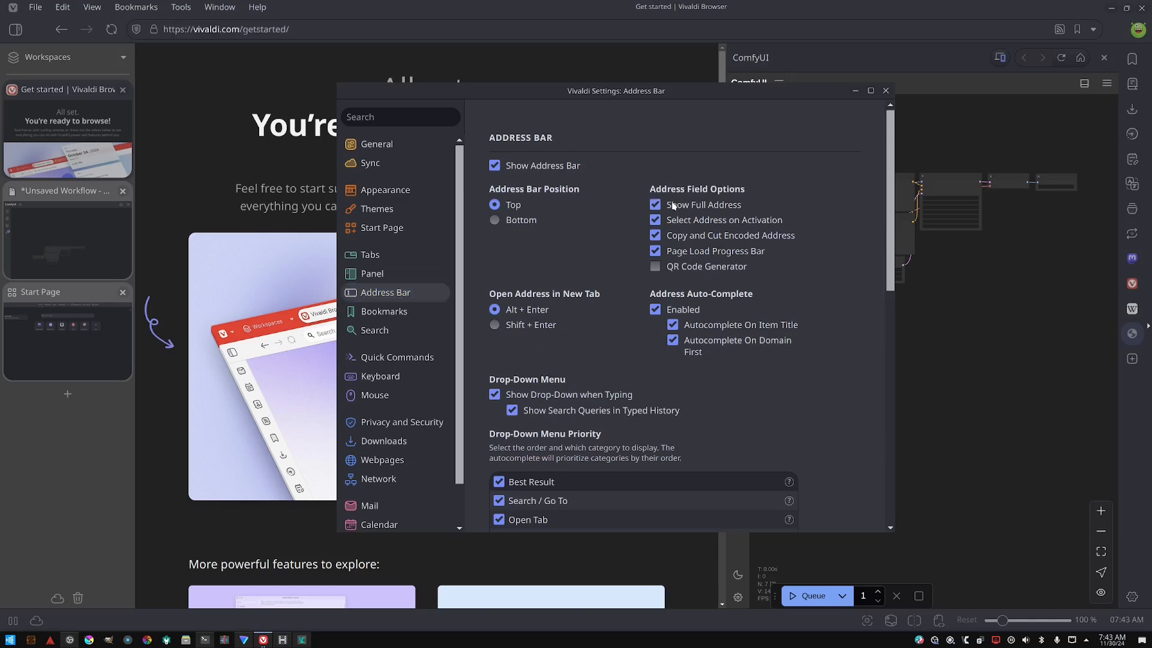
{"action": "left_click", "coordinate": [656, 267]}
- Enable Domain Expansion with the com suffix and briefly open the profile manager before closing it
{"action": "scroll", "coordinate": [665, 216], "scroll_direction": "down", "scroll_amount": 8}
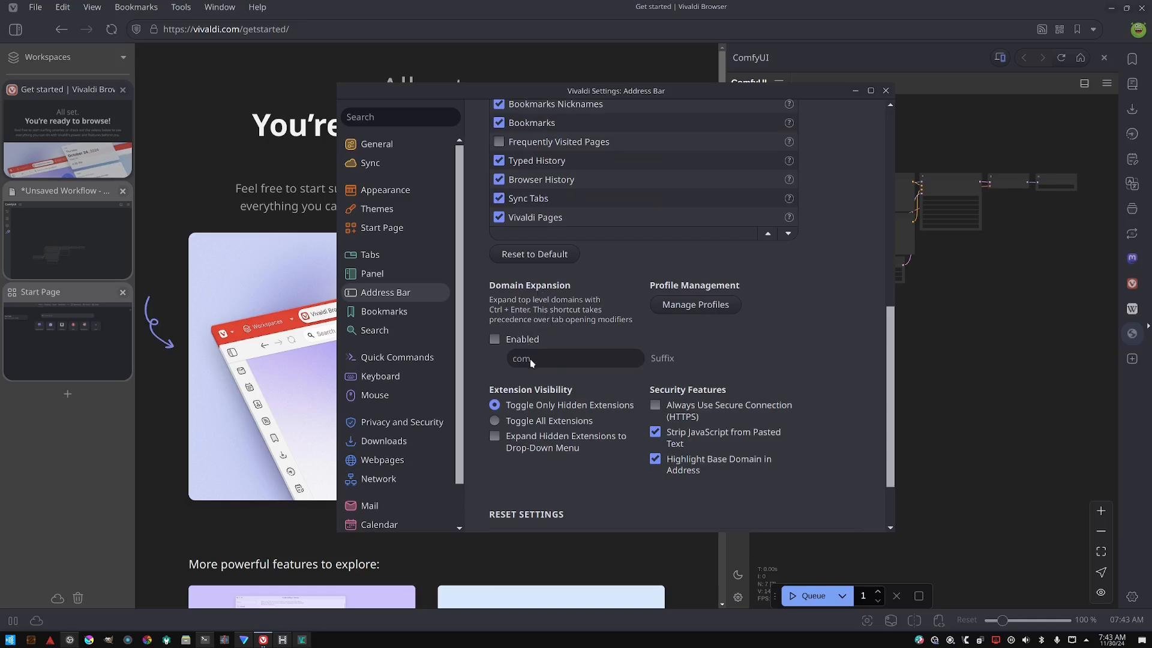
{"action": "left_click", "coordinate": [521, 339]}
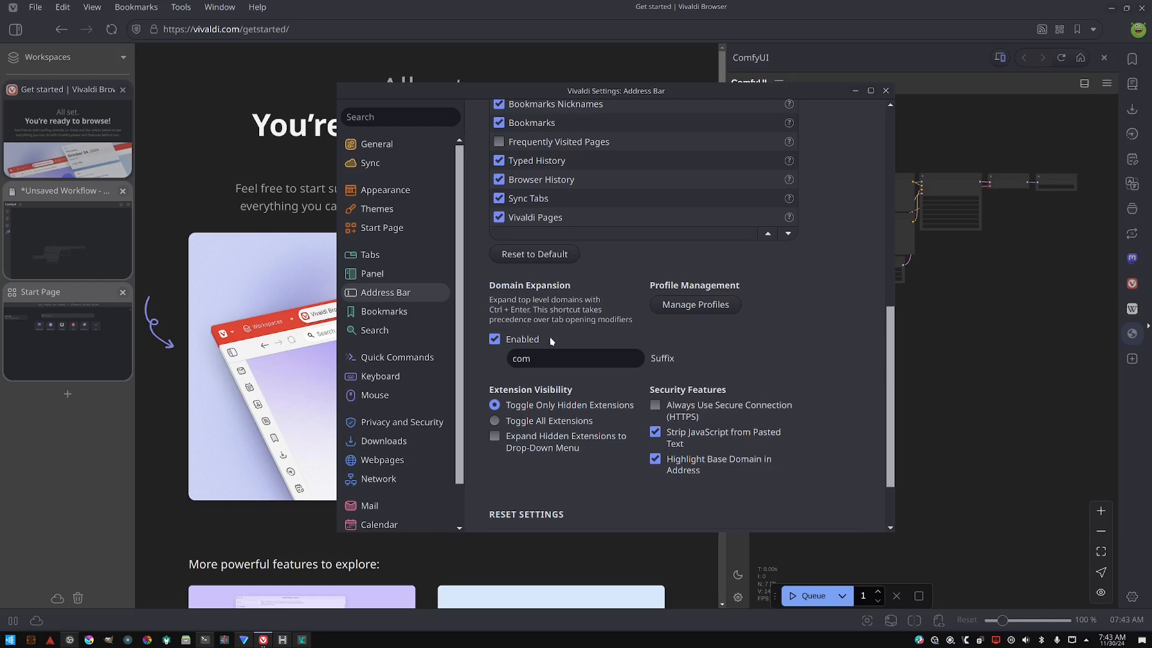
{"action": "left_click", "coordinate": [695, 306]}
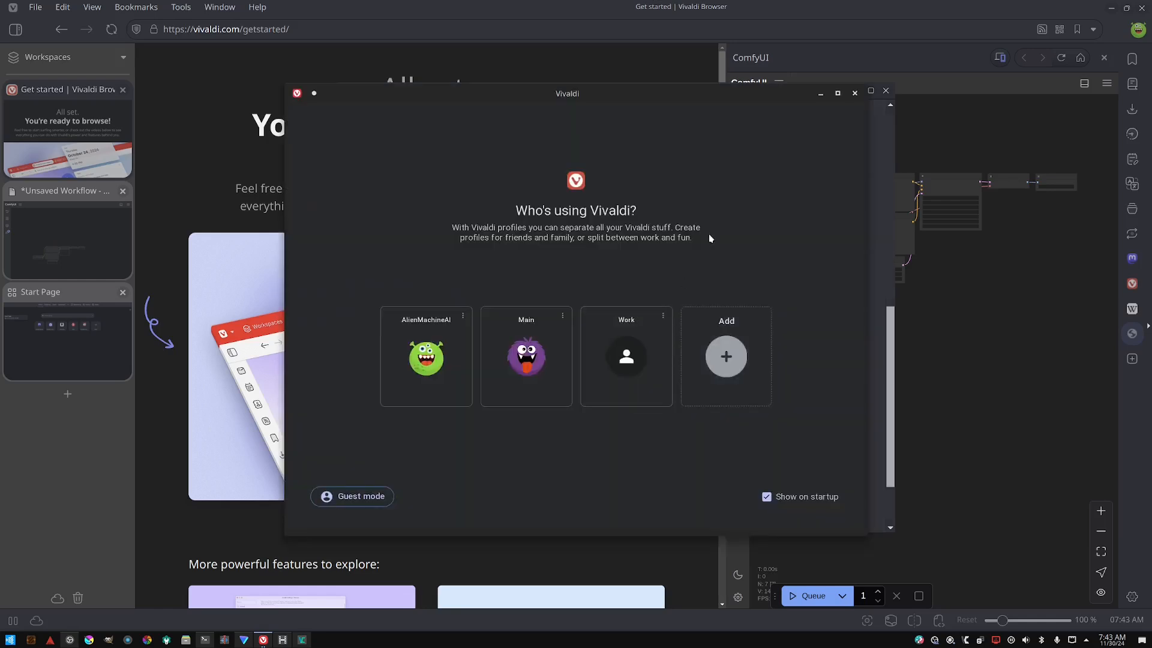
{"action": "left_click", "coordinate": [855, 95]}
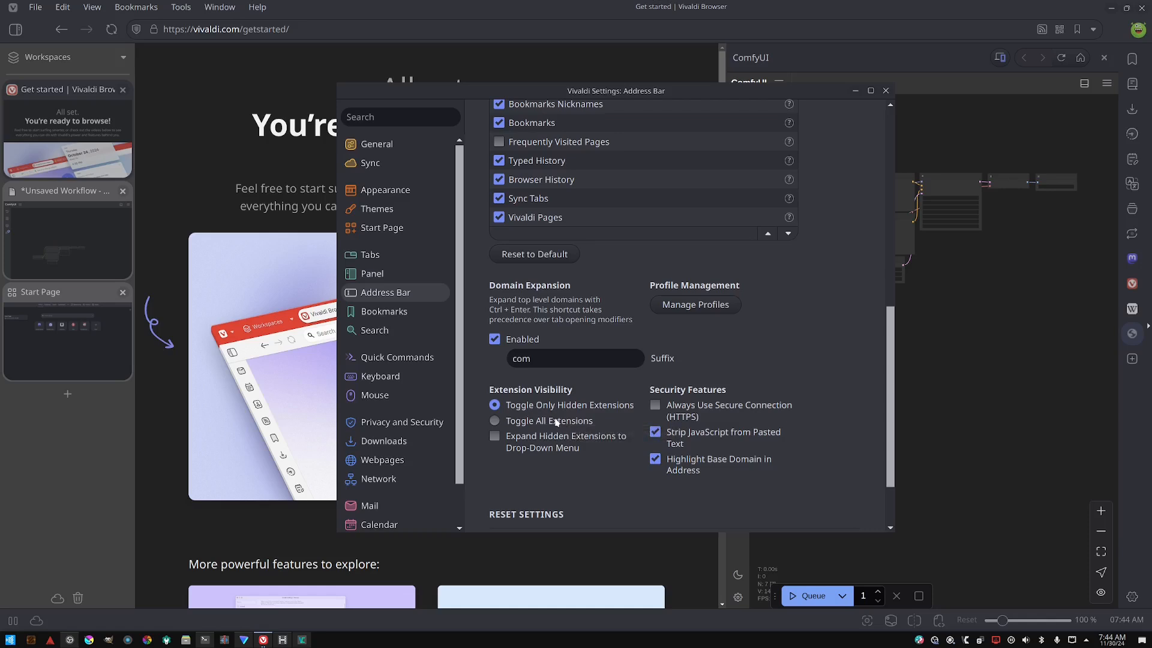
- Enable Expand Hidden Extensions to Drop-Down Menu and Always Use Secure Connection (HTTPS)
{"action": "scroll", "coordinate": [536, 425], "scroll_direction": "down", "scroll_amount": 1}
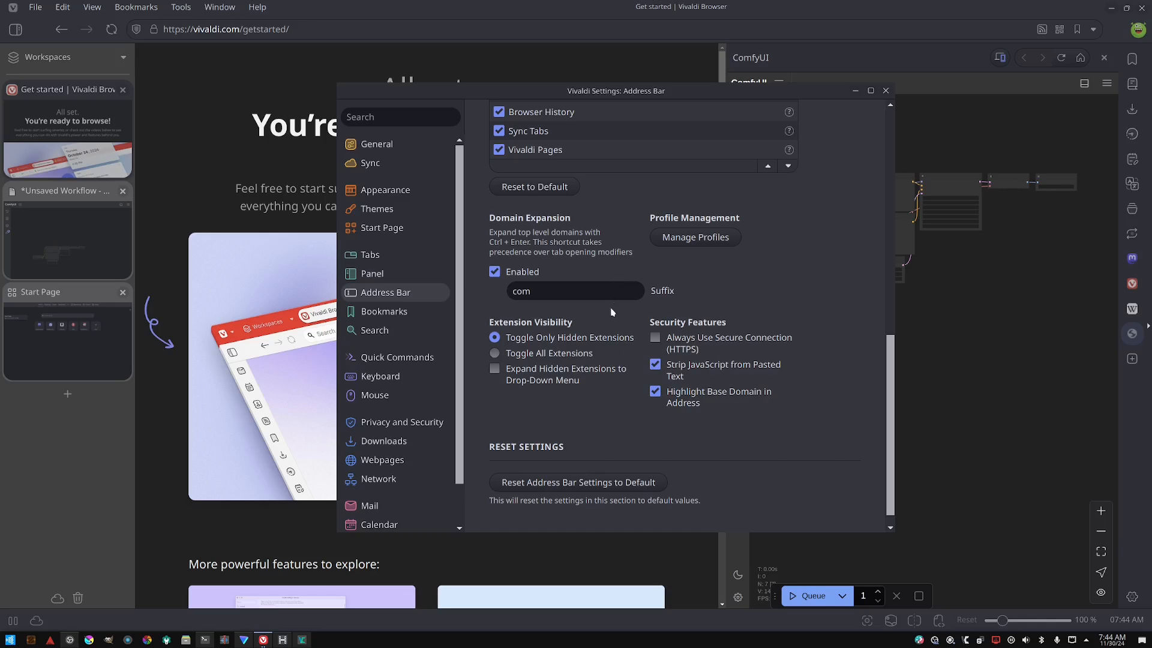
{"action": "left_click", "coordinate": [568, 372]}
{"action": "left_click", "coordinate": [654, 338]}
- Open the Bookmarks settings and review their options
{"action": "left_click", "coordinate": [384, 311]}
{"action": "scroll", "coordinate": [540, 204], "scroll_direction": "down", "scroll_amount": 2}
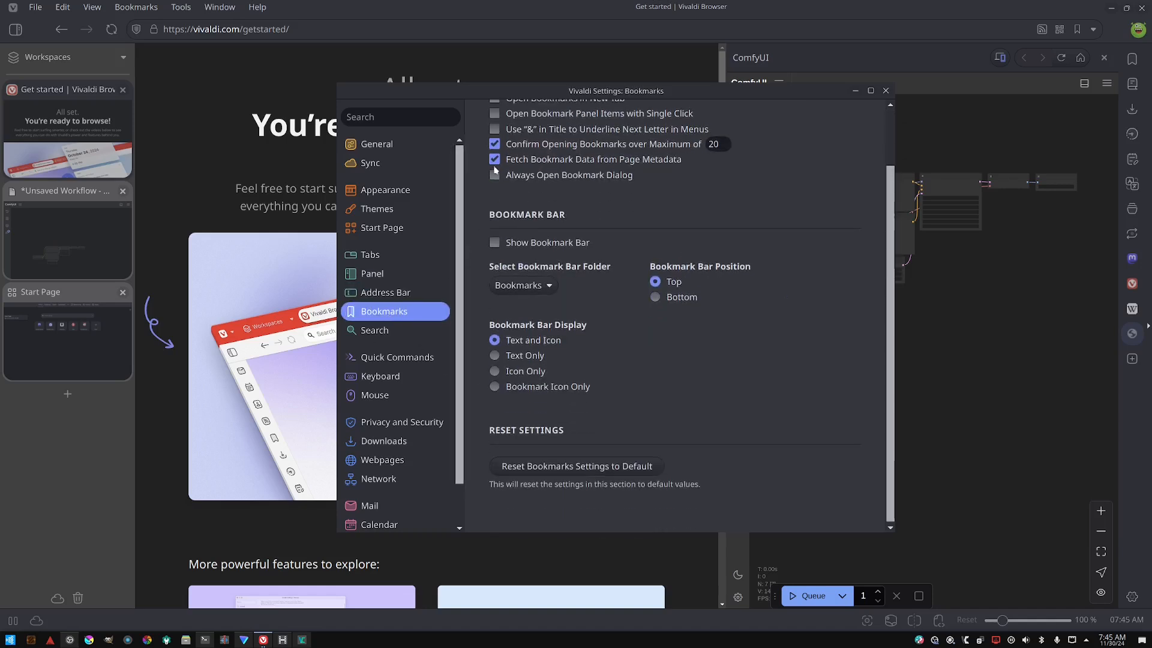
{"action": "scroll", "coordinate": [557, 212], "scroll_direction": "up", "scroll_amount": 2}
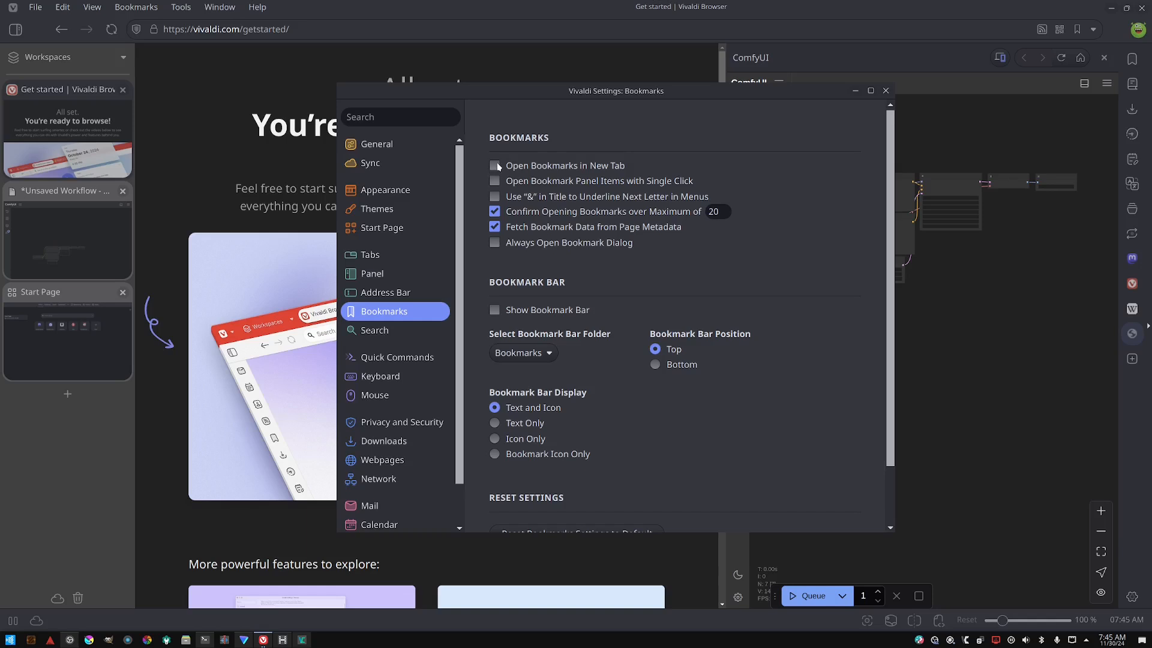
- Enable Open Bookmarks in New Tab and Show Bookmark Bar, keeping the Text and Icon bar display
{"action": "left_click", "coordinate": [496, 166]}
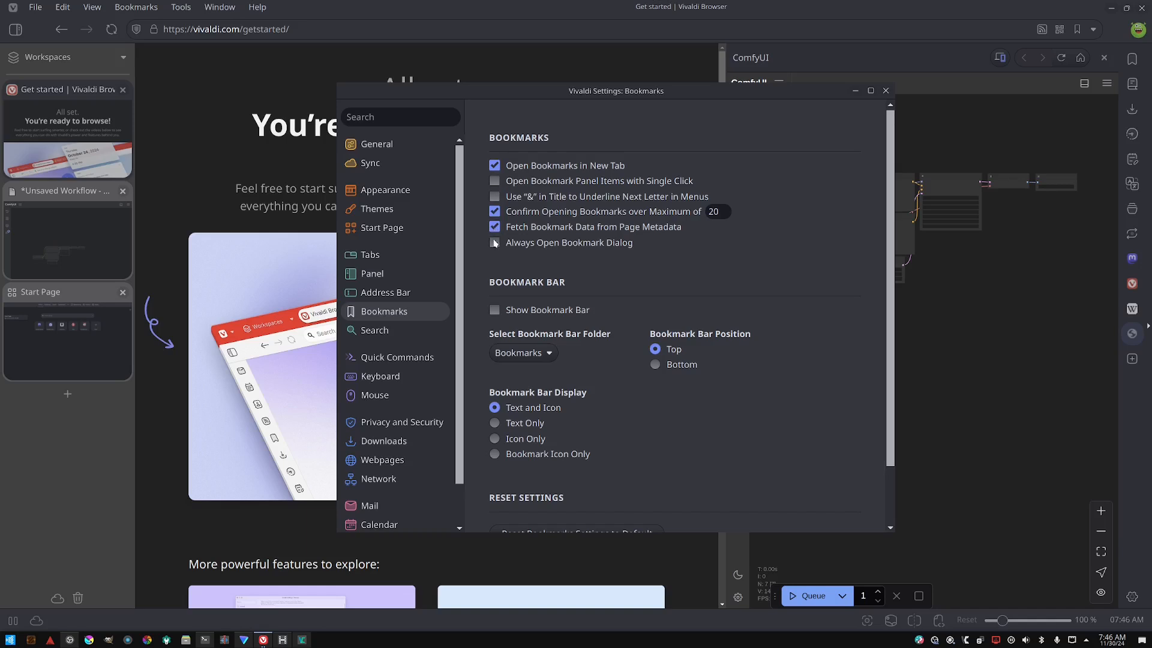
{"action": "left_click", "coordinate": [495, 311]}
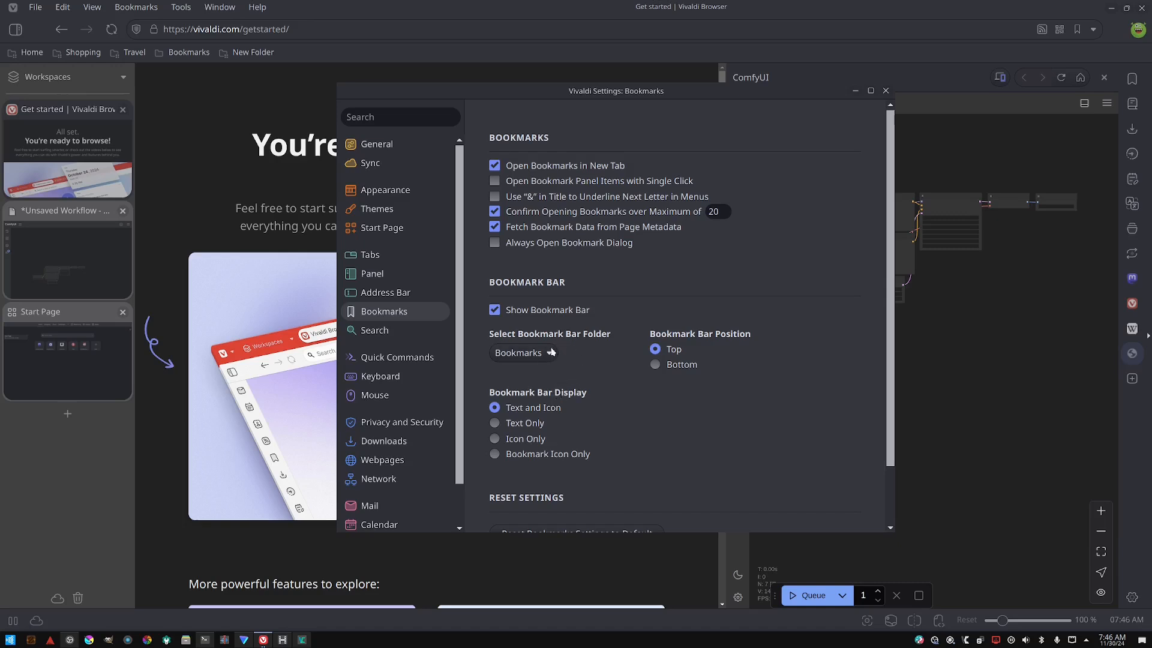
{"action": "left_click", "coordinate": [525, 422]}
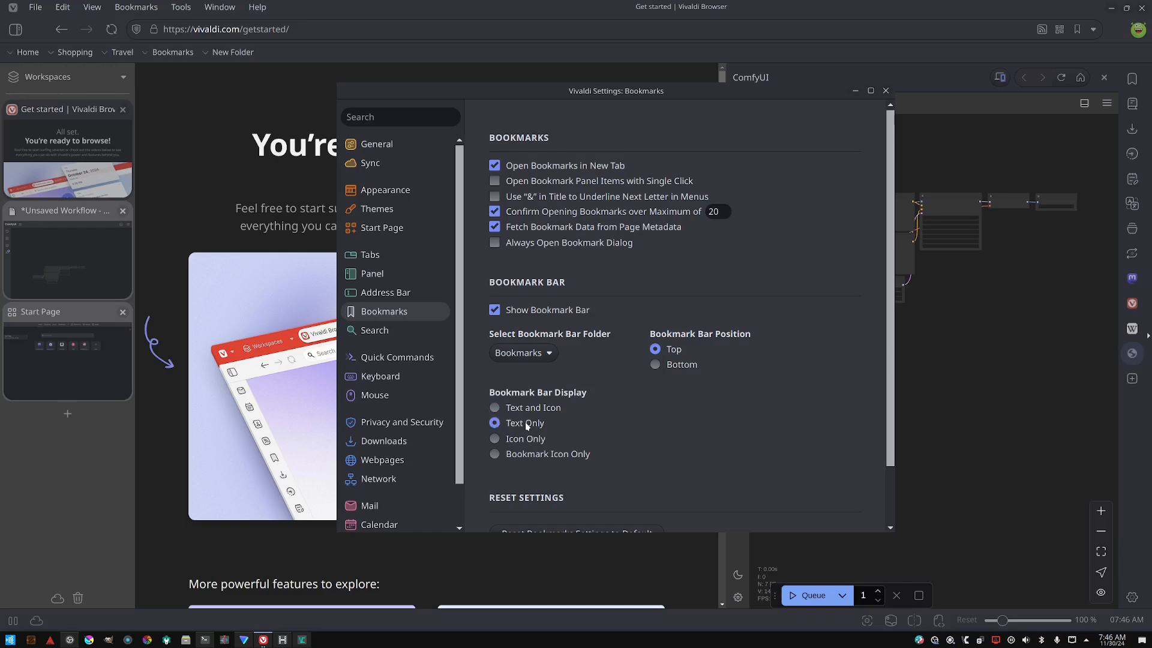
{"action": "left_click", "coordinate": [534, 413]}
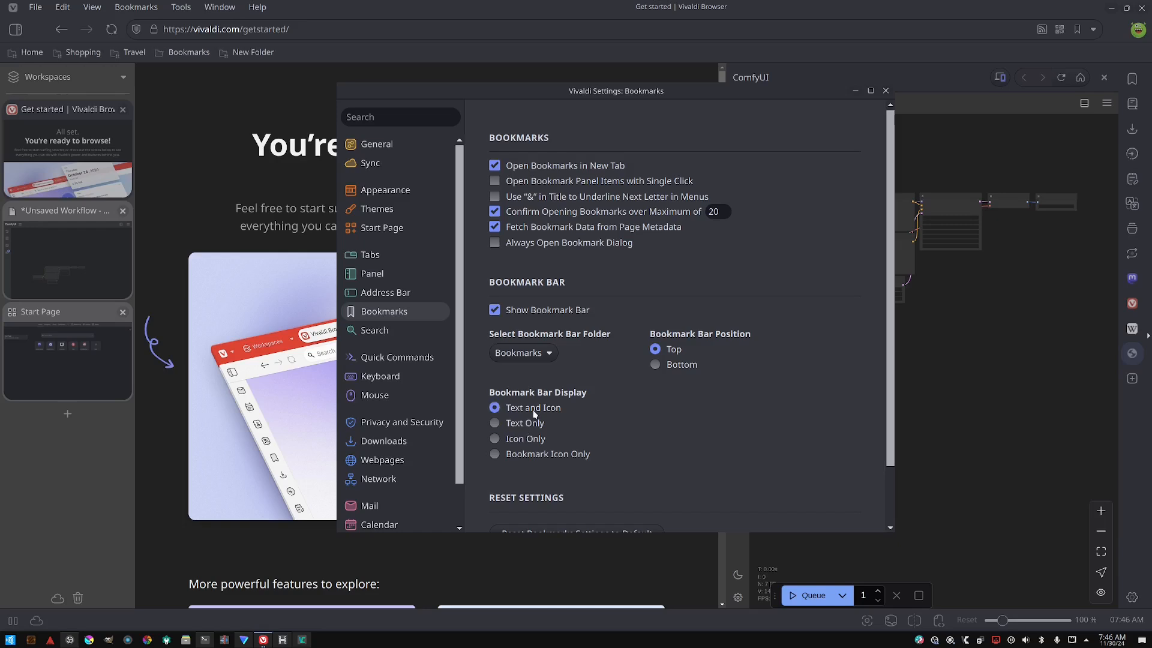
{"action": "scroll", "coordinate": [534, 420], "scroll_direction": "down", "scroll_amount": 2}
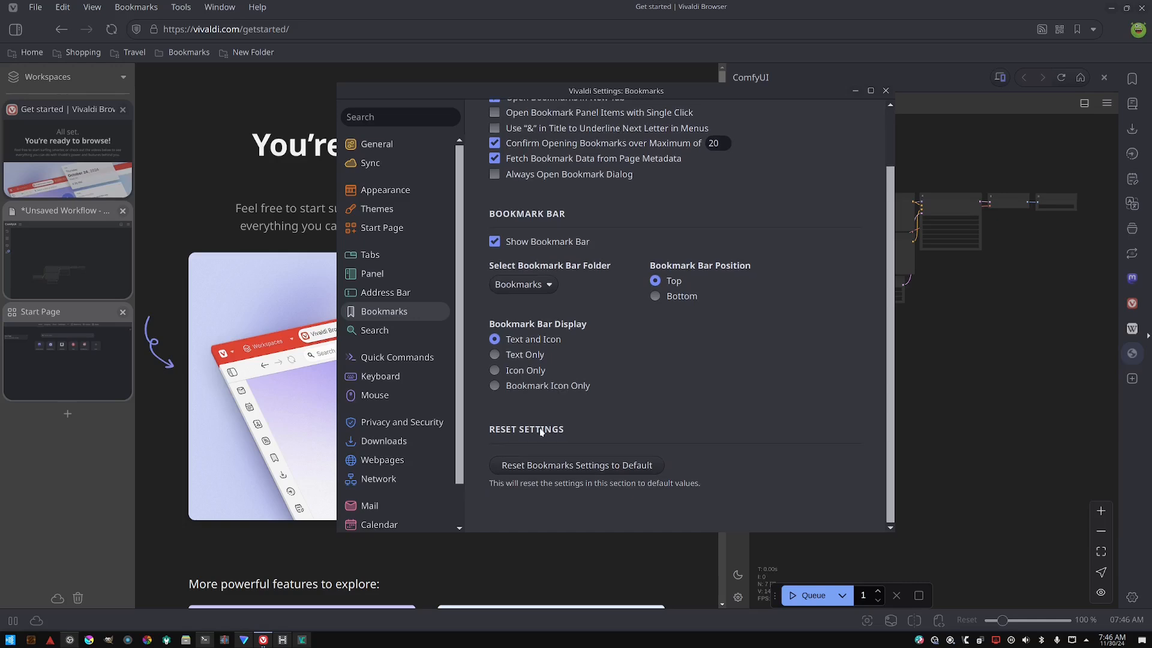
- Open the Search settings and set the default search engine to DuckDuckGo
{"action": "left_click", "coordinate": [400, 332]}
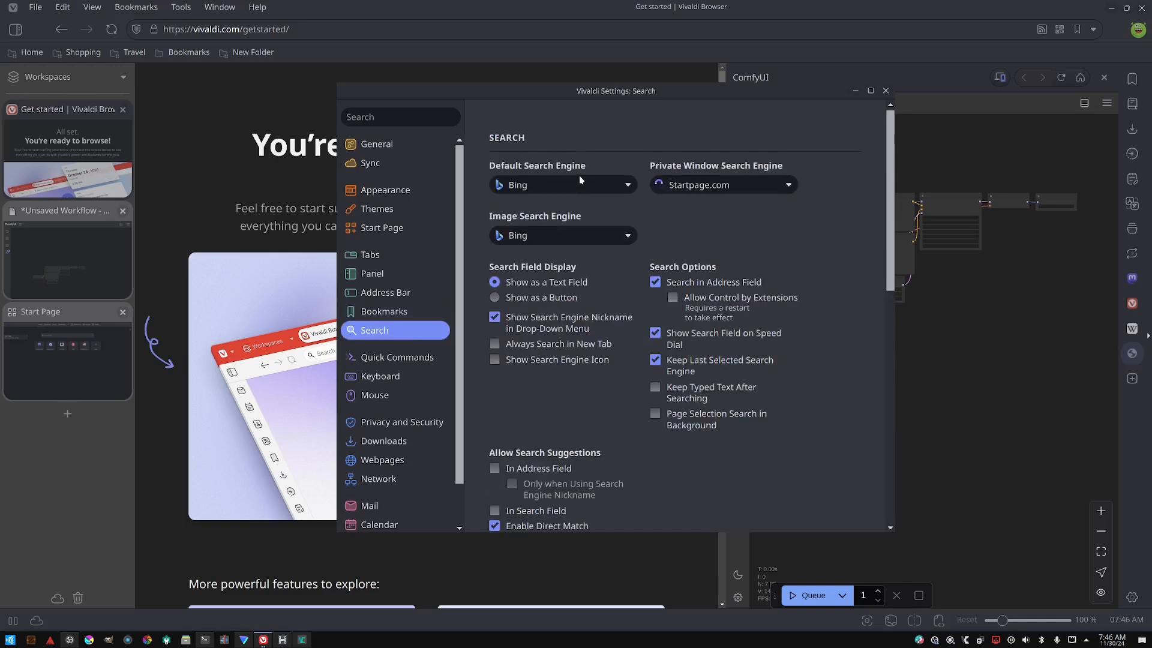
{"action": "left_click", "coordinate": [579, 175]}
{"action": "left_click", "coordinate": [570, 248]}
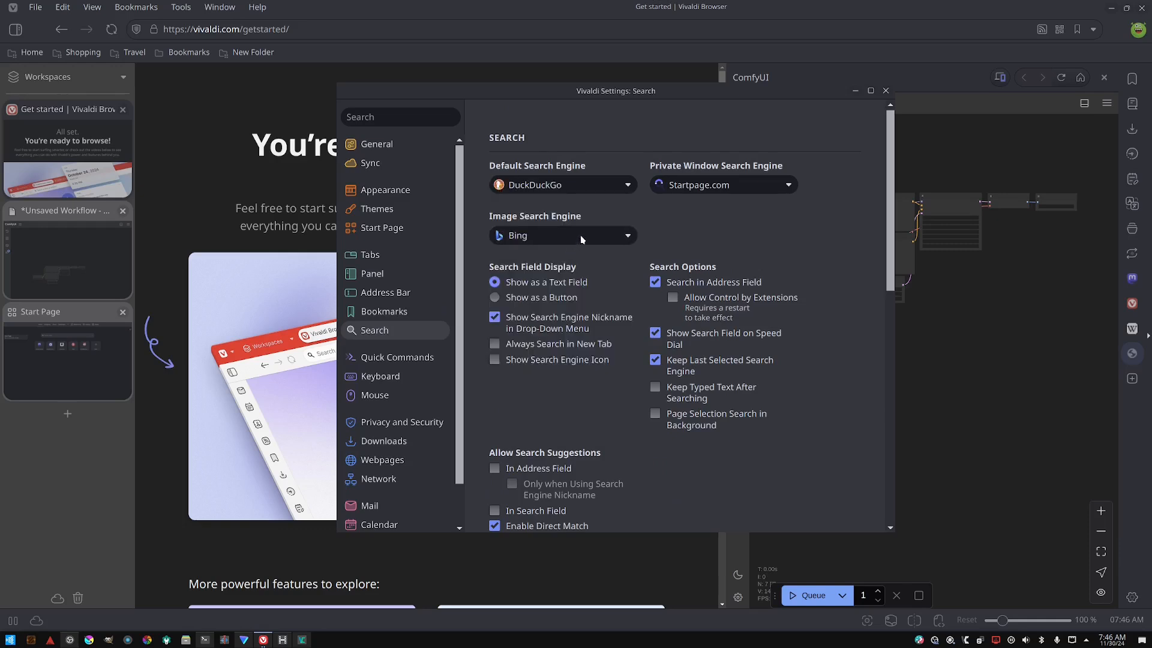
{"action": "left_click", "coordinate": [580, 238]}
{"action": "left_click", "coordinate": [736, 185]}
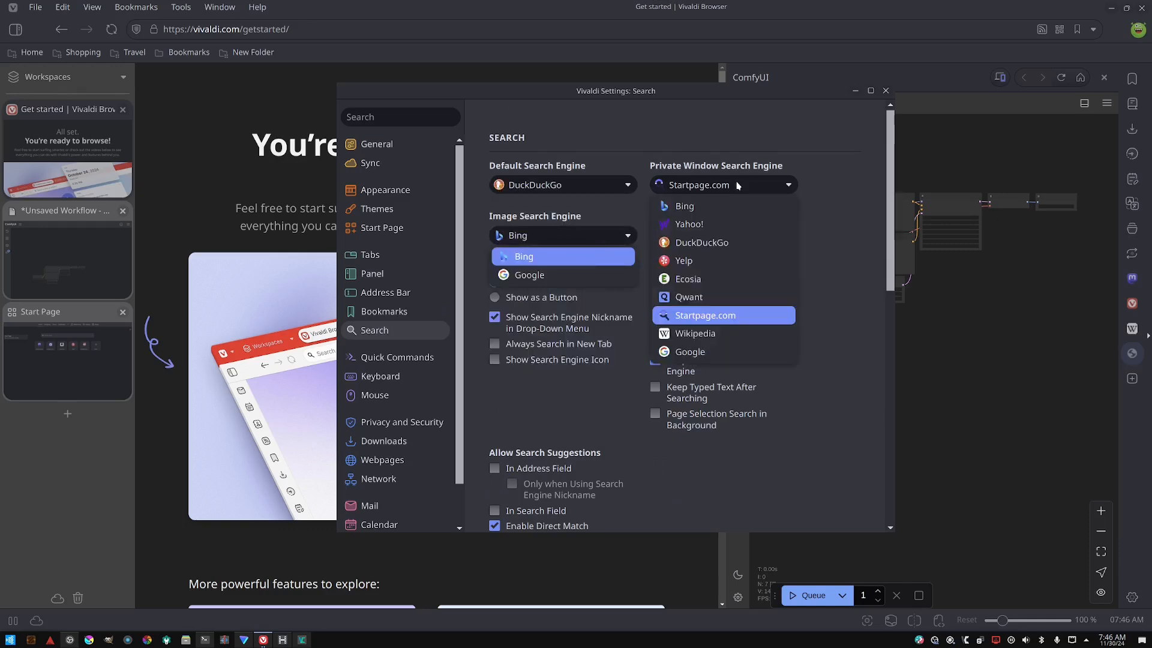
{"action": "left_click", "coordinate": [558, 187]}
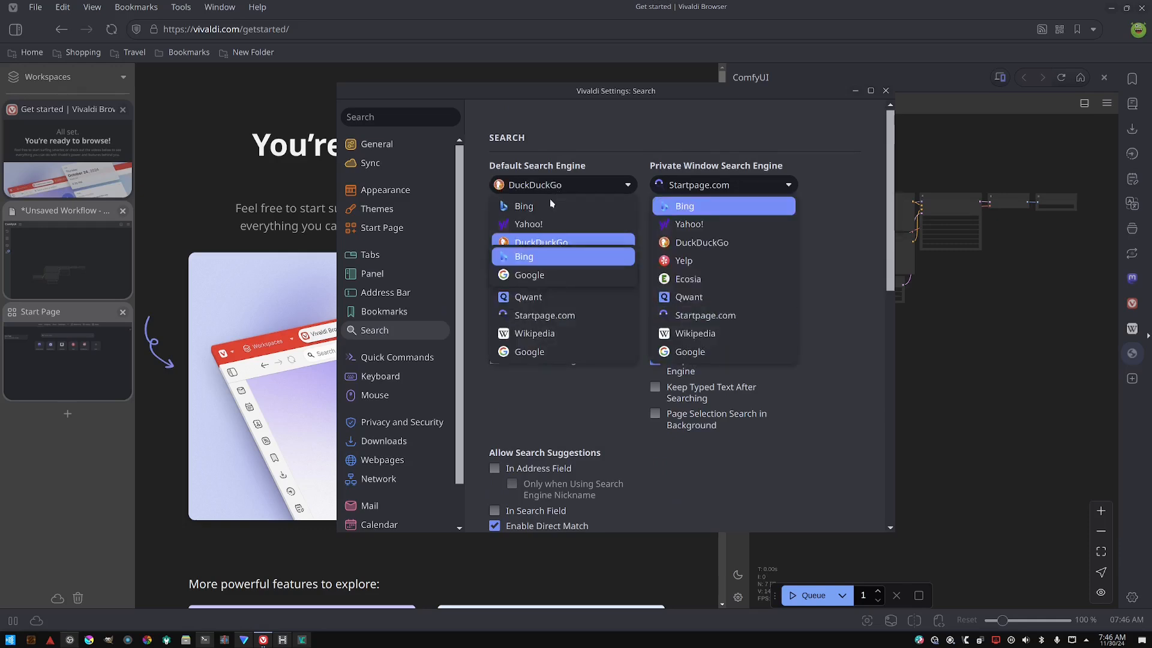
{"action": "left_click", "coordinate": [569, 185]}
{"action": "left_click", "coordinate": [571, 183]}
{"action": "left_click", "coordinate": [550, 242]}
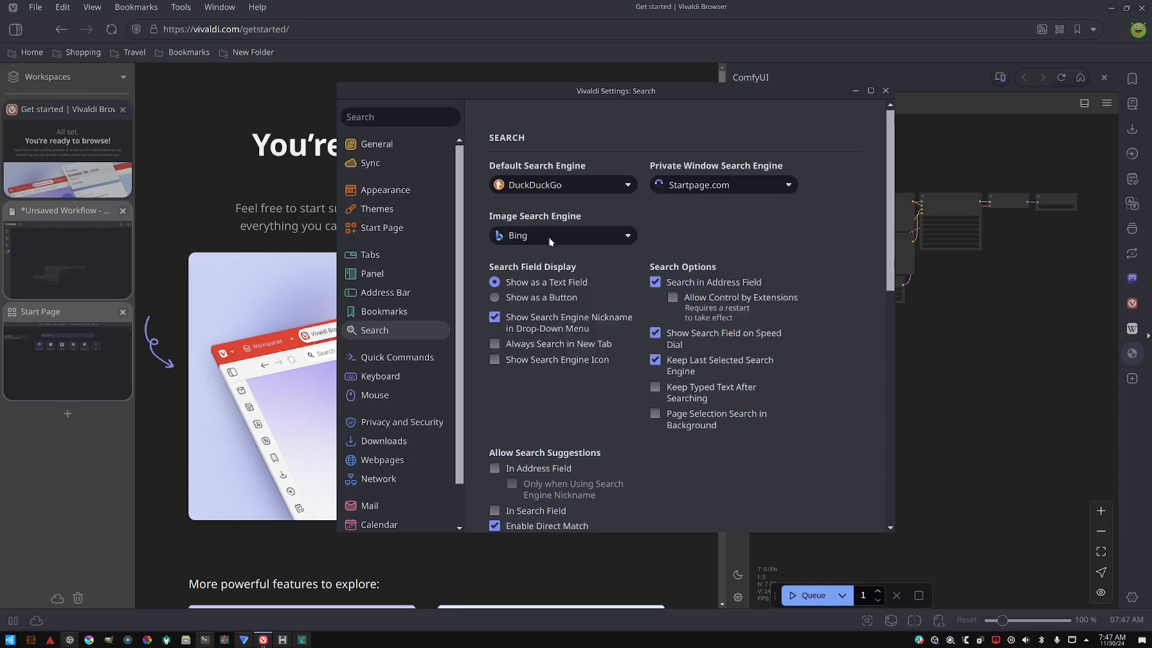
- Set the private window search engine to DuckDuckGo, leaving the image search engine as Bing
{"action": "left_click", "coordinate": [687, 185]}
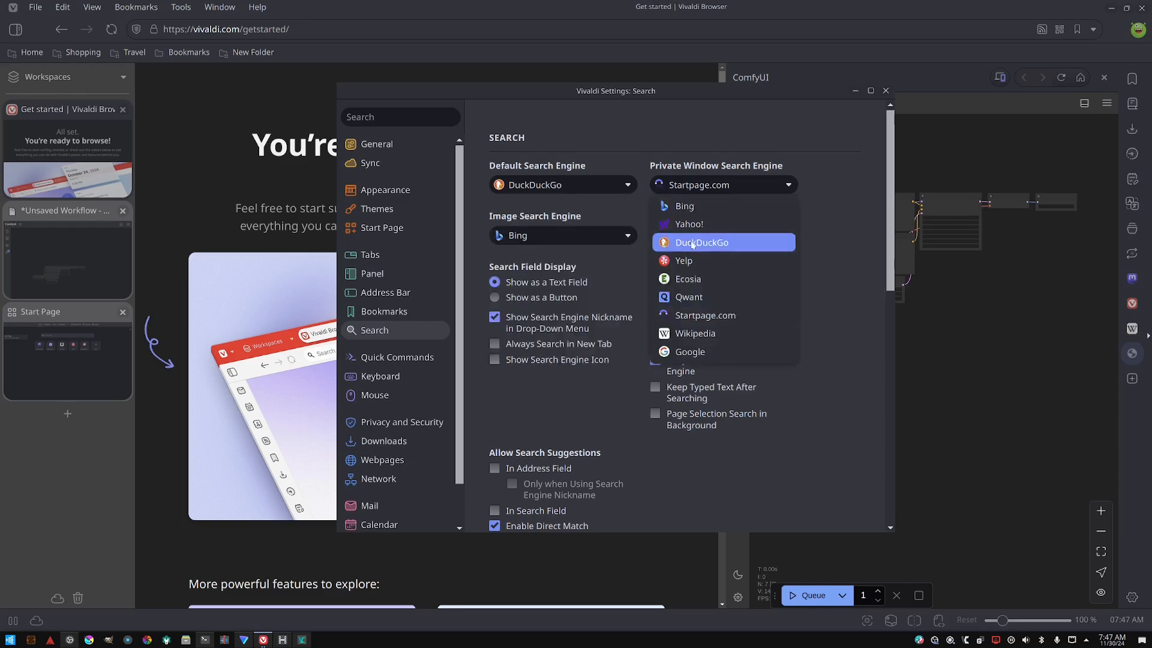
{"action": "left_click", "coordinate": [681, 227]}
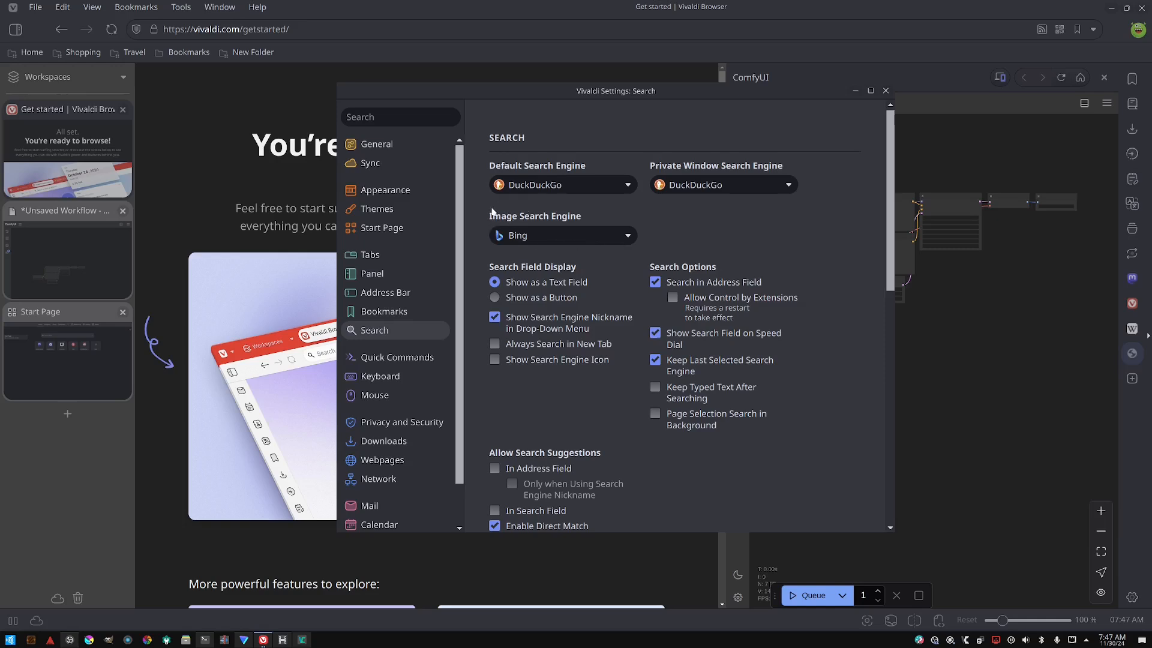
{"action": "left_click", "coordinate": [526, 238]}
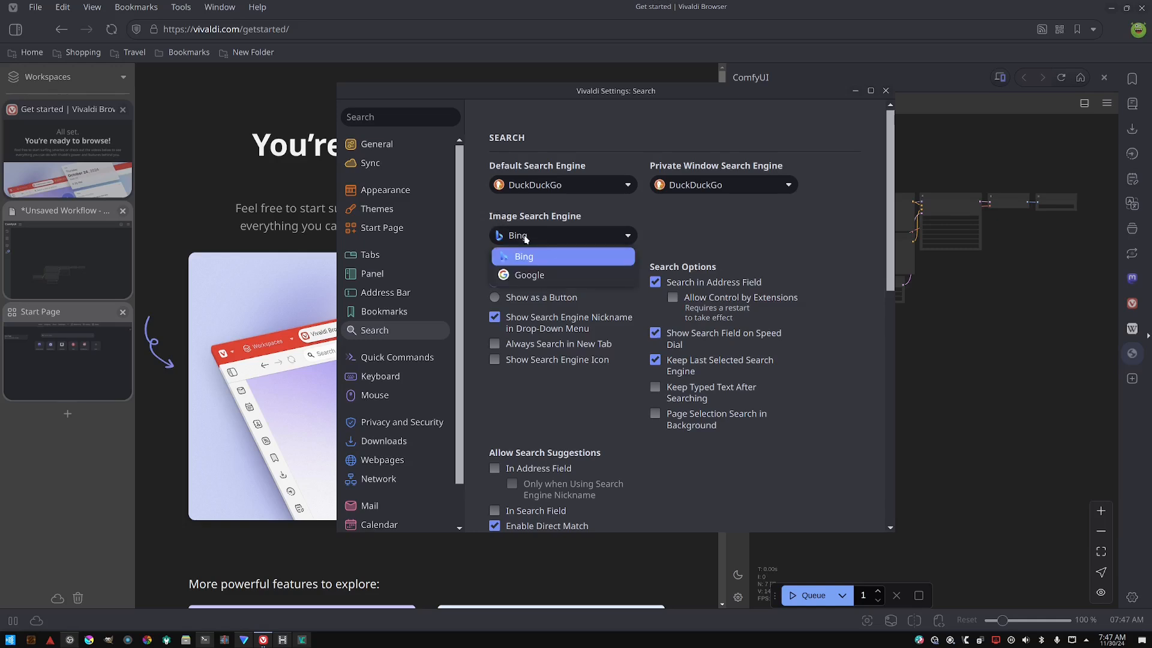
{"action": "left_click", "coordinate": [526, 238]}
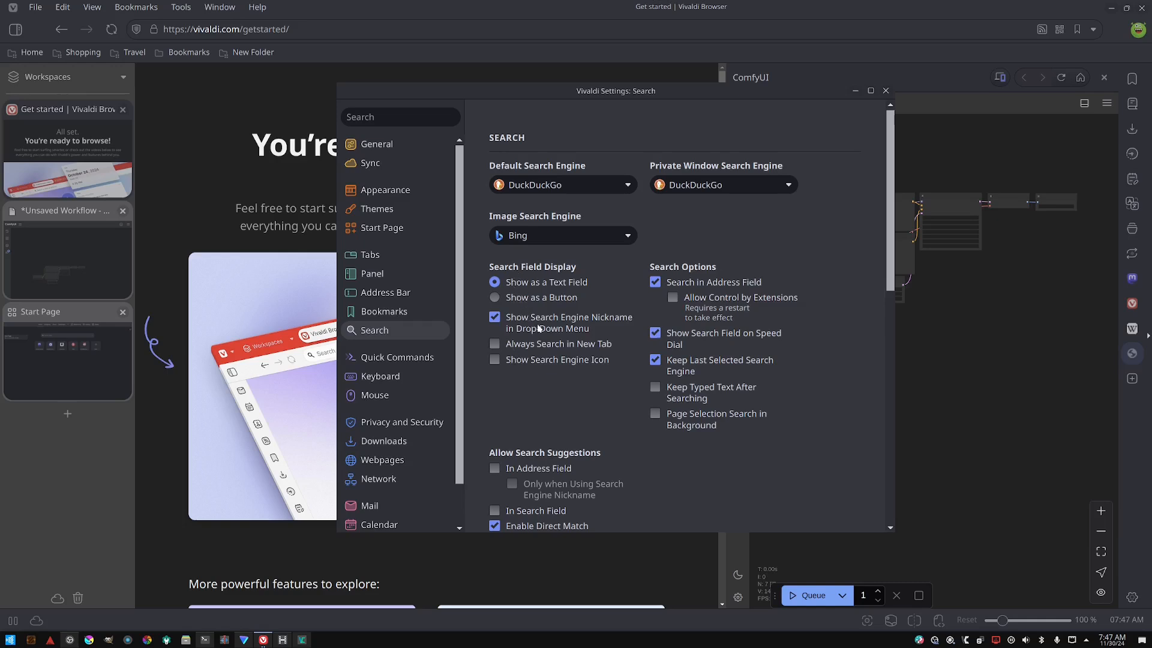
- Enable Show Search Engine Icon and Always Search in New Tab in the search field display options
{"action": "scroll", "coordinate": [436, 330], "scroll_direction": "down", "scroll_amount": 2}
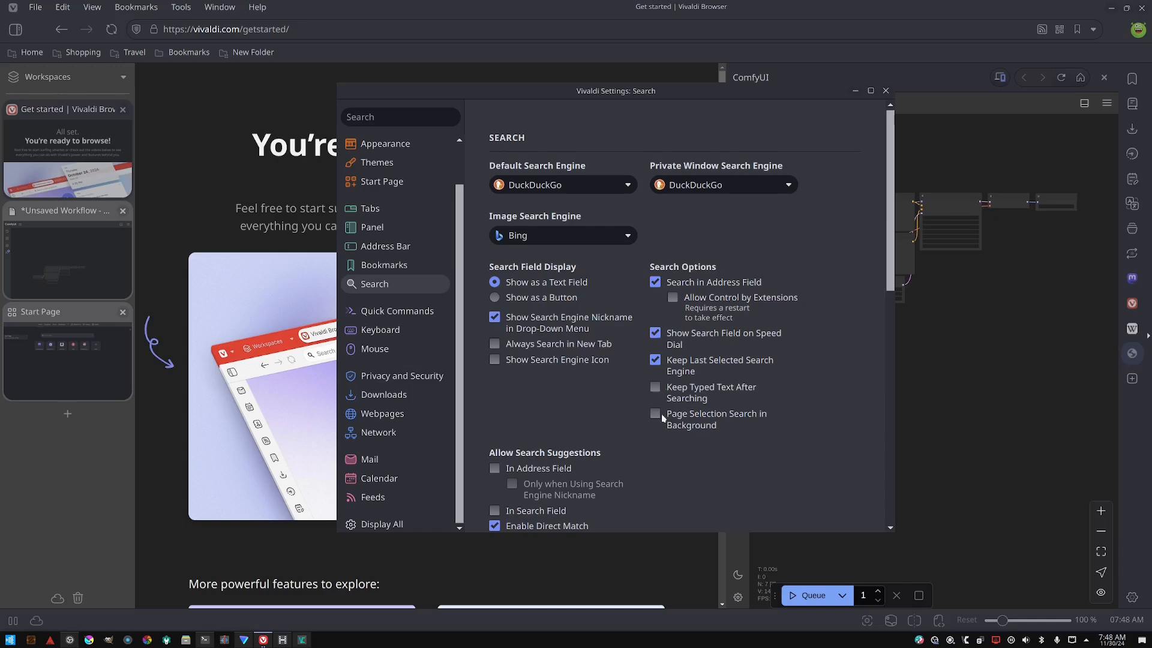
{"action": "left_click", "coordinate": [553, 362]}
{"action": "left_click", "coordinate": [567, 346]}
{"action": "scroll", "coordinate": [533, 384], "scroll_direction": "down", "scroll_amount": 2}
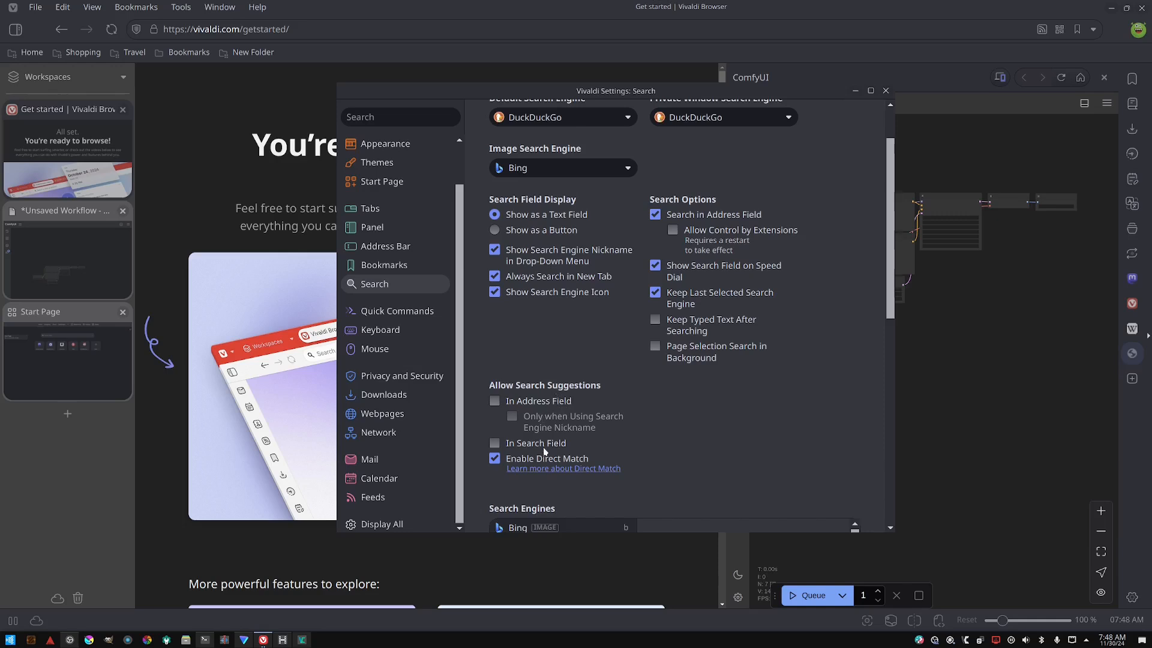
{"action": "scroll", "coordinate": [542, 447], "scroll_direction": "down", "scroll_amount": 6}
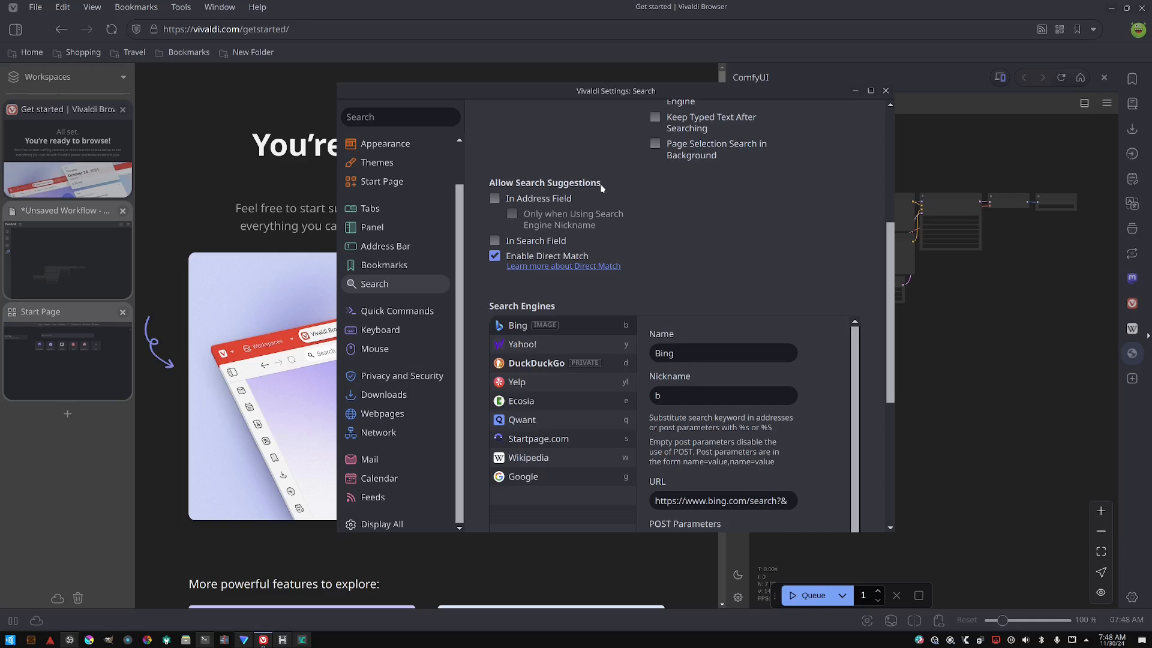
- Turn off Enable Direct Match and open its help article
{"action": "left_click", "coordinate": [563, 267]}
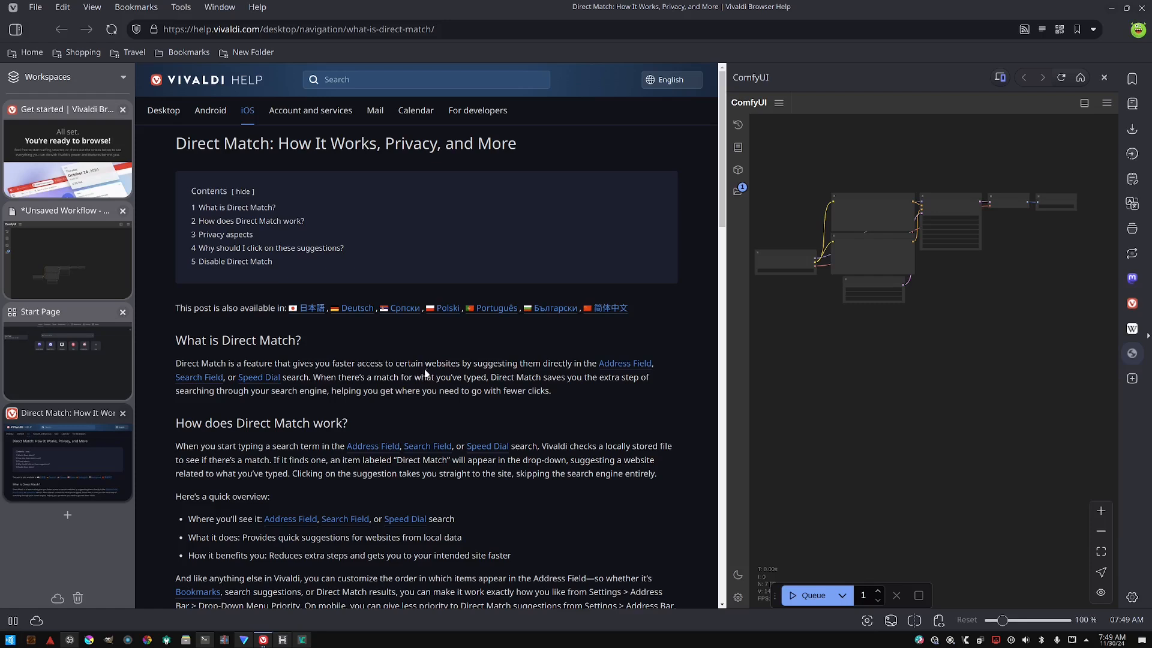
- Switch to the Start Page tab and bring the settings window back to the front
{"action": "mouse_move", "coordinate": [86, 213]}
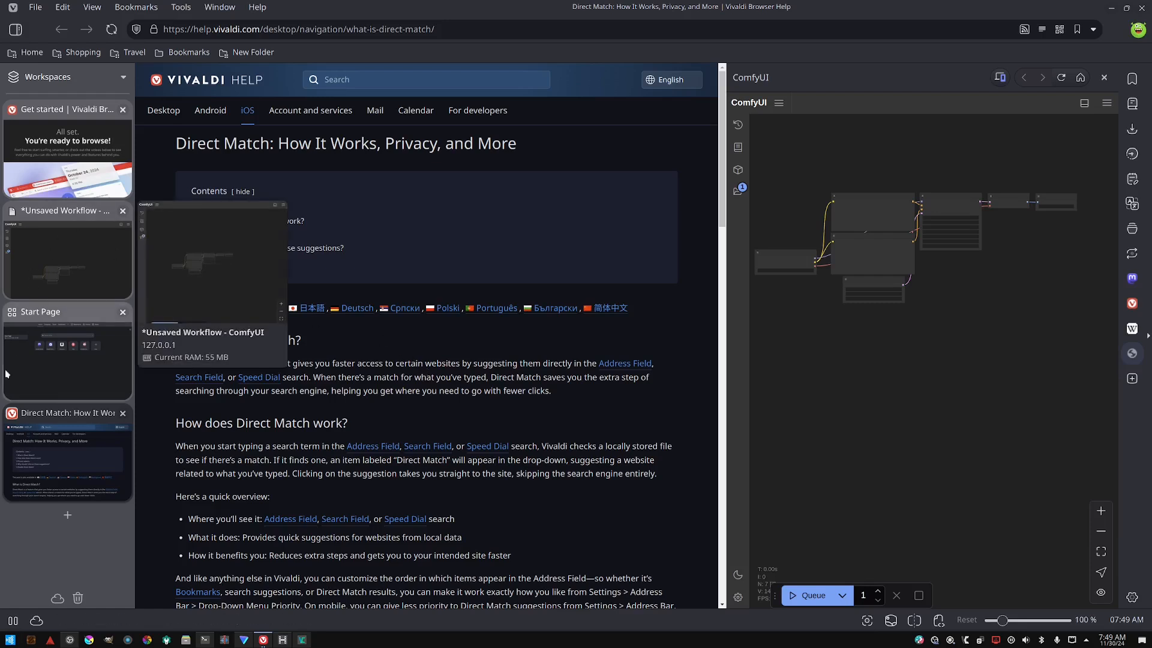
{"action": "left_click", "coordinate": [83, 349]}
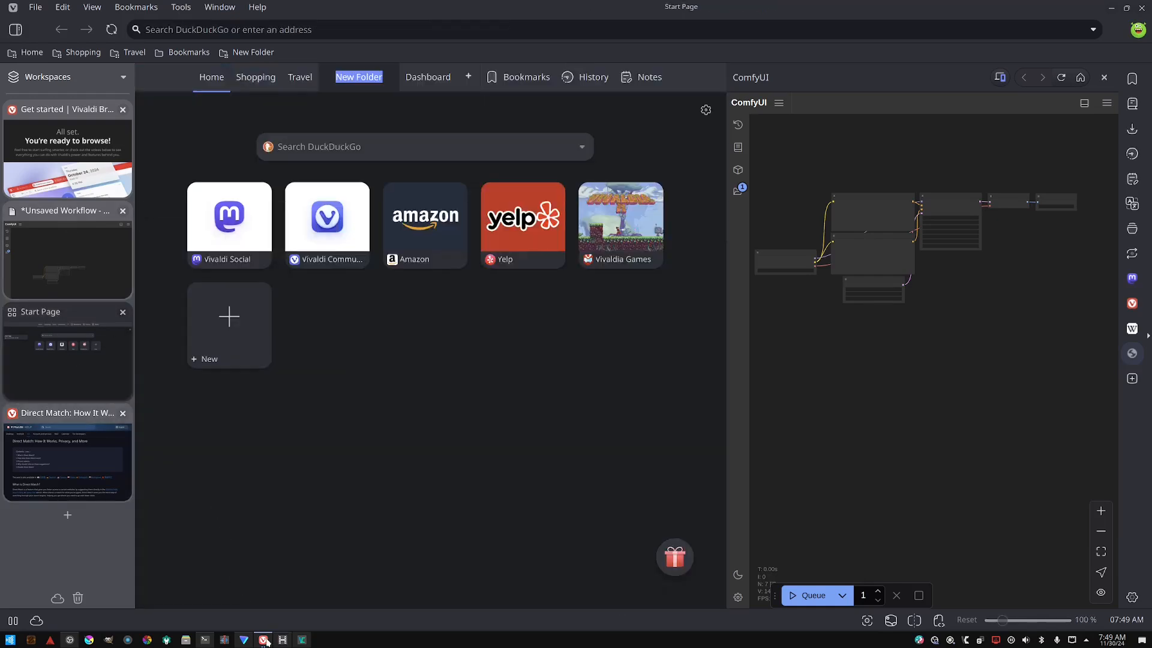
{"action": "mouse_move", "coordinate": [264, 639]}
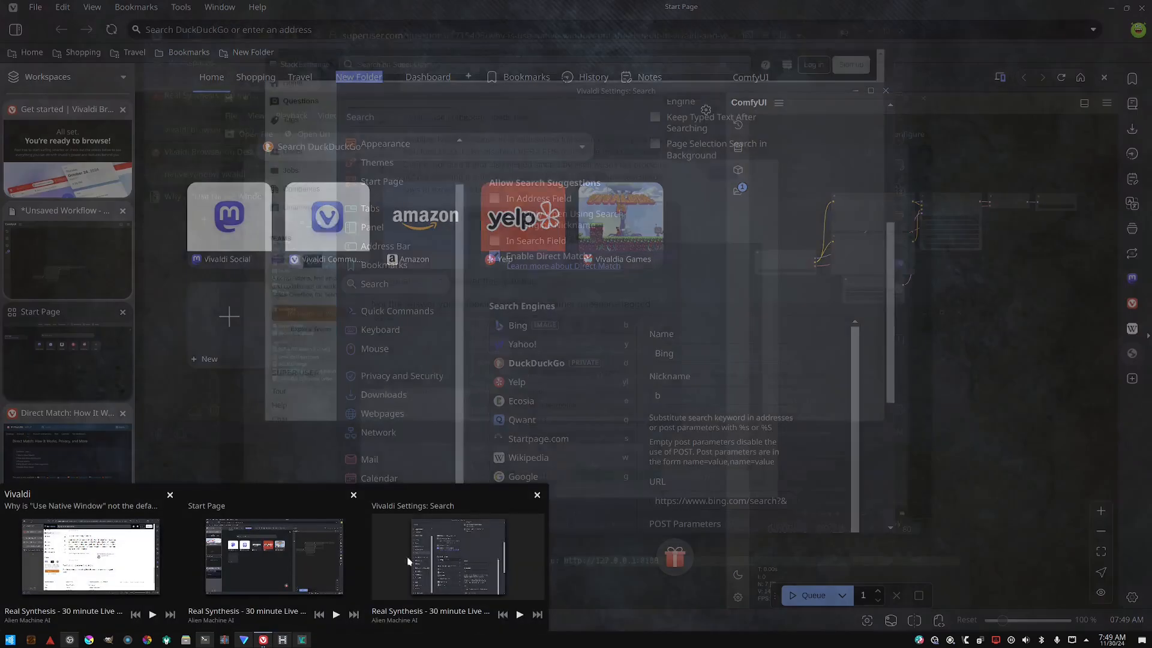
{"action": "left_click", "coordinate": [414, 559]}
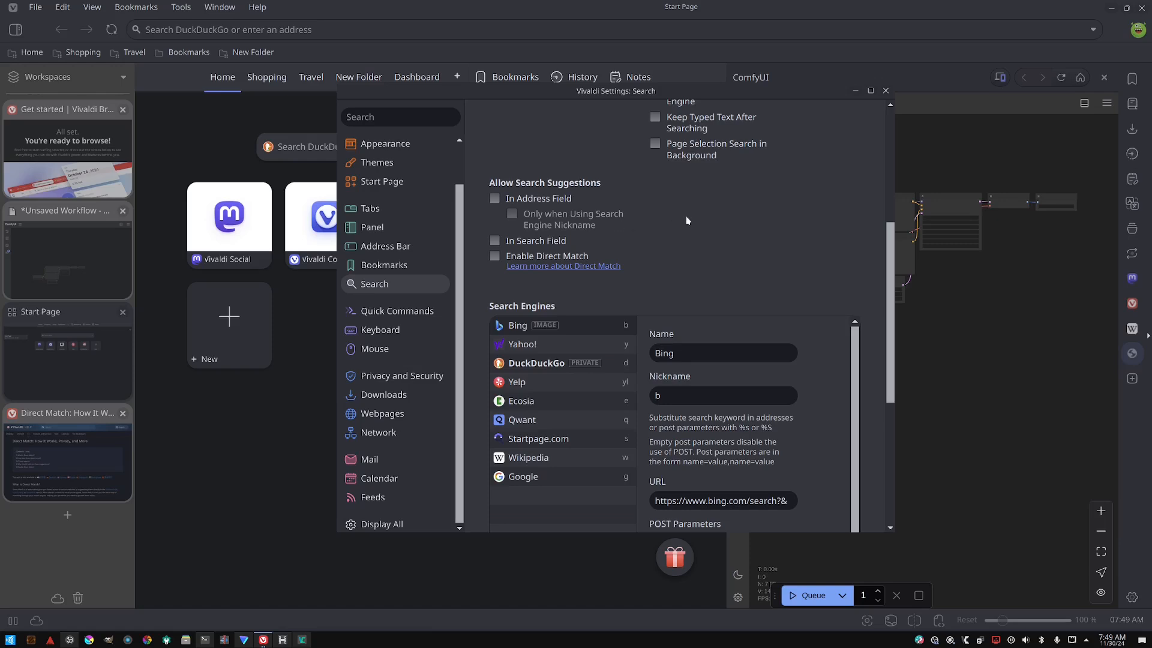
- Review the search engines list and the DuckDuckGo engine's details
{"action": "scroll", "coordinate": [753, 266], "scroll_direction": "down", "scroll_amount": 3}
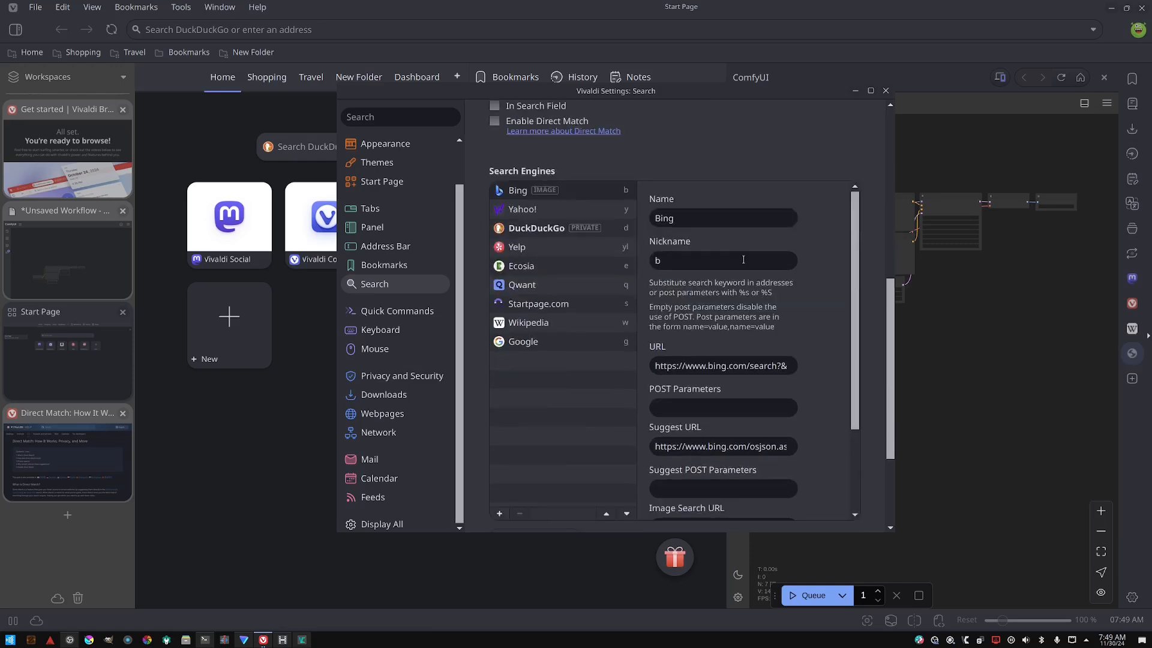
{"action": "scroll", "coordinate": [847, 278], "scroll_direction": "down", "scroll_amount": 1}
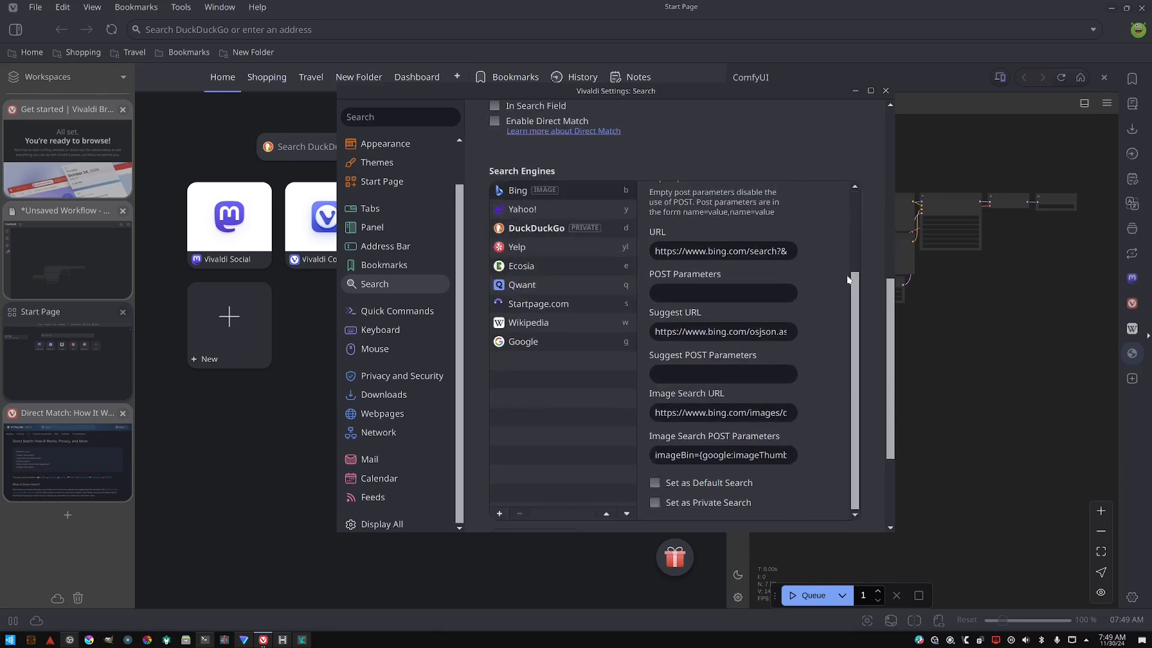
{"action": "scroll", "coordinate": [833, 266], "scroll_direction": "up", "scroll_amount": 6}
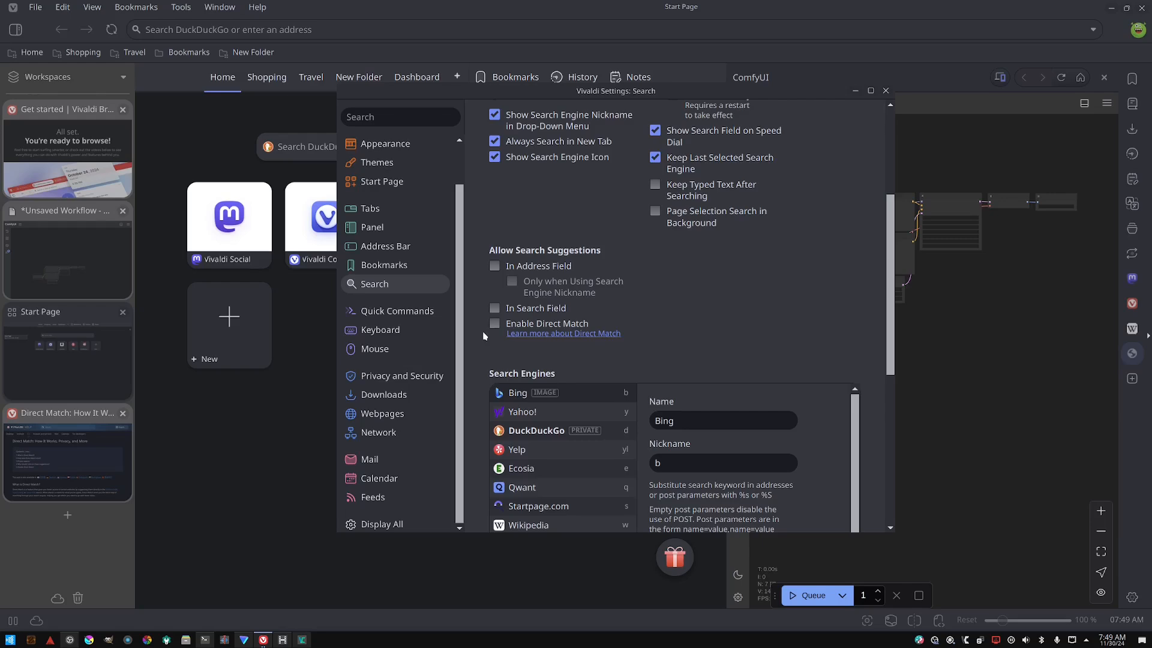
{"action": "scroll", "coordinate": [681, 280], "scroll_direction": "down", "scroll_amount": 10}
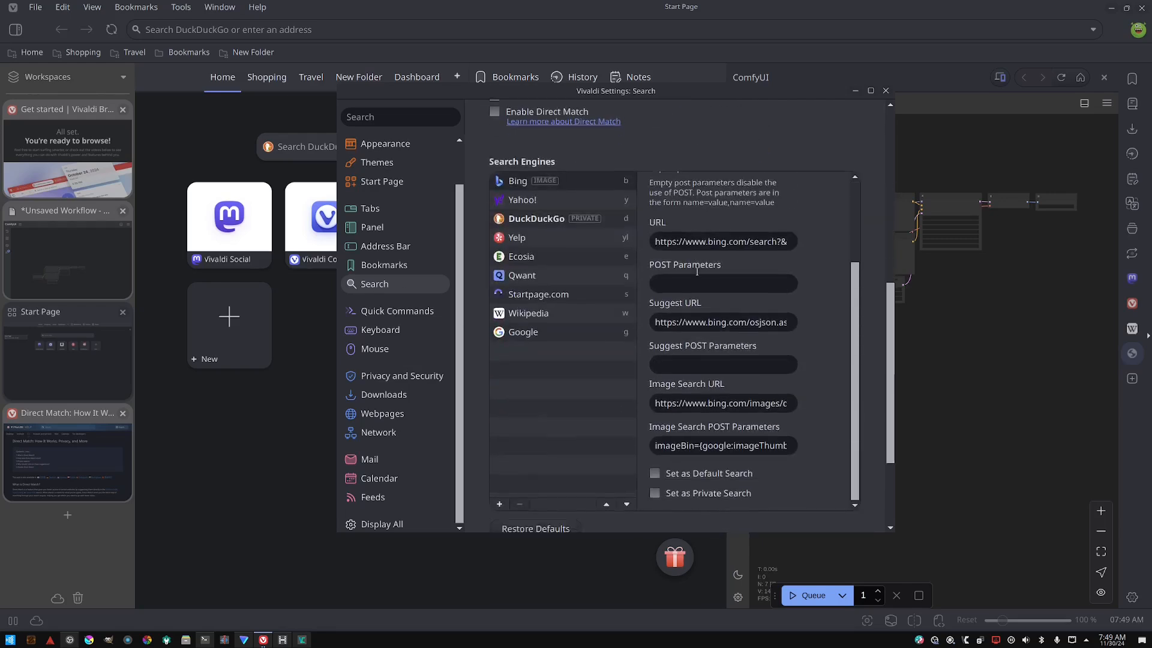
{"action": "scroll", "coordinate": [681, 279], "scroll_direction": "up", "scroll_amount": 8}
{"action": "scroll", "coordinate": [681, 280], "scroll_direction": "up", "scroll_amount": 4}
{"action": "scroll", "coordinate": [681, 280], "scroll_direction": "down", "scroll_amount": 4}
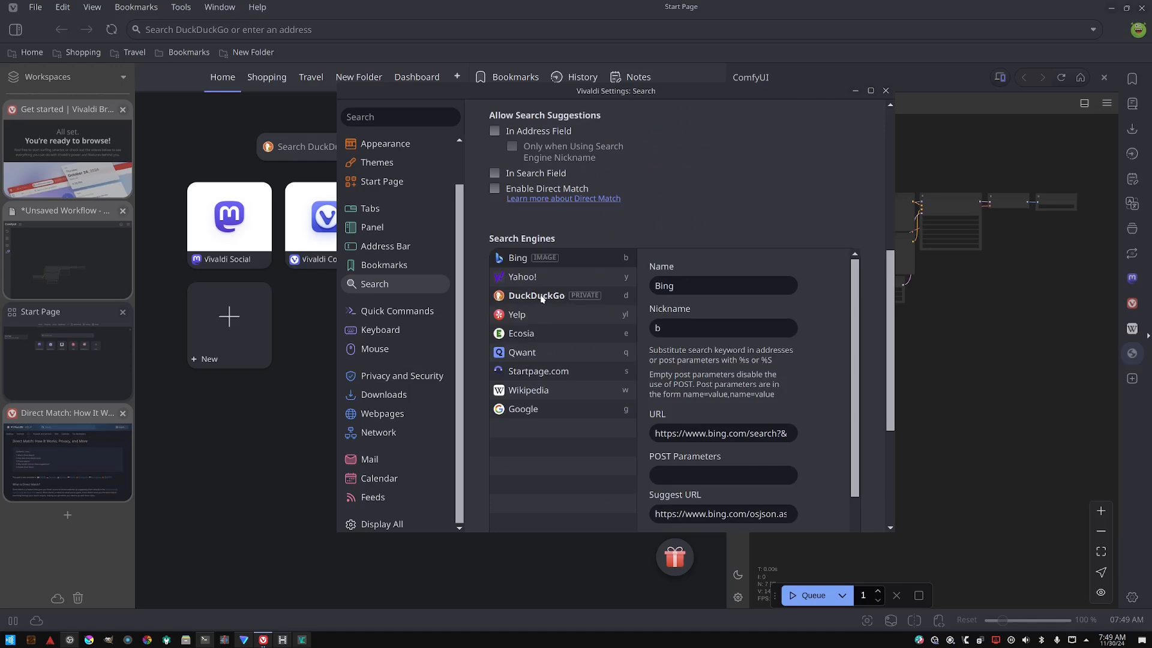
{"action": "left_click", "coordinate": [541, 297]}
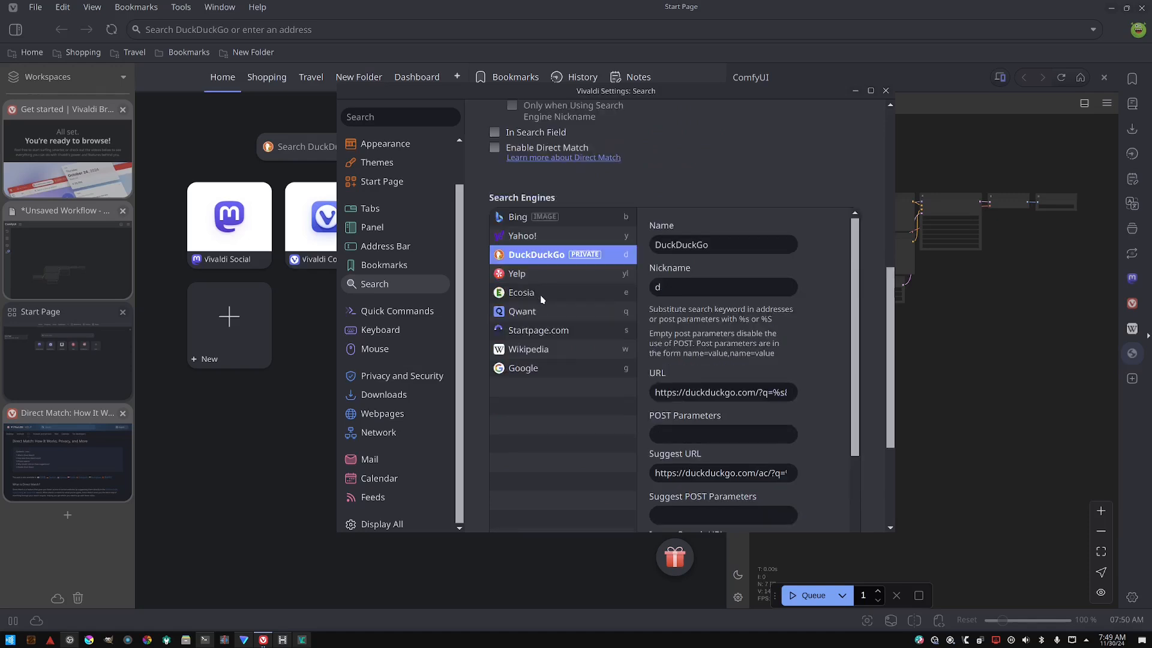
- Open the Quick Commands settings and review their search types and options
{"action": "left_click", "coordinate": [383, 315]}
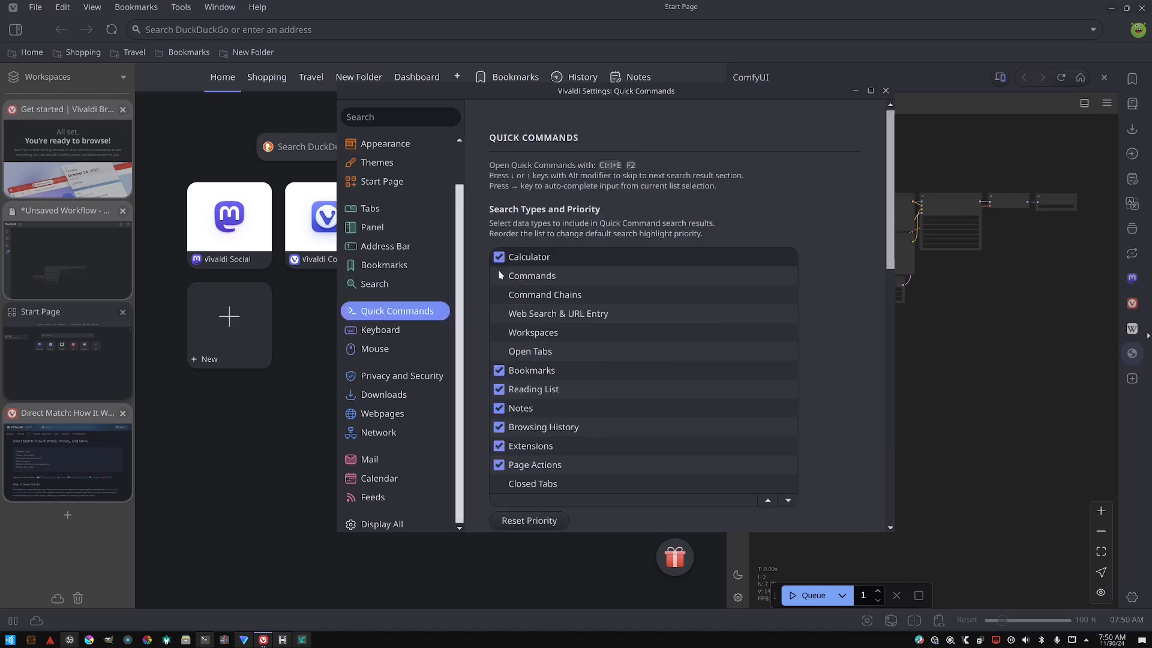
{"action": "scroll", "coordinate": [603, 199], "scroll_direction": "down", "scroll_amount": 5}
{"action": "scroll", "coordinate": [602, 199], "scroll_direction": "down", "scroll_amount": 5}
{"action": "scroll", "coordinate": [485, 268], "scroll_direction": "up", "scroll_amount": 10}
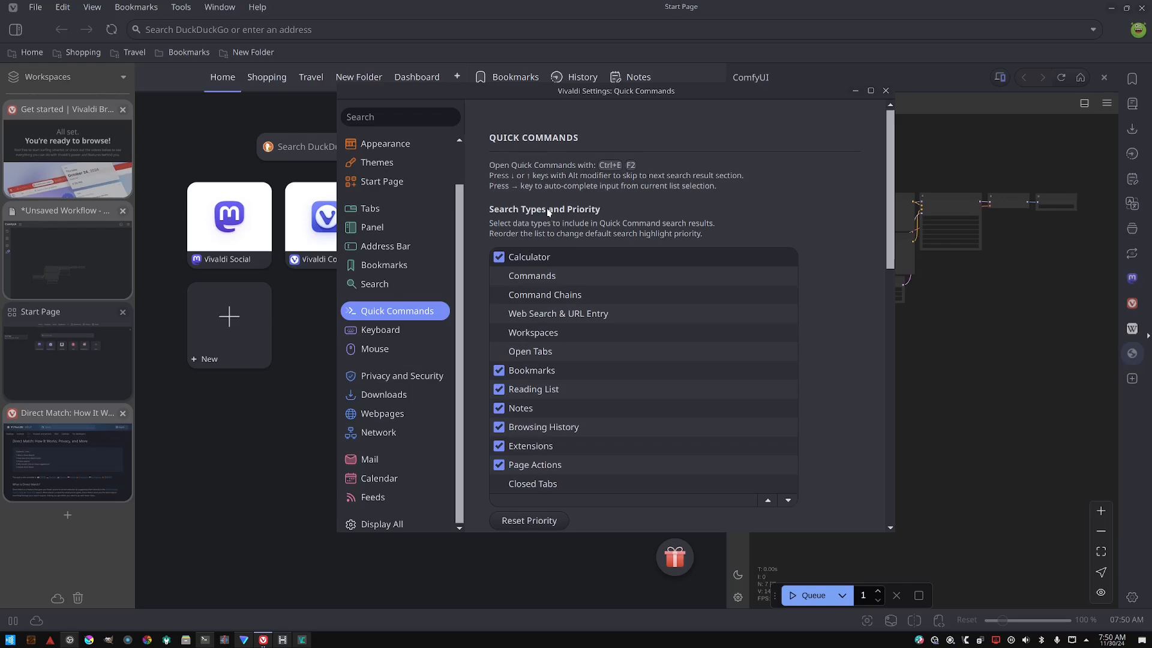
{"action": "scroll", "coordinate": [600, 204], "scroll_direction": "down", "scroll_amount": 5}
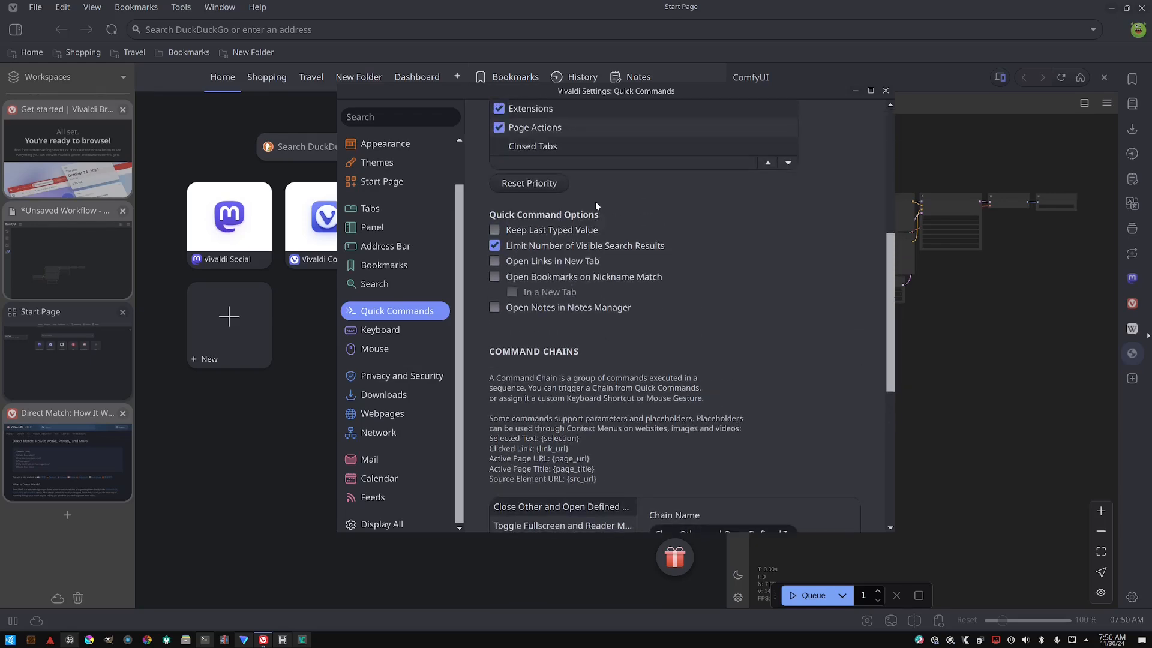
{"action": "scroll", "coordinate": [597, 204], "scroll_direction": "up", "scroll_amount": 5}
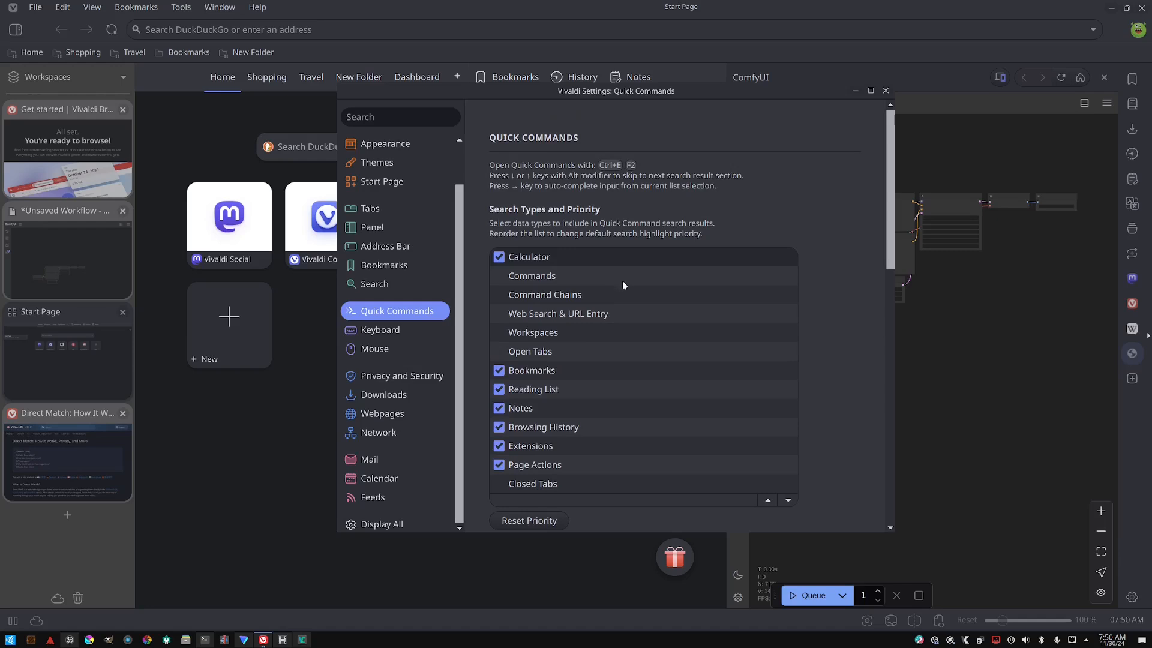
- Exclude Calculator from the Quick Commands search types and review the command chains
{"action": "left_click", "coordinate": [498, 258]}
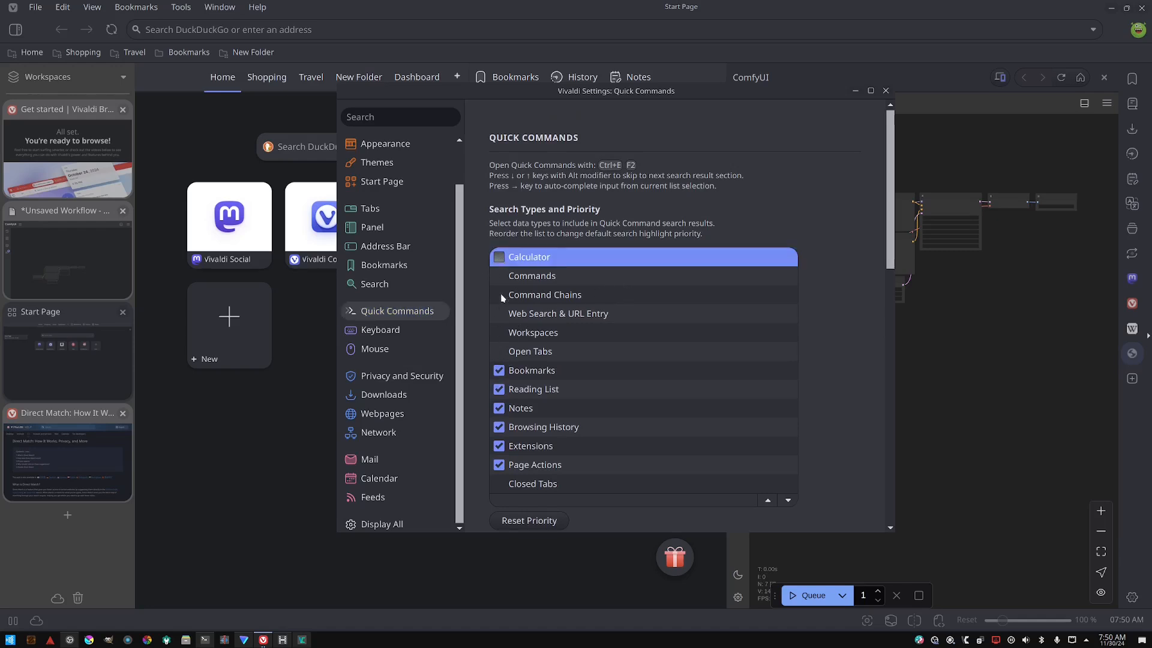
{"action": "scroll", "coordinate": [534, 268], "scroll_direction": "down", "scroll_amount": 9}
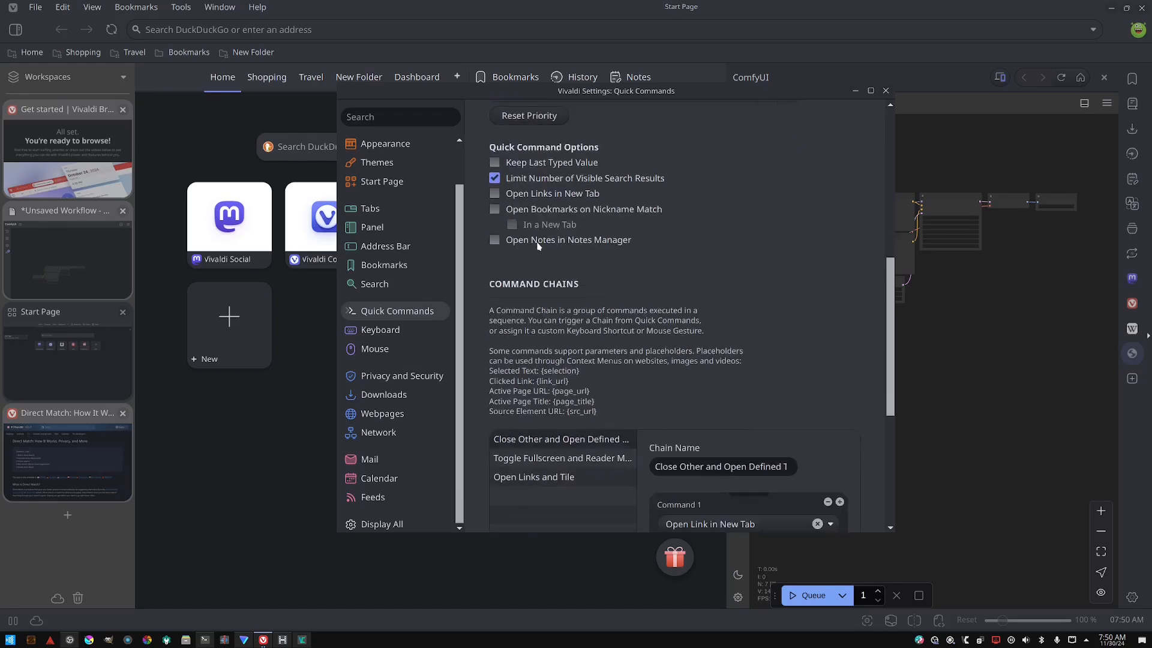
{"action": "scroll", "coordinate": [540, 252], "scroll_direction": "down", "scroll_amount": 3}
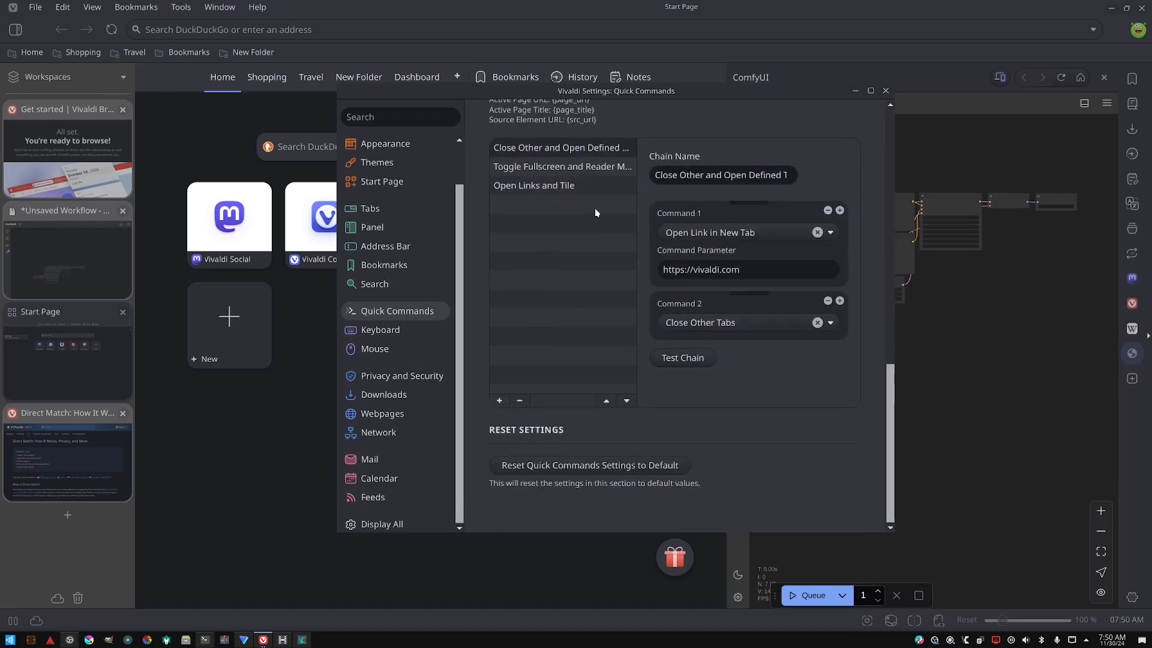
{"action": "scroll", "coordinate": [595, 212], "scroll_direction": "up", "scroll_amount": 12}
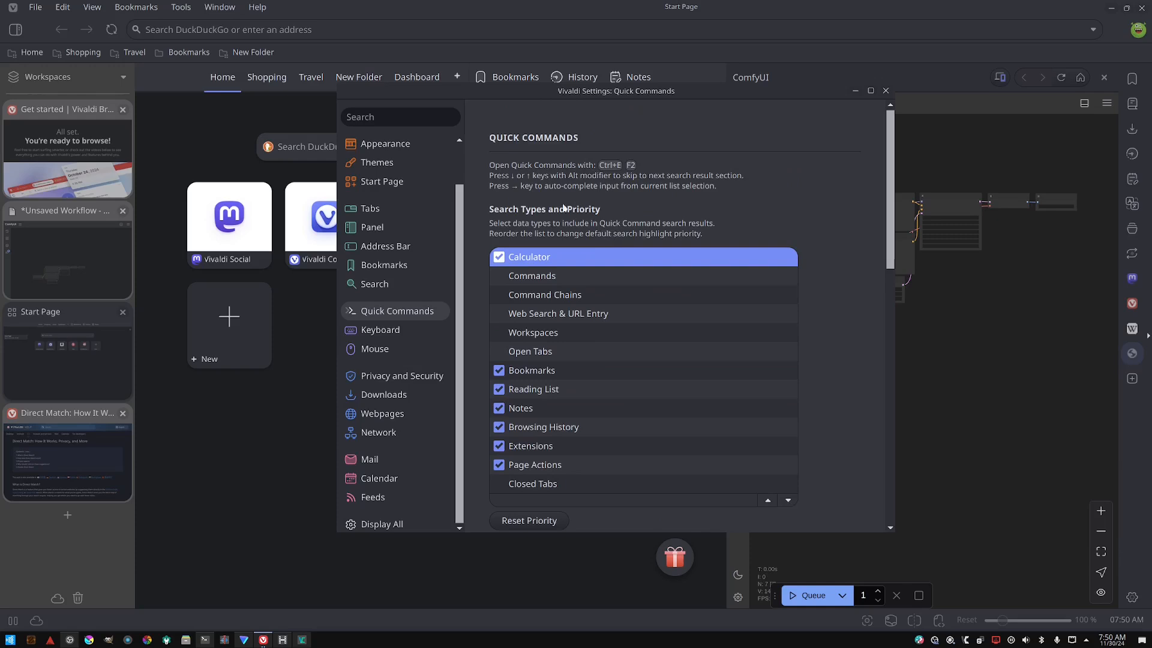
- Open the Keyboard settings and review the shortcut groups, including the Workspaces shortcuts
{"action": "left_click", "coordinate": [376, 332]}
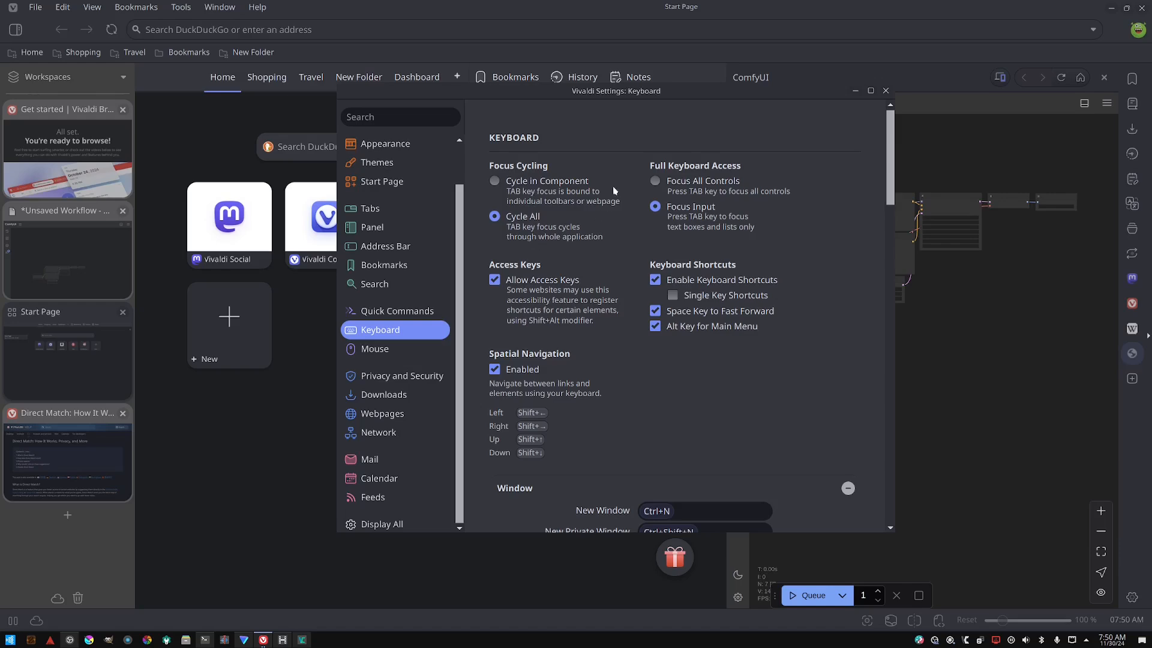
{"action": "scroll", "coordinate": [661, 166], "scroll_direction": "down", "scroll_amount": 20}
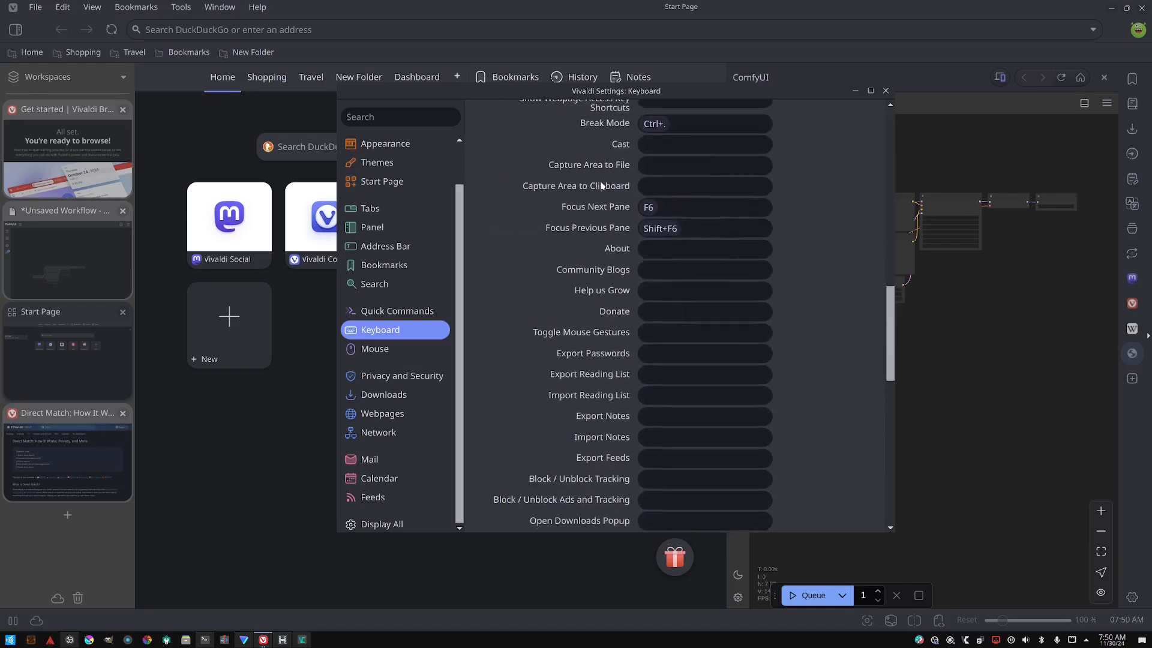
{"action": "scroll", "coordinate": [583, 210], "scroll_direction": "down", "scroll_amount": 5}
{"action": "scroll", "coordinate": [600, 216], "scroll_direction": "up", "scroll_amount": 15}
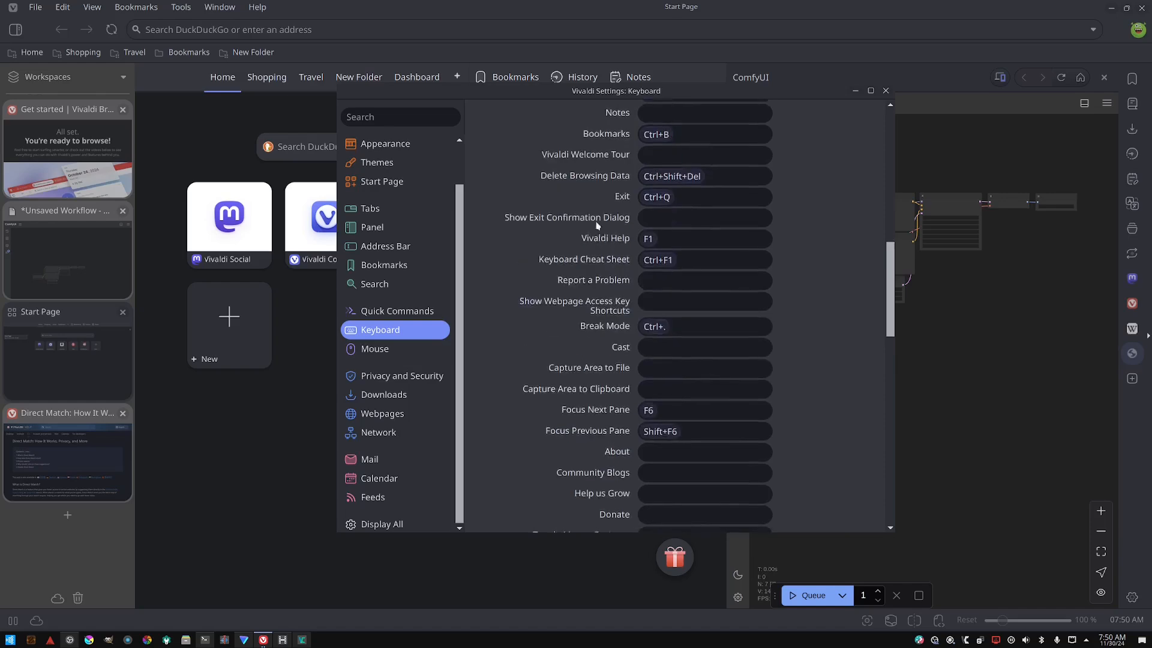
{"action": "scroll", "coordinate": [618, 221], "scroll_direction": "up", "scroll_amount": 6}
{"action": "scroll", "coordinate": [617, 223], "scroll_direction": "down", "scroll_amount": 13}
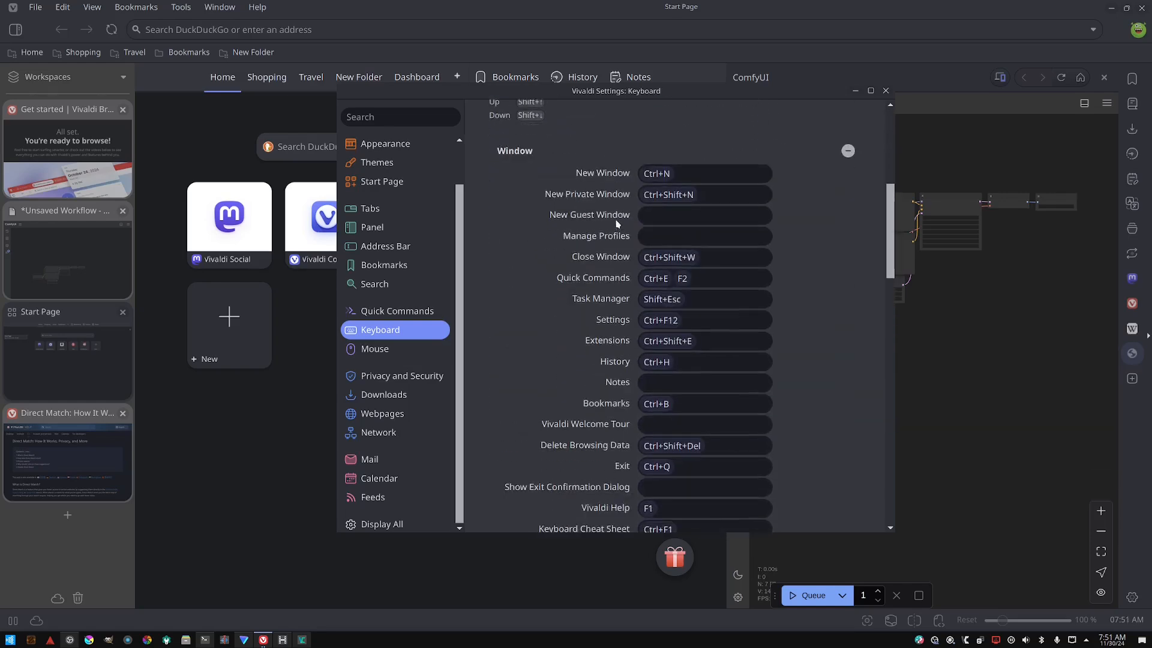
{"action": "scroll", "coordinate": [618, 223], "scroll_direction": "down", "scroll_amount": 10}
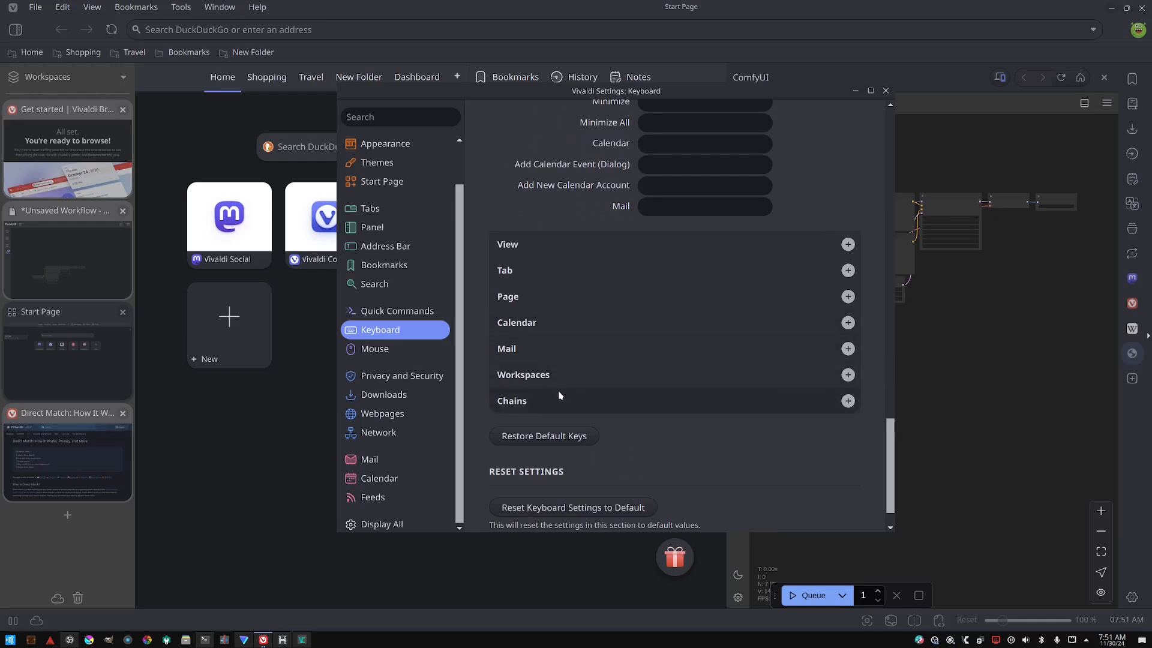
{"action": "left_click", "coordinate": [553, 377]}
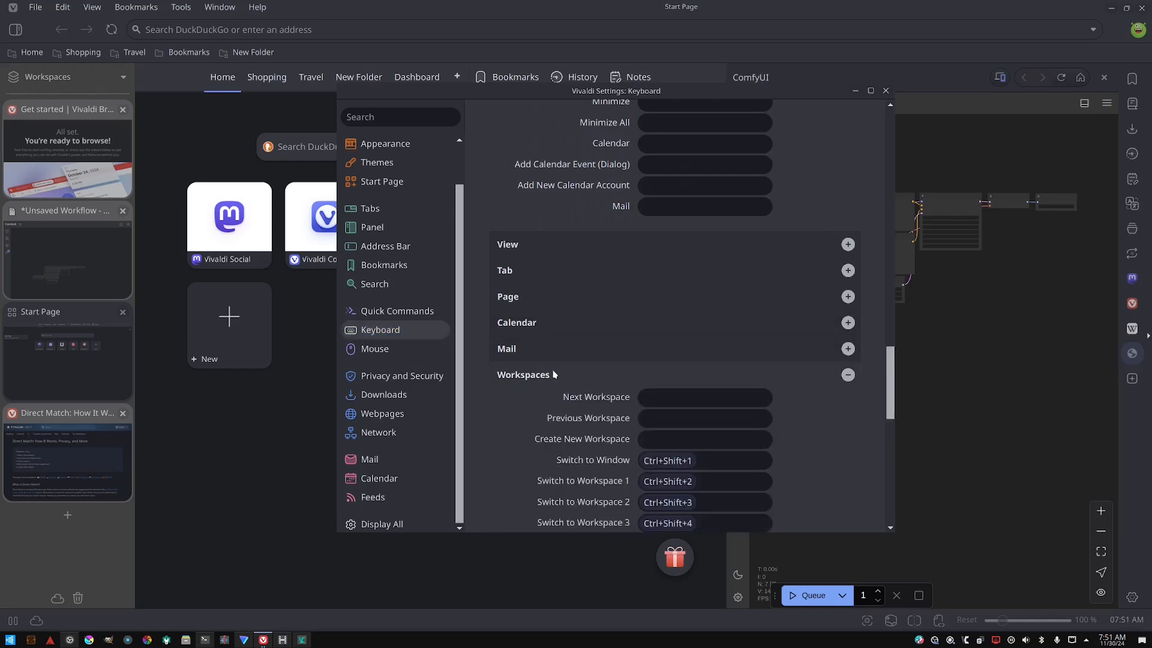
{"action": "left_click", "coordinate": [553, 374]}
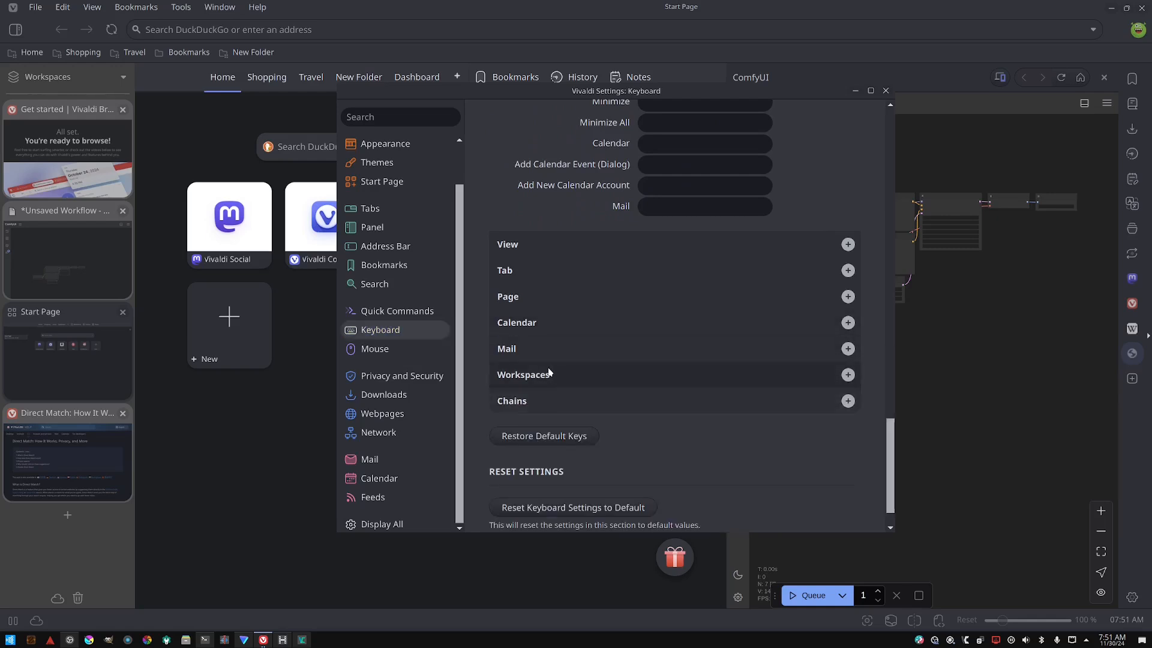
{"action": "scroll", "coordinate": [554, 354], "scroll_direction": "down", "scroll_amount": 1}
{"action": "scroll", "coordinate": [552, 358], "scroll_direction": "up", "scroll_amount": 6}
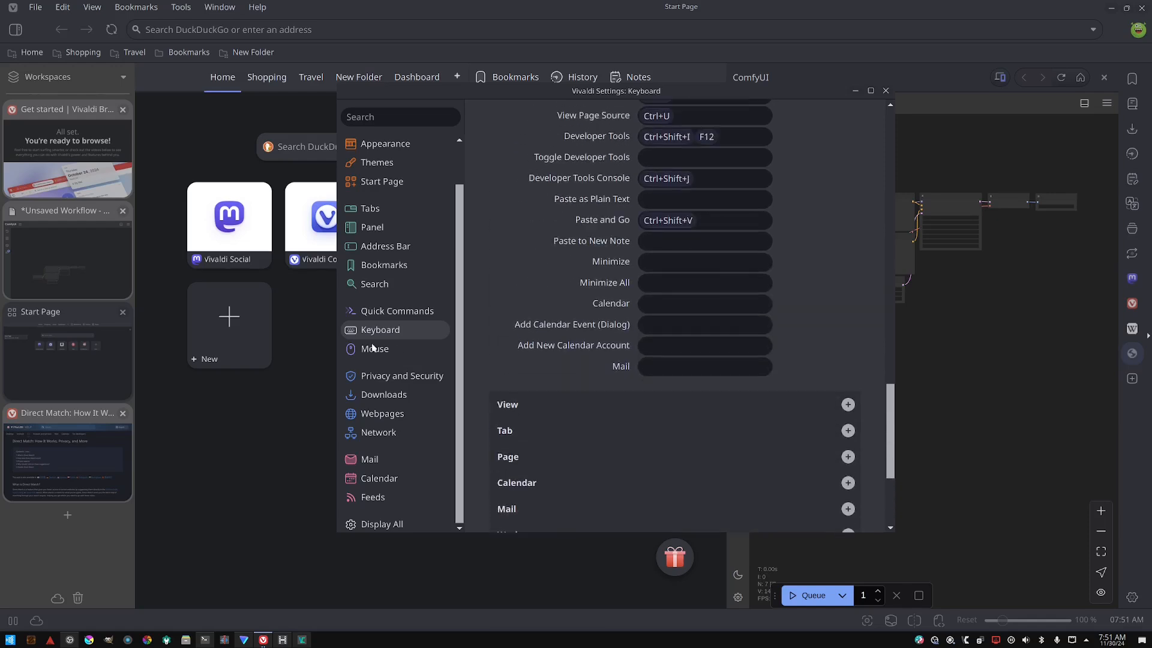
{"action": "scroll", "coordinate": [496, 334], "scroll_direction": "up", "scroll_amount": 2}
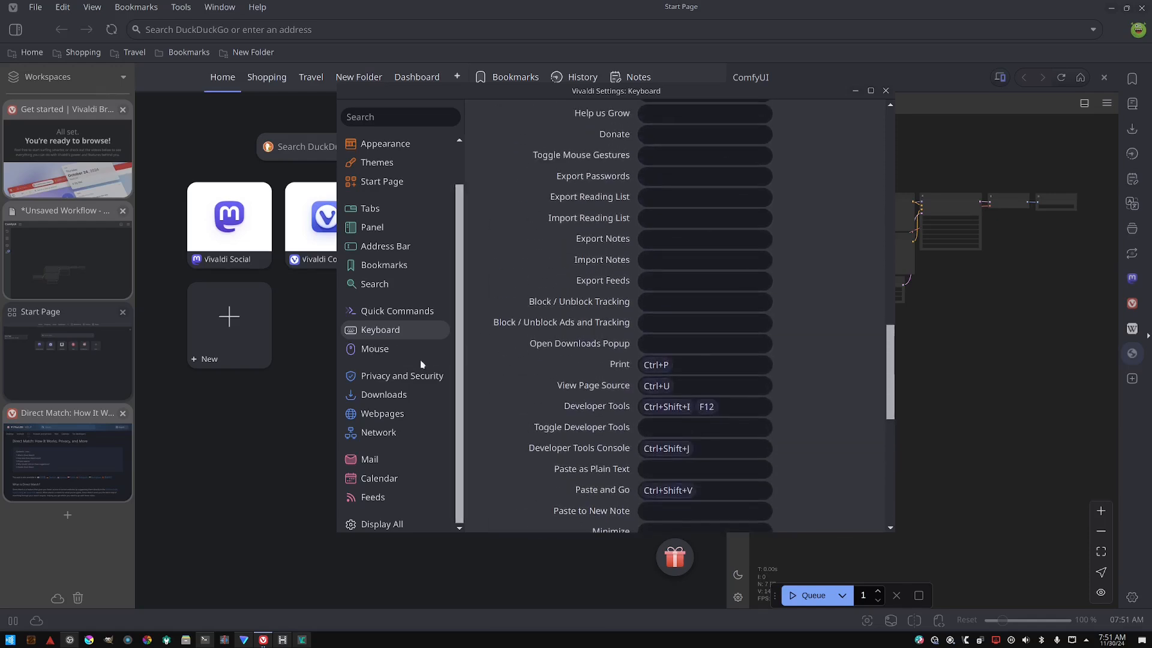
- Open the Mouse settings, review the gesture mapping, and turn off Allow Gestures
{"action": "left_click", "coordinate": [385, 351]}
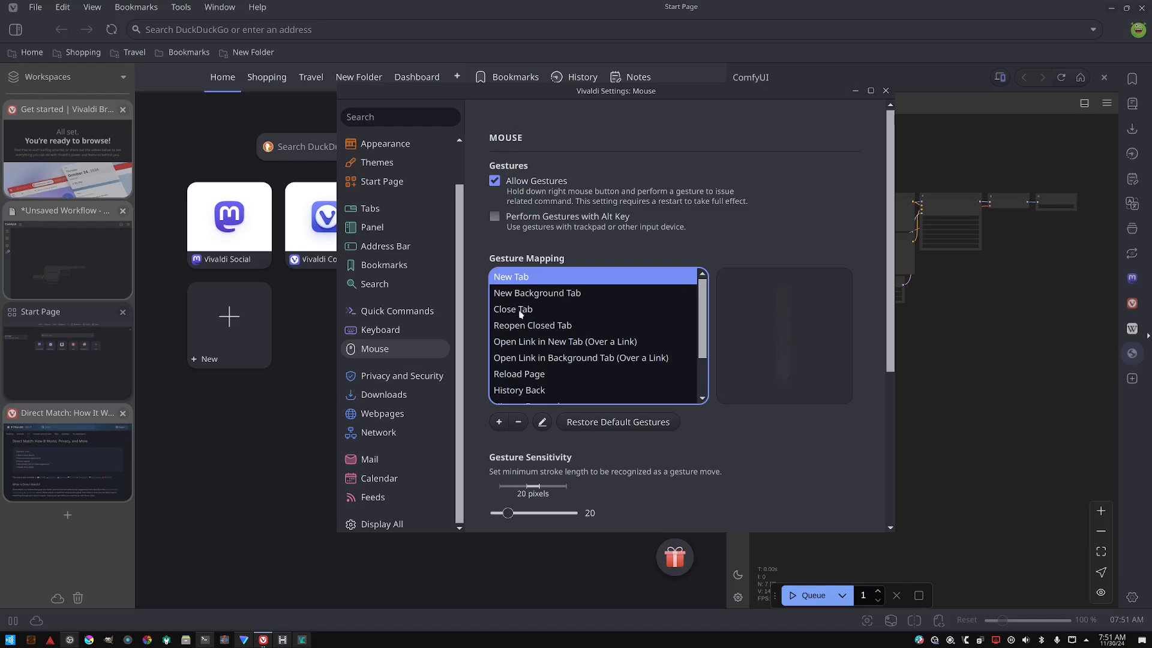
{"action": "left_click", "coordinate": [532, 391]}
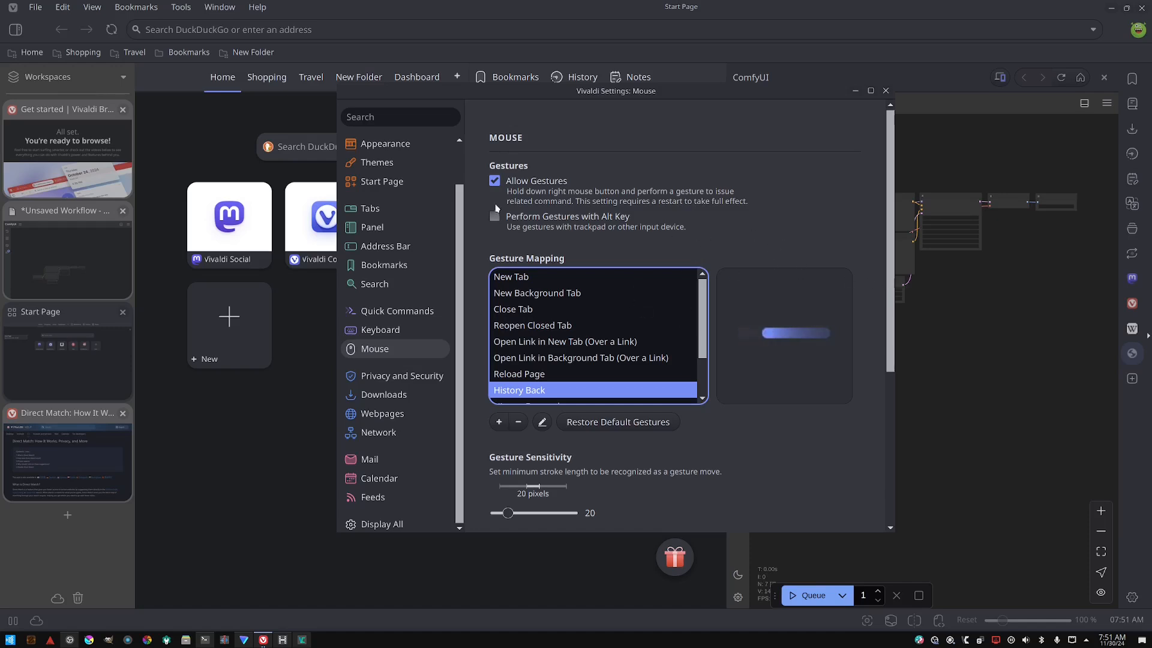
{"action": "scroll", "coordinate": [562, 323], "scroll_direction": "down", "scroll_amount": 1}
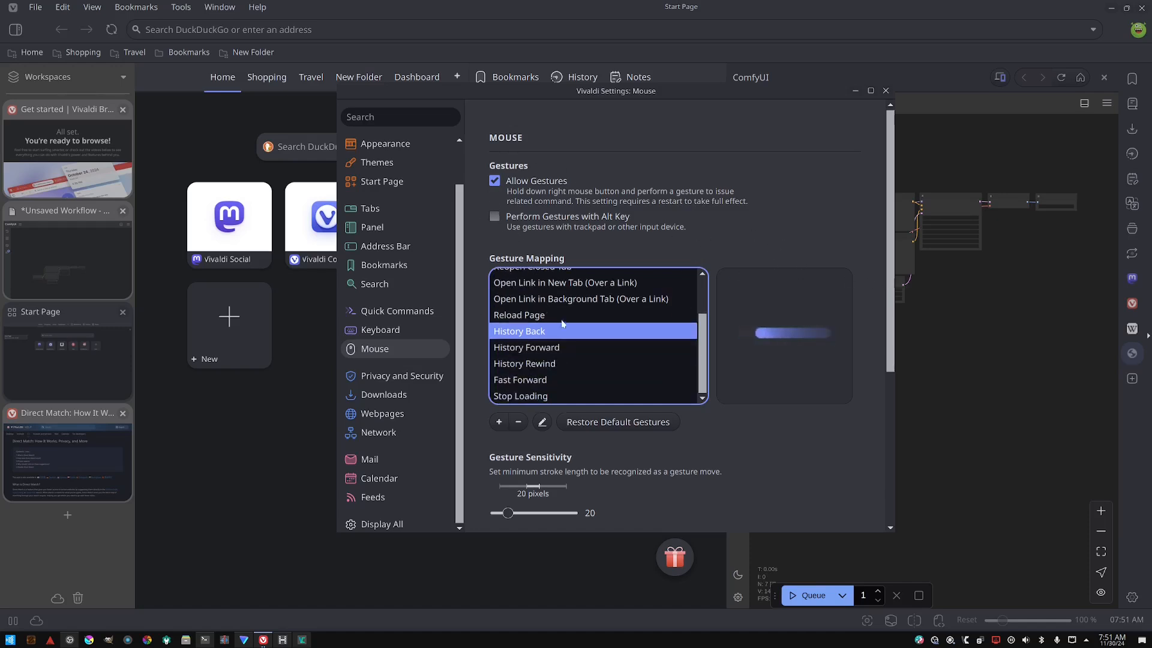
{"action": "scroll", "coordinate": [562, 324], "scroll_direction": "up", "scroll_amount": 2}
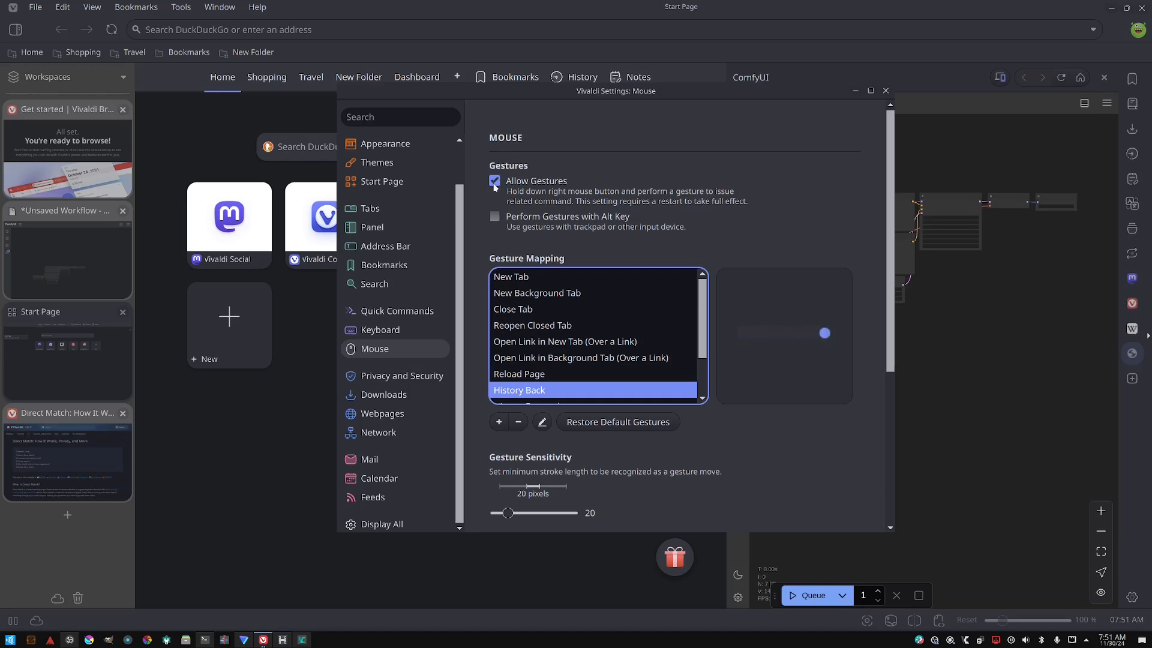
{"action": "left_click", "coordinate": [495, 183]}
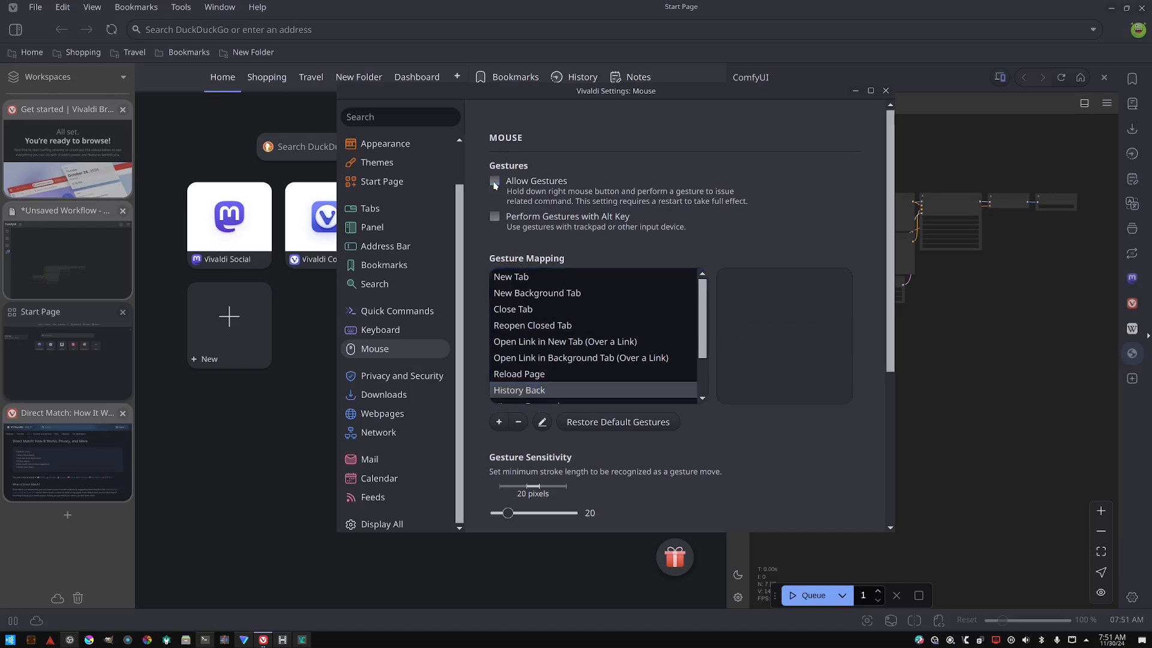
- Recheck the keyboard shortcuts, then return to the Mouse settings and turn off Allow Rocker Gestures
{"action": "left_click", "coordinate": [391, 330]}
{"action": "scroll", "coordinate": [548, 311], "scroll_direction": "down", "scroll_amount": 3}
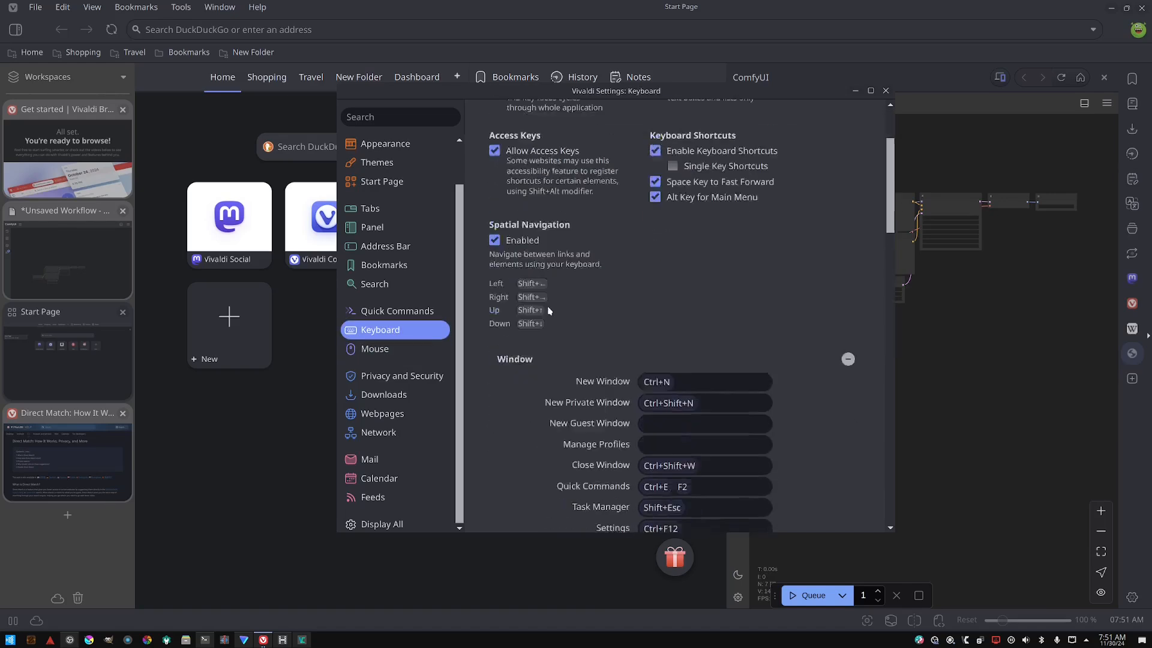
{"action": "scroll", "coordinate": [548, 310], "scroll_direction": "down", "scroll_amount": 6}
{"action": "scroll", "coordinate": [525, 309], "scroll_direction": "up", "scroll_amount": 5}
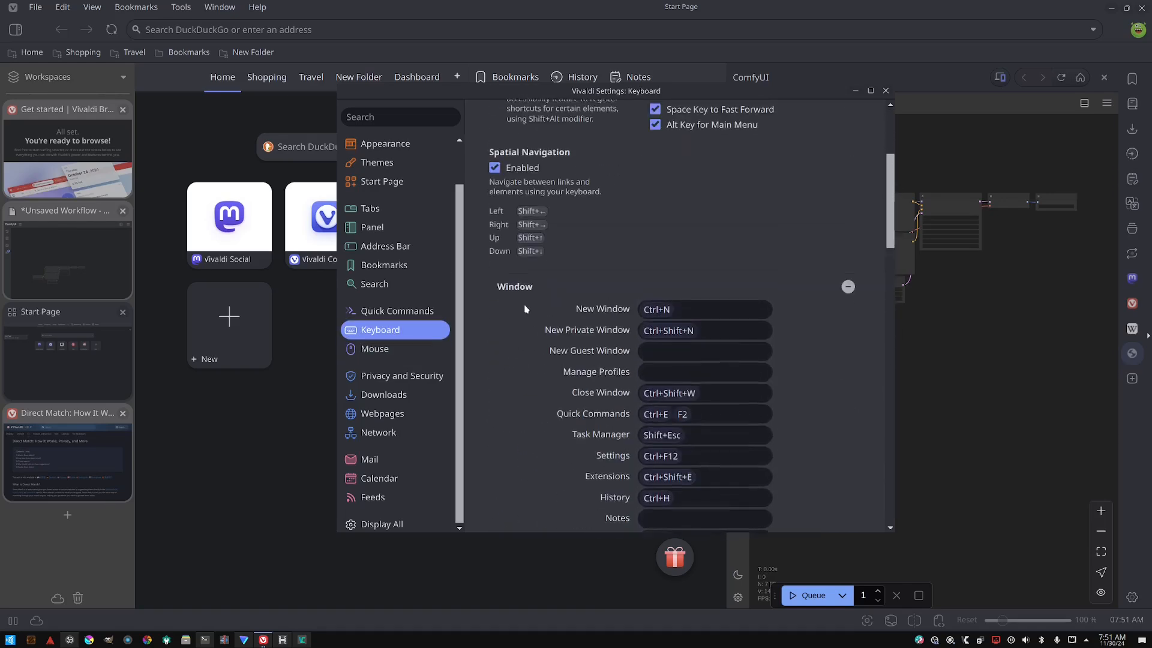
{"action": "scroll", "coordinate": [525, 309], "scroll_direction": "up", "scroll_amount": 4}
{"action": "left_click", "coordinate": [375, 350]}
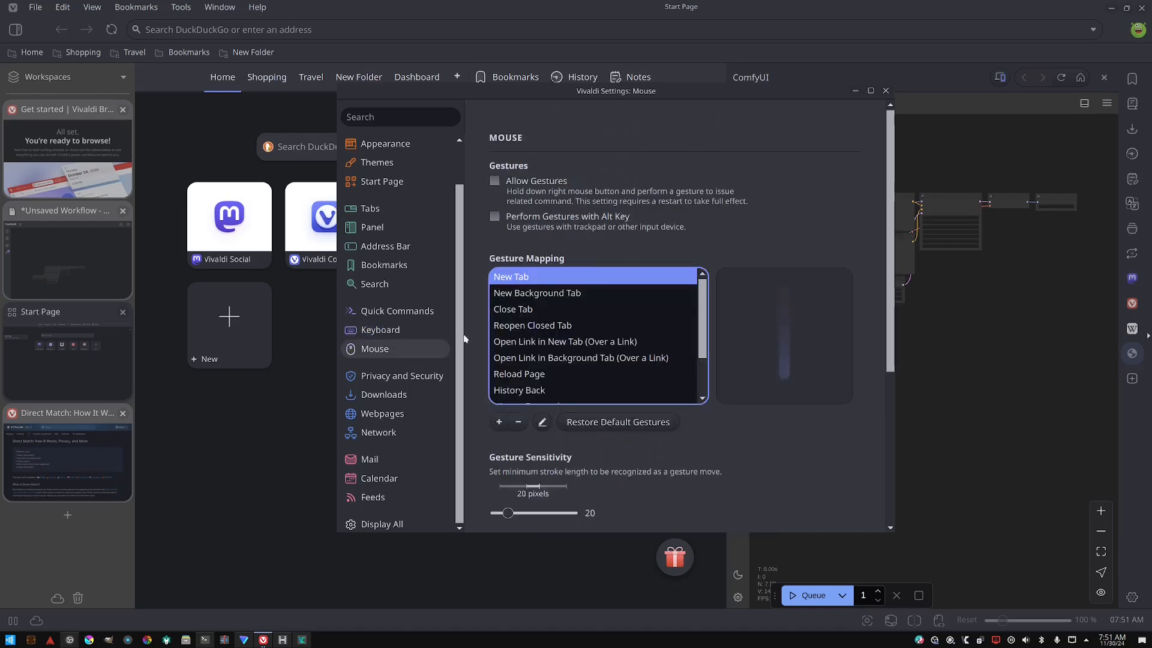
{"action": "scroll", "coordinate": [522, 339], "scroll_direction": "down", "scroll_amount": 6}
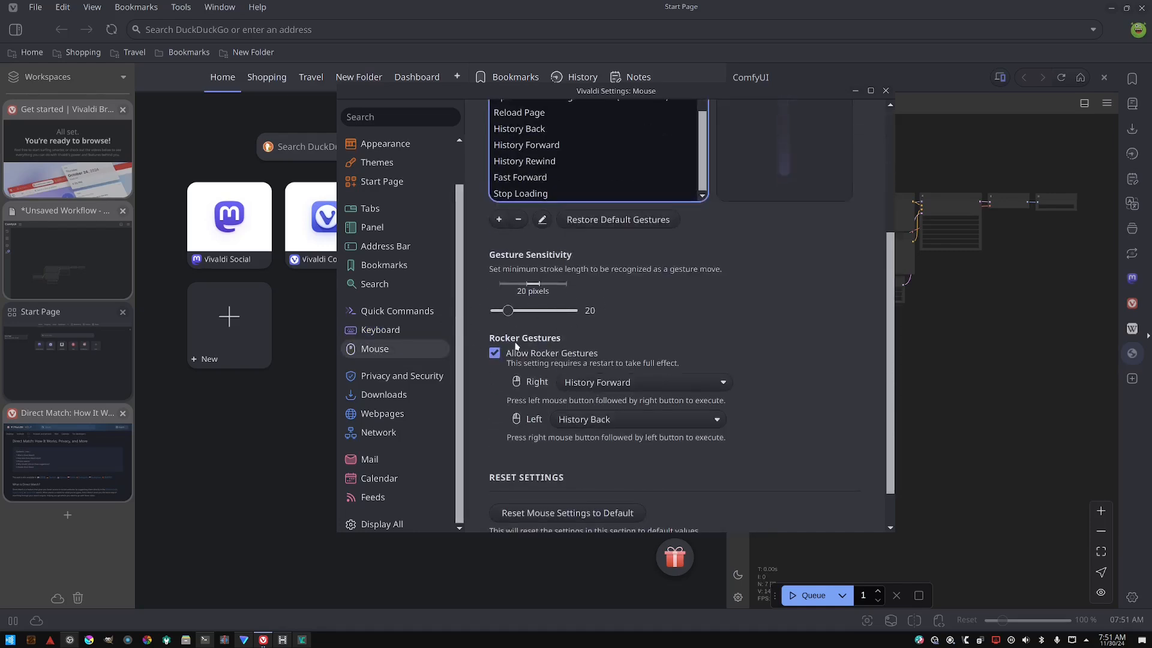
{"action": "left_click", "coordinate": [521, 351]}
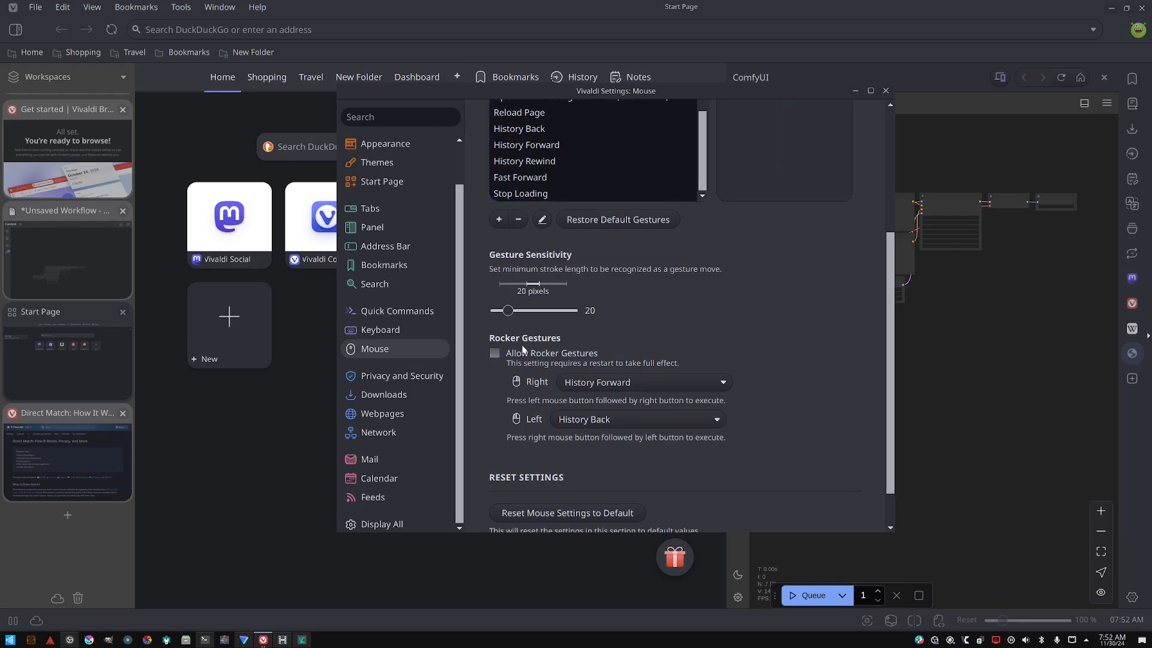
{"action": "scroll", "coordinate": [522, 349], "scroll_direction": "down", "scroll_amount": 1}
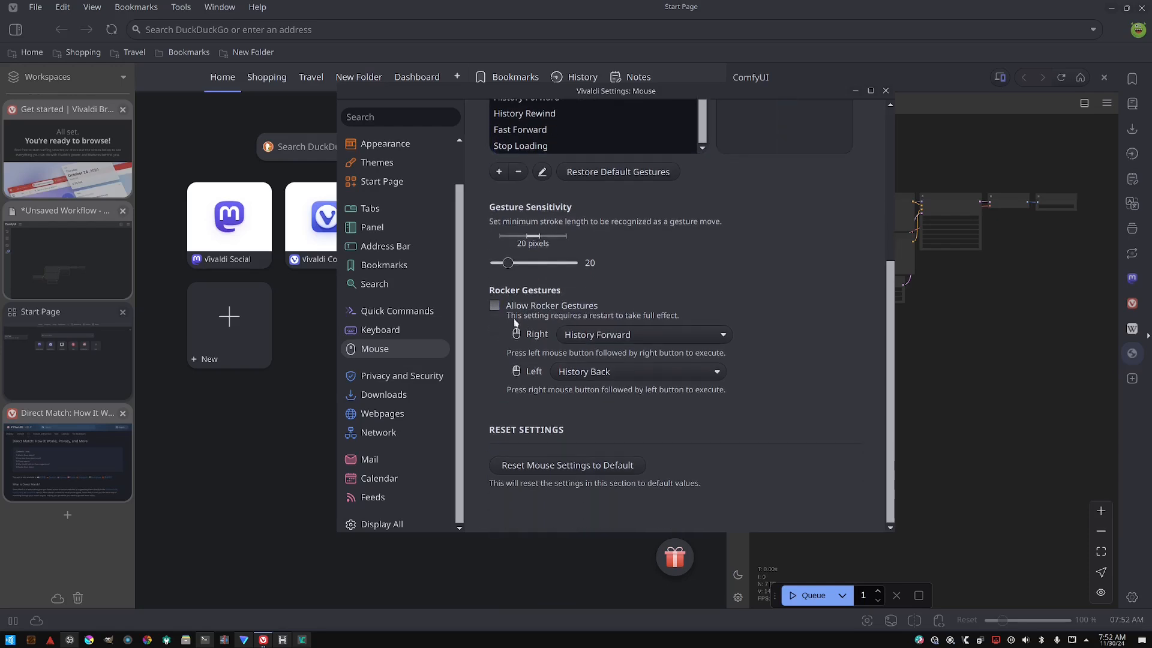
- Open Privacy and Security and turn off blocking ads on abusive sites, hyperlink audit tracking and WebRTC IP broadcasting
{"action": "left_click", "coordinate": [386, 378]}
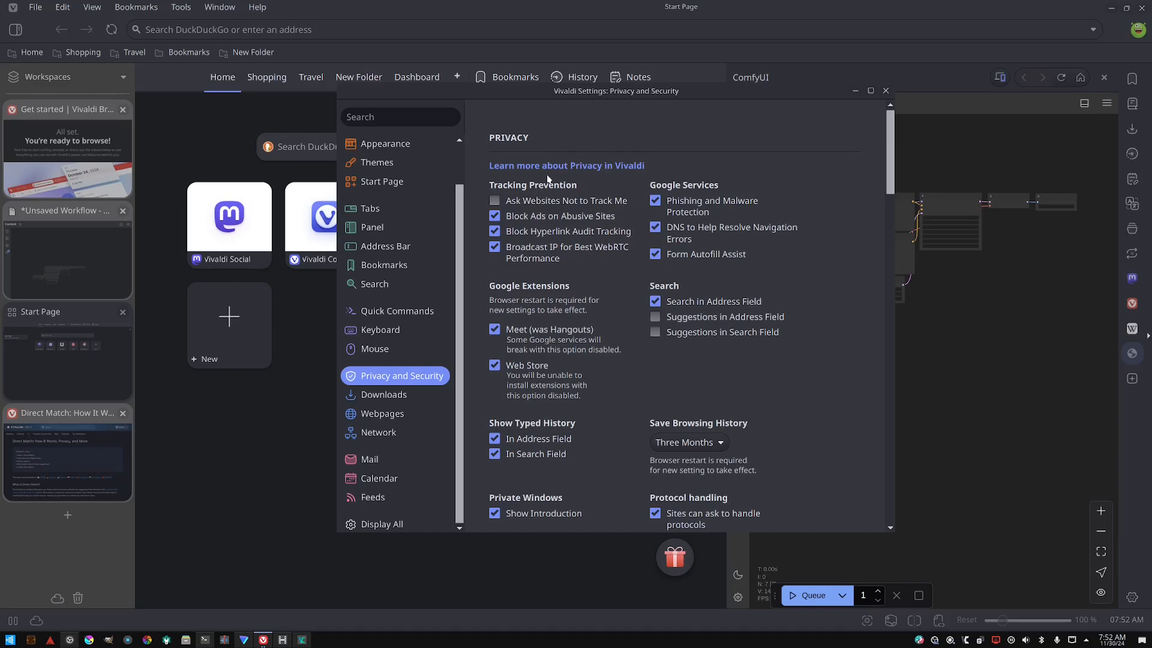
{"action": "scroll", "coordinate": [548, 179], "scroll_direction": "down", "scroll_amount": 12}
{"action": "scroll", "coordinate": [539, 178], "scroll_direction": "up", "scroll_amount": 5}
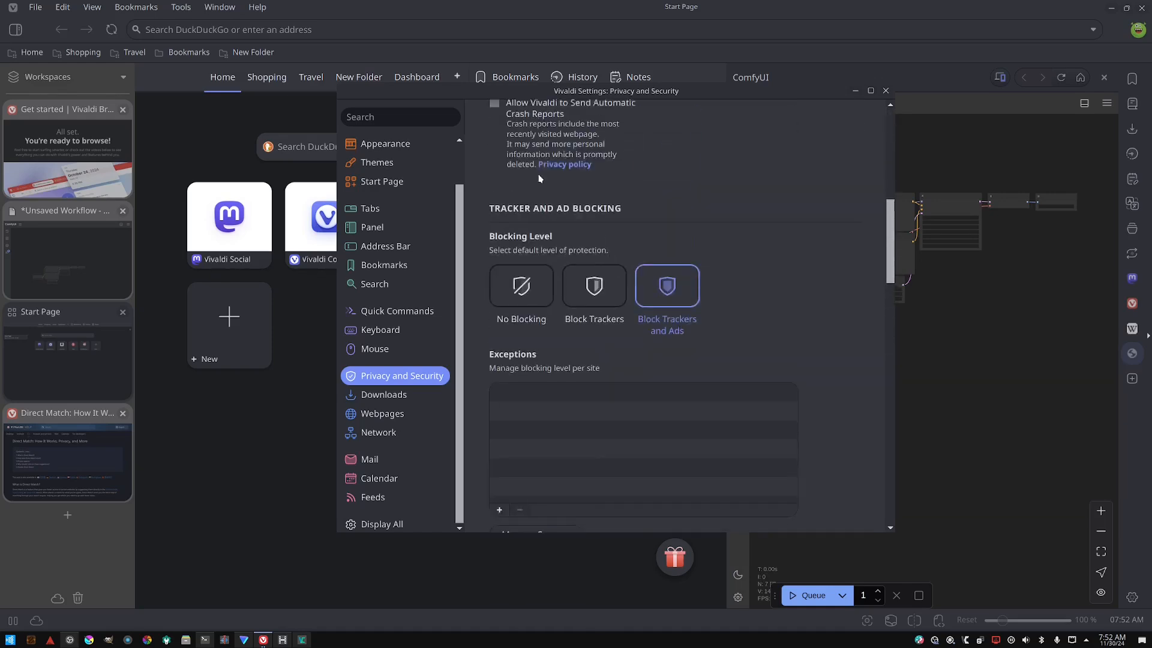
{"action": "scroll", "coordinate": [539, 178], "scroll_direction": "up", "scroll_amount": 5}
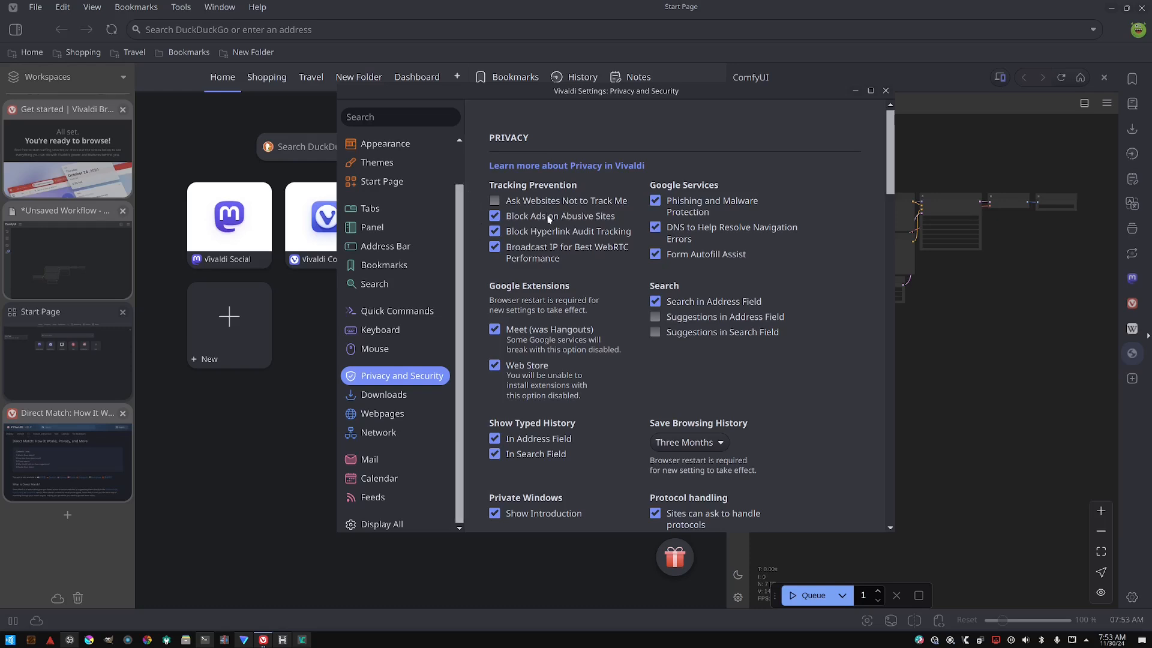
{"action": "mouse_move", "coordinate": [555, 223]}
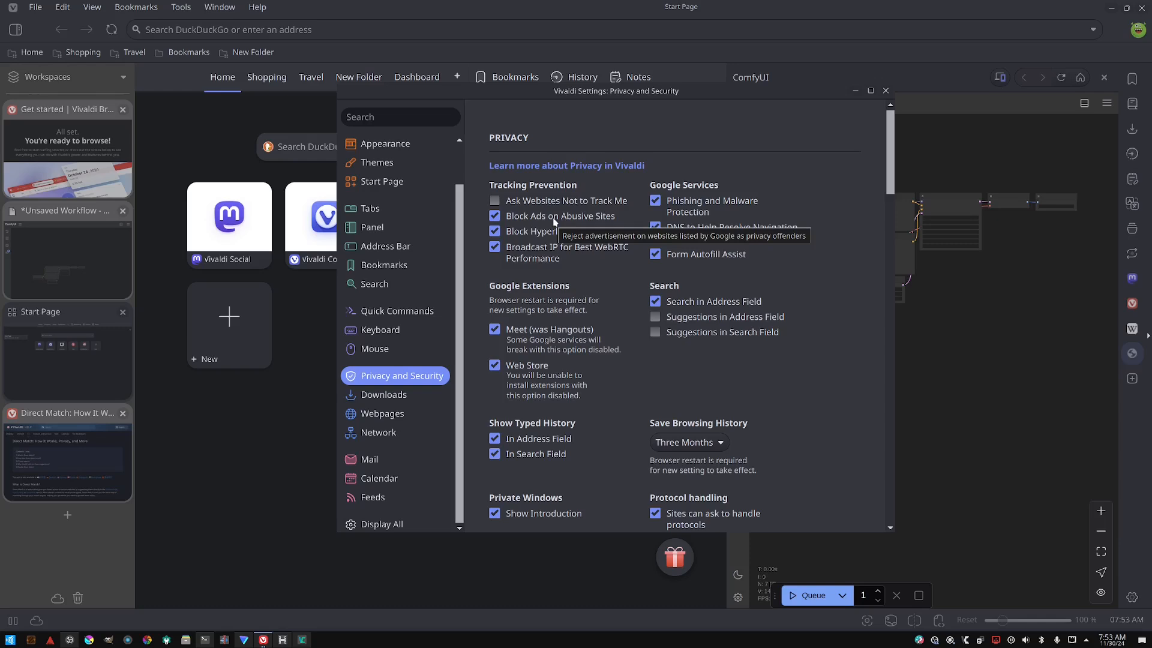
{"action": "left_click", "coordinate": [555, 220]}
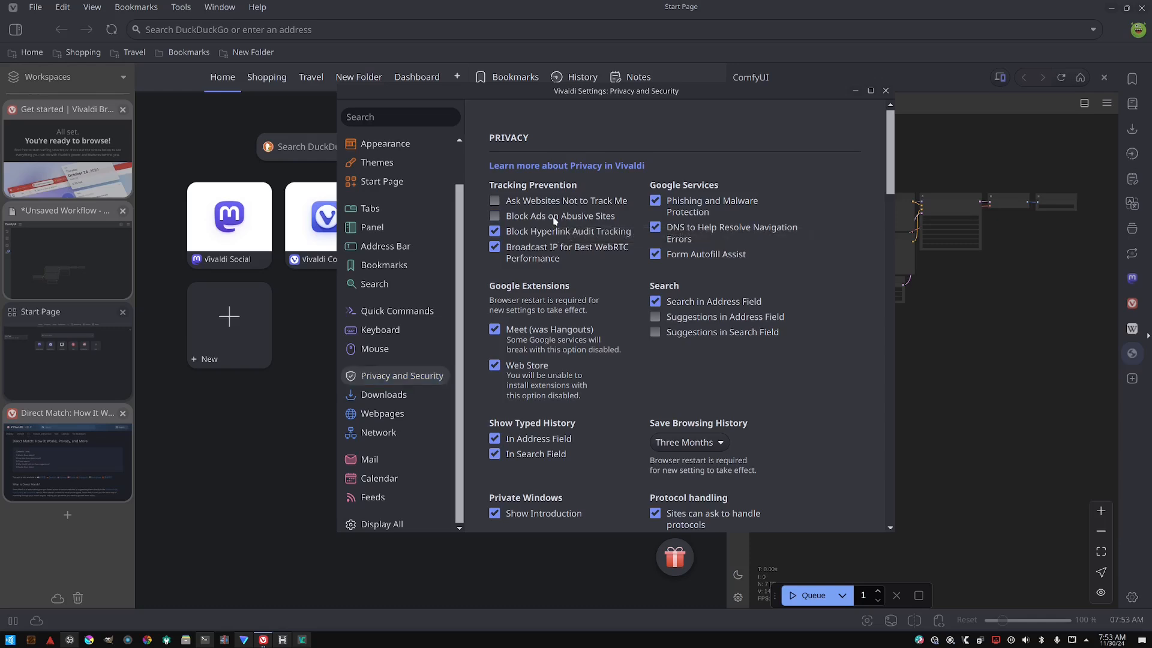
{"action": "mouse_move", "coordinate": [557, 234]}
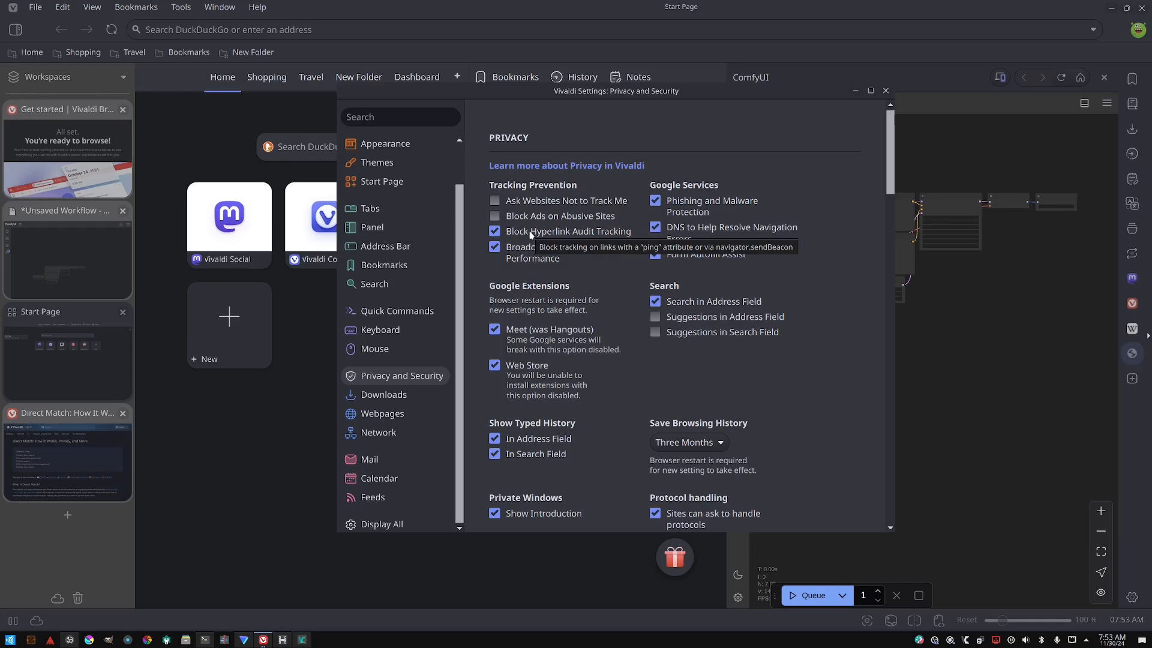
{"action": "left_click", "coordinate": [530, 232]}
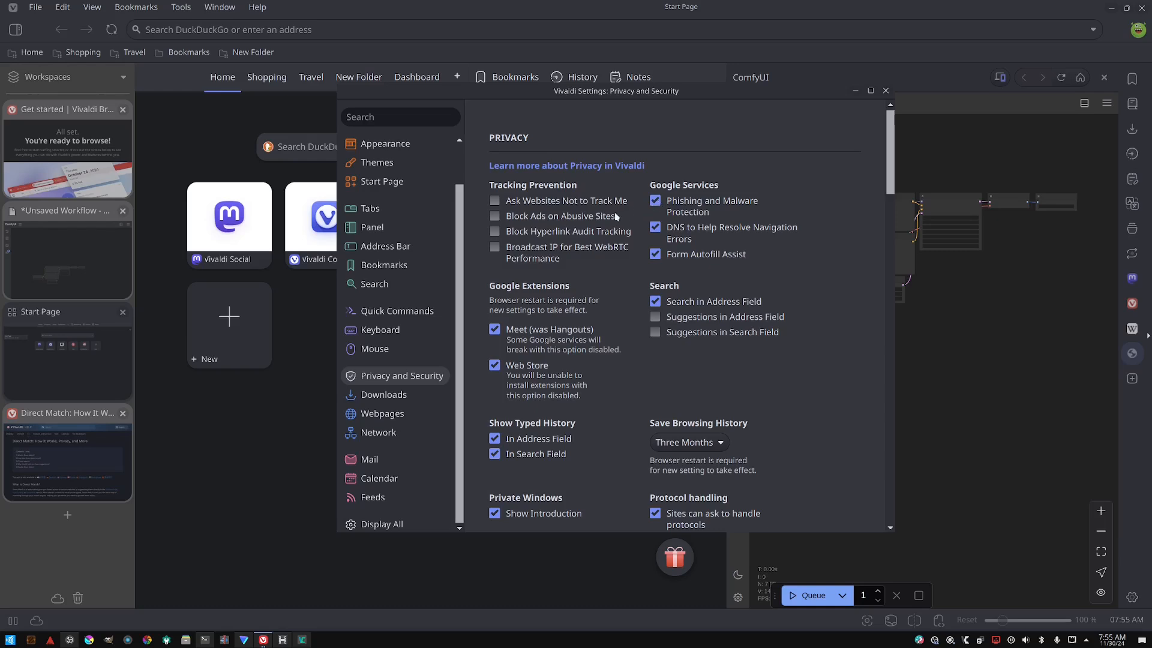
- Disable the Google services for phishing protection, navigation-error DNS and form autofill, plus the Meet extension
{"action": "mouse_move", "coordinate": [612, 217]}
{"action": "left_click", "coordinate": [655, 202]}
{"action": "left_click", "coordinate": [655, 229]}
{"action": "left_click", "coordinate": [655, 254]}
{"action": "mouse_move", "coordinate": [614, 244]}
{"action": "scroll", "coordinate": [588, 270], "scroll_direction": "down", "scroll_amount": 1}
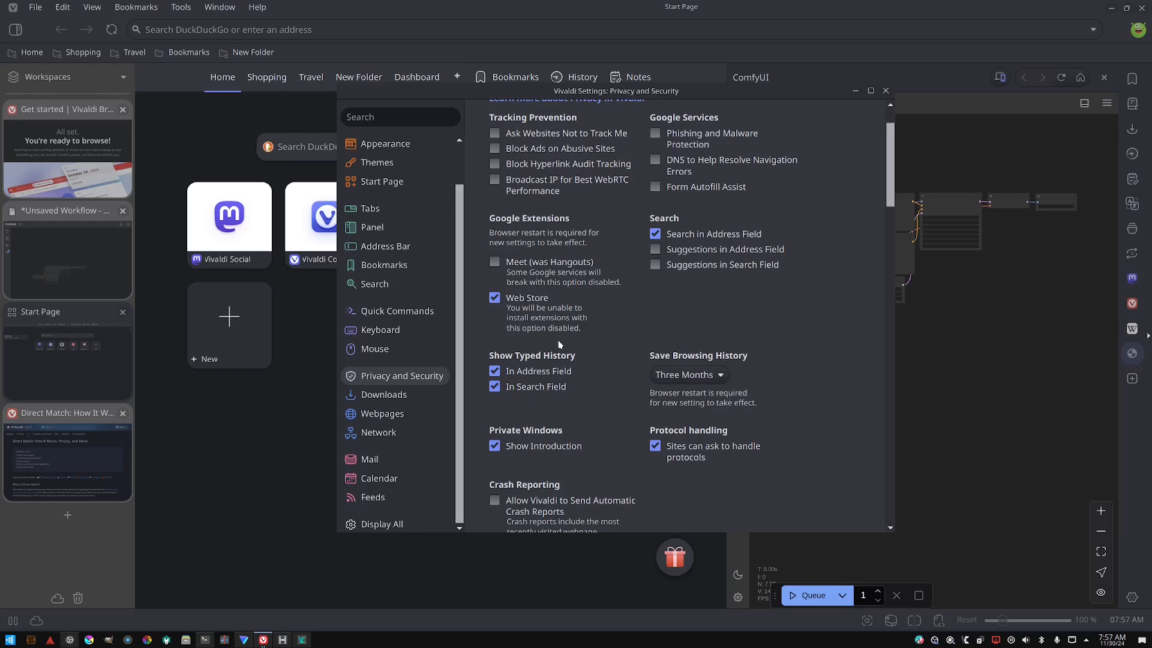
- Review the remaining privacy options for typed history, browsing history, private windows and crash reporting
{"action": "scroll", "coordinate": [561, 345], "scroll_direction": "down", "scroll_amount": 2}
{"action": "scroll", "coordinate": [578, 345], "scroll_direction": "up", "scroll_amount": 1}
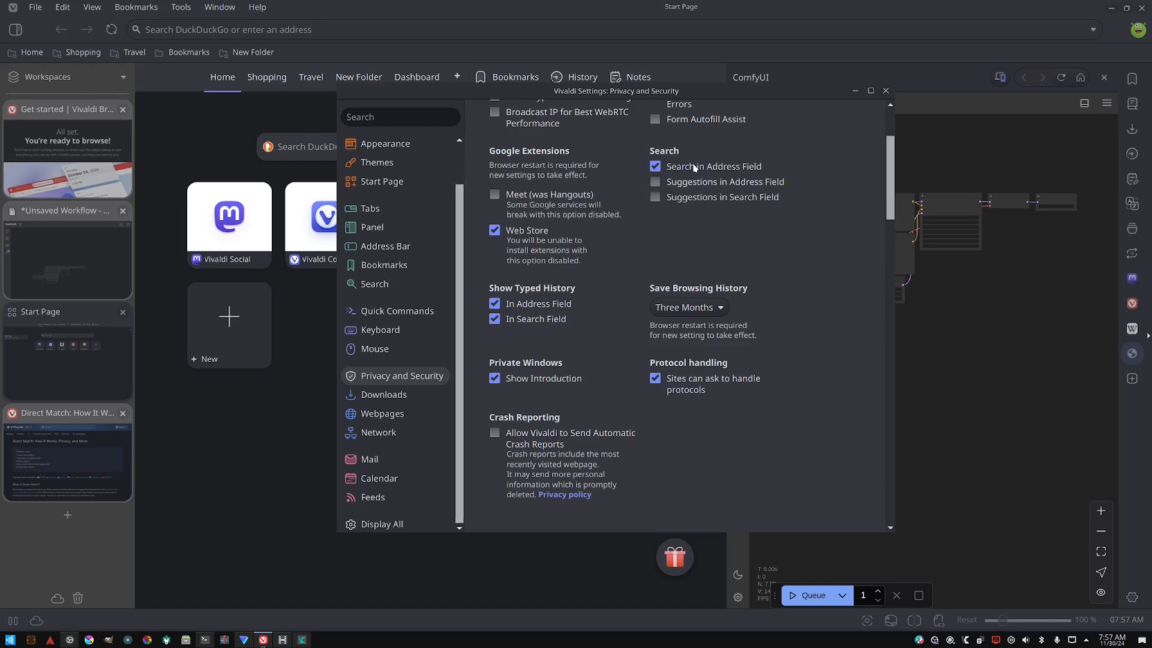
{"action": "scroll", "coordinate": [690, 180], "scroll_direction": "up", "scroll_amount": 1}
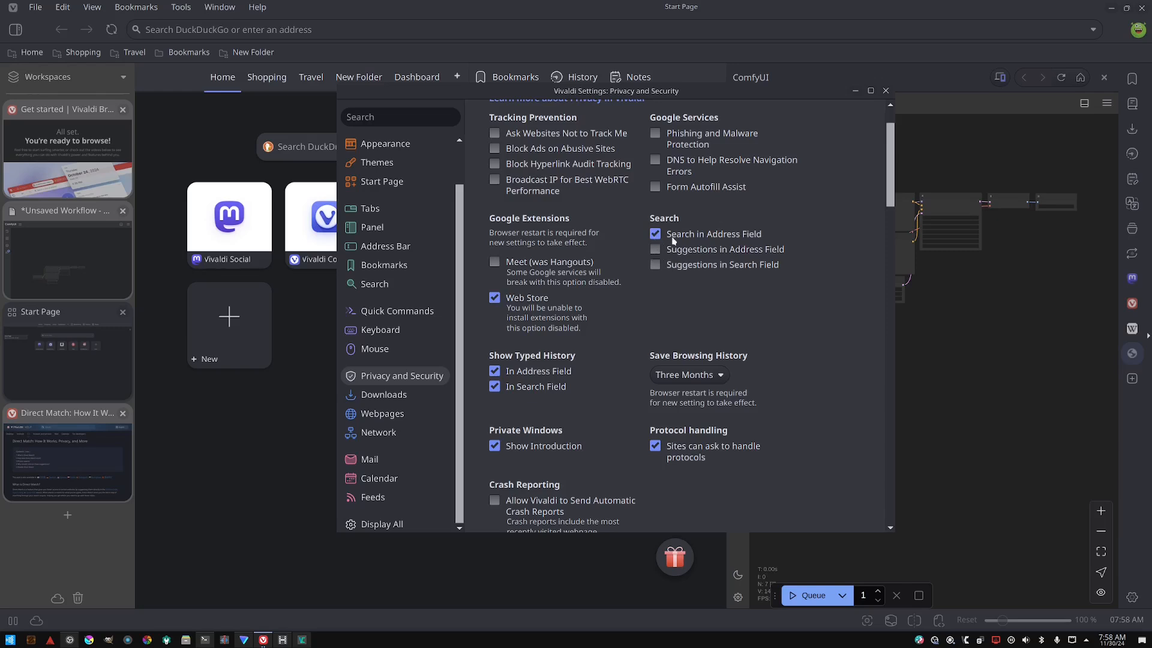
{"action": "scroll", "coordinate": [668, 252], "scroll_direction": "up", "scroll_amount": 2}
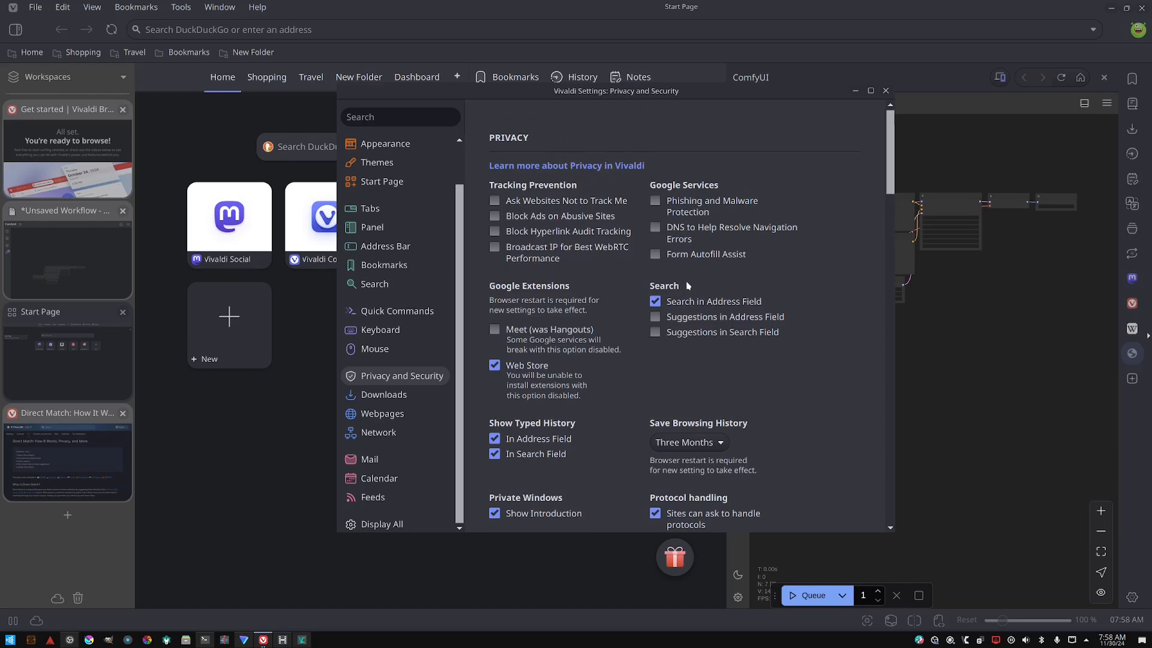
{"action": "scroll", "coordinate": [654, 329], "scroll_direction": "down", "scroll_amount": 2}
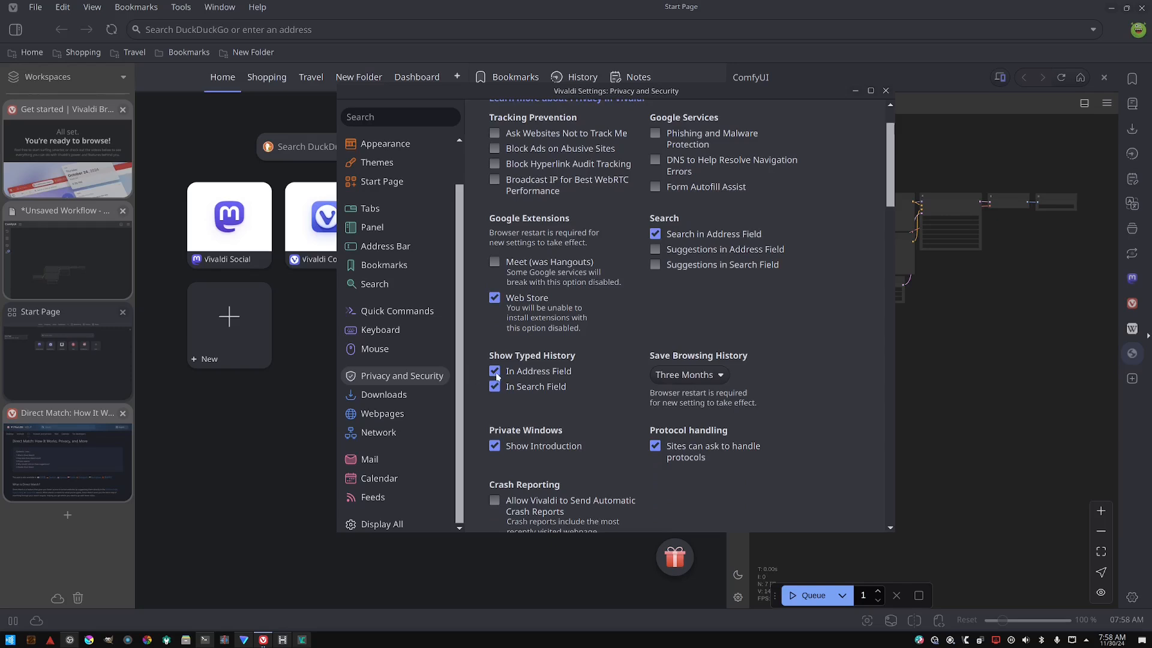
{"action": "scroll", "coordinate": [496, 374], "scroll_direction": "down", "scroll_amount": 4}
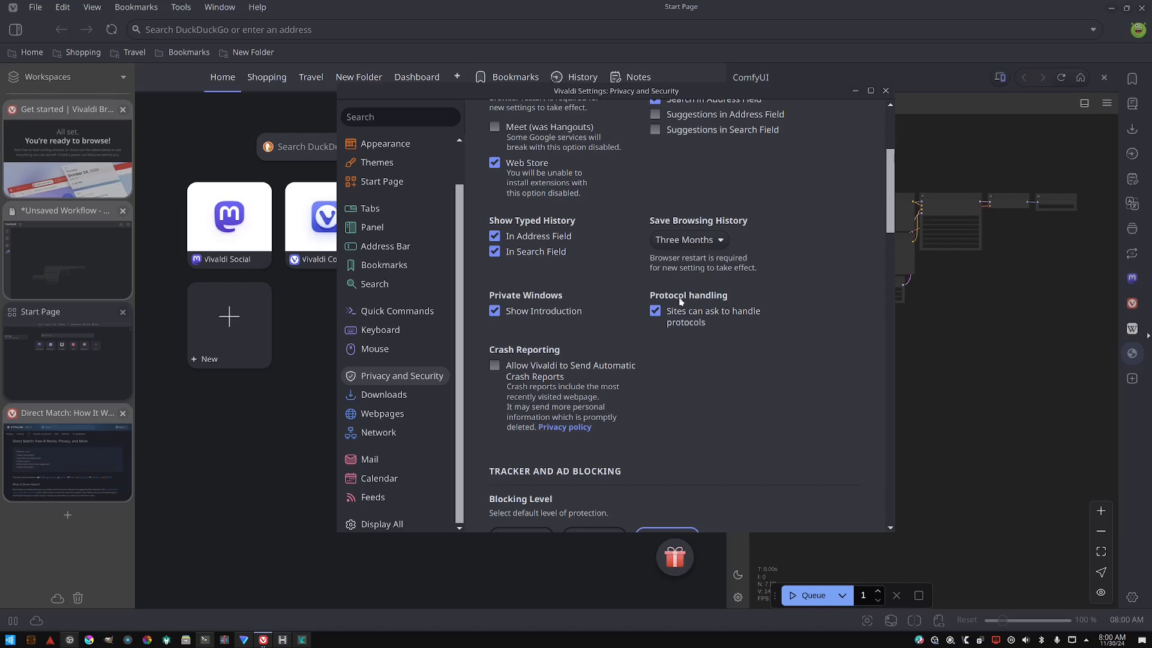
{"action": "scroll", "coordinate": [535, 378], "scroll_direction": "down", "scroll_amount": 3}
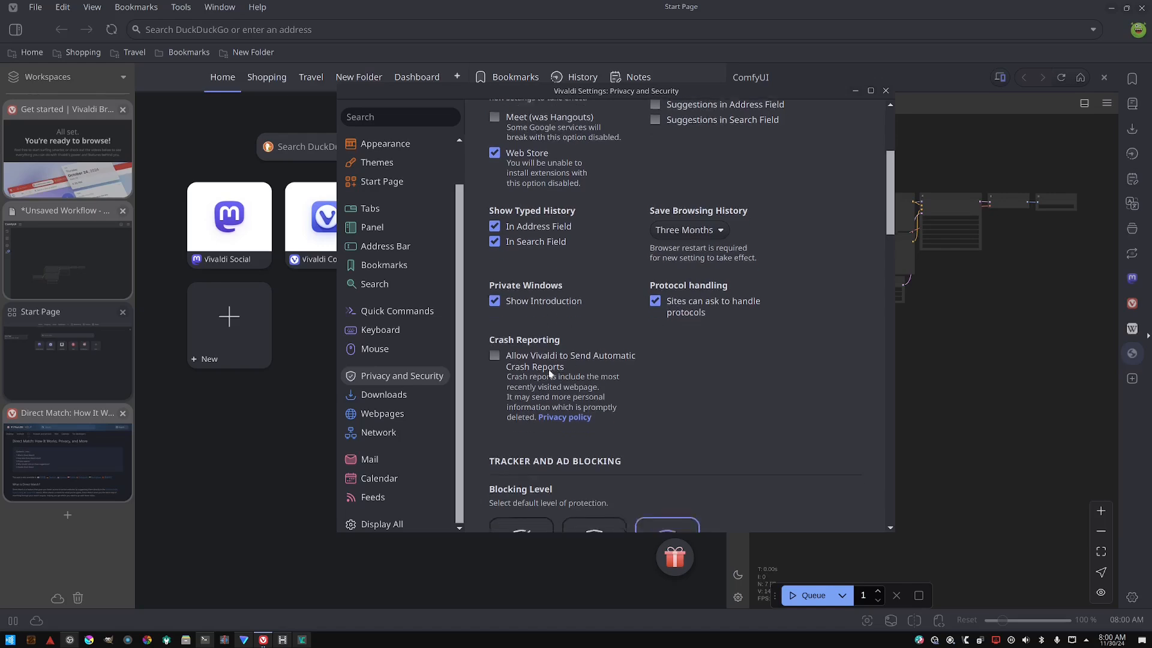
{"action": "scroll", "coordinate": [600, 323], "scroll_direction": "up", "scroll_amount": 3}
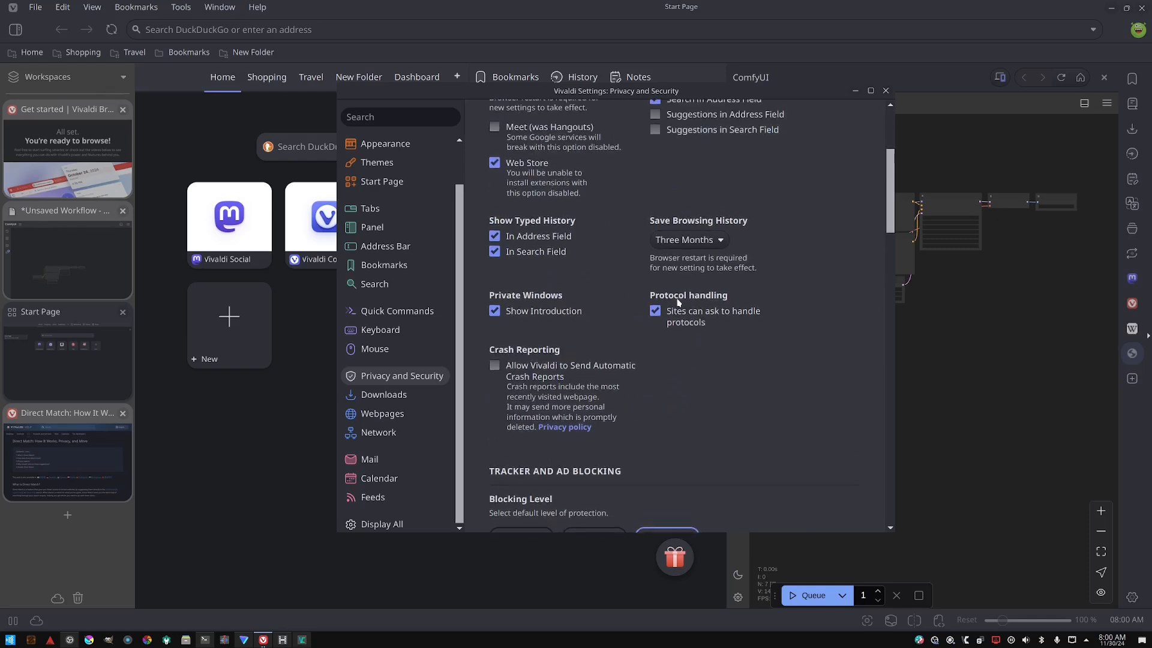
- Set Save Browsing History to One Week
{"action": "left_click", "coordinate": [688, 240]}
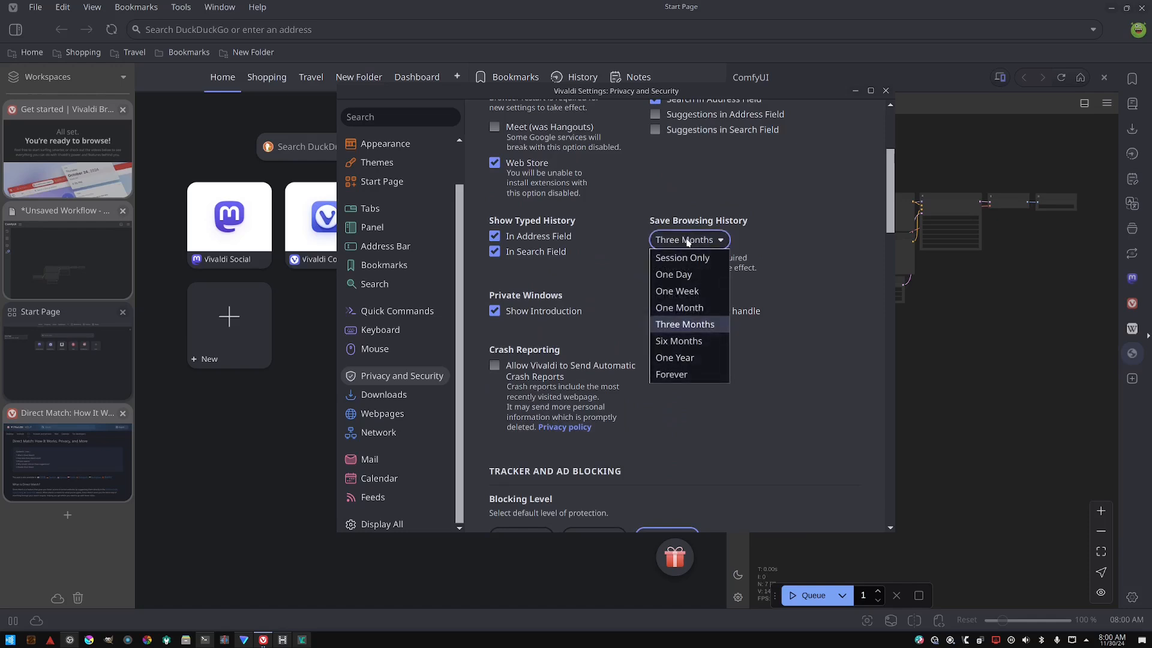
{"action": "left_click", "coordinate": [679, 291]}
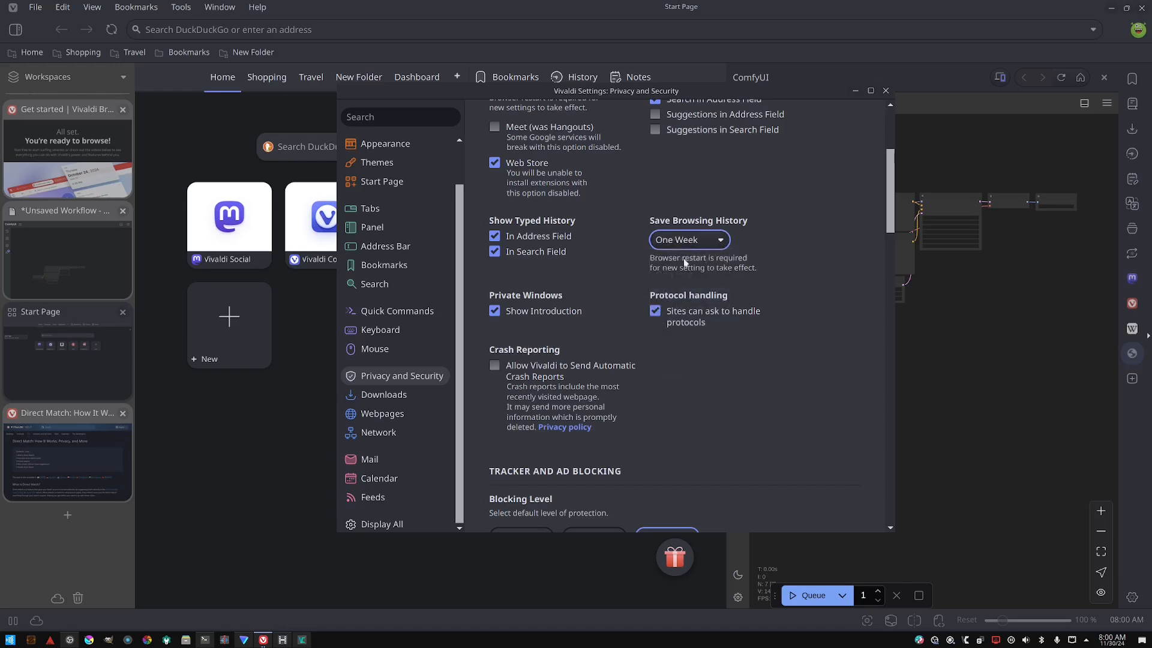
{"action": "left_click", "coordinate": [694, 241]}
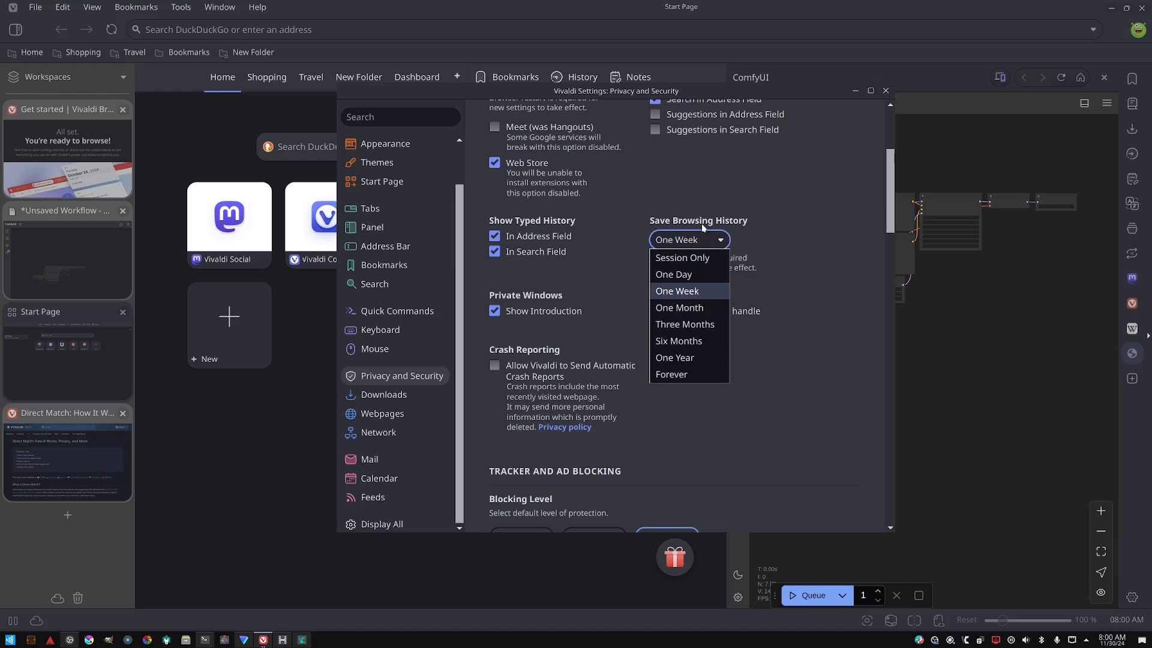
{"action": "left_click", "coordinate": [703, 221]}
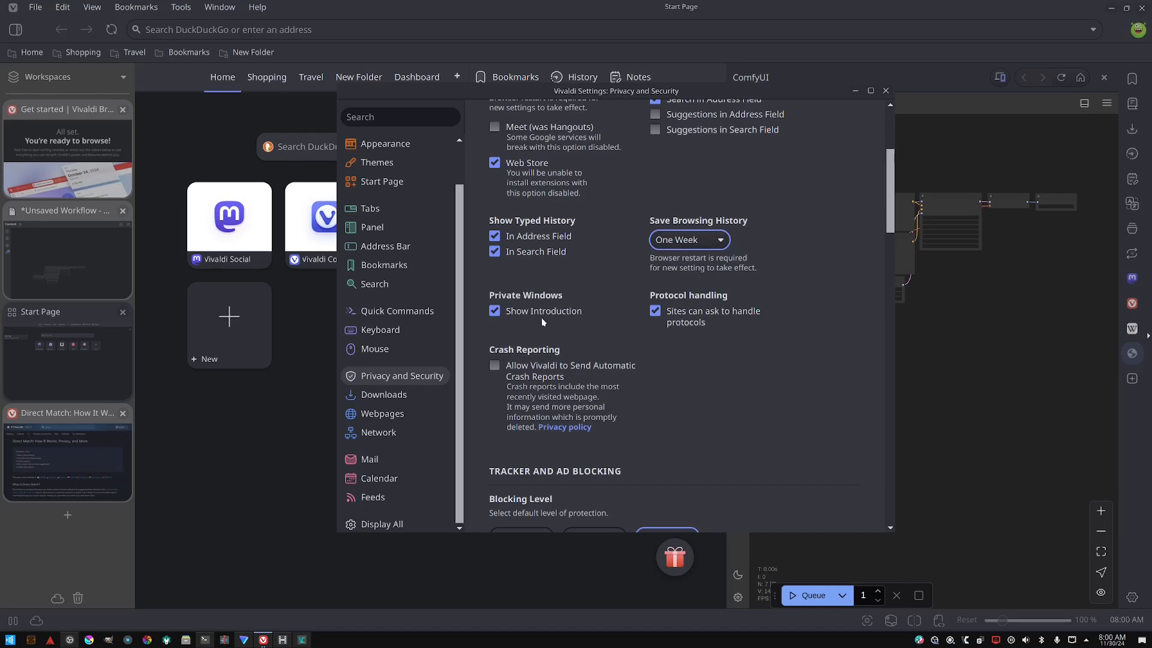
- Turn off saving webpage passwords
{"action": "scroll", "coordinate": [638, 279], "scroll_direction": "down", "scroll_amount": 5}
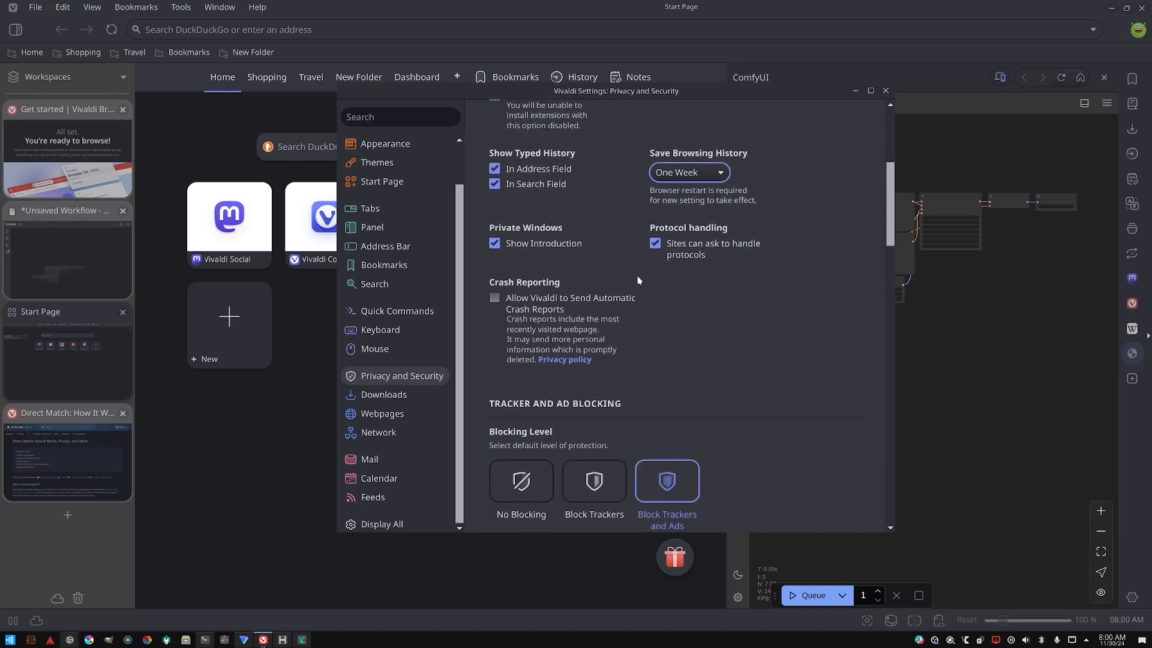
{"action": "scroll", "coordinate": [651, 275], "scroll_direction": "down", "scroll_amount": 6}
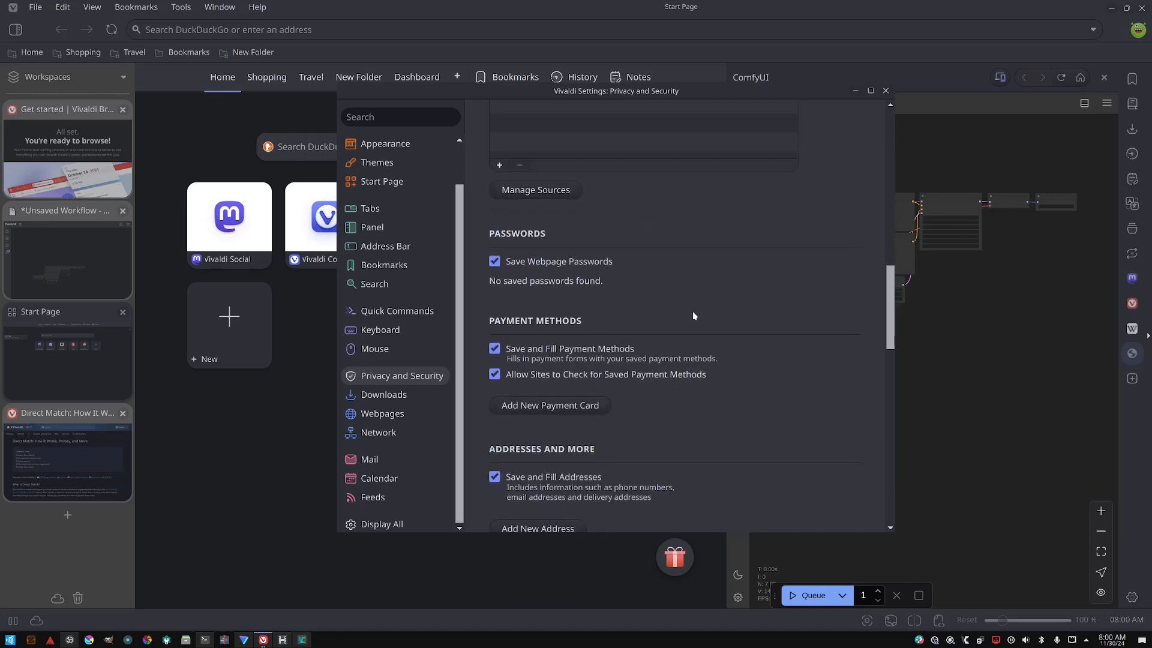
{"action": "scroll", "coordinate": [671, 235], "scroll_direction": "up", "scroll_amount": 11}
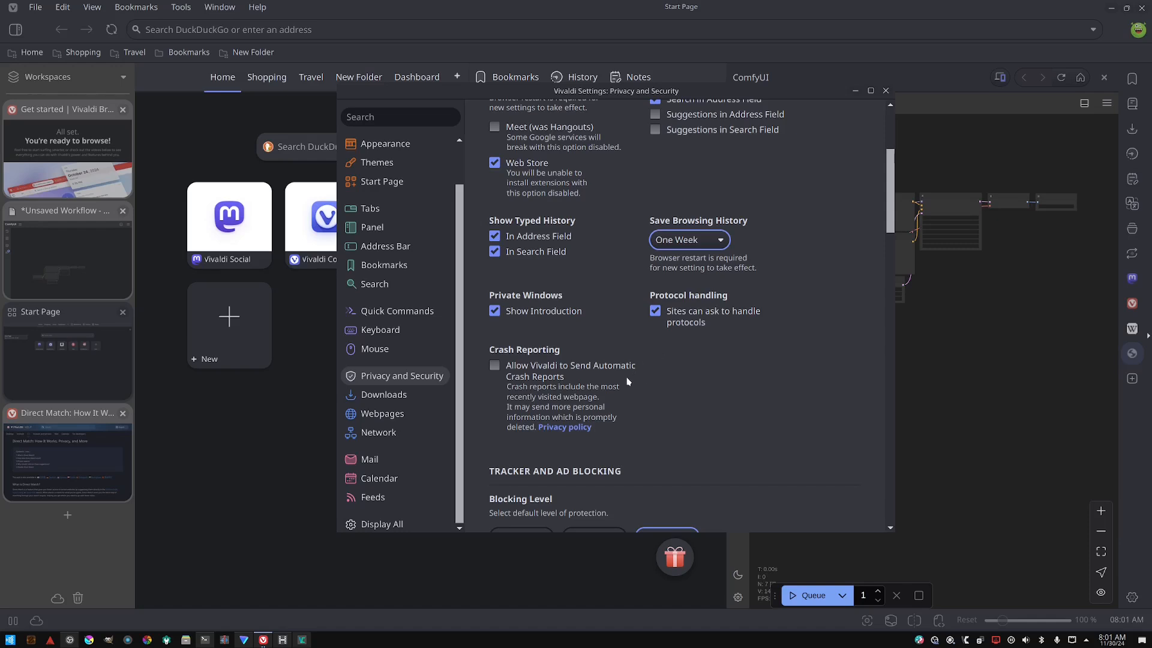
{"action": "scroll", "coordinate": [639, 374], "scroll_direction": "down", "scroll_amount": 3}
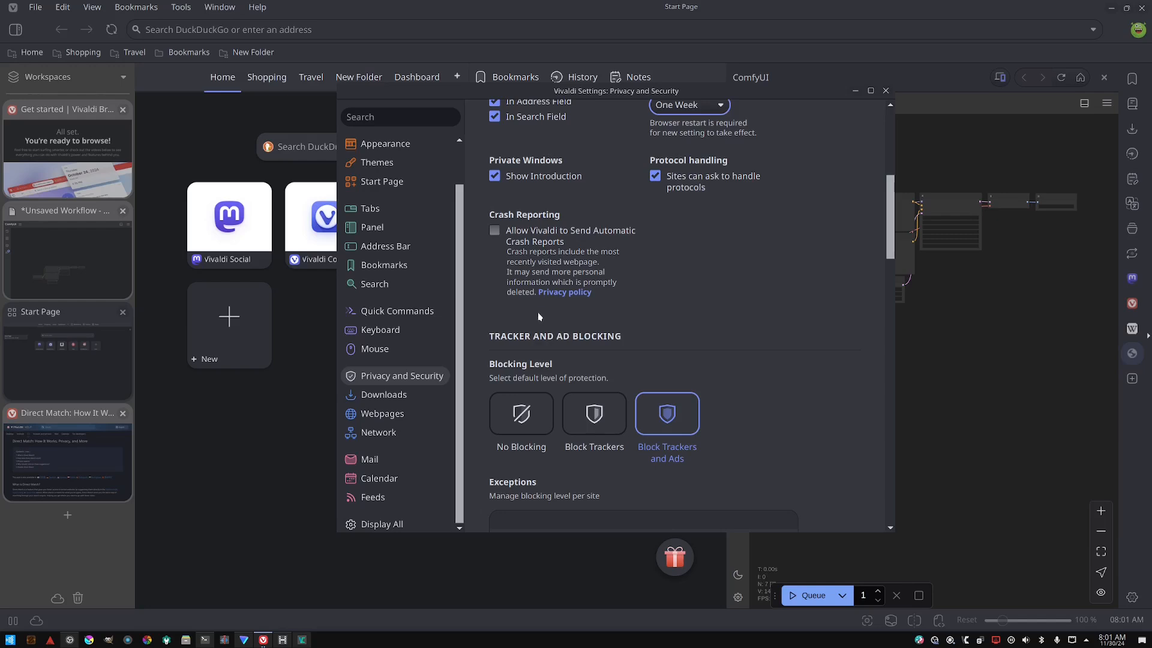
{"action": "scroll", "coordinate": [561, 316], "scroll_direction": "down", "scroll_amount": 3}
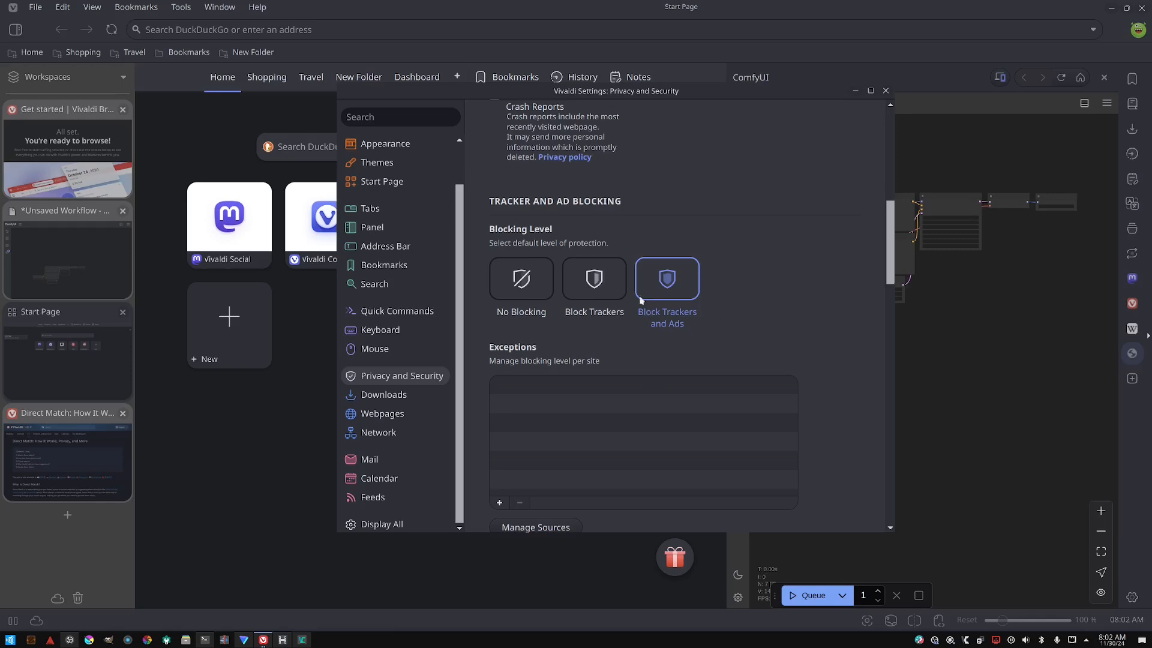
{"action": "scroll", "coordinate": [625, 326], "scroll_direction": "down", "scroll_amount": 6}
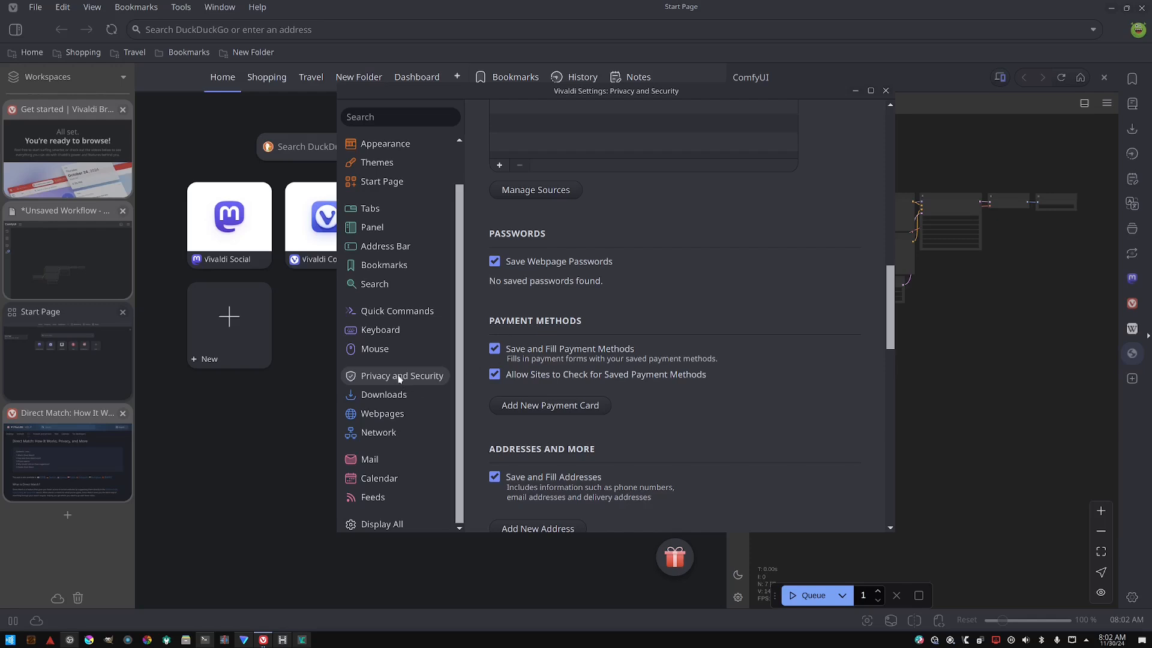
{"action": "left_click", "coordinate": [496, 262]}
- Turn off saving and filling payment methods, site checks for saved payment methods, and saving and filling addresses
{"action": "scroll", "coordinate": [516, 298], "scroll_direction": "down", "scroll_amount": 2}
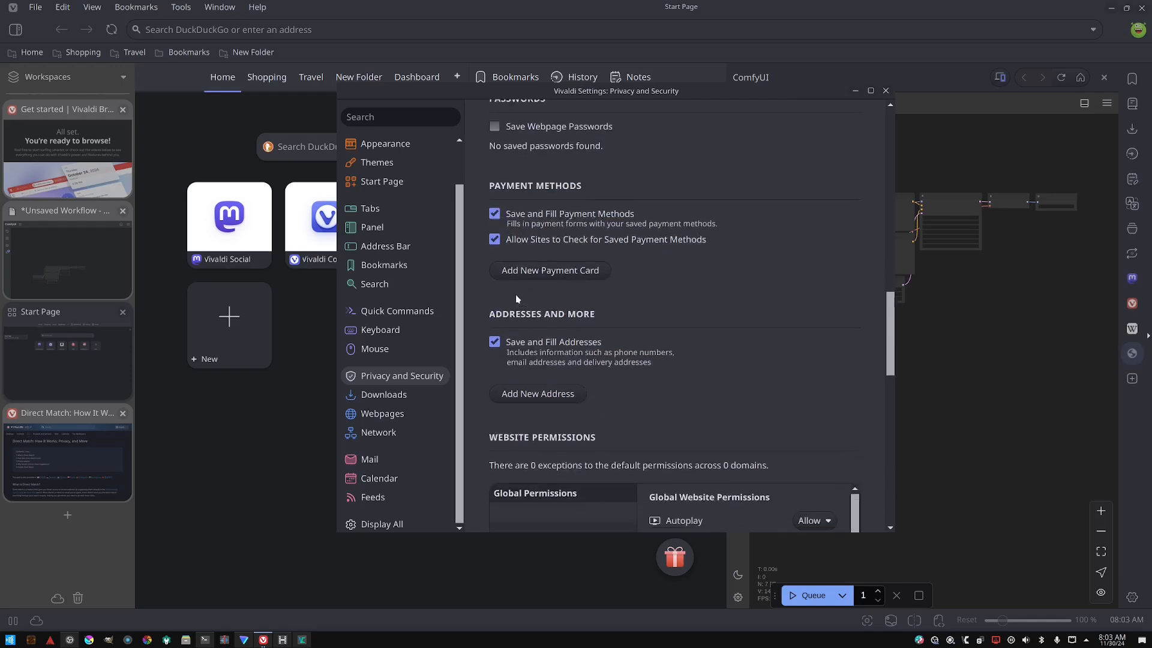
{"action": "left_click", "coordinate": [495, 214]}
{"action": "left_click", "coordinate": [495, 238]}
{"action": "scroll", "coordinate": [527, 252], "scroll_direction": "down", "scroll_amount": 2}
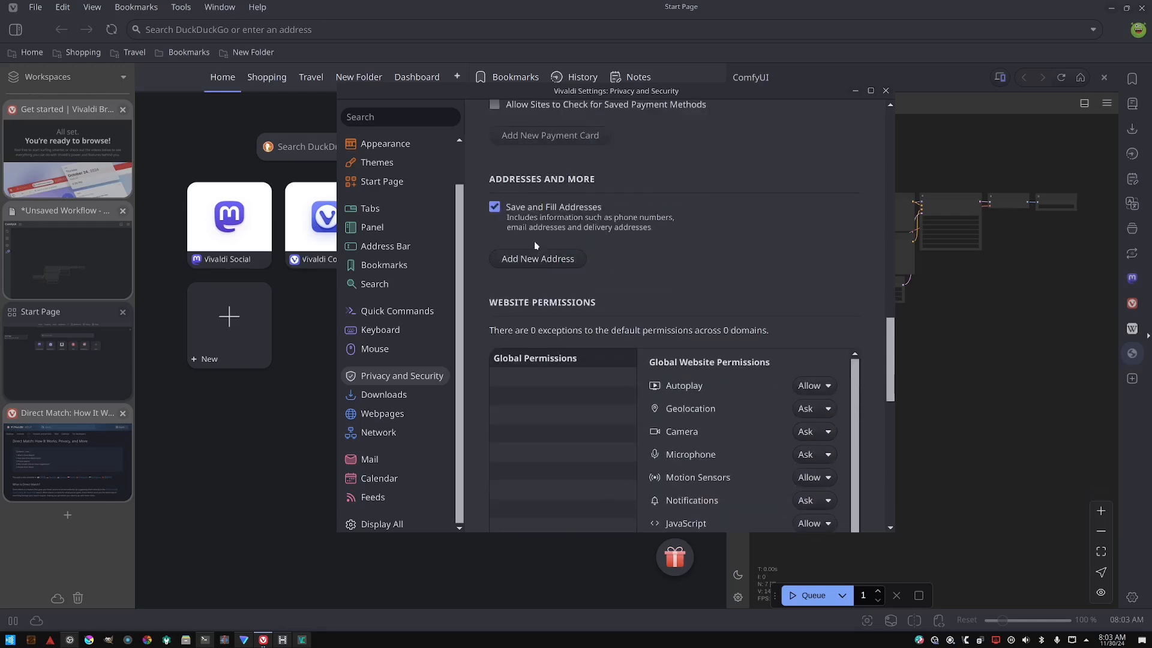
{"action": "left_click", "coordinate": [494, 207]}
- Review the website permissions and third-party cookie options in the privacy settings
{"action": "scroll", "coordinate": [644, 248], "scroll_direction": "down", "scroll_amount": 10}
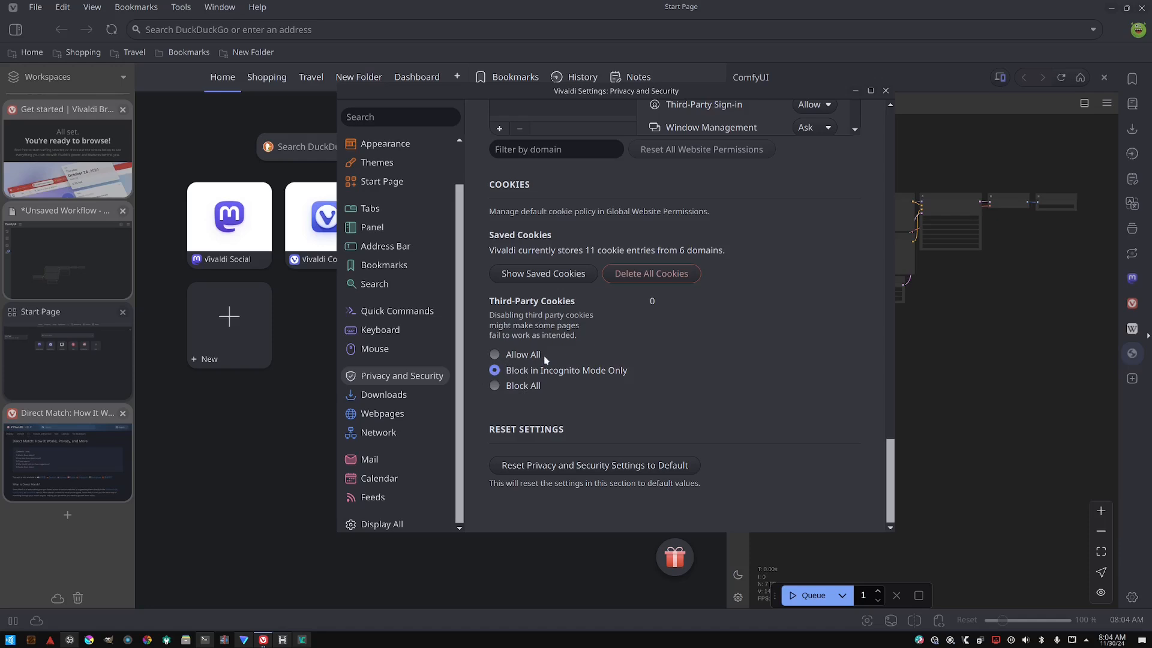
{"action": "scroll", "coordinate": [550, 355], "scroll_direction": "up", "scroll_amount": 4}
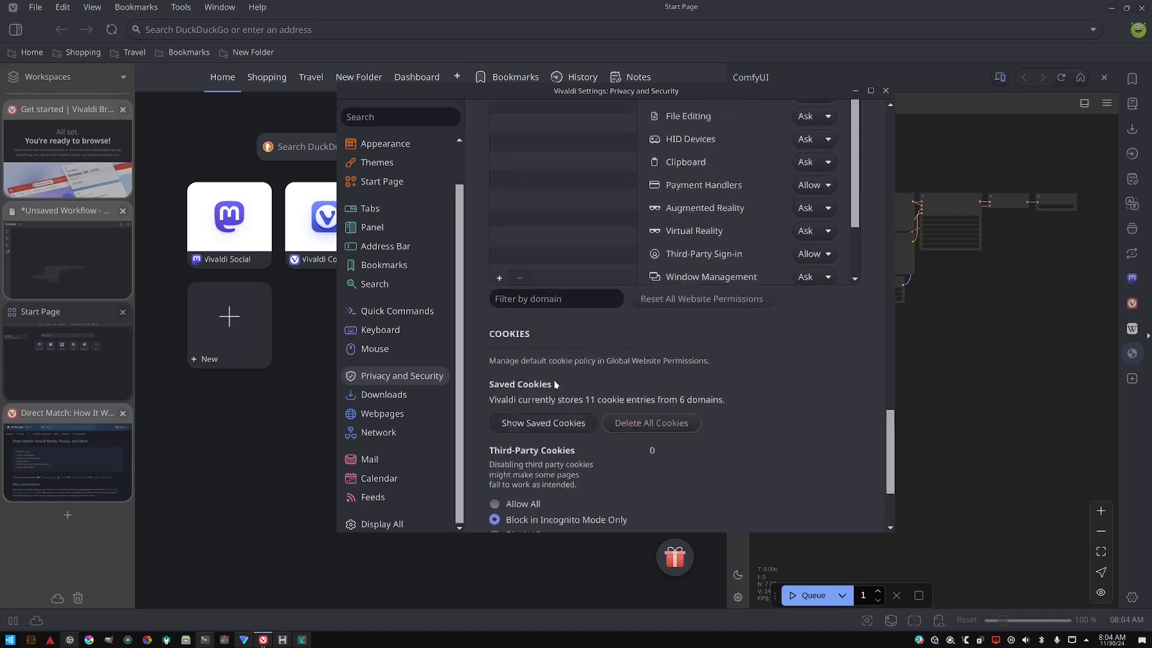
{"action": "scroll", "coordinate": [553, 380], "scroll_direction": "down", "scroll_amount": 3}
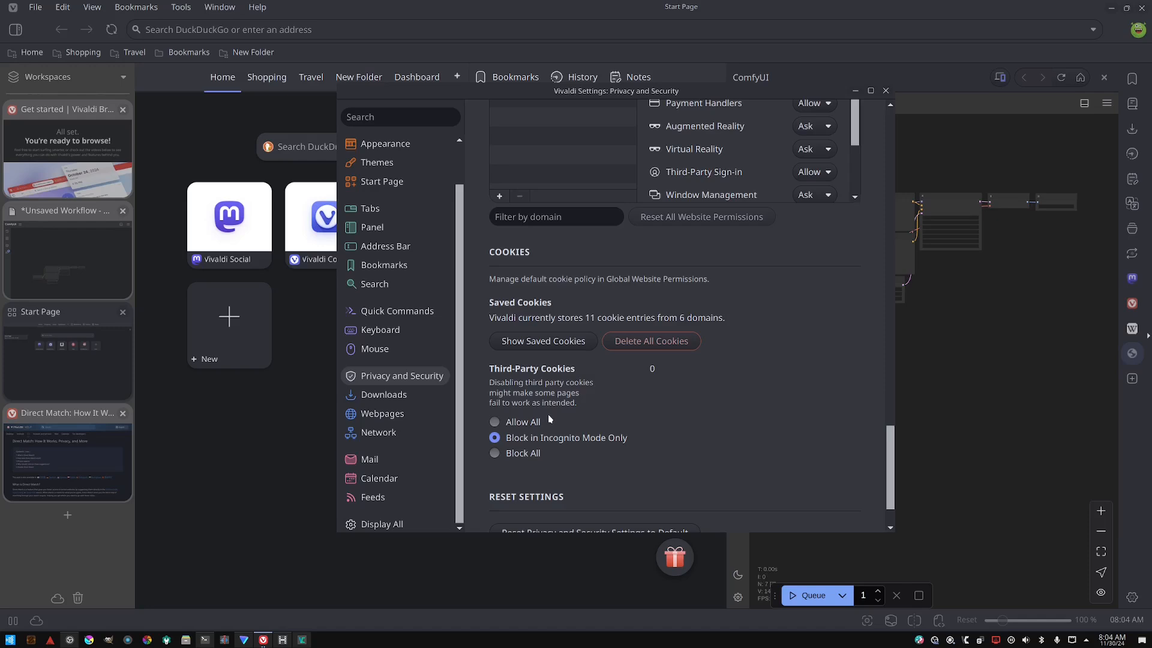
{"action": "scroll", "coordinate": [552, 417], "scroll_direction": "down", "scroll_amount": 1}
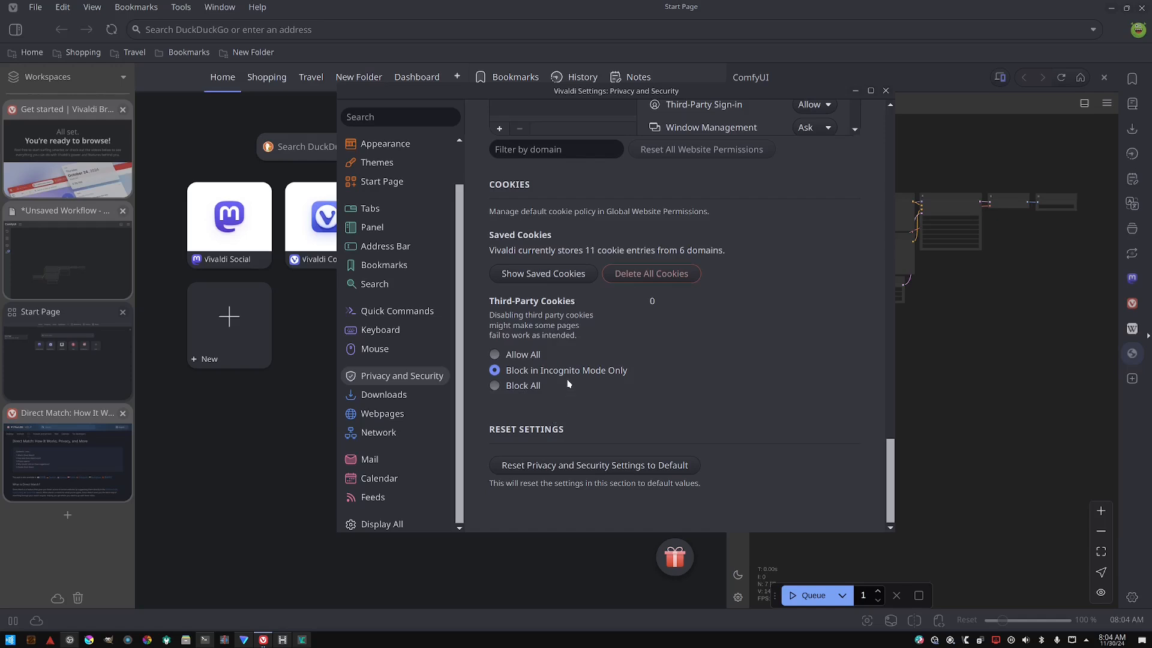
{"action": "scroll", "coordinate": [560, 369], "scroll_direction": "up", "scroll_amount": 3}
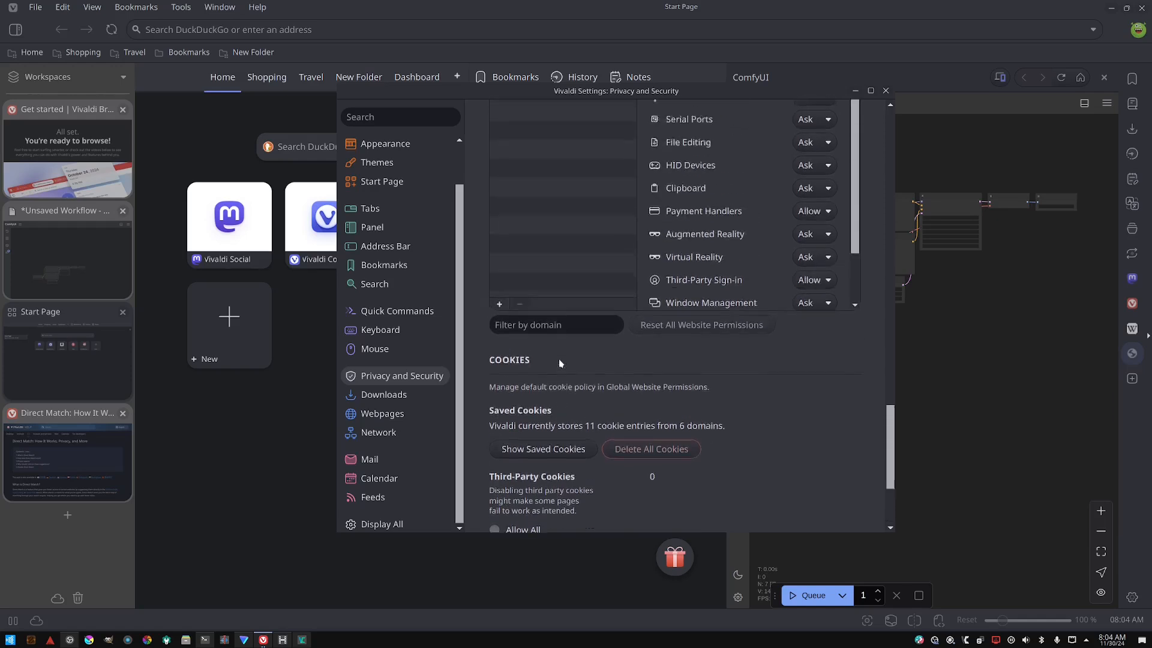
{"action": "scroll", "coordinate": [561, 360], "scroll_direction": "up", "scroll_amount": 2}
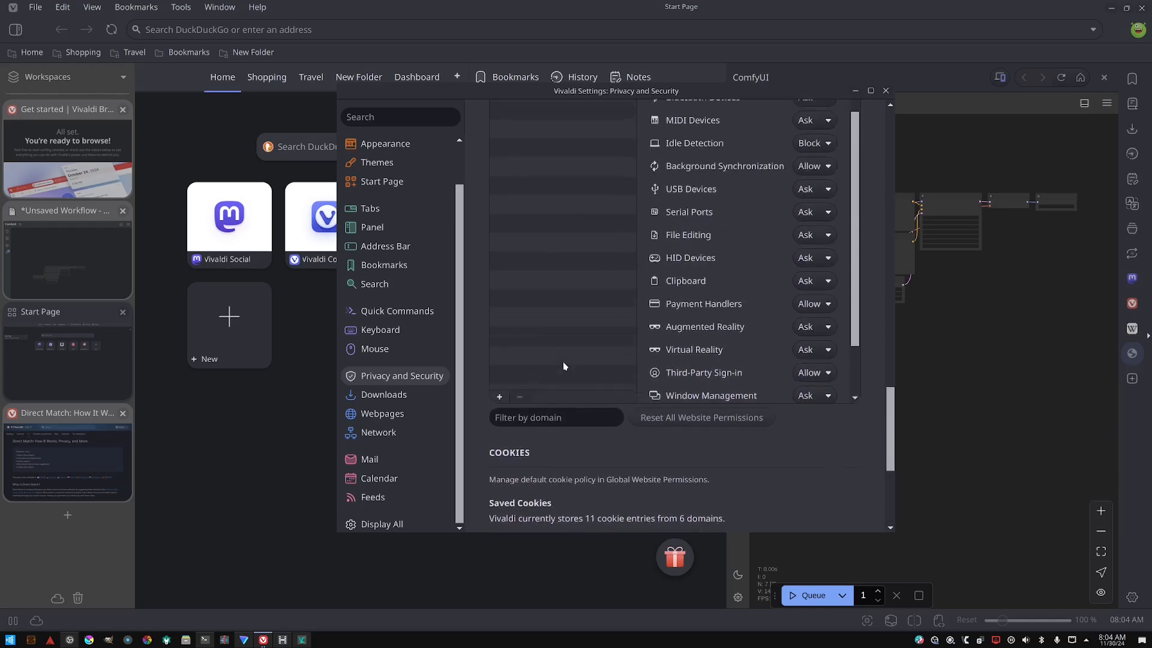
- Review the Downloads settings, briefly returning to Privacy and Security
{"action": "left_click", "coordinate": [393, 394]}
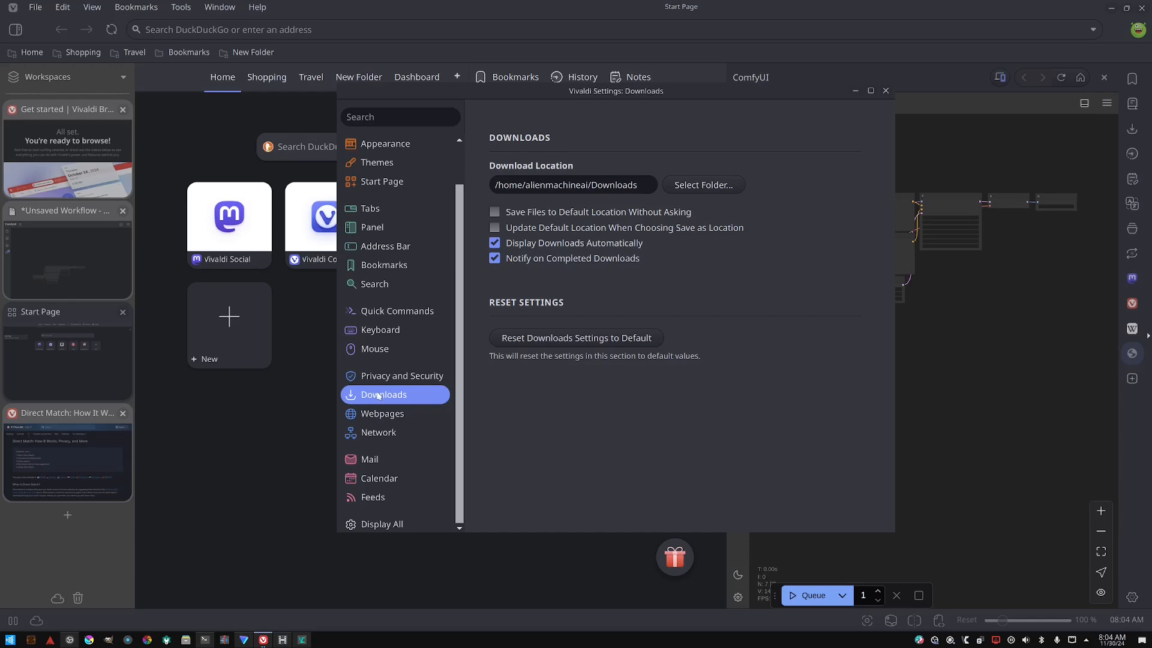
{"action": "left_click", "coordinate": [401, 376]}
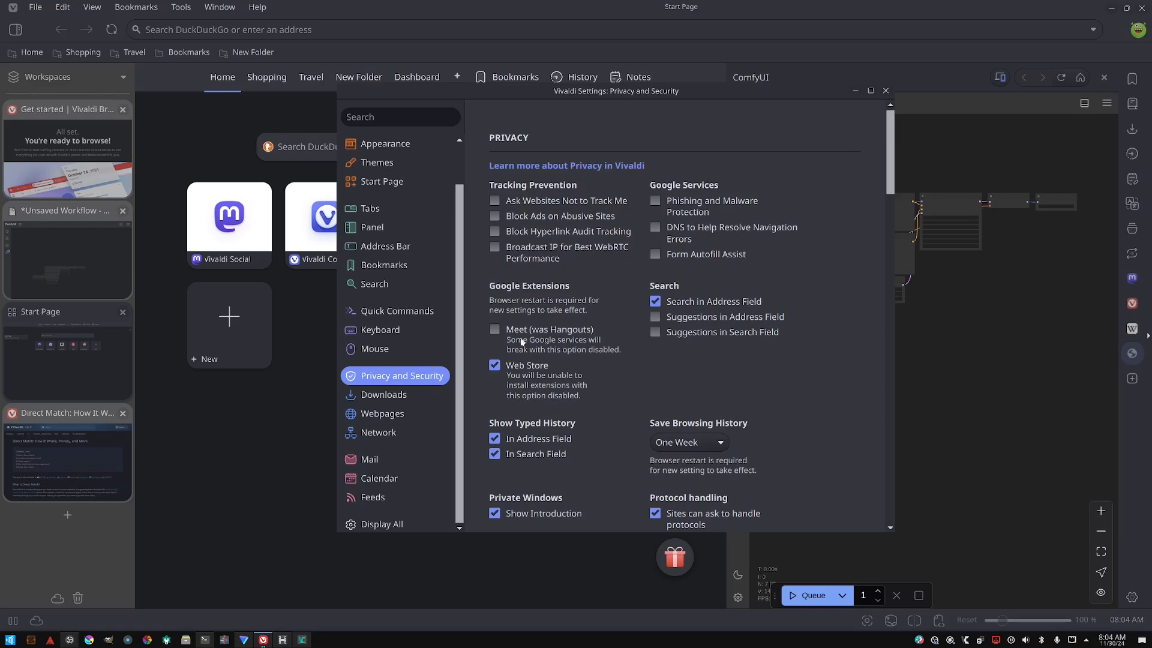
{"action": "scroll", "coordinate": [522, 342], "scroll_direction": "down", "scroll_amount": 5}
{"action": "scroll", "coordinate": [517, 397], "scroll_direction": "down", "scroll_amount": 6}
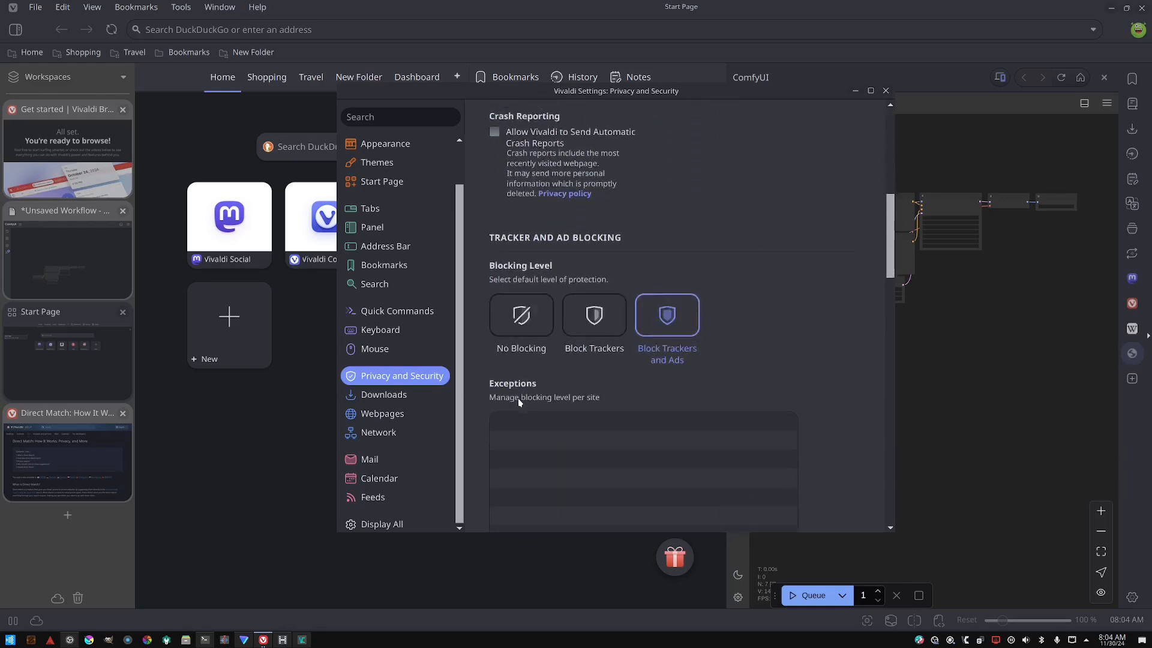
{"action": "left_click", "coordinate": [382, 397]}
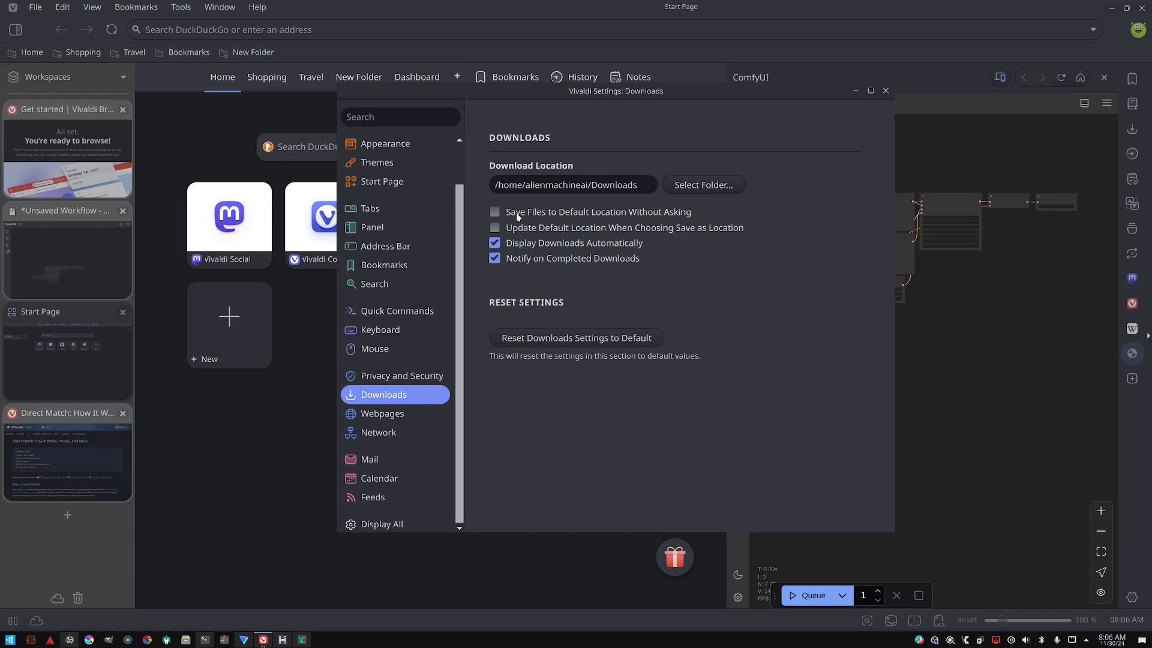
- Open the Webpages settings and turn off Prefetch Resources
{"action": "left_click", "coordinate": [380, 416]}
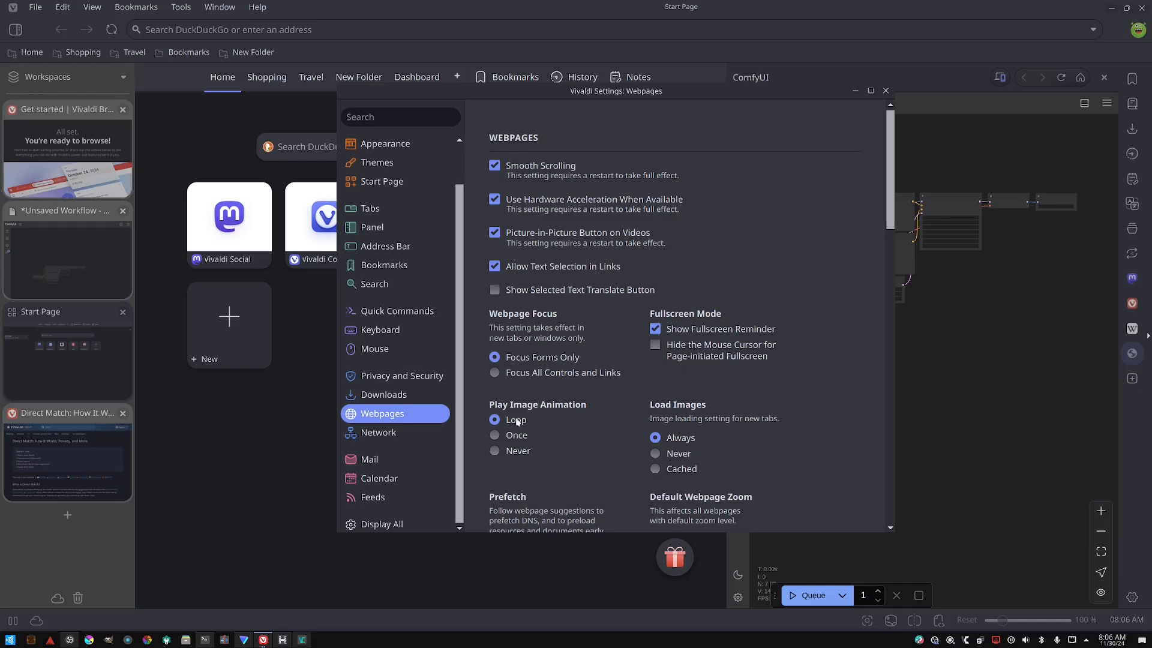
{"action": "scroll", "coordinate": [513, 394], "scroll_direction": "down", "scroll_amount": 1}
{"action": "scroll", "coordinate": [519, 393], "scroll_direction": "down", "scroll_amount": 2}
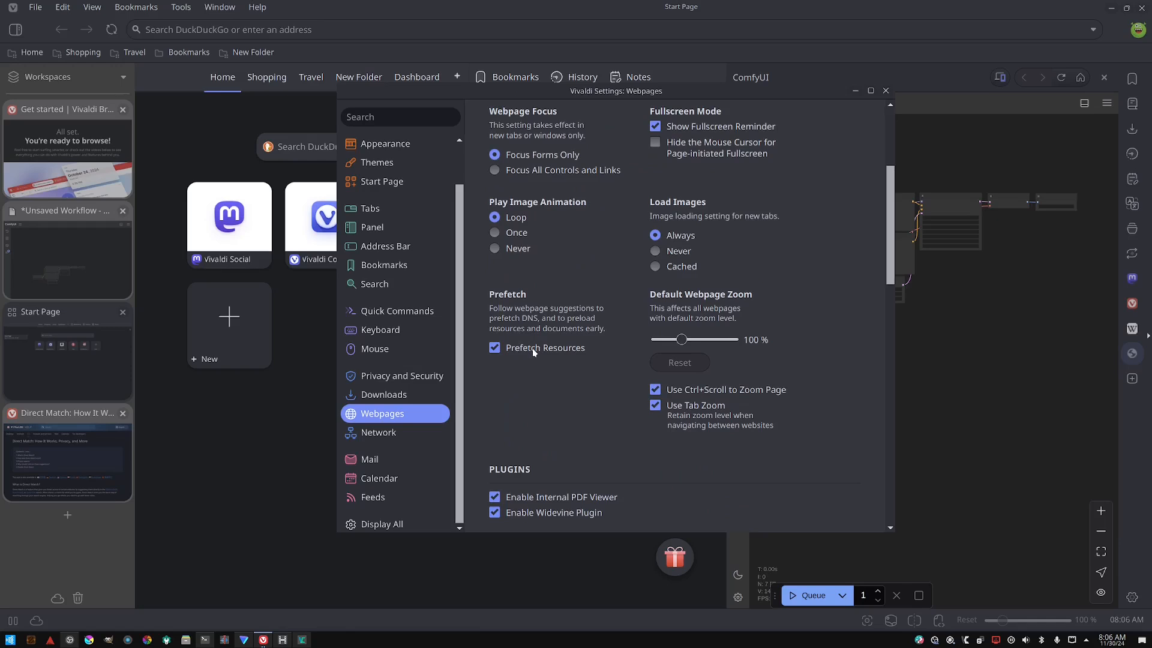
{"action": "left_click", "coordinate": [531, 348]}
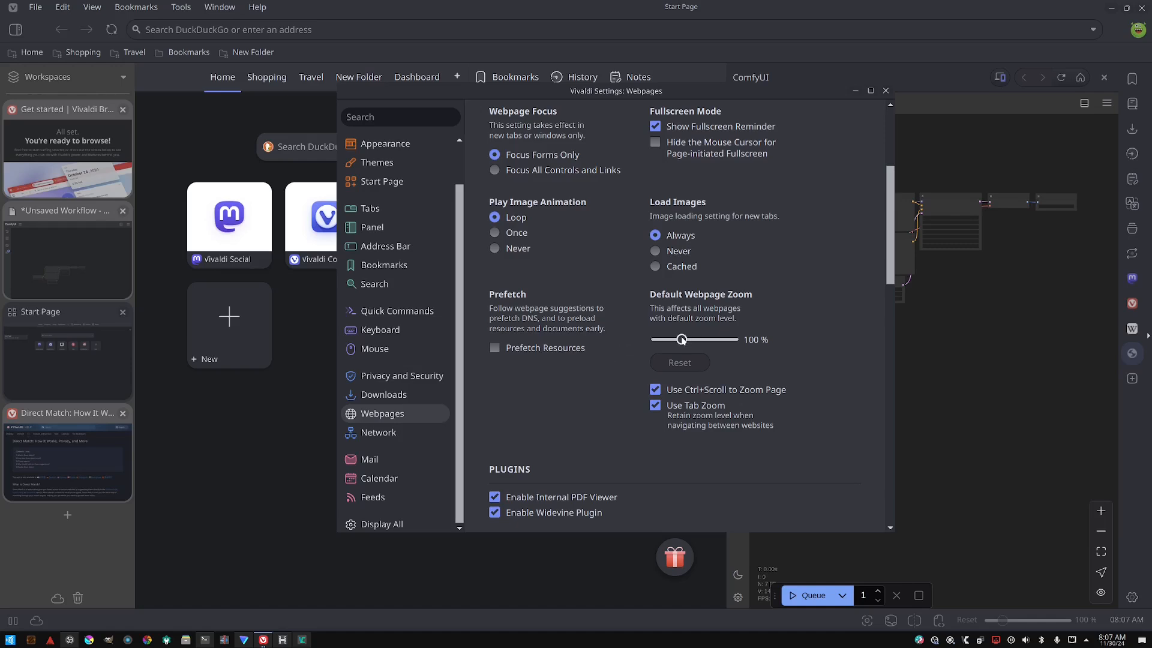
- Review the webpage zoom, reader, image capture and font settings
{"action": "left_click_drag", "start_coordinate": [681, 340], "coordinate": [682, 339]}
{"action": "scroll", "coordinate": [605, 371], "scroll_direction": "down", "scroll_amount": 1}
{"action": "scroll", "coordinate": [598, 306], "scroll_direction": "down", "scroll_amount": 2}
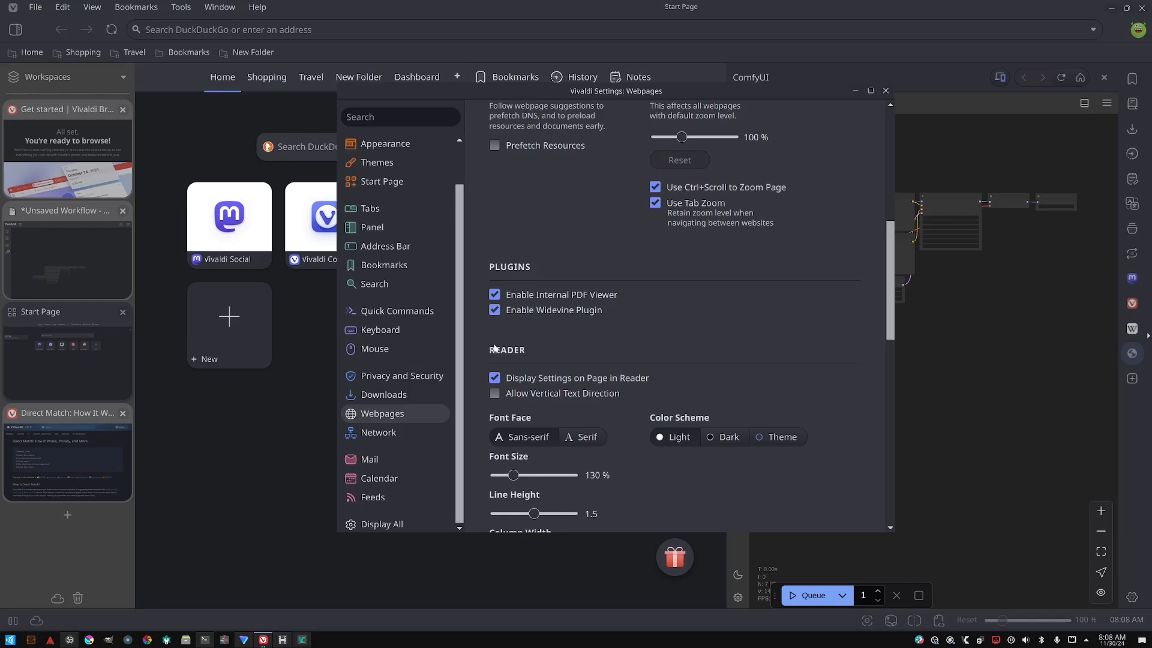
{"action": "scroll", "coordinate": [505, 335], "scroll_direction": "down", "scroll_amount": 2}
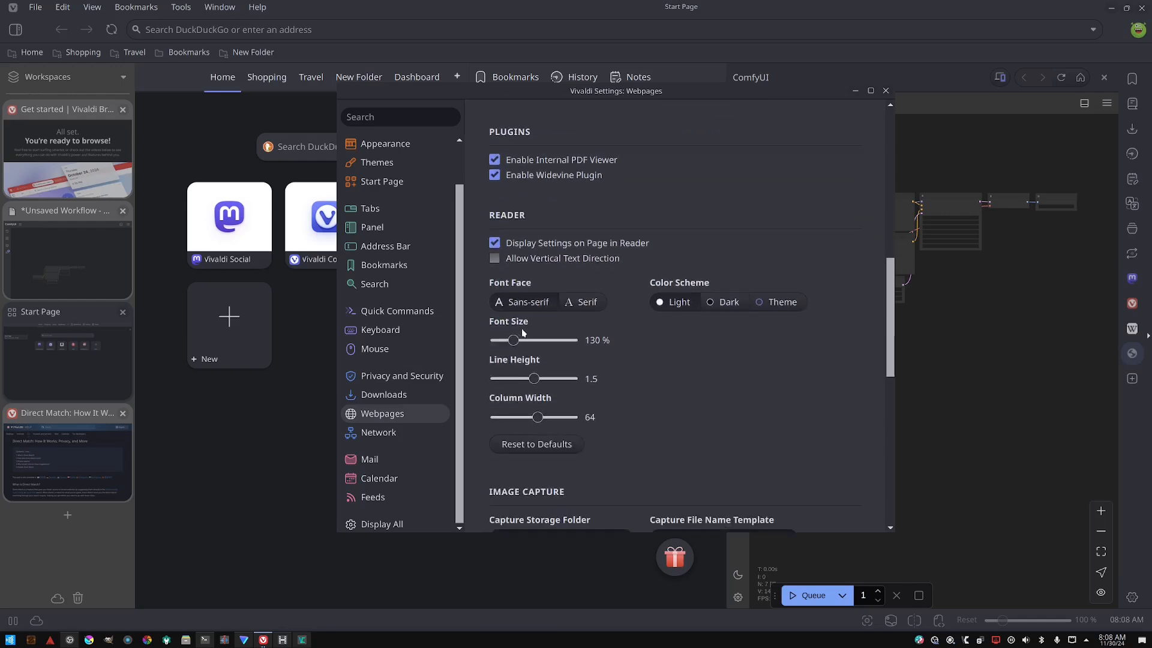
{"action": "scroll", "coordinate": [534, 291], "scroll_direction": "up", "scroll_amount": 2}
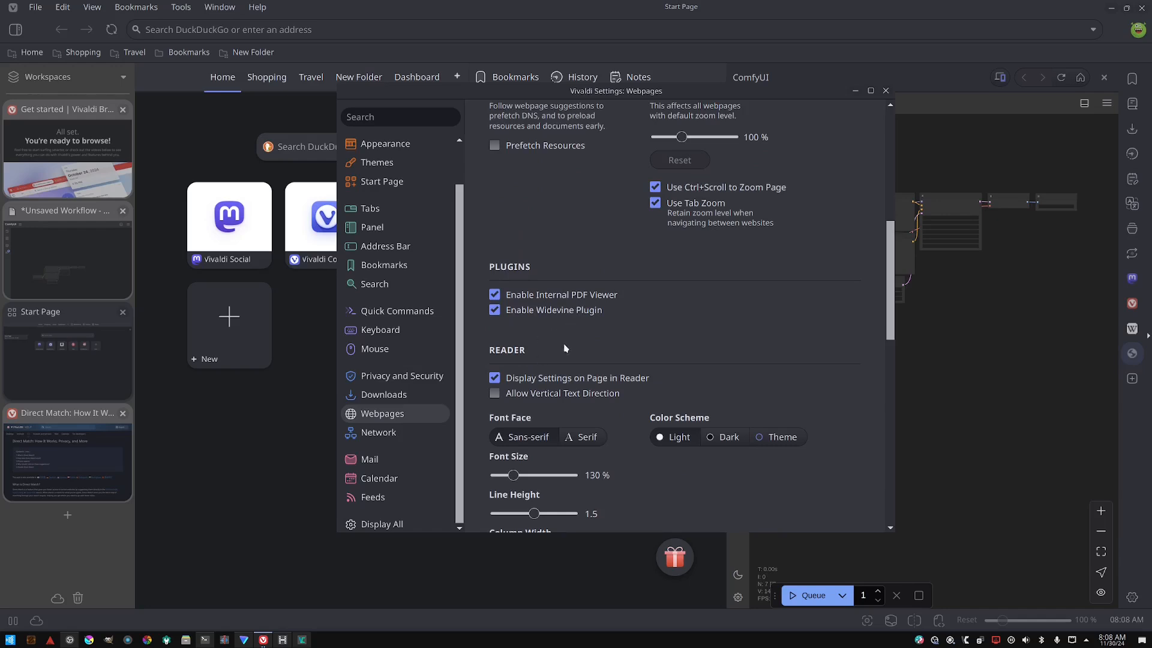
{"action": "scroll", "coordinate": [566, 343], "scroll_direction": "down", "scroll_amount": 7}
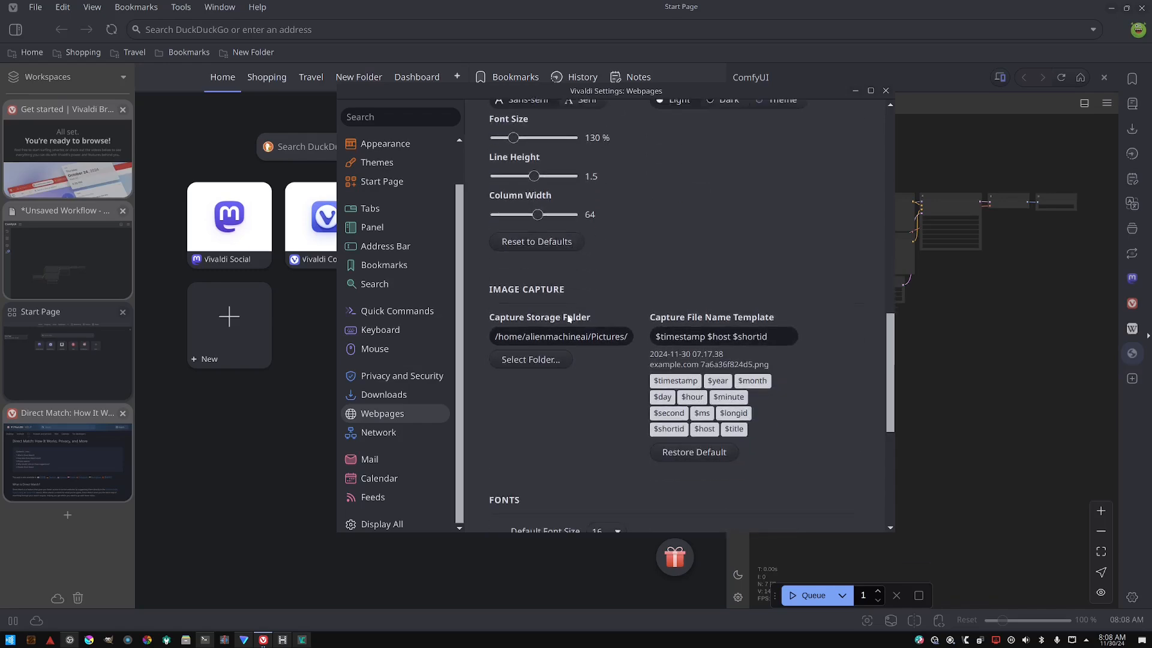
{"action": "scroll", "coordinate": [566, 303], "scroll_direction": "down", "scroll_amount": 2}
{"action": "scroll", "coordinate": [566, 303], "scroll_direction": "up", "scroll_amount": 3}
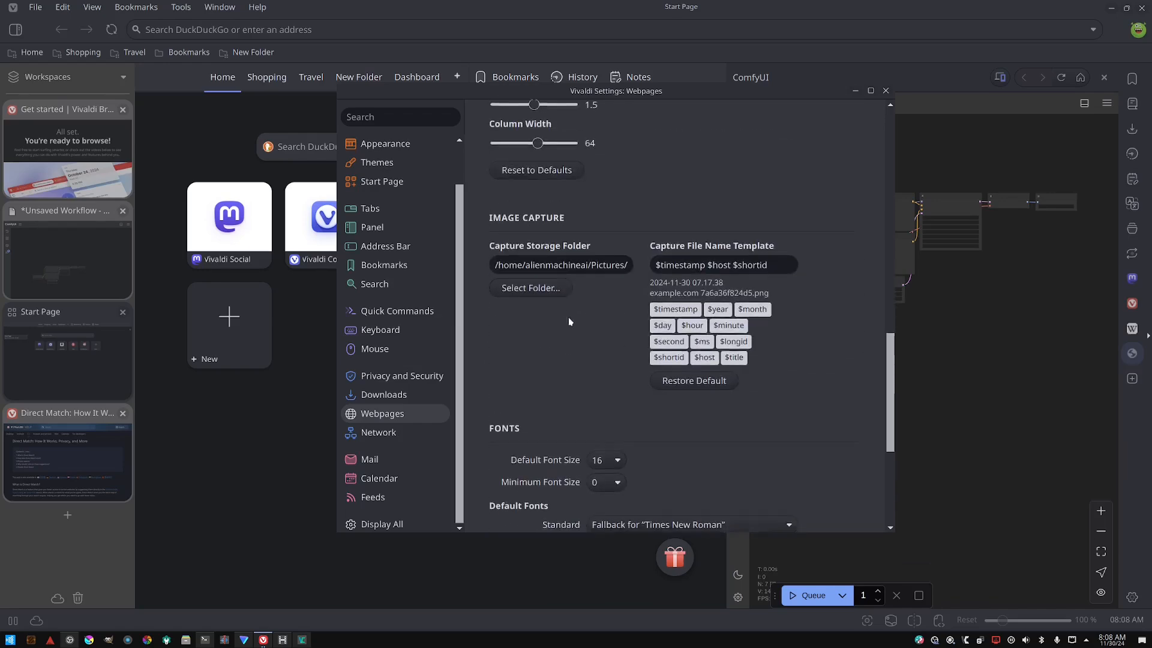
{"action": "scroll", "coordinate": [567, 317], "scroll_direction": "down", "scroll_amount": 3}
{"action": "scroll", "coordinate": [548, 301], "scroll_direction": "down", "scroll_amount": 1}
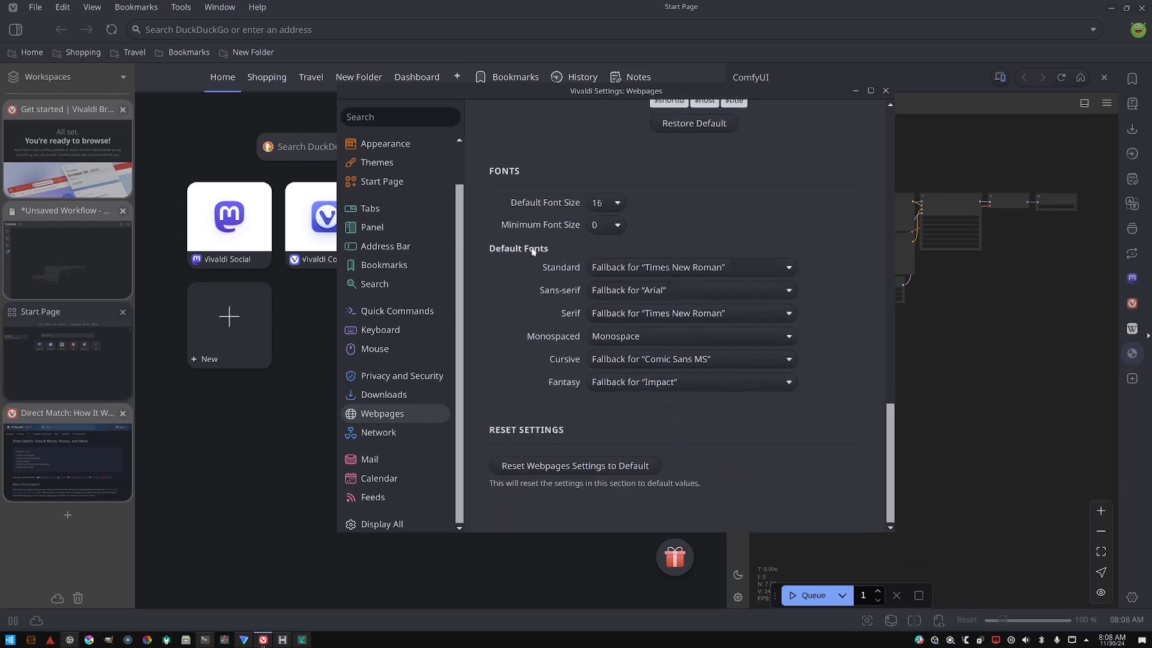
- Open the Network settings and review the browser brand reporting options, keeping Google Chrome
{"action": "left_click", "coordinate": [383, 435]}
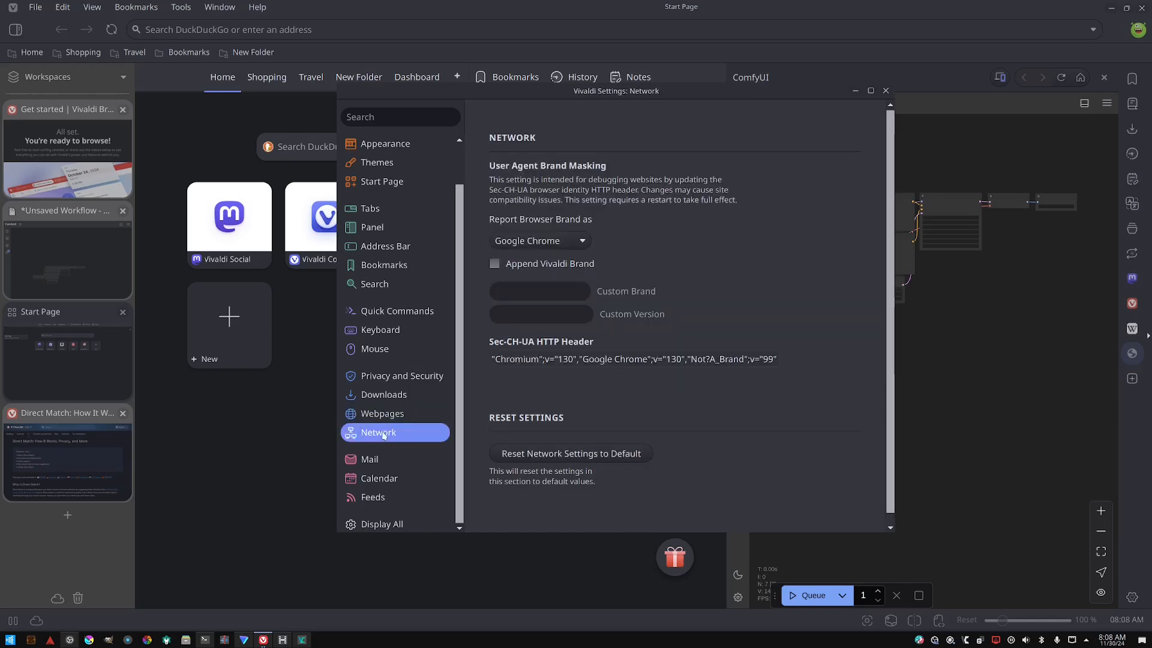
{"action": "left_click", "coordinate": [533, 237]}
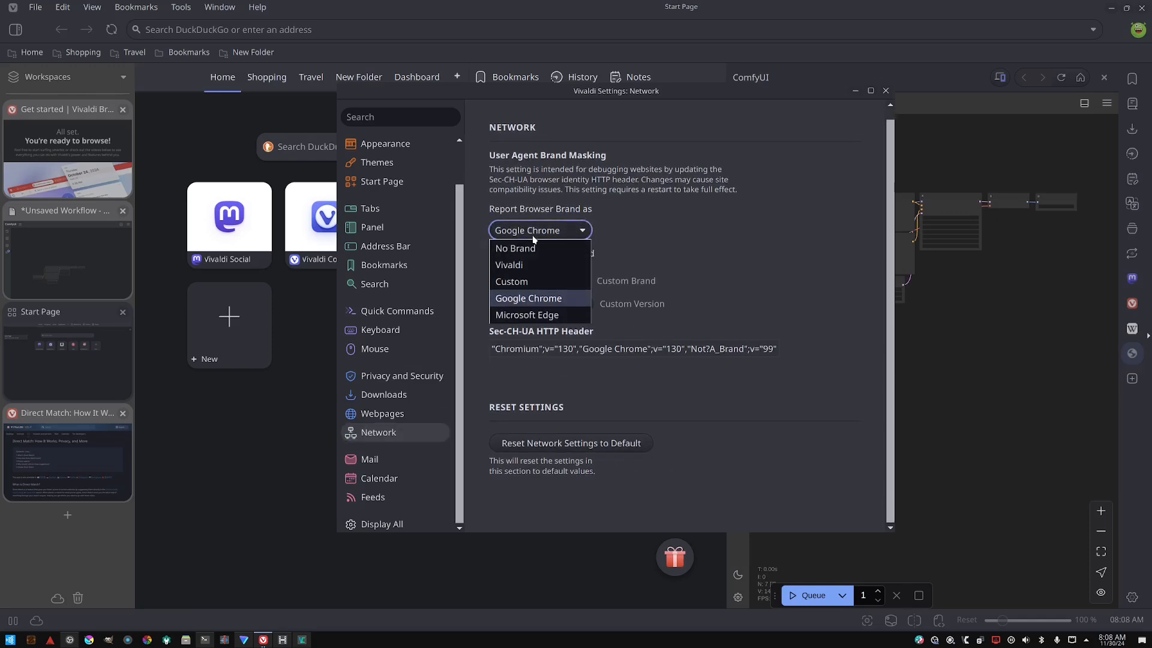
{"action": "left_click", "coordinate": [532, 237]}
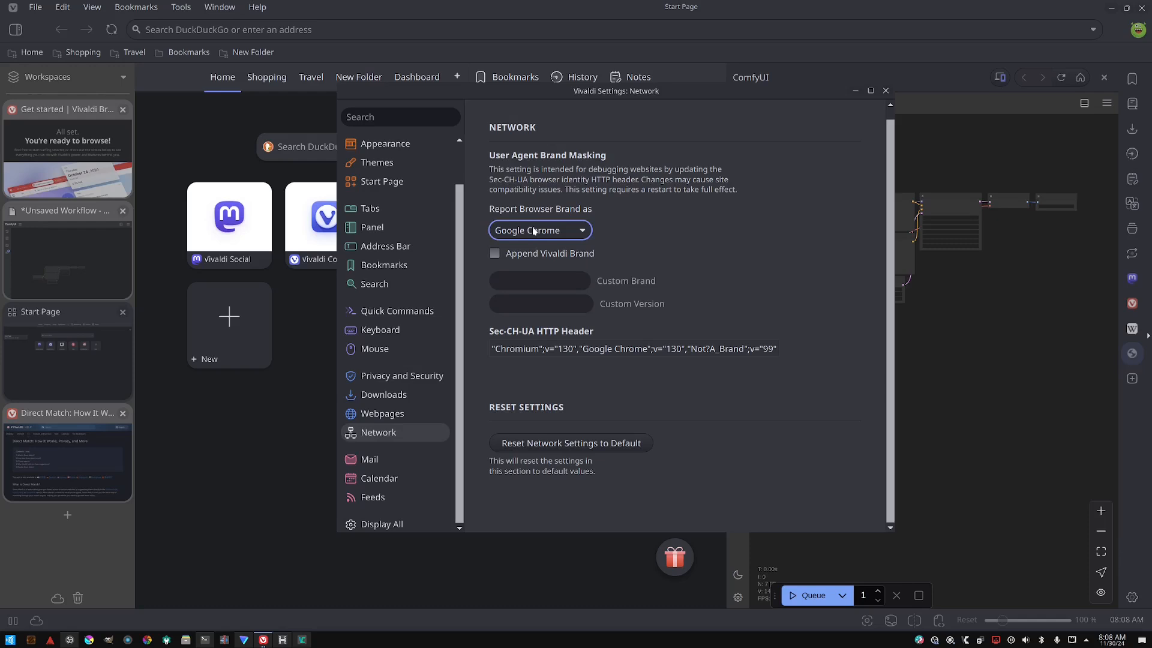
{"action": "left_click", "coordinate": [534, 231]}
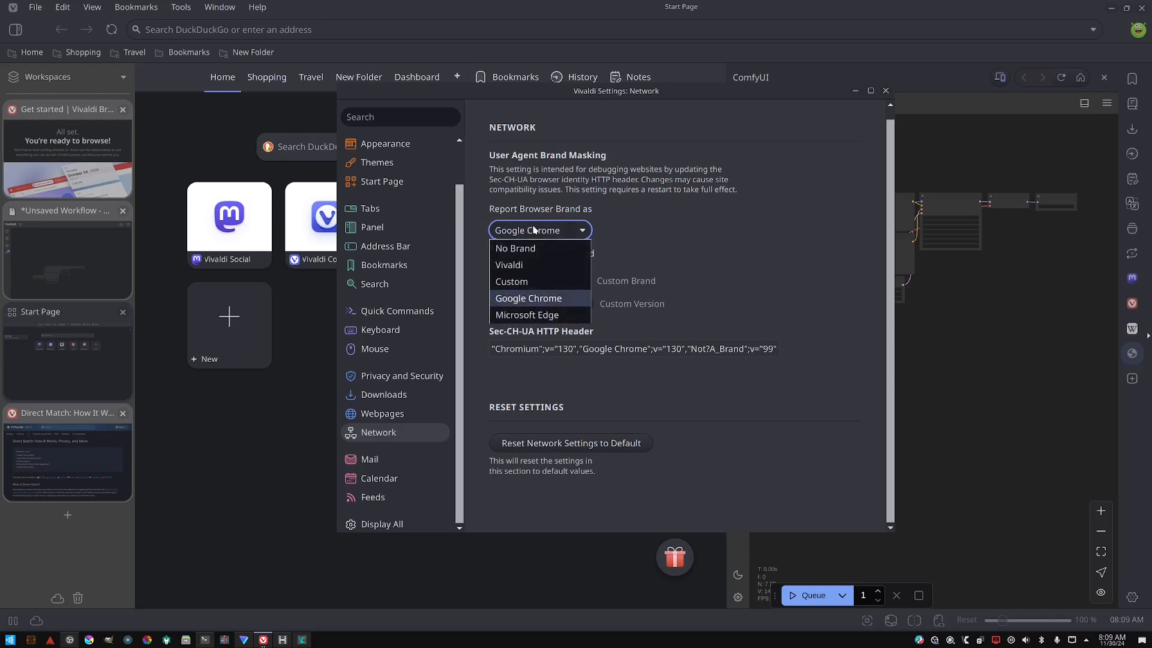
{"action": "left_click", "coordinate": [534, 230]}
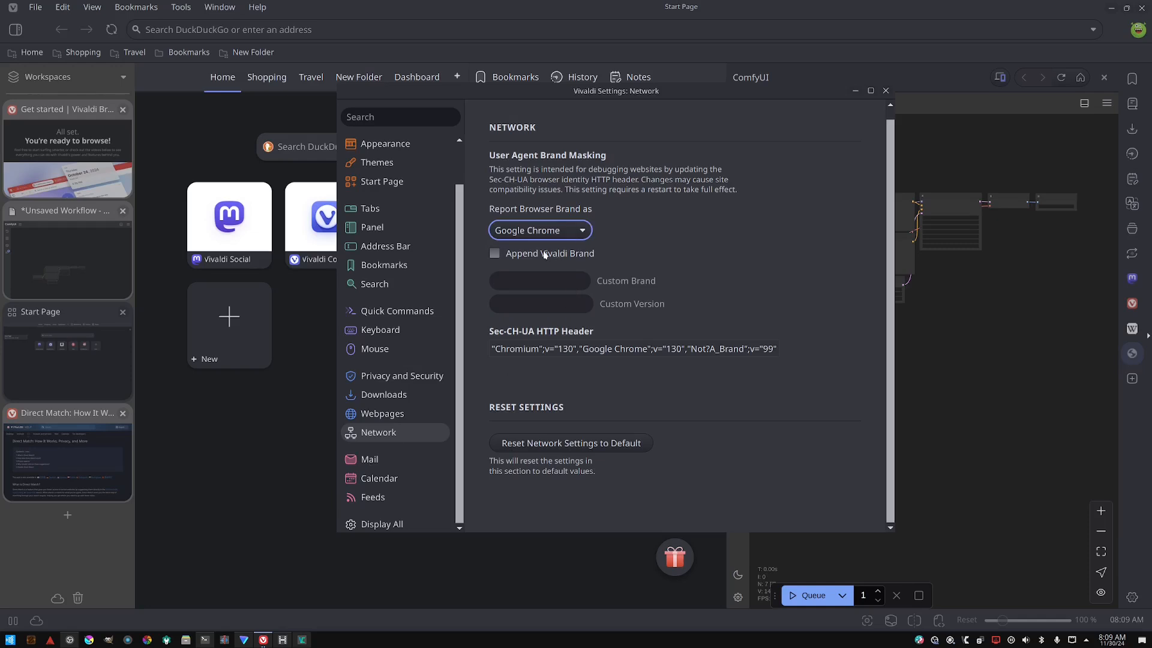
- Review the Mail, Calendar and Feeds settings pages
{"action": "left_click", "coordinate": [380, 460]}
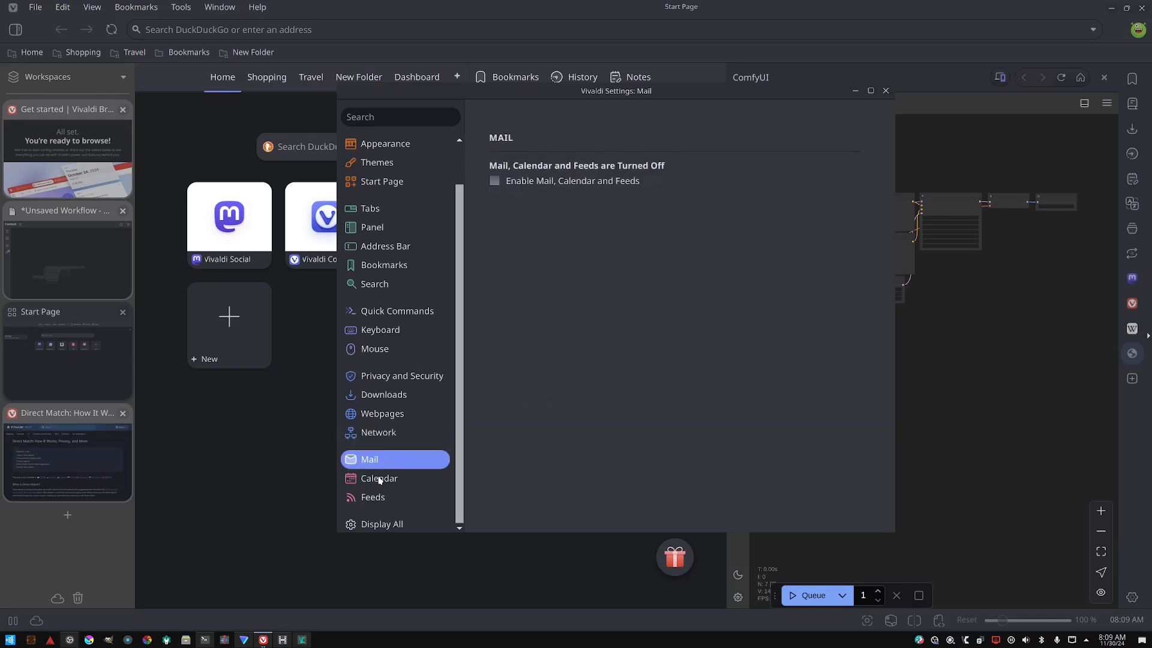
{"action": "left_click", "coordinate": [379, 480]}
{"action": "left_click", "coordinate": [380, 502]}
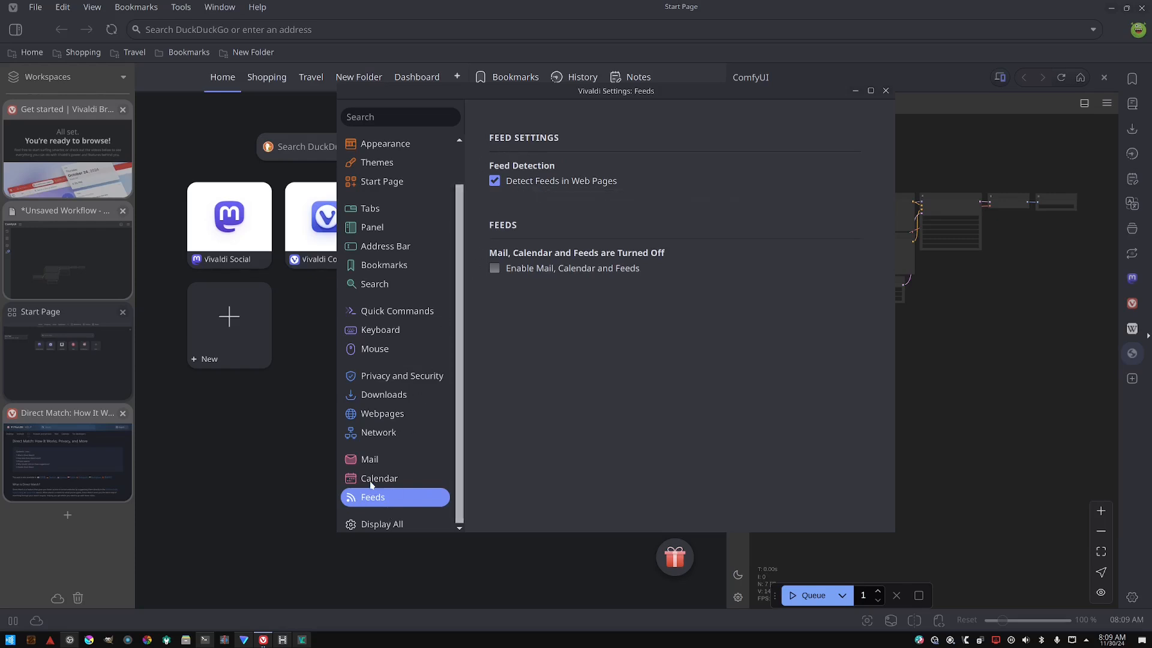
{"action": "left_click", "coordinate": [379, 458]}
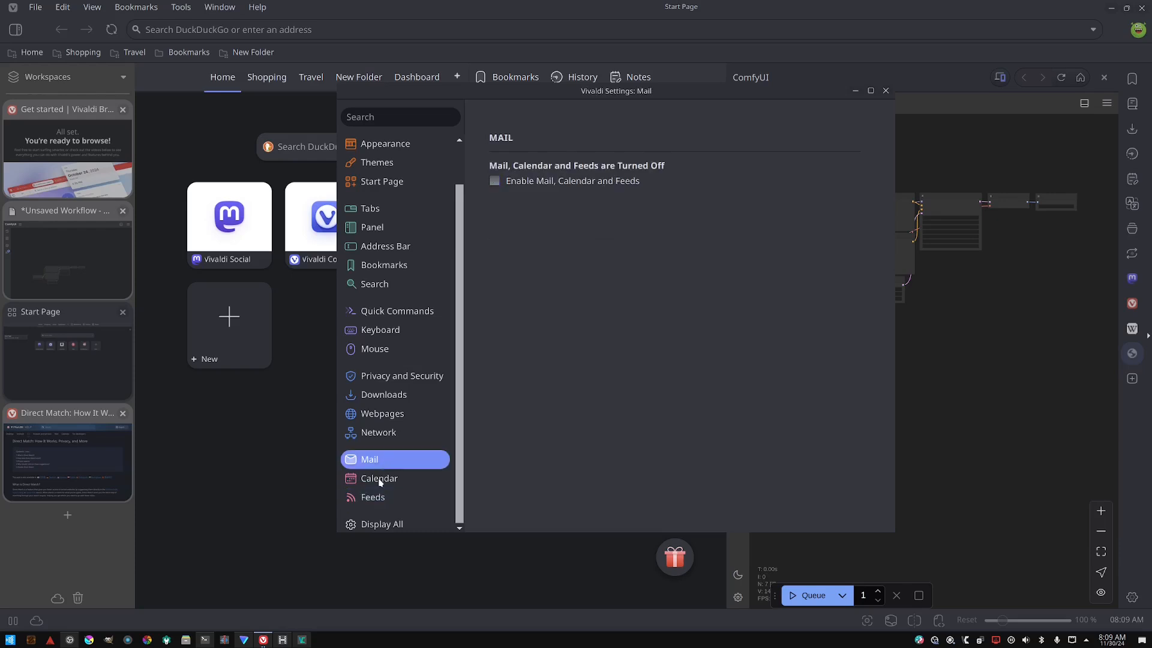
{"action": "left_click", "coordinate": [378, 479]}
{"action": "left_click", "coordinate": [372, 498]}
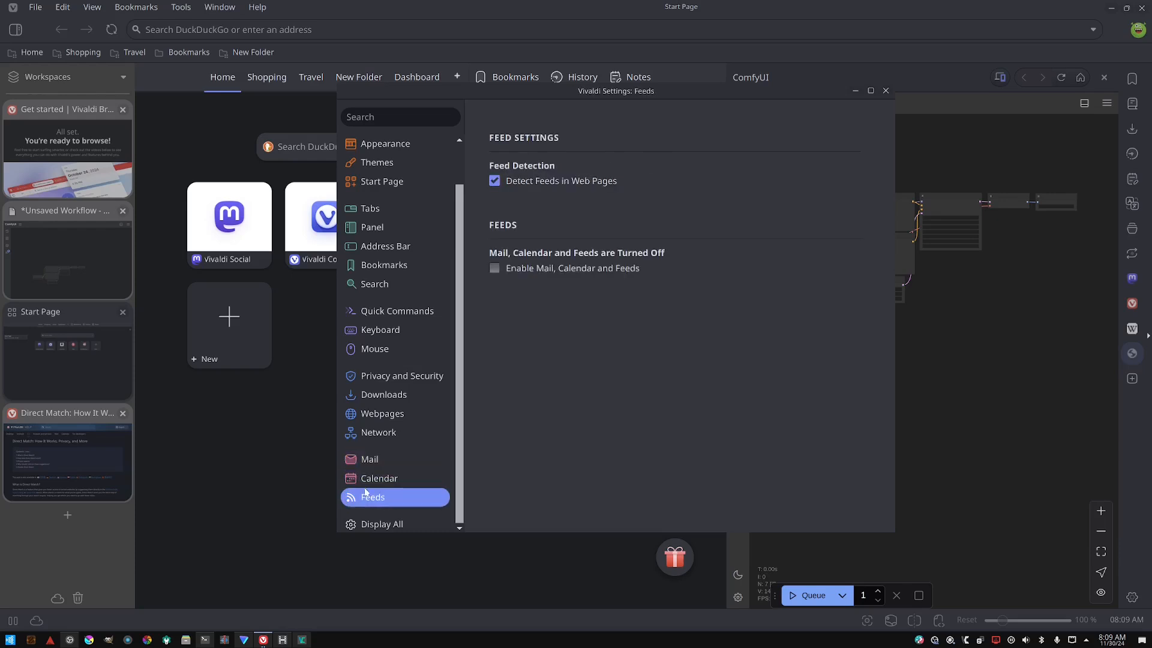
- Turn off Detect Feeds in Web Pages in the Feeds settings
{"action": "left_click", "coordinate": [508, 188]}
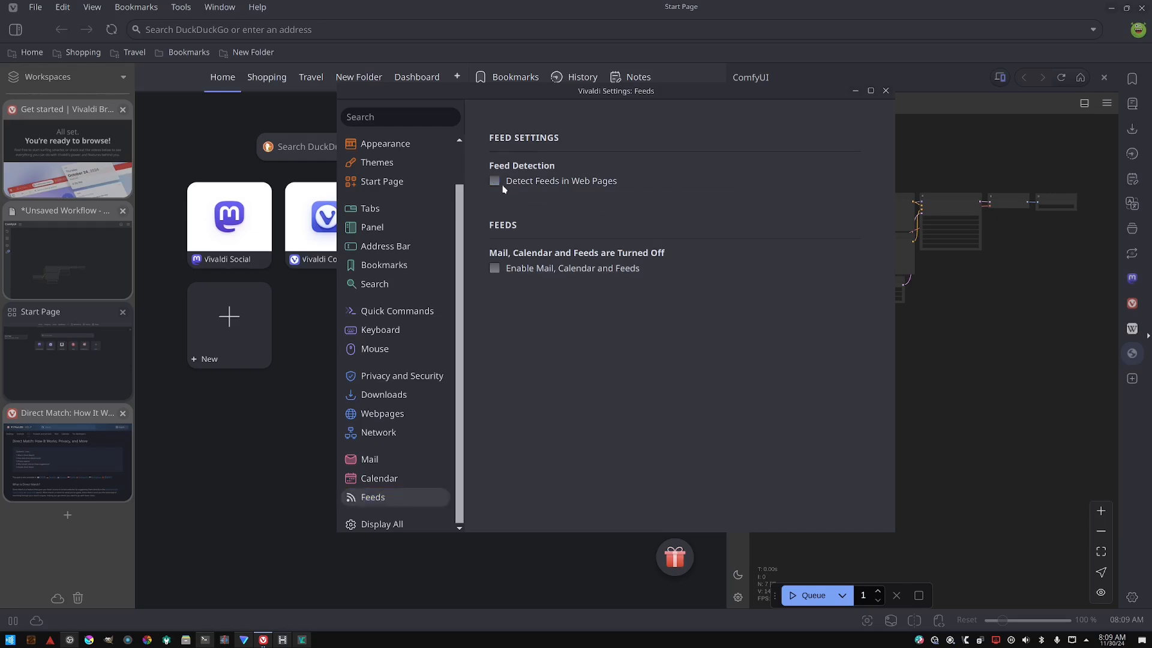